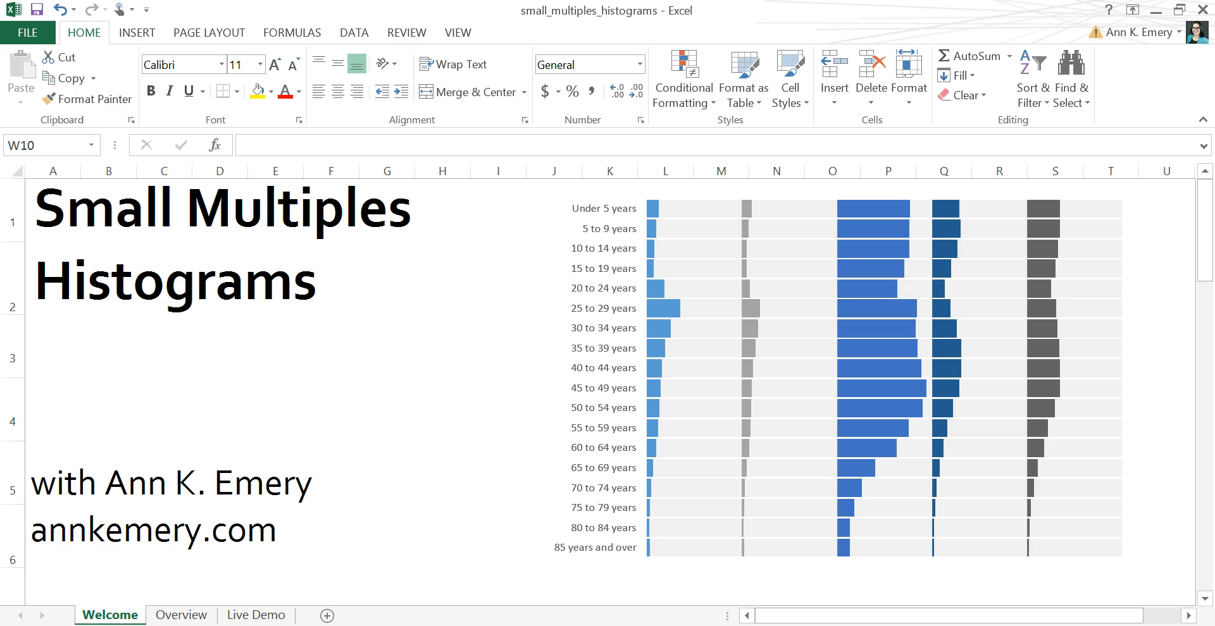
Open the Overview sheet and review the original data table in Step 1 and the expanded table in Step 2
{"action": "left_click", "coordinate": [182, 615]}
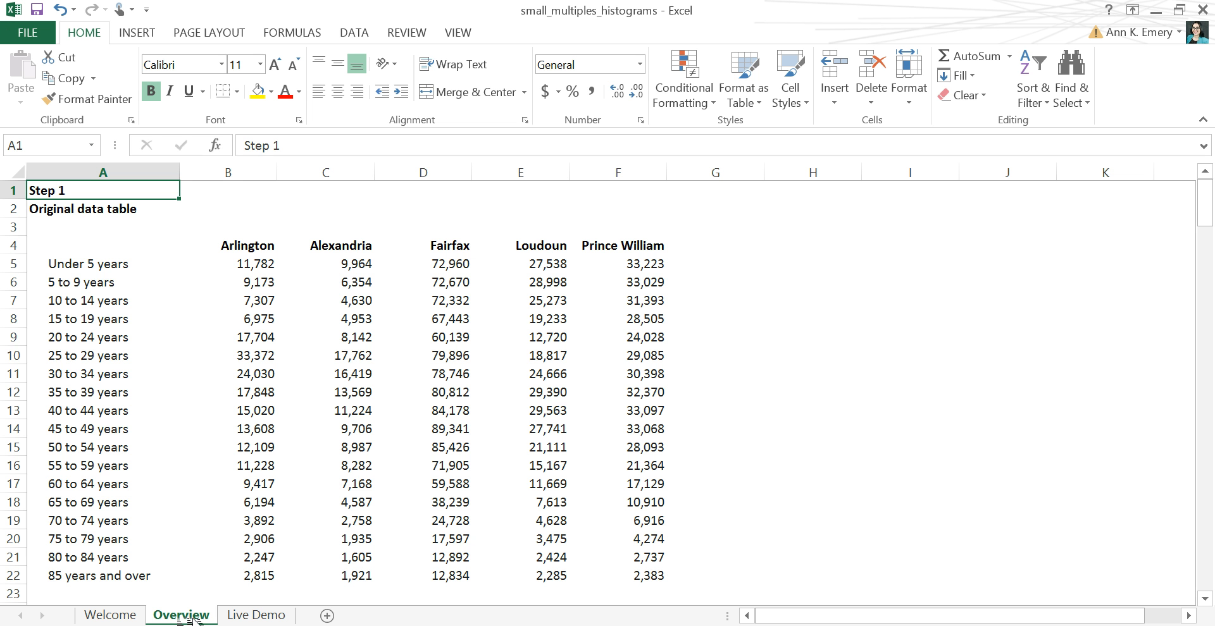
{"action": "scroll", "coordinate": [211, 393], "scroll_direction": "down", "scroll_amount": 3}
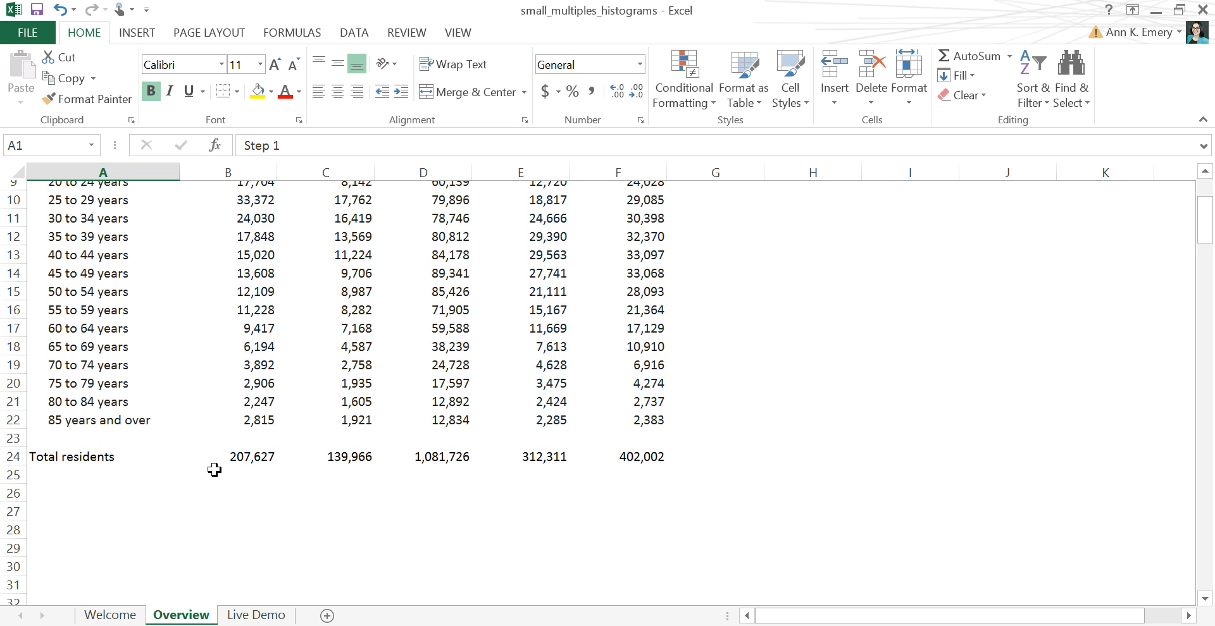
{"action": "scroll", "coordinate": [215, 469], "scroll_direction": "down", "scroll_amount": 9}
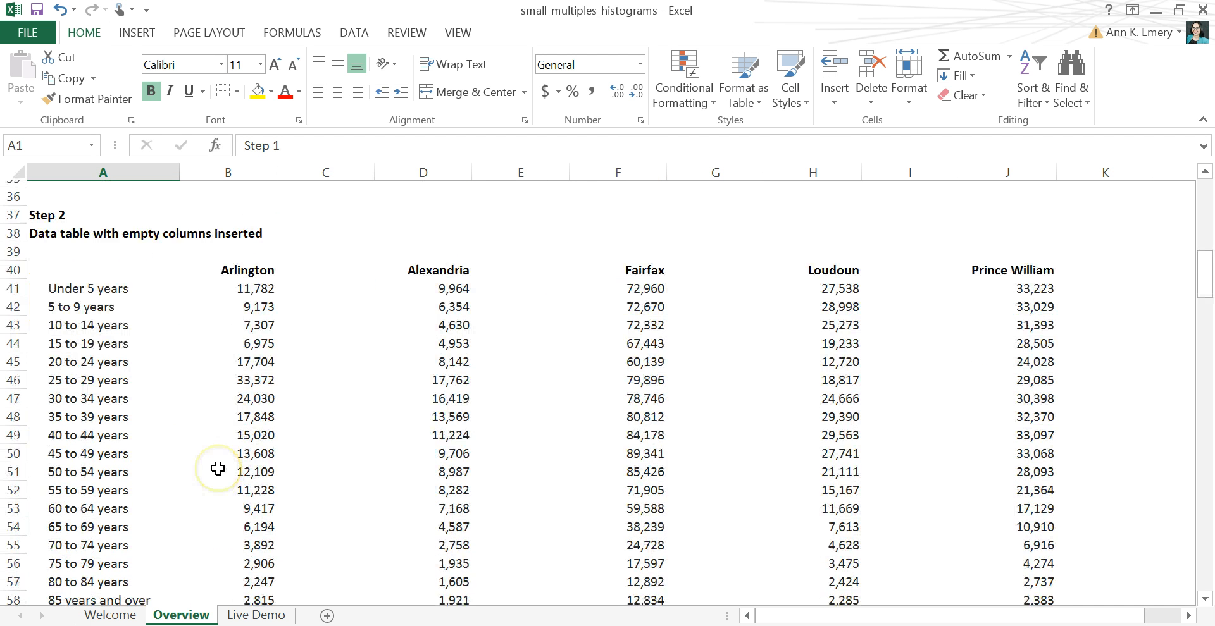
{"action": "scroll", "coordinate": [218, 468], "scroll_direction": "down", "scroll_amount": 1}
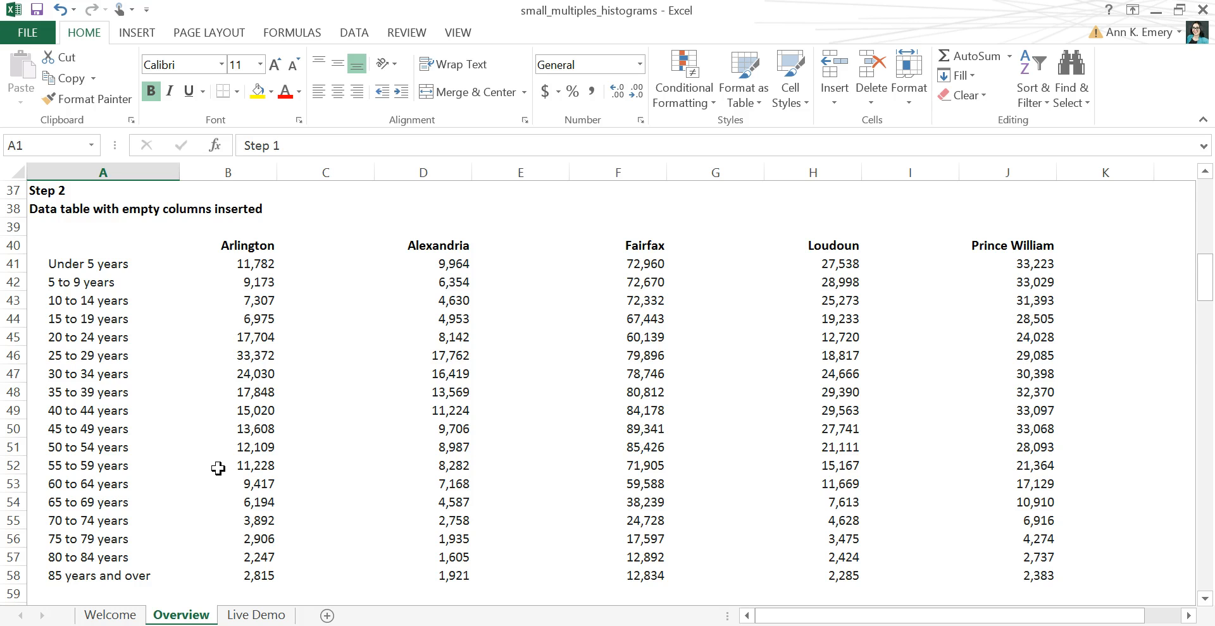
Select in turn the empty columns C, E, G, I and K that follow each county in the Step 2 table
{"action": "left_click_drag", "start_coordinate": [331, 247], "coordinate": [329, 577]}
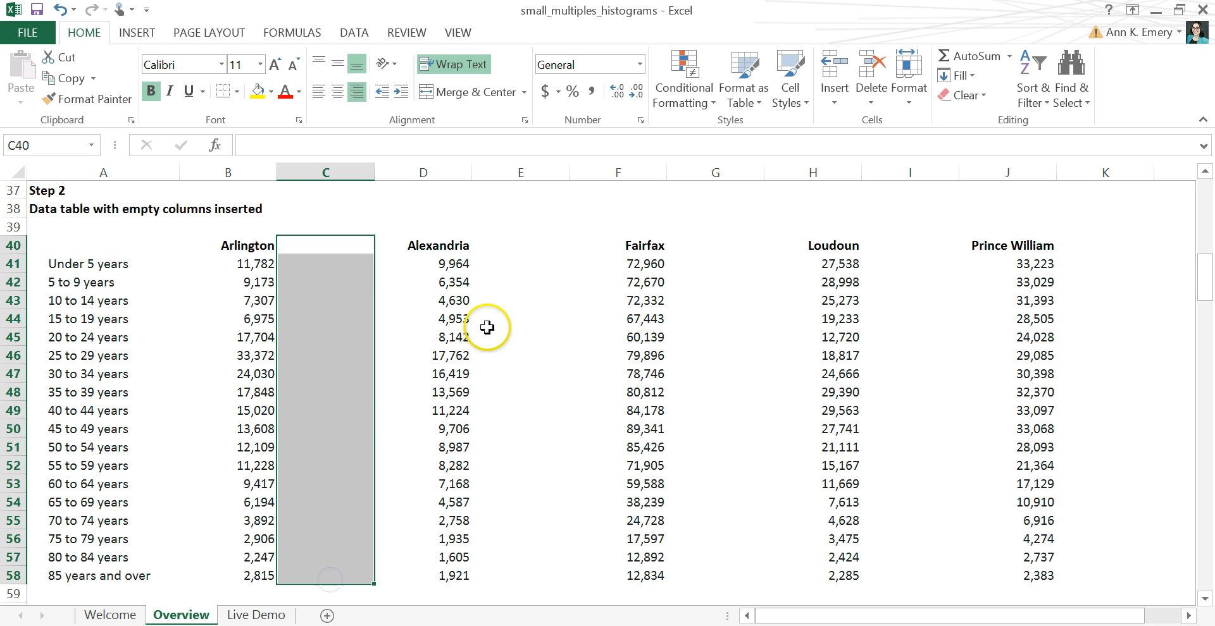
{"action": "left_click_drag", "start_coordinate": [522, 246], "coordinate": [540, 577]}
{"action": "left_click_drag", "start_coordinate": [720, 246], "coordinate": [727, 583]}
{"action": "left_click_drag", "start_coordinate": [925, 250], "coordinate": [927, 572]}
{"action": "left_click", "coordinate": [1094, 246]}
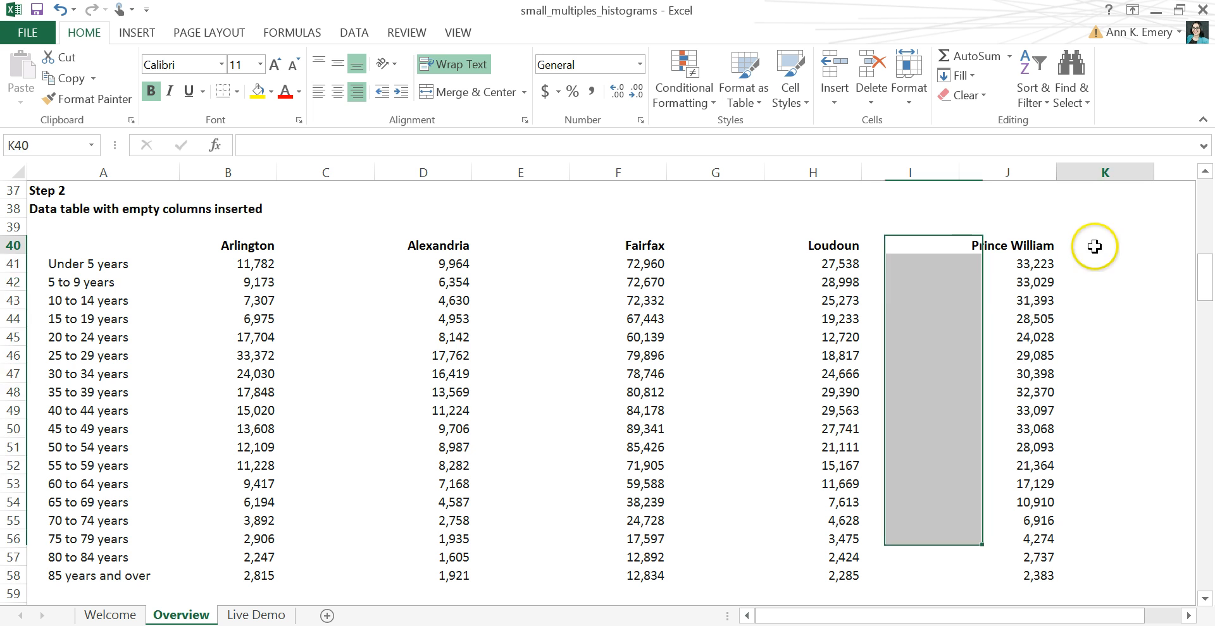
{"action": "left_click_drag", "start_coordinate": [1094, 246], "coordinate": [1126, 582]}
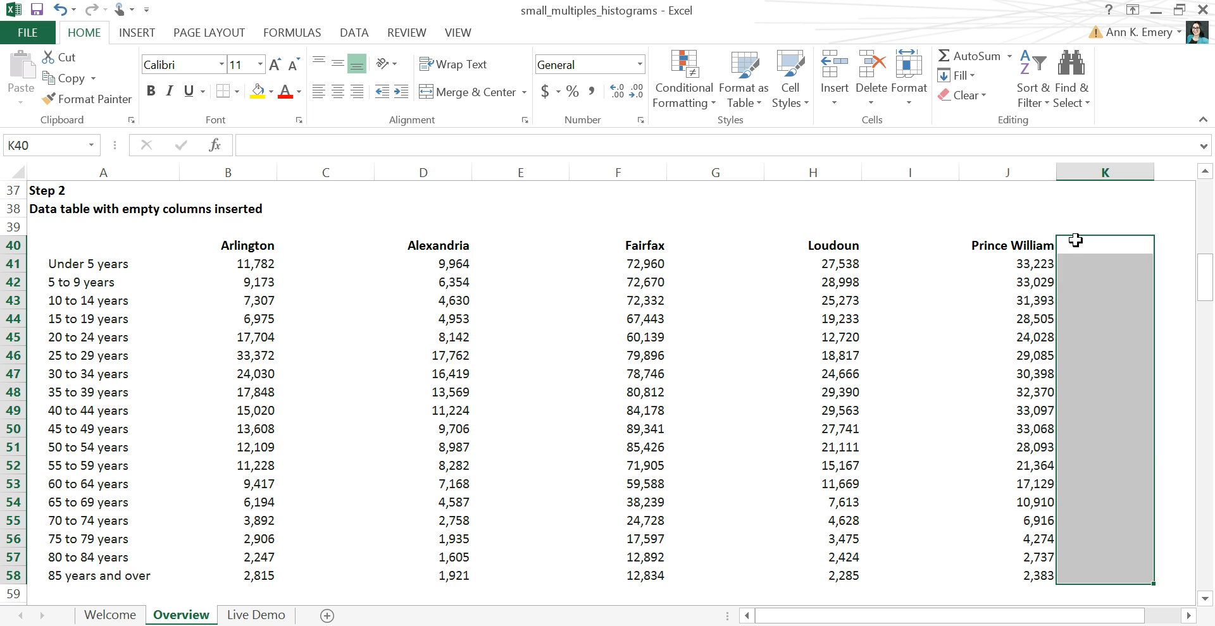
Examine the Step 3 table with the "fake" data columns and select the largest county value in the Fairfax column
{"action": "scroll", "coordinate": [1075, 241], "scroll_direction": "down", "scroll_amount": 9}
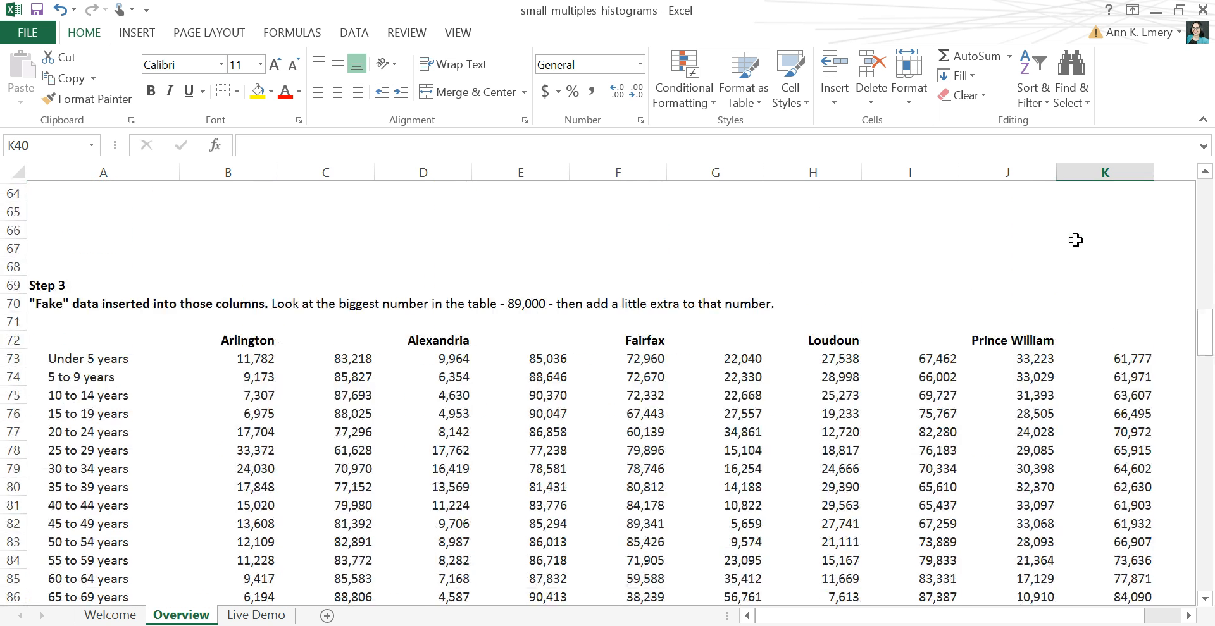
{"action": "scroll", "coordinate": [1075, 241], "scroll_direction": "down", "scroll_amount": 1}
{"action": "left_click", "coordinate": [1207, 569]}
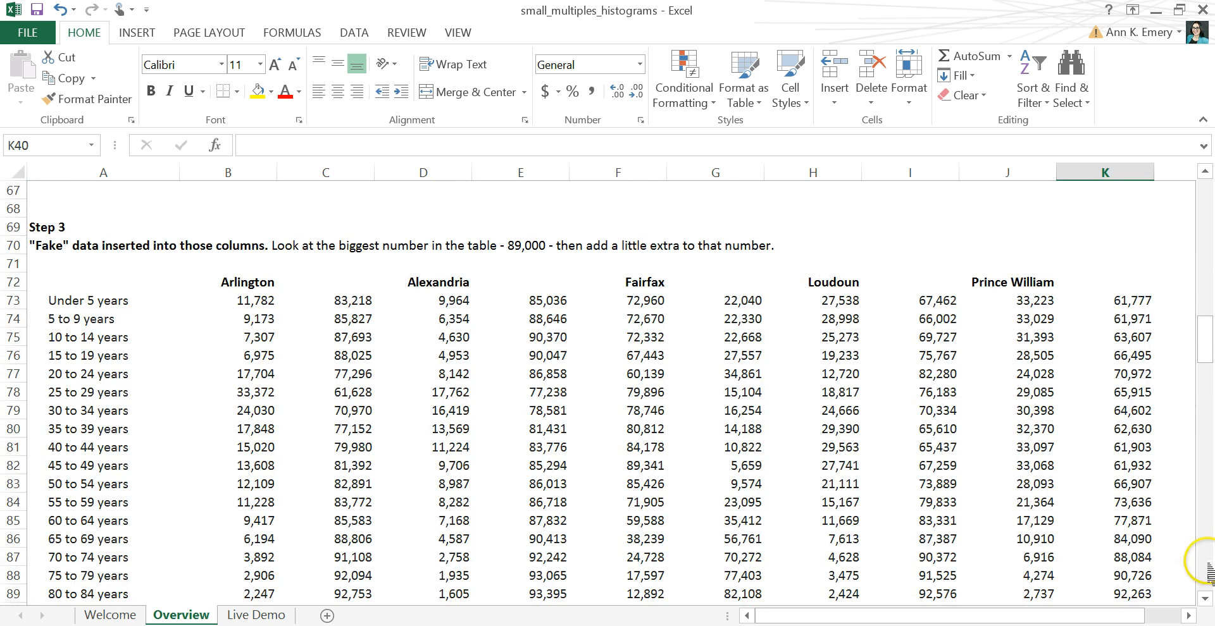
{"action": "left_click", "coordinate": [1204, 599]}
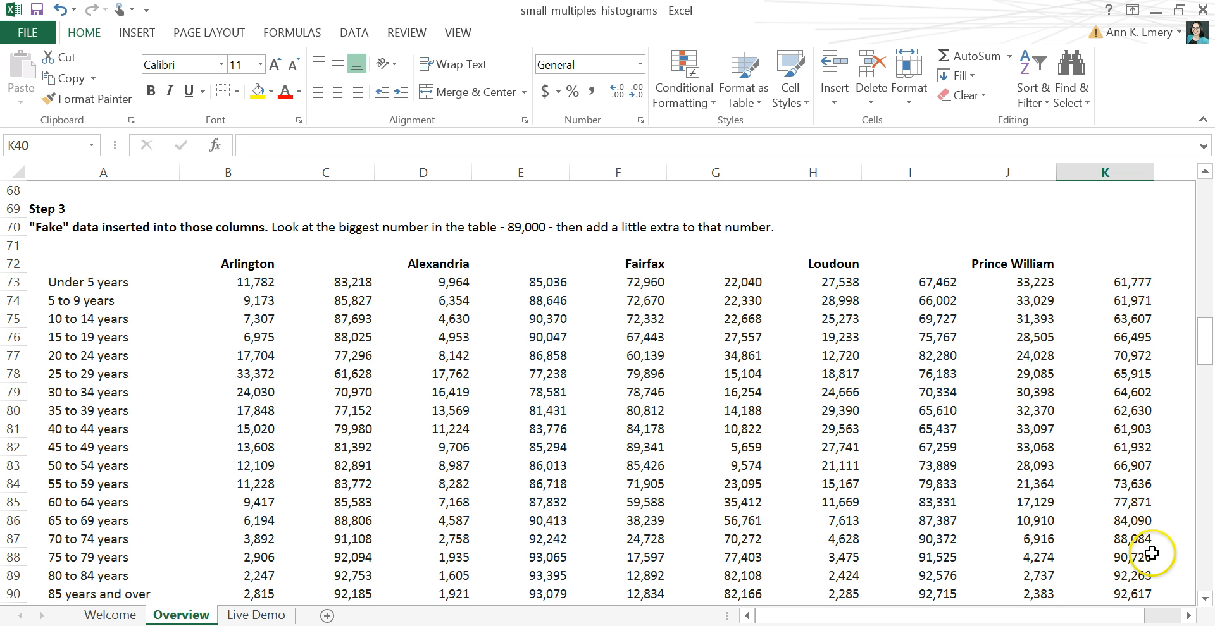
{"action": "left_click", "coordinate": [671, 448]}
{"action": "left_click", "coordinate": [651, 449]}
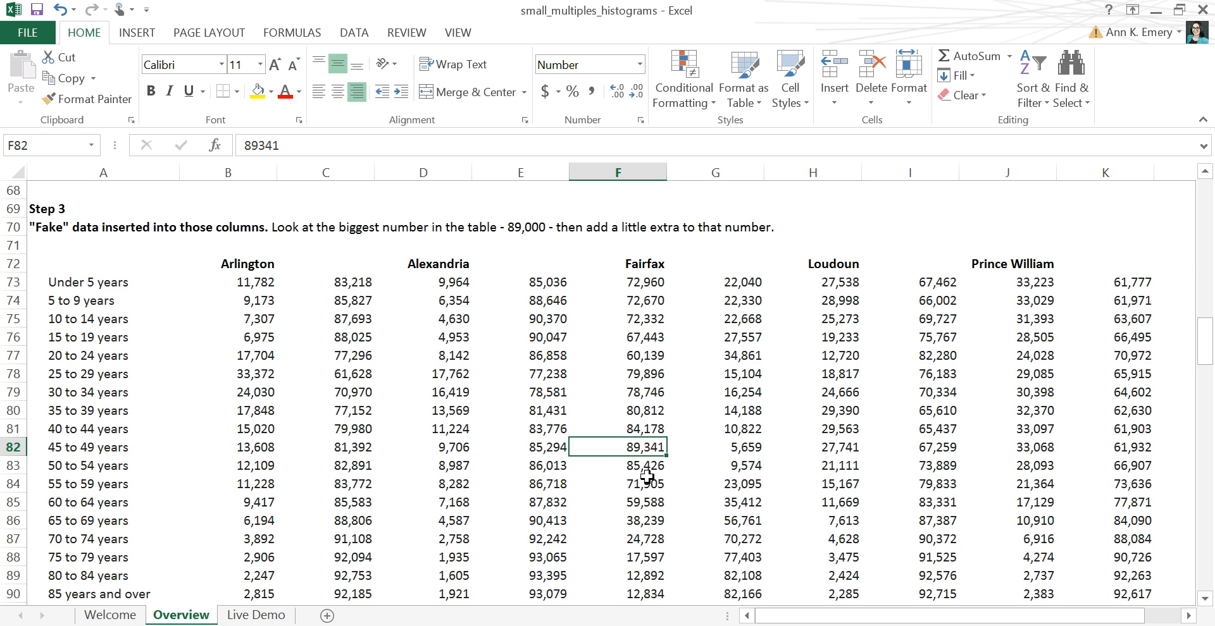
Fill the formula =95000-B73 from C73 down through C78 in the Step 3 table
{"action": "left_click", "coordinate": [360, 283]}
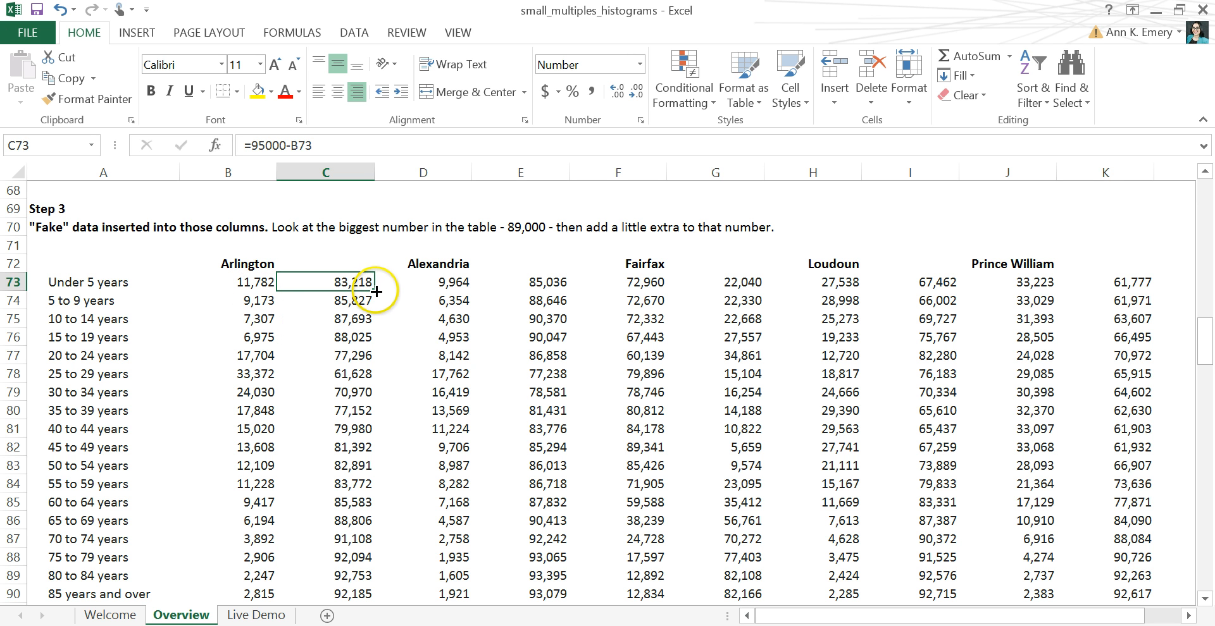
{"action": "left_click_drag", "start_coordinate": [377, 292], "coordinate": [376, 379]}
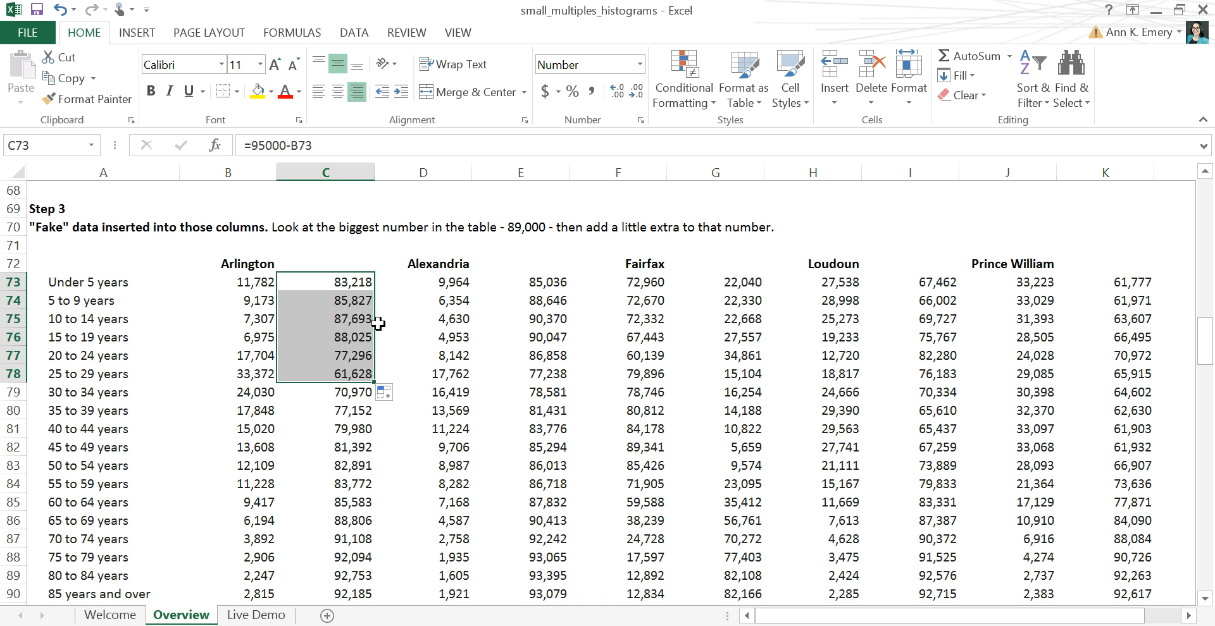
Examine the Step 4 stacked bar chart by selecting its real and "fake" data series from Arlington through Prince William
{"action": "scroll", "coordinate": [378, 324], "scroll_direction": "down", "scroll_amount": 11}
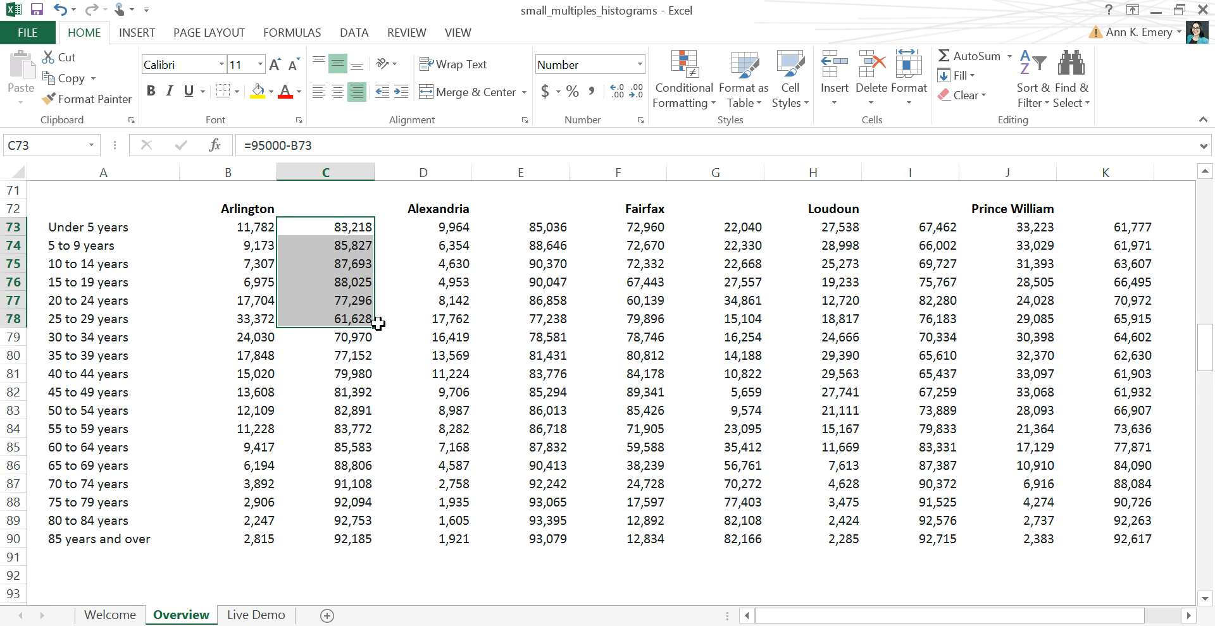
{"action": "scroll", "coordinate": [379, 324], "scroll_direction": "down", "scroll_amount": 1}
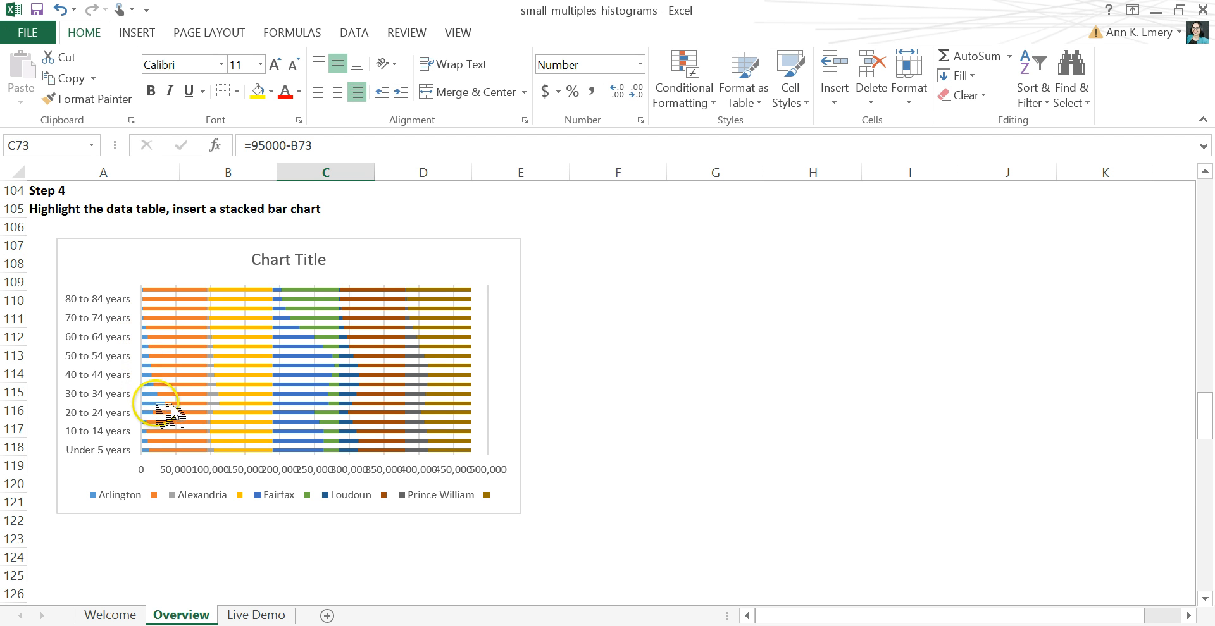
{"action": "left_click", "coordinate": [145, 451]}
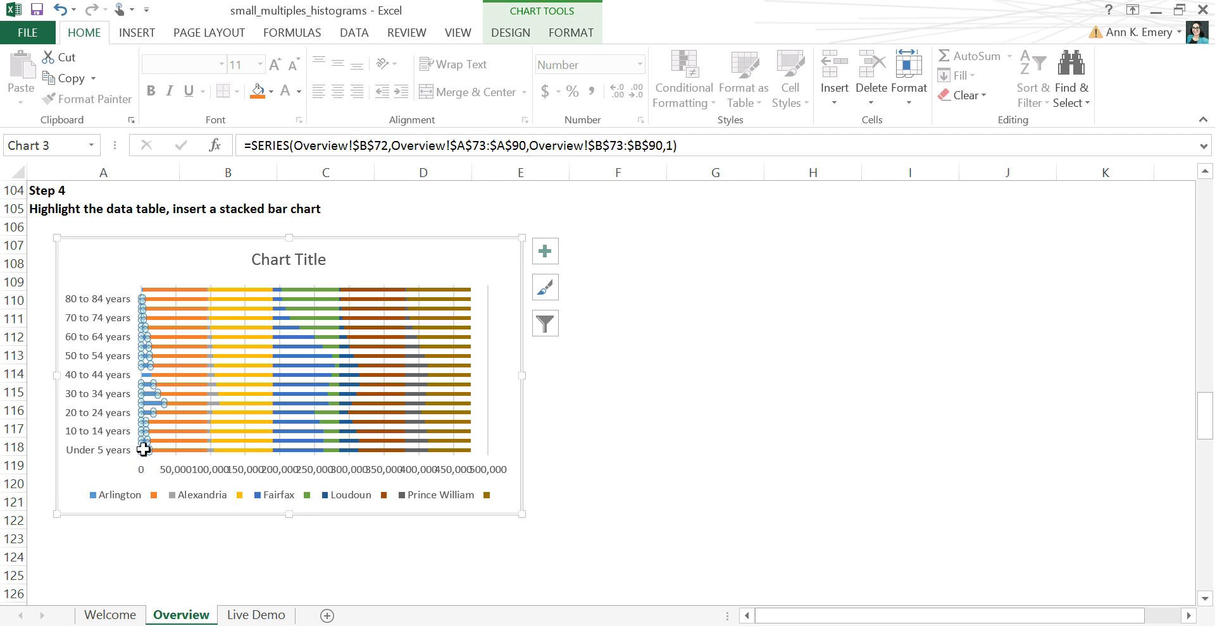
{"action": "left_click", "coordinate": [180, 452]}
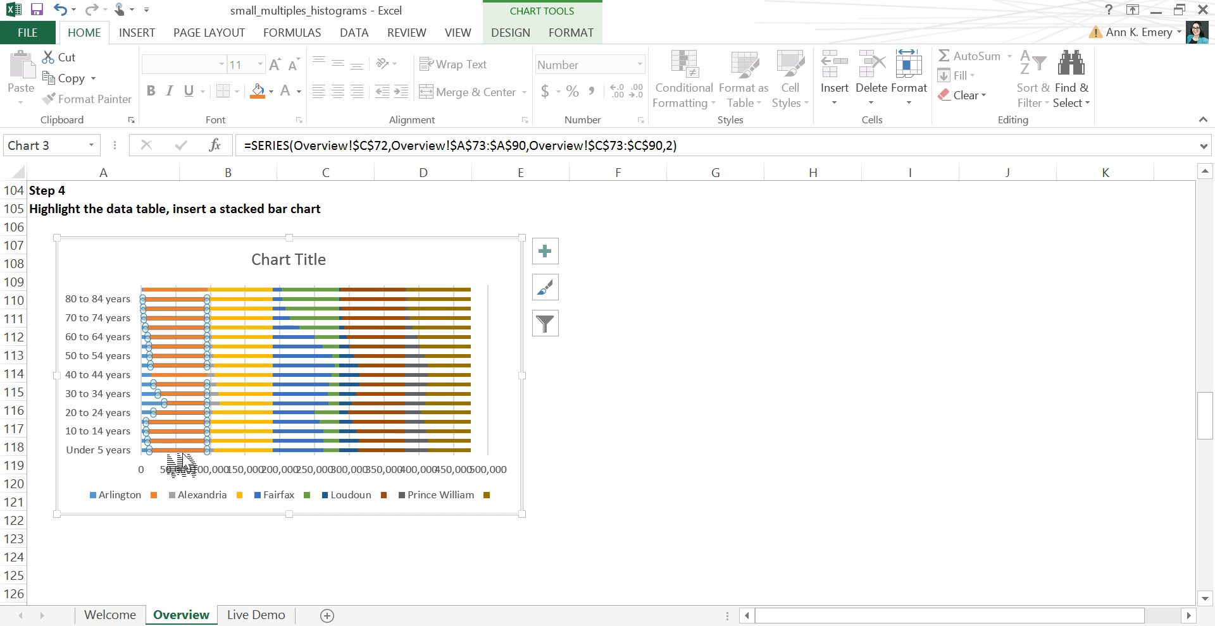
{"action": "left_click", "coordinate": [223, 406]}
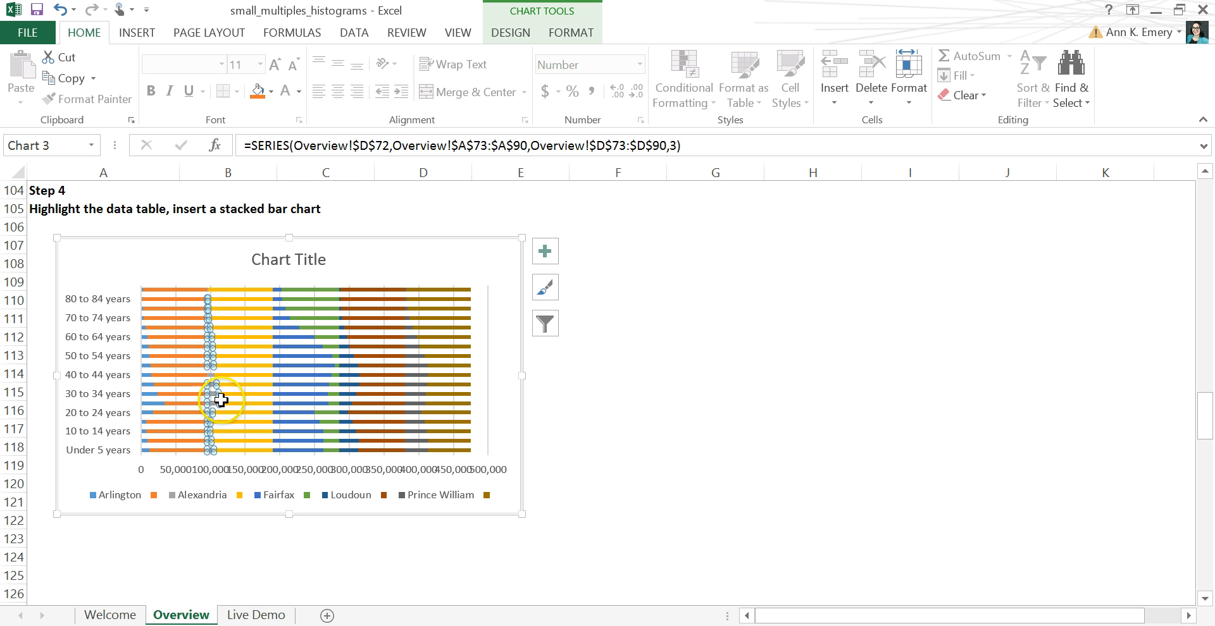
{"action": "left_click", "coordinate": [245, 411]}
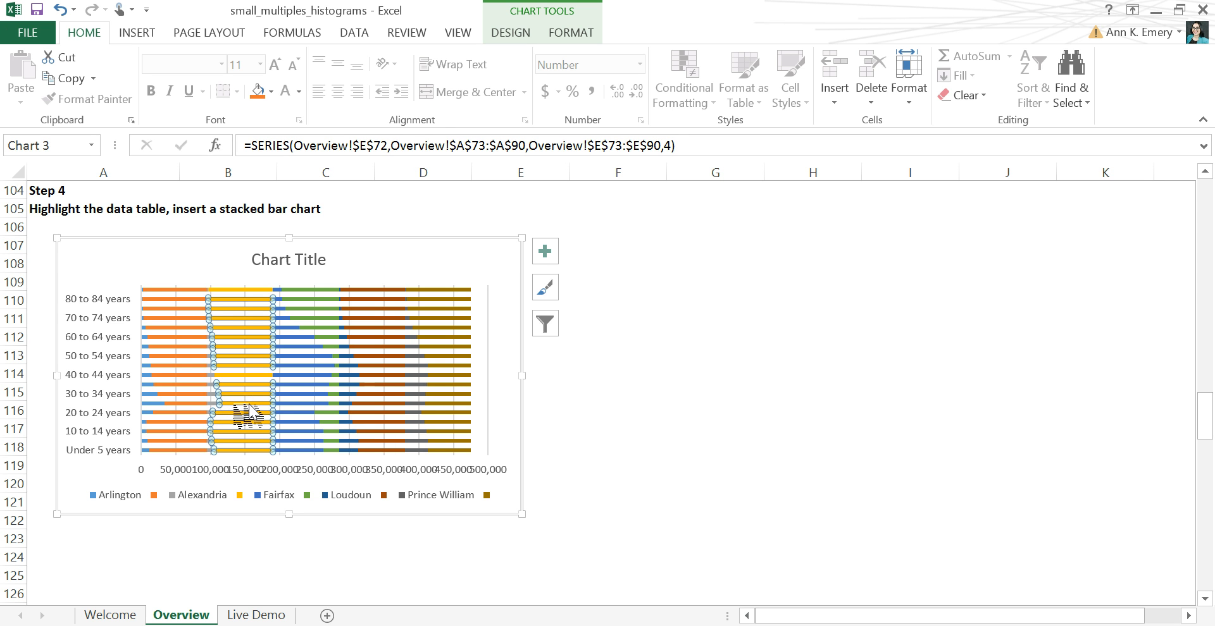
{"action": "left_click", "coordinate": [271, 406]}
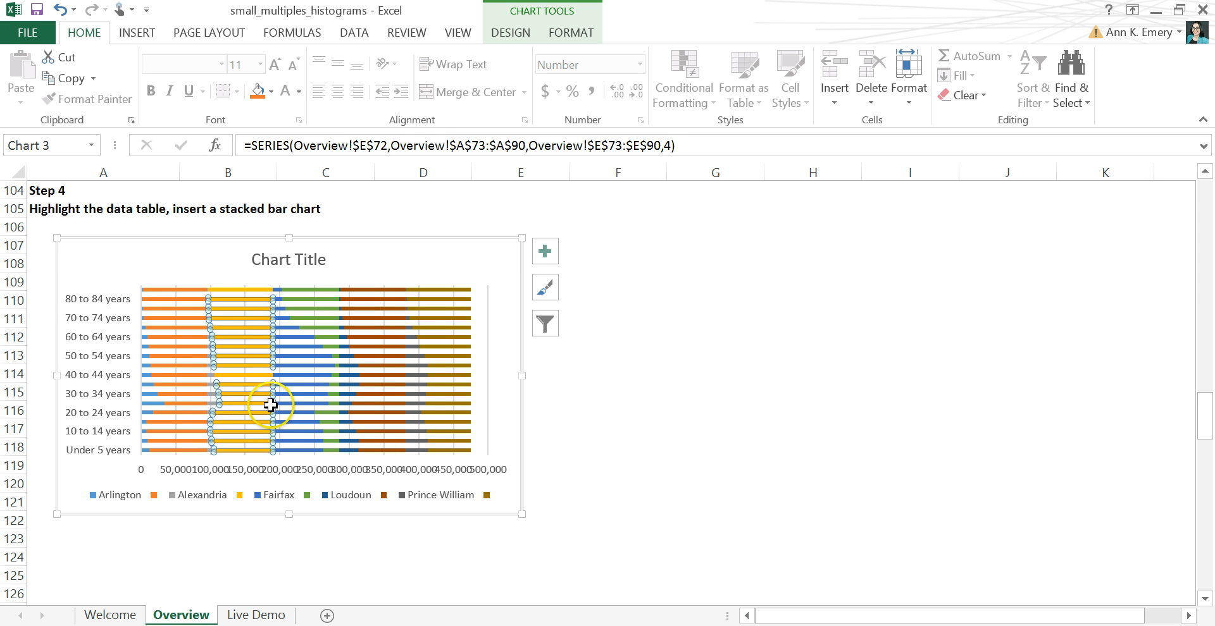
{"action": "left_click", "coordinate": [303, 407]}
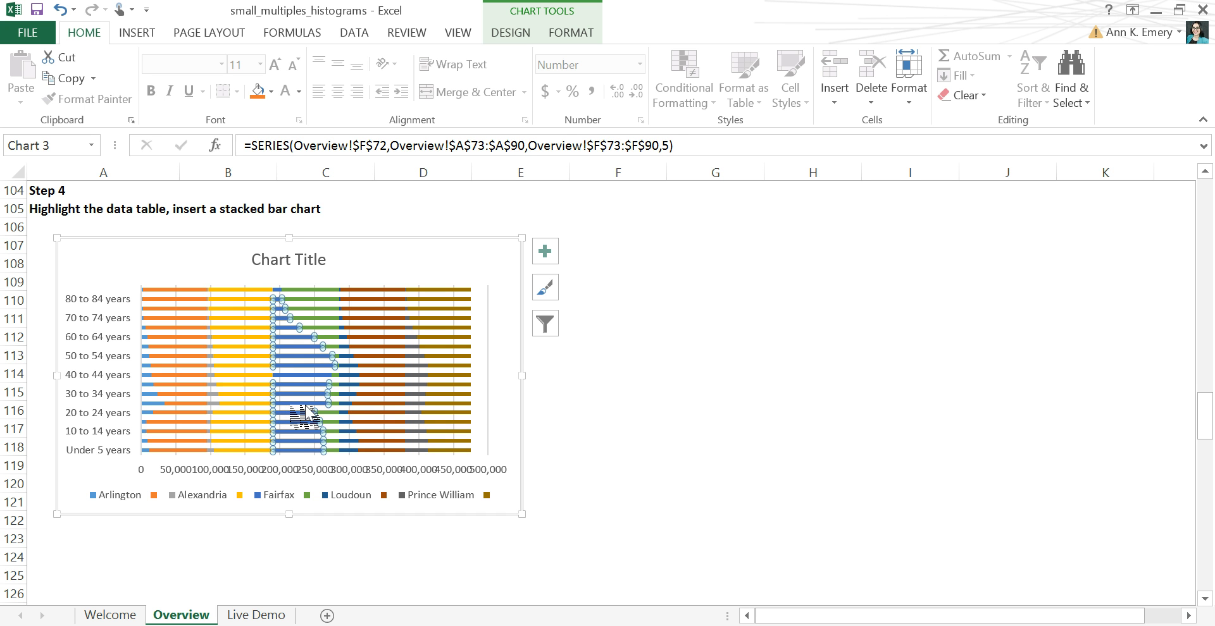
{"action": "left_click", "coordinate": [345, 413]}
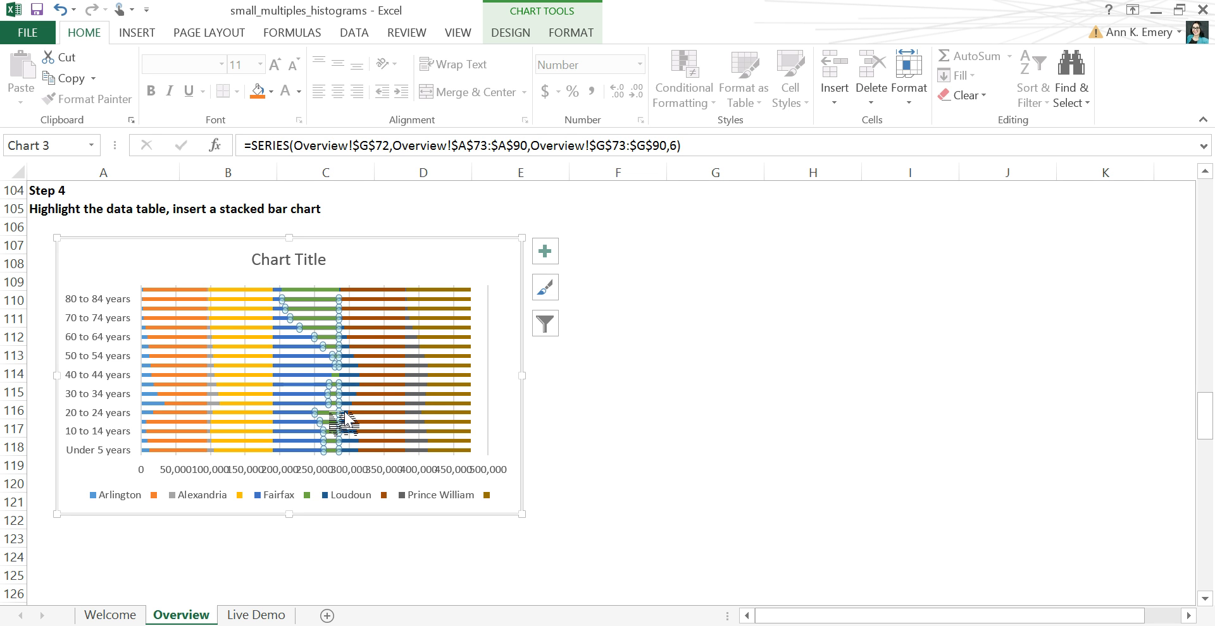
{"action": "left_click", "coordinate": [358, 401]}
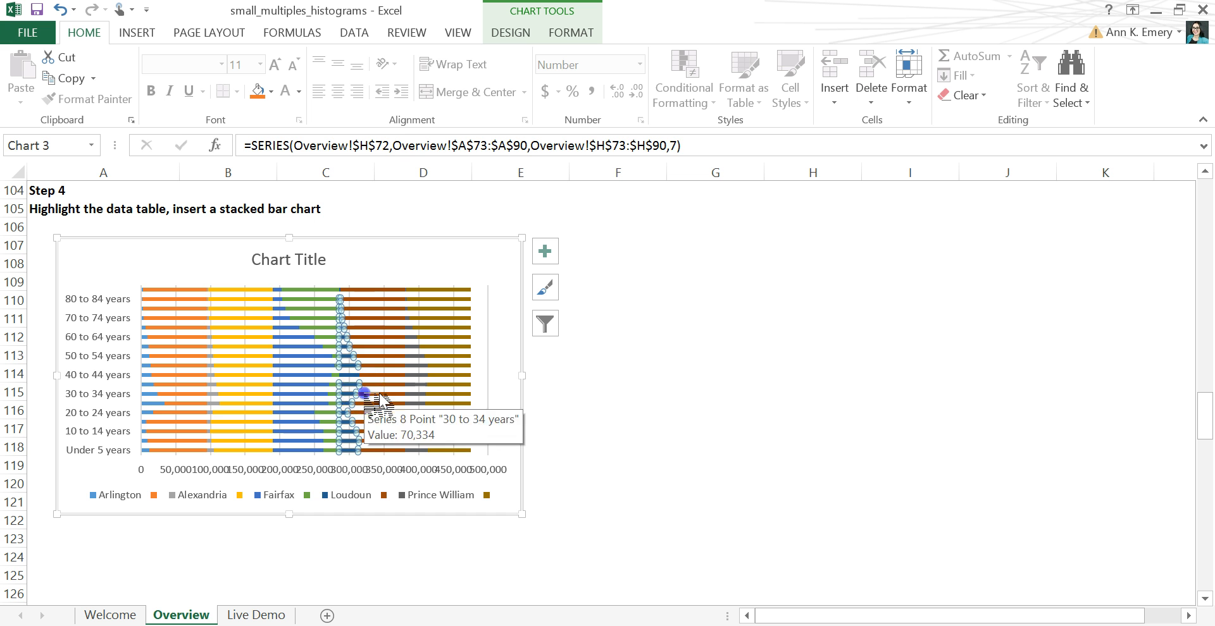
{"action": "left_click", "coordinate": [383, 400]}
{"action": "left_click", "coordinate": [424, 400]}
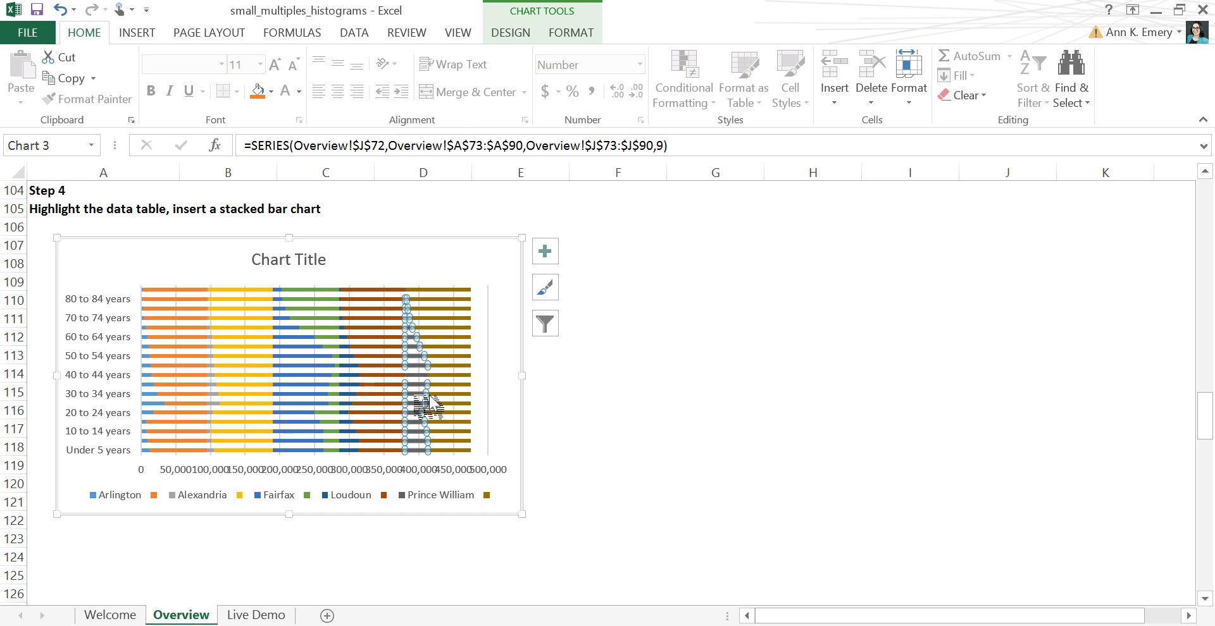
{"action": "left_click", "coordinate": [451, 398]}
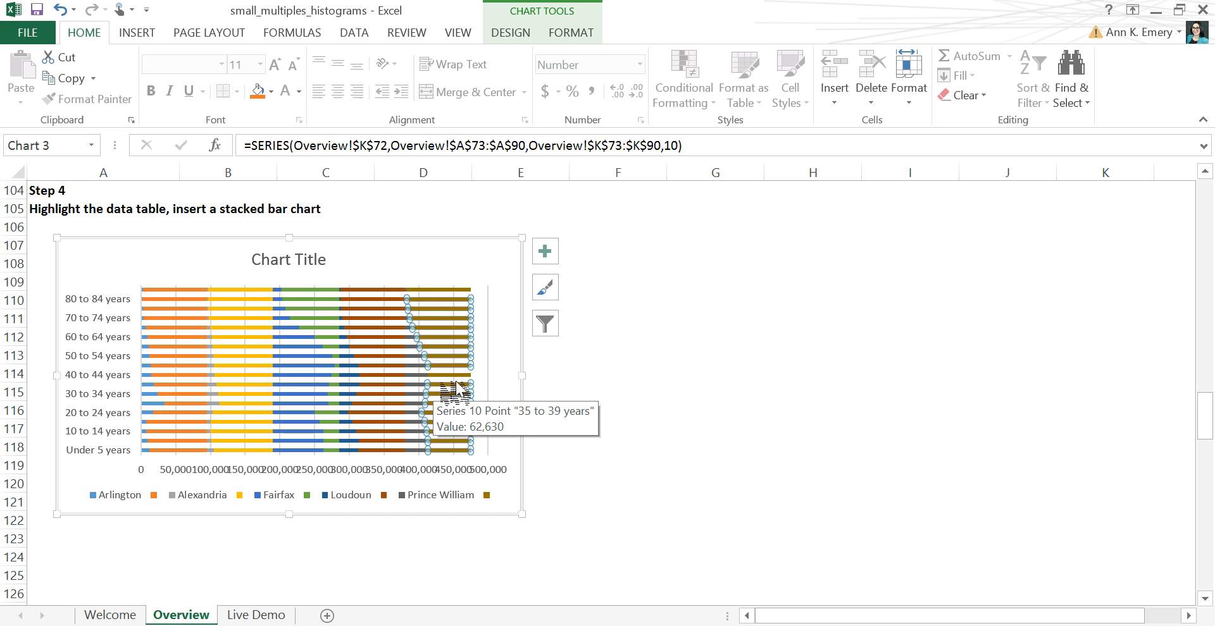
Examine the Step 5 chart by selecting its visible county bars, the hidden "fake" series between them and the horizontal value axis
{"action": "scroll", "coordinate": [443, 386], "scroll_direction": "down", "scroll_amount": 6}
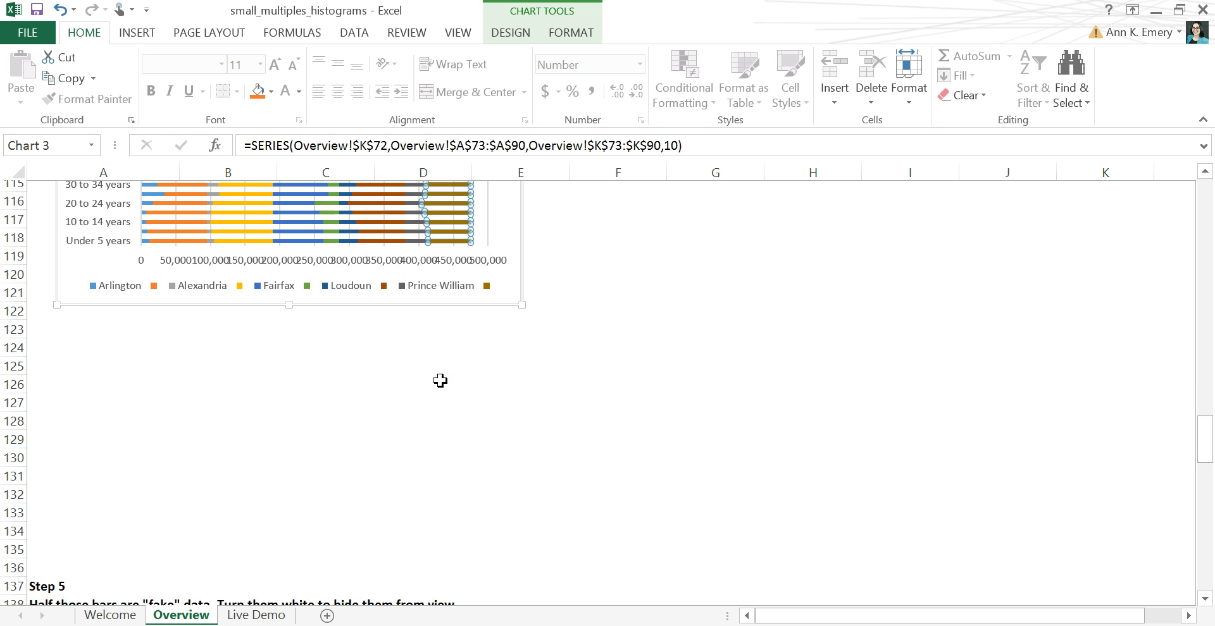
{"action": "scroll", "coordinate": [441, 380], "scroll_direction": "down", "scroll_amount": 5}
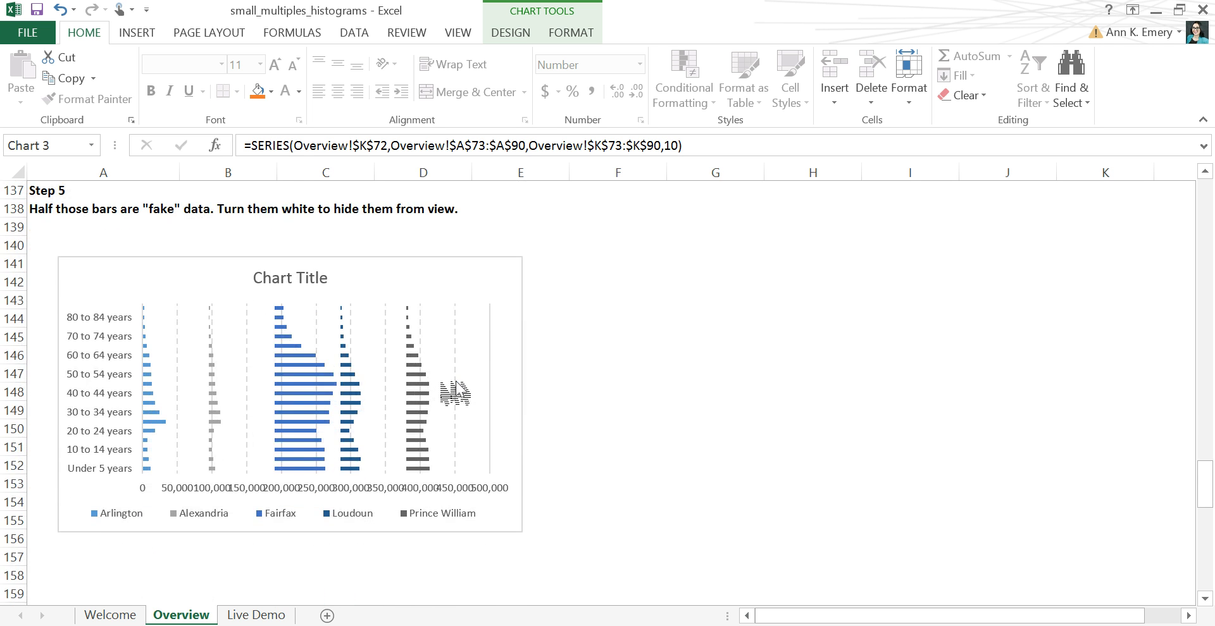
{"action": "mouse_move", "coordinate": [454, 390]}
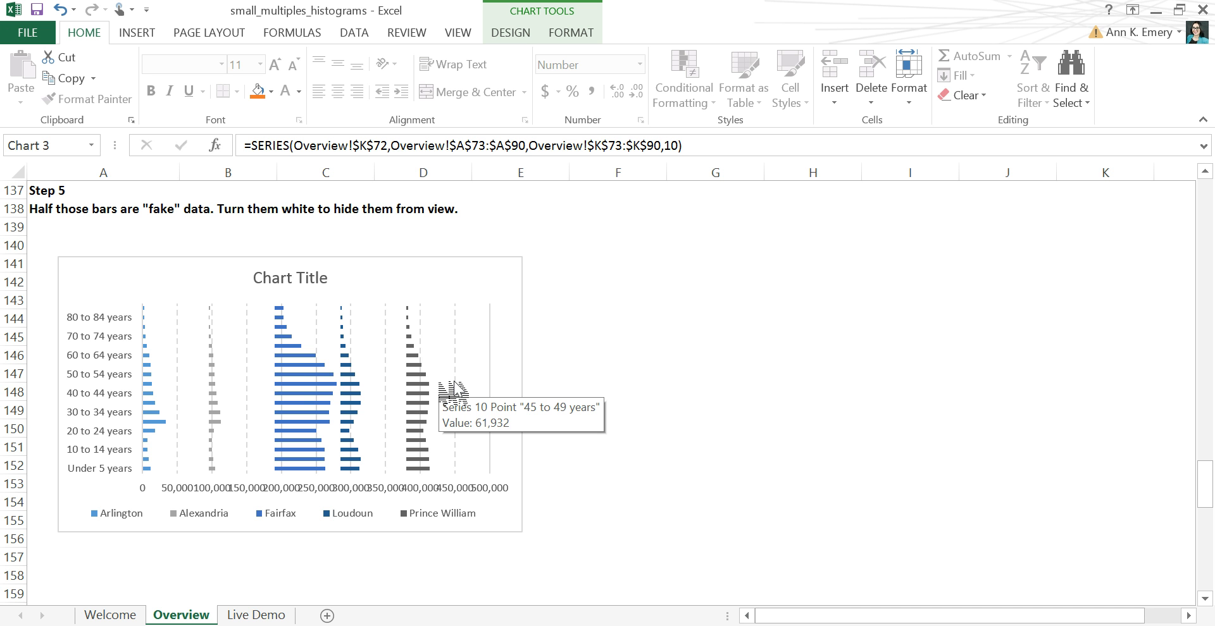
{"action": "left_click", "coordinate": [149, 374]}
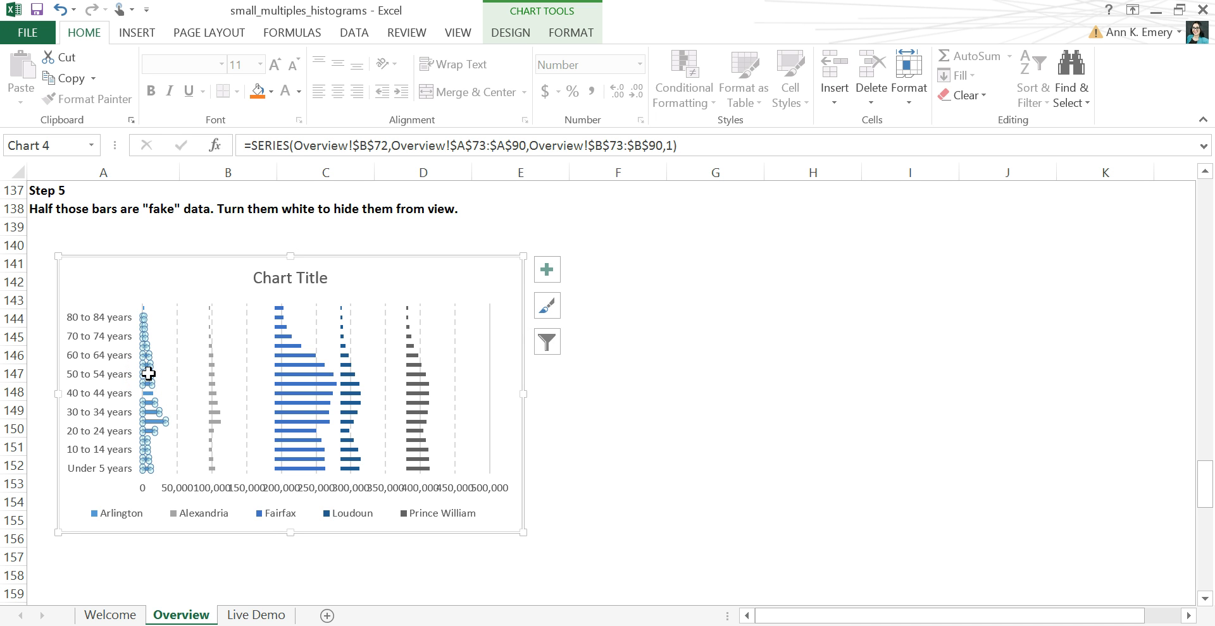
{"action": "left_click", "coordinate": [158, 373]}
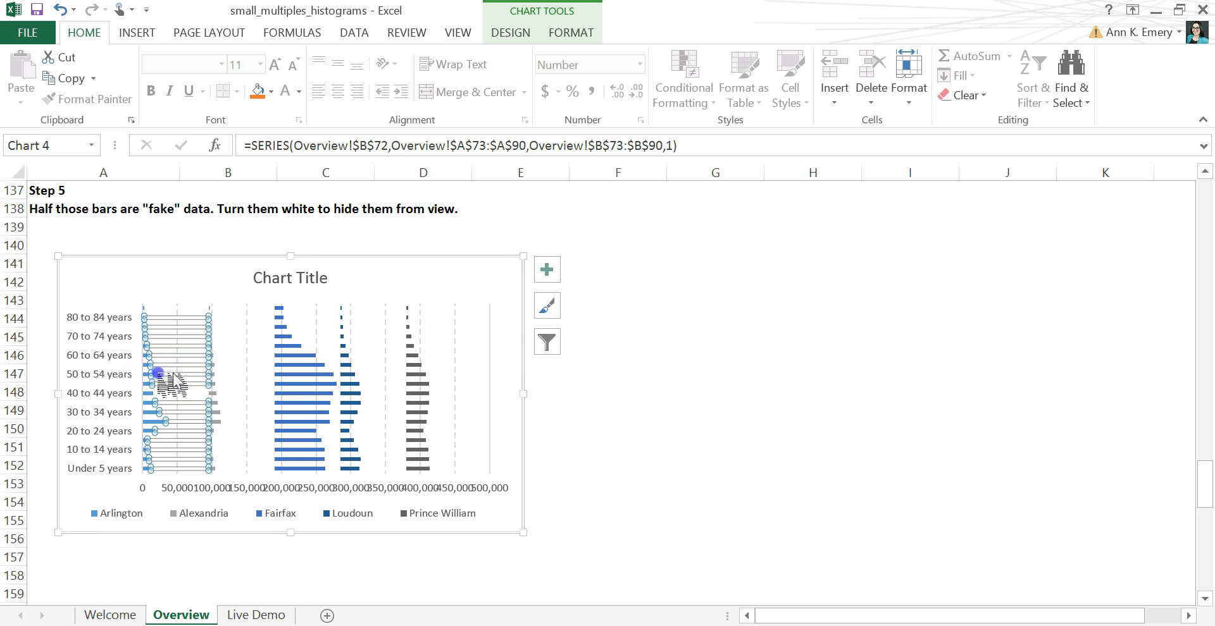
{"action": "left_click", "coordinate": [211, 372]}
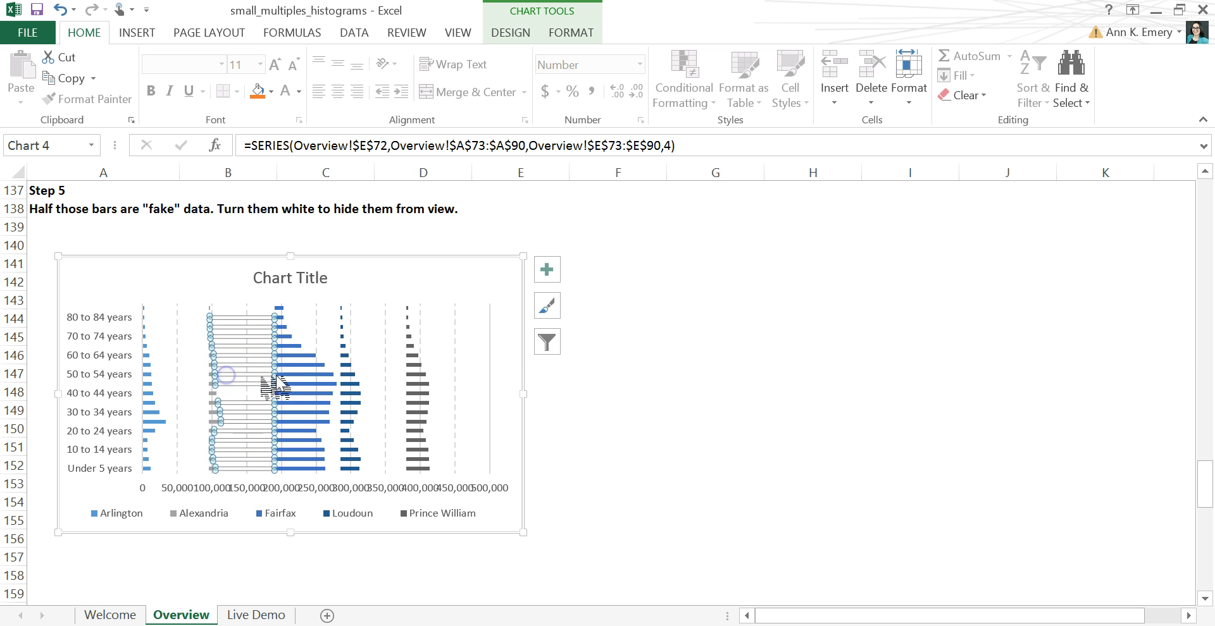
{"action": "left_click", "coordinate": [330, 365]}
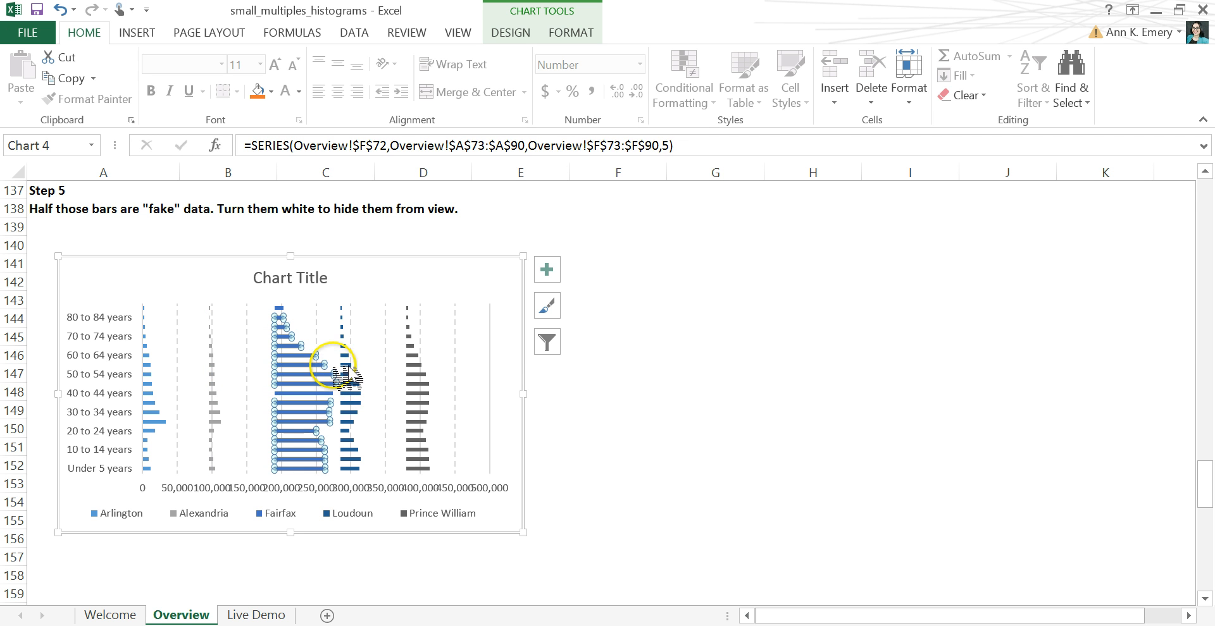
{"action": "left_click", "coordinate": [333, 365]}
{"action": "left_click", "coordinate": [349, 366]}
{"action": "left_click", "coordinate": [374, 367]}
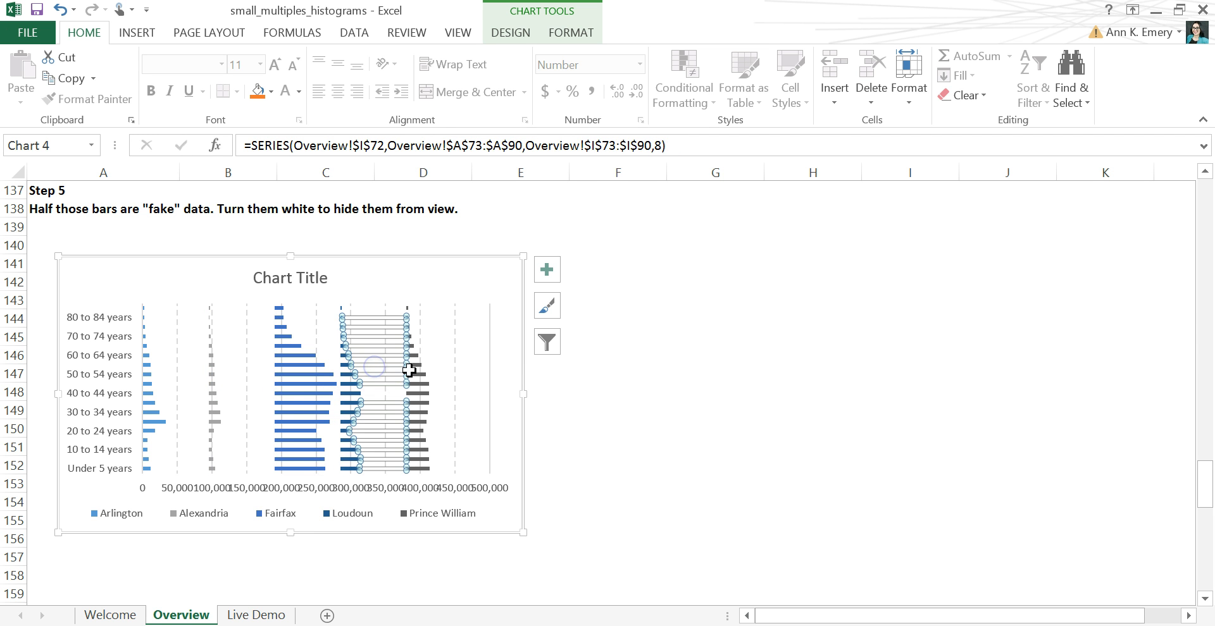
{"action": "left_click", "coordinate": [419, 378]}
{"action": "left_click", "coordinate": [442, 375]}
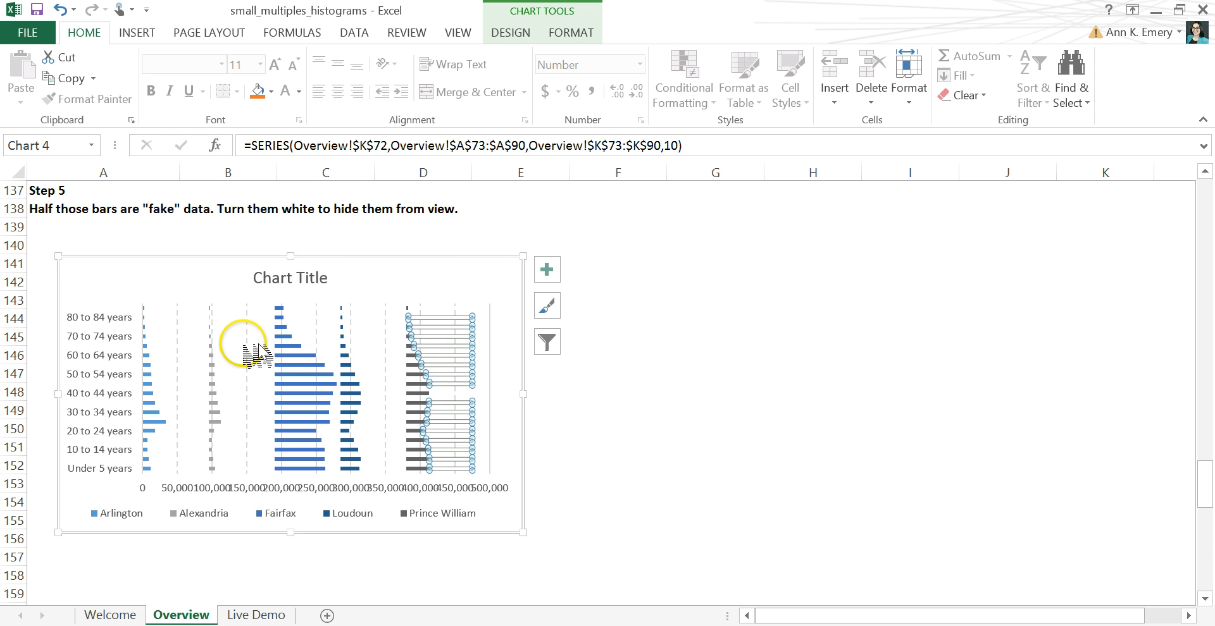
{"action": "left_click", "coordinate": [182, 490]}
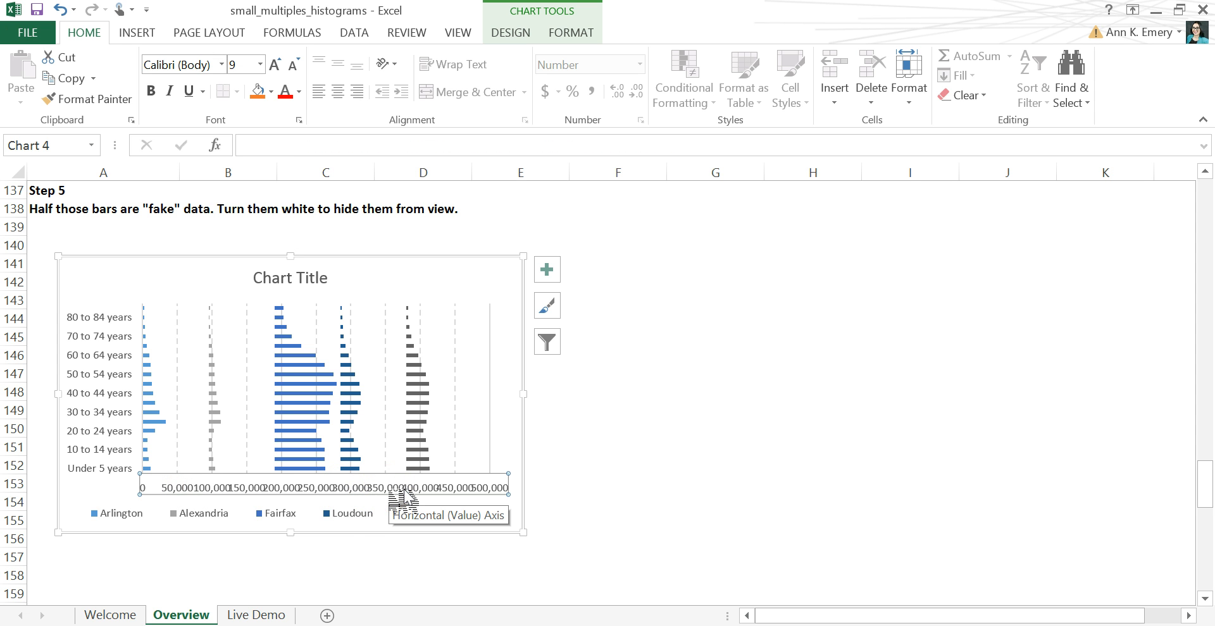
Examine the Step 5 chart's legend, the list of formatting tasks in row 169 and the finished small multiples chart below it
{"action": "left_click", "coordinate": [353, 513]}
{"action": "left_click", "coordinate": [333, 513]}
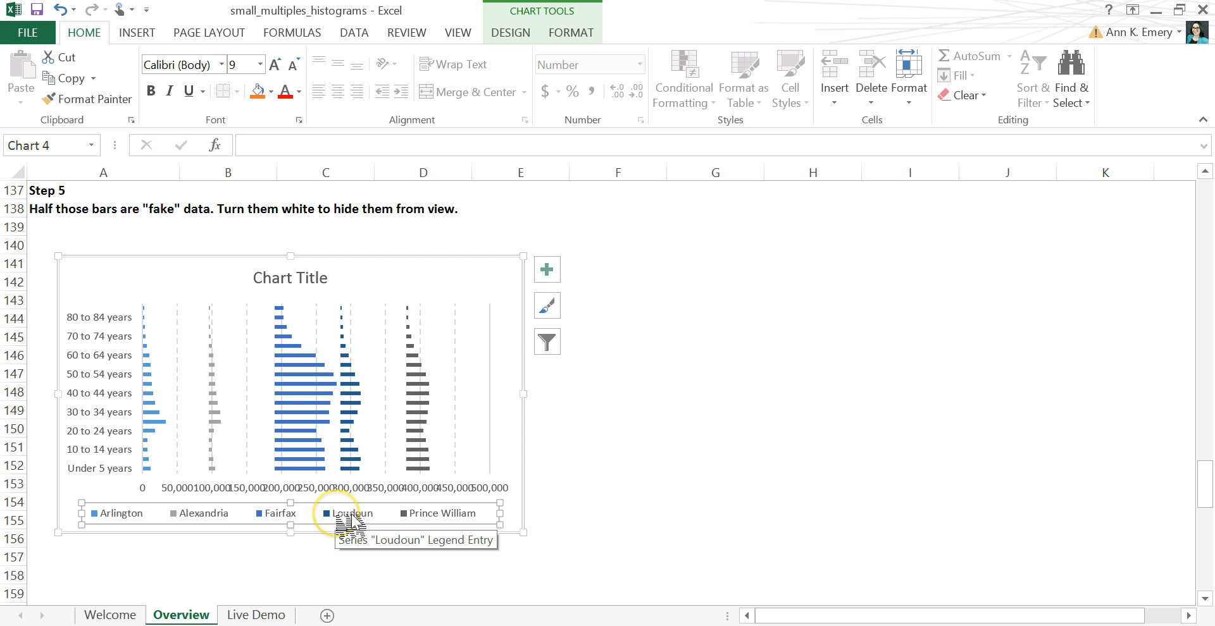
{"action": "scroll", "coordinate": [350, 525], "scroll_direction": "down", "scroll_amount": 8}
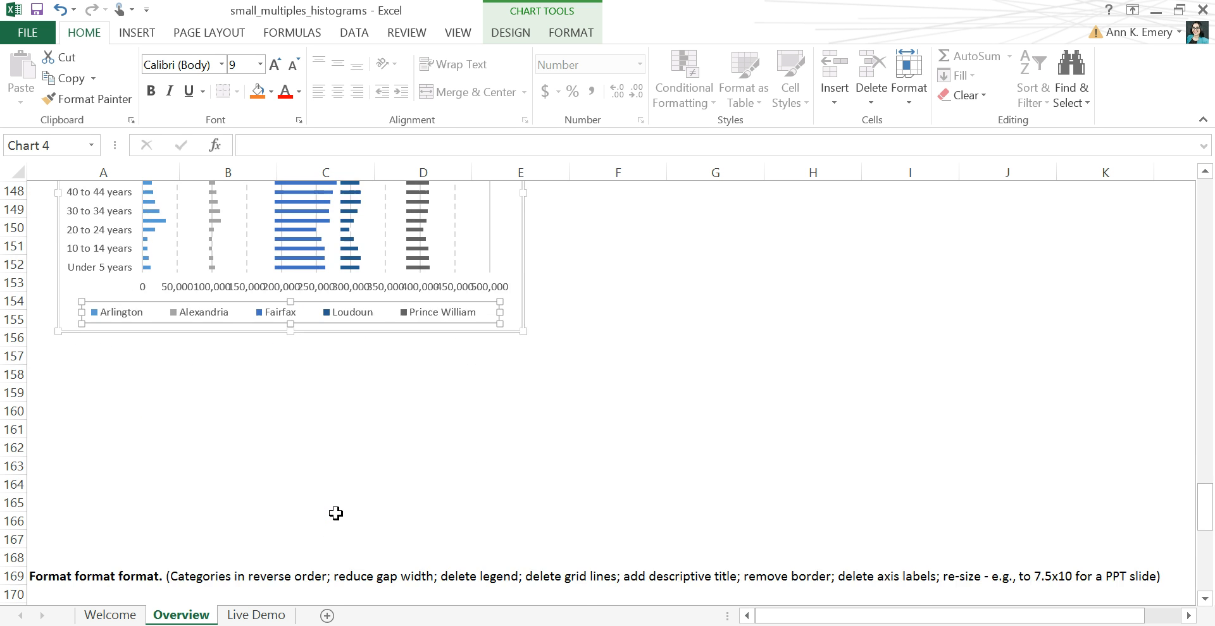
{"action": "scroll", "coordinate": [349, 525], "scroll_direction": "down", "scroll_amount": 2}
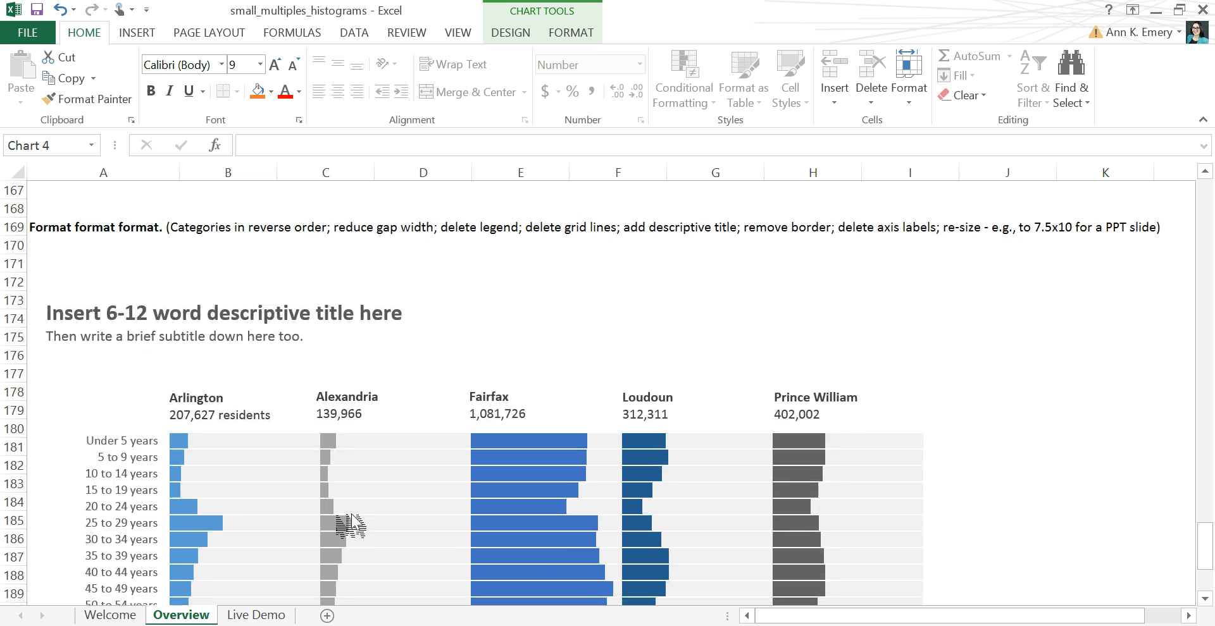
{"action": "scroll", "coordinate": [349, 525], "scroll_direction": "down", "scroll_amount": 1}
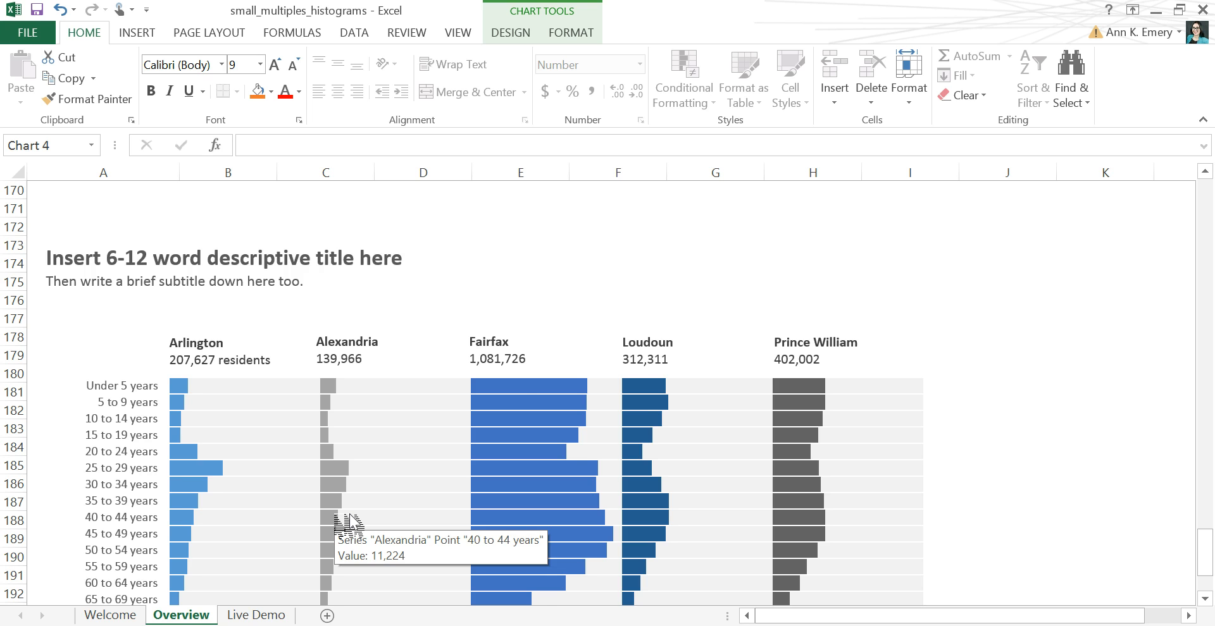
{"action": "scroll", "coordinate": [350, 525], "scroll_direction": "down", "scroll_amount": 1}
{"action": "left_click", "coordinate": [773, 617]}
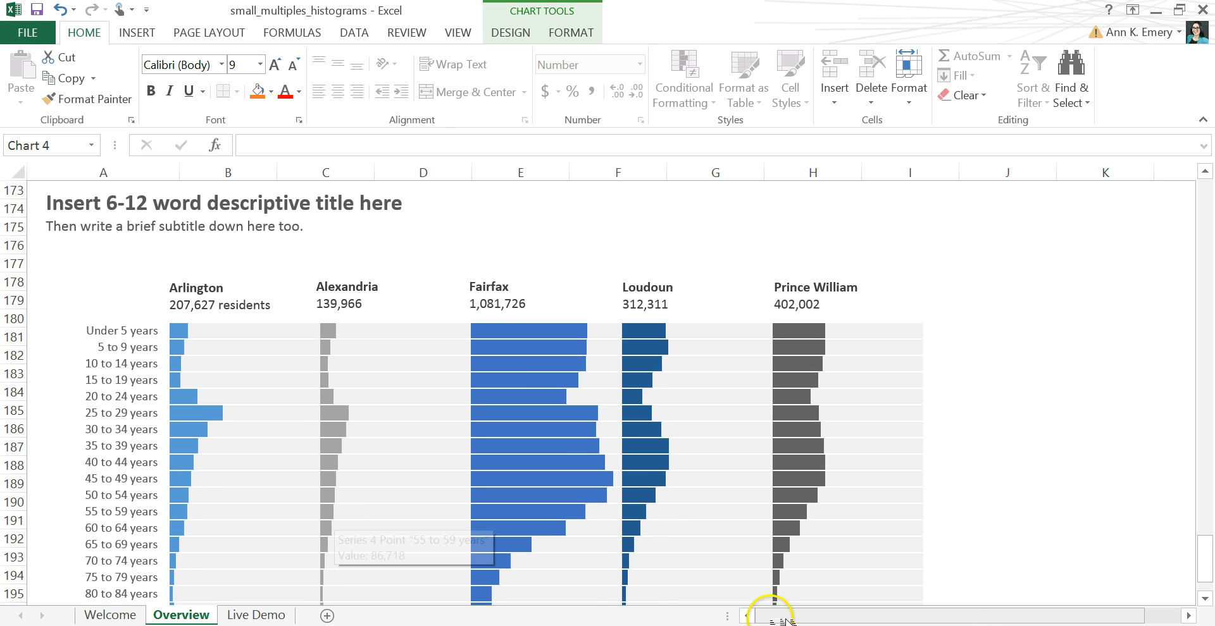
{"action": "scroll", "coordinate": [610, 392], "scroll_direction": "down", "scroll_amount": 1}
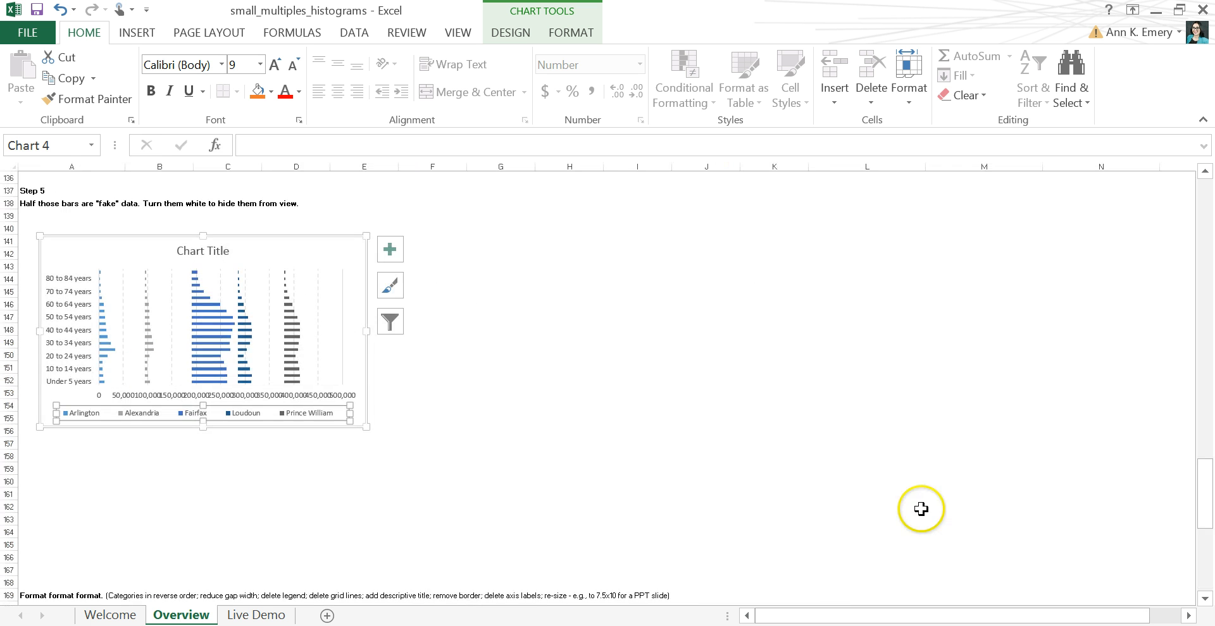
{"action": "scroll", "coordinate": [556, 399], "scroll_direction": "down", "scroll_amount": 1}
{"action": "scroll", "coordinate": [556, 399], "scroll_direction": "down", "scroll_amount": 9}
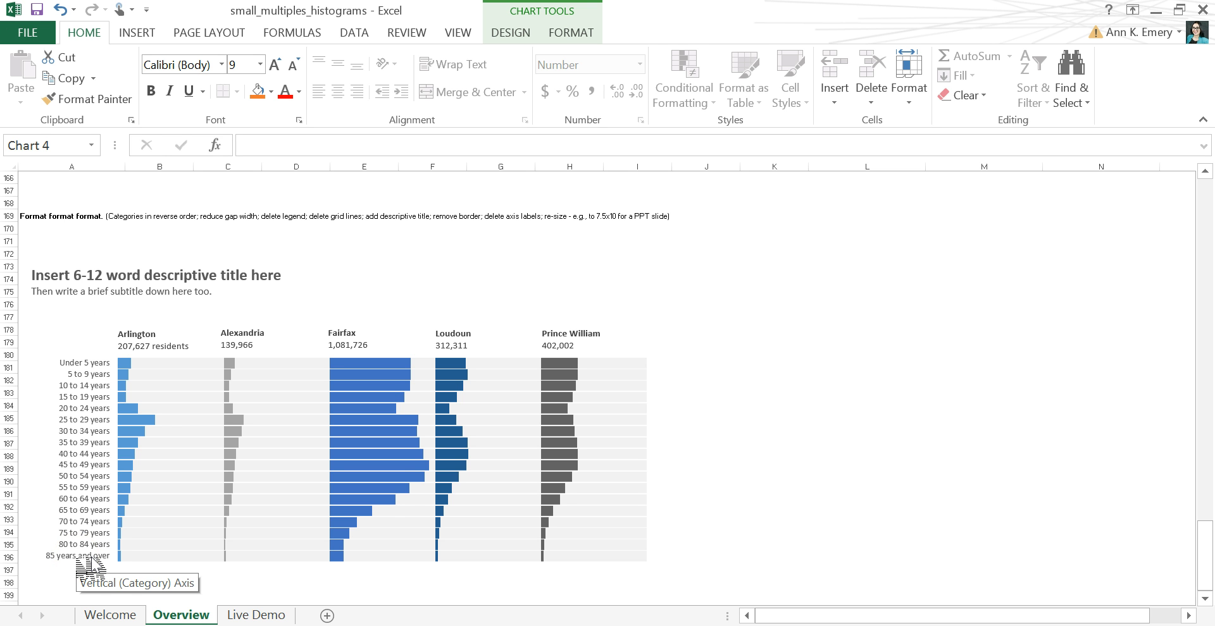
Compare the age category order in the Step 5 chart with the finished chart, and inspect Arlington's 25 to 29 years bar
{"action": "scroll", "coordinate": [89, 560], "scroll_direction": "up", "scroll_amount": 1}
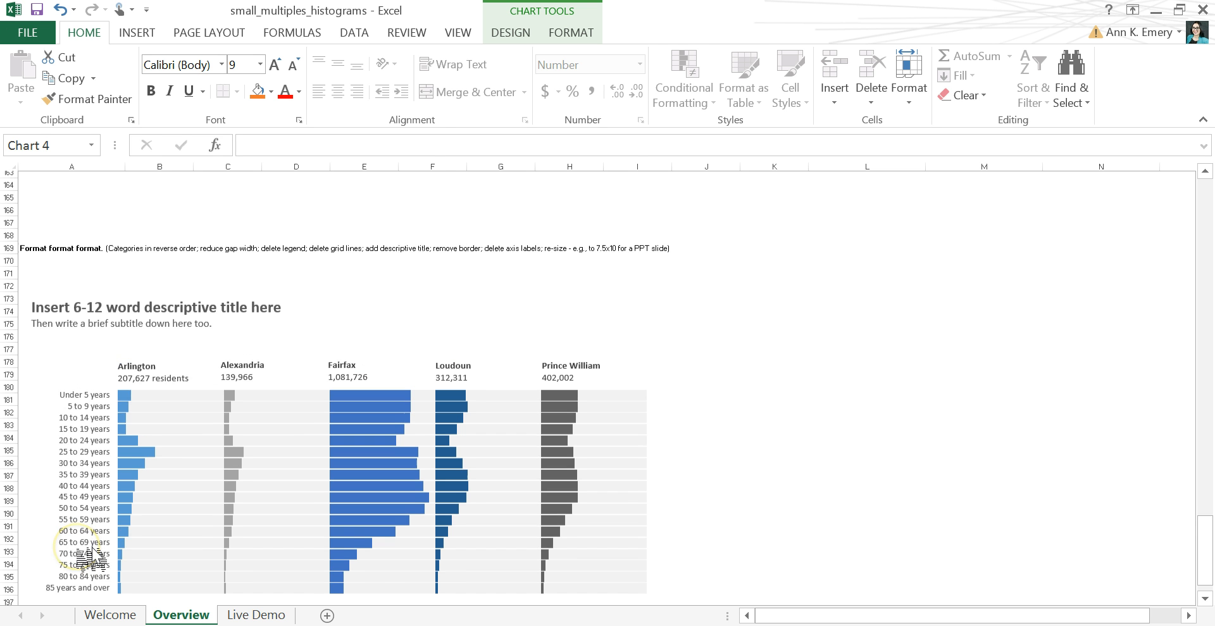
{"action": "left_click", "coordinate": [126, 390]}
{"action": "scroll", "coordinate": [129, 376], "scroll_direction": "up", "scroll_amount": 9}
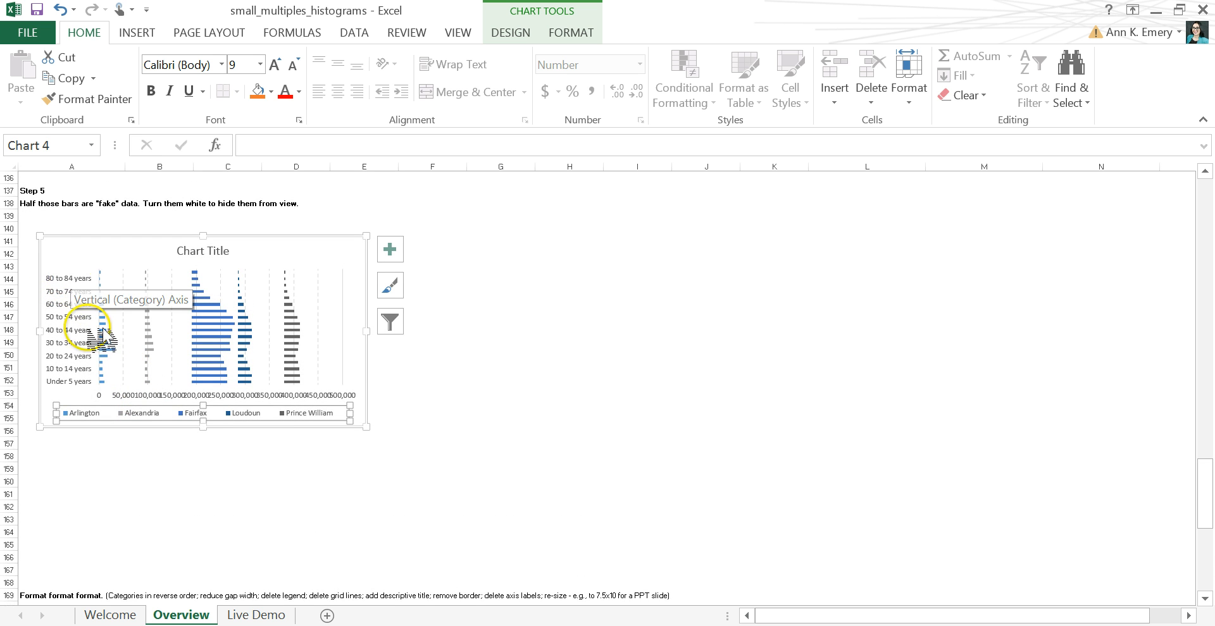
{"action": "scroll", "coordinate": [104, 341], "scroll_direction": "down", "scroll_amount": 10}
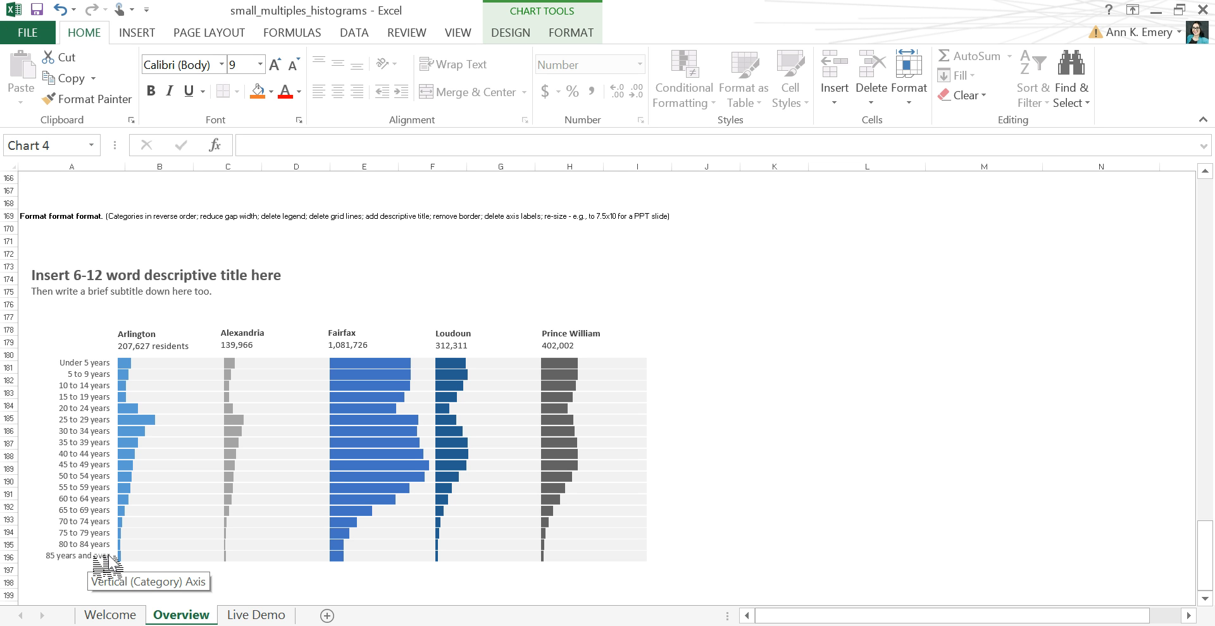
{"action": "left_click", "coordinate": [142, 430]}
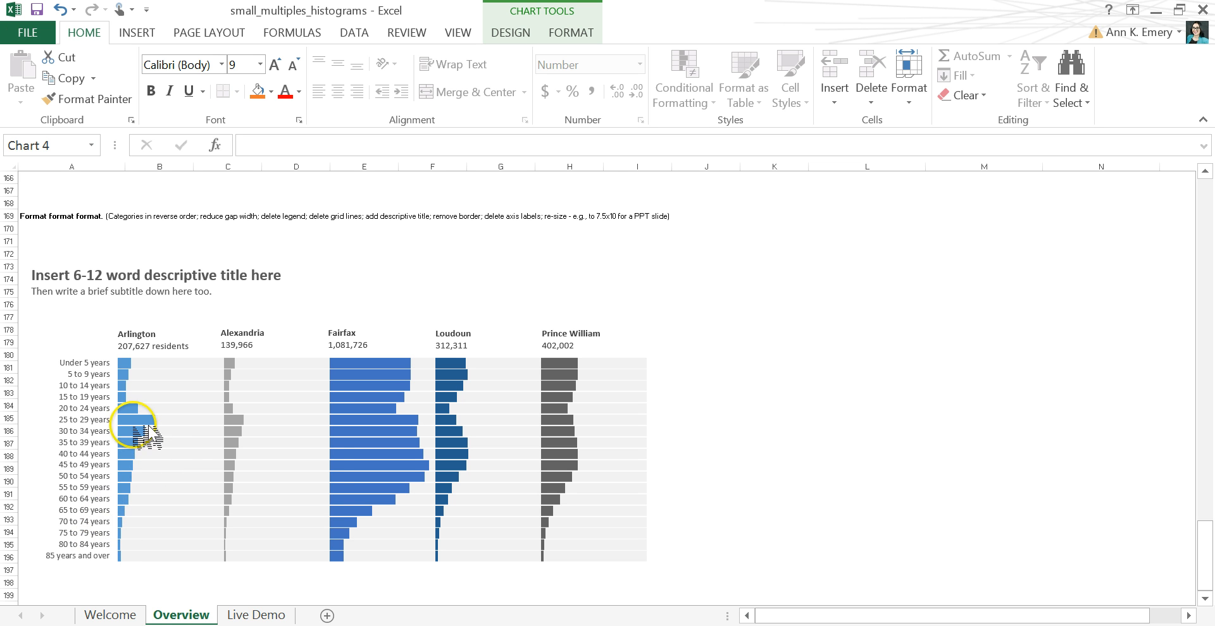
{"action": "mouse_move", "coordinate": [149, 435]}
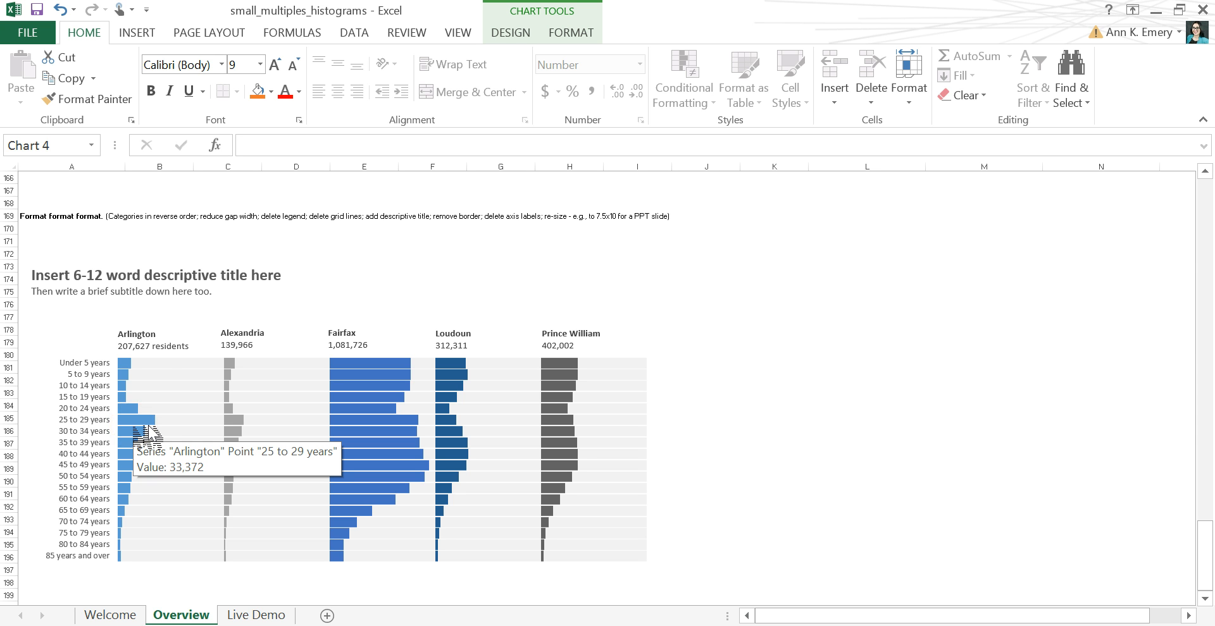
Examine the text boxes with county names and resident totals above the finished chart by selecting those from Arlington through Loudoun
{"action": "left_click", "coordinate": [144, 326]}
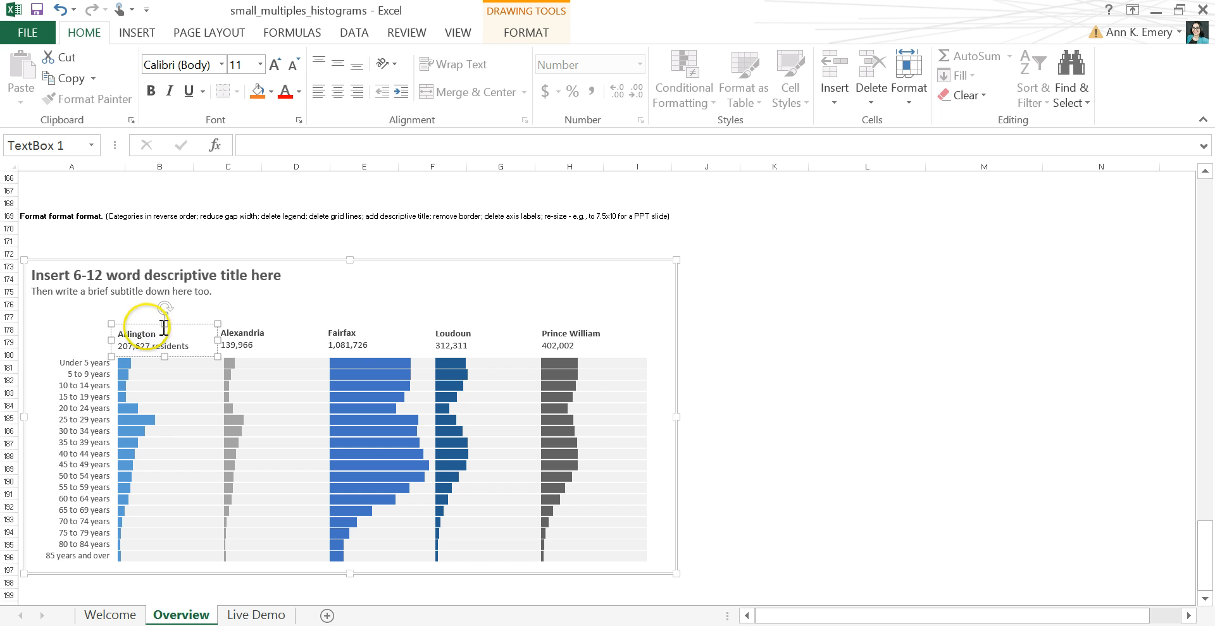
{"action": "left_click", "coordinate": [226, 338]}
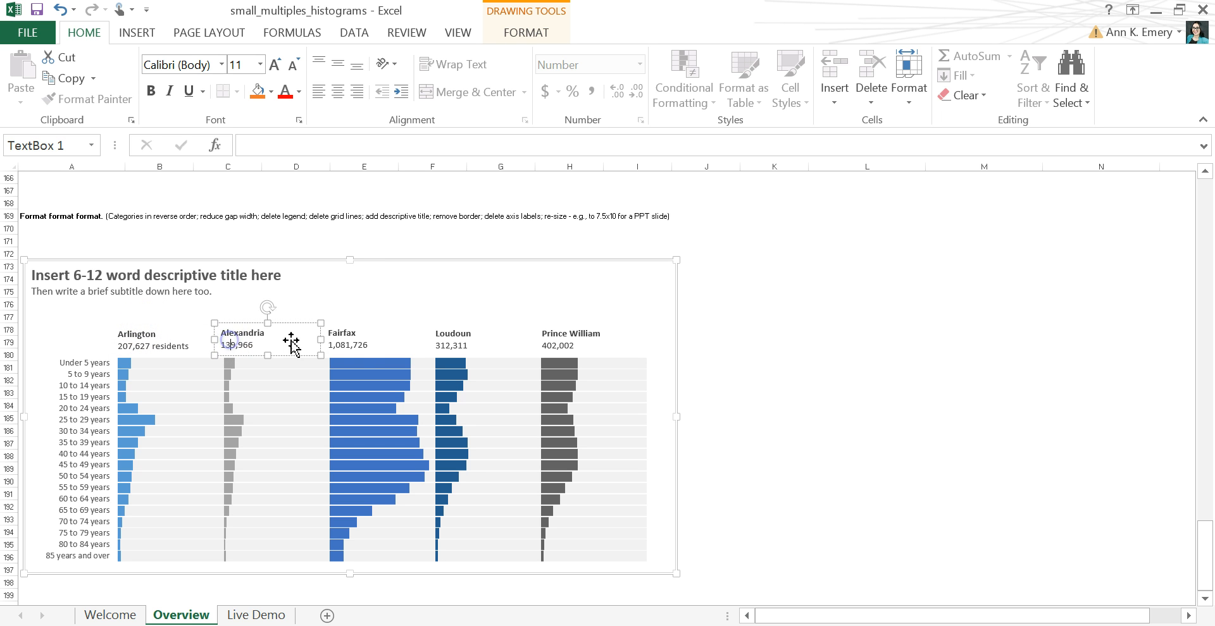
{"action": "left_click", "coordinate": [365, 342]}
{"action": "left_click", "coordinate": [465, 345]}
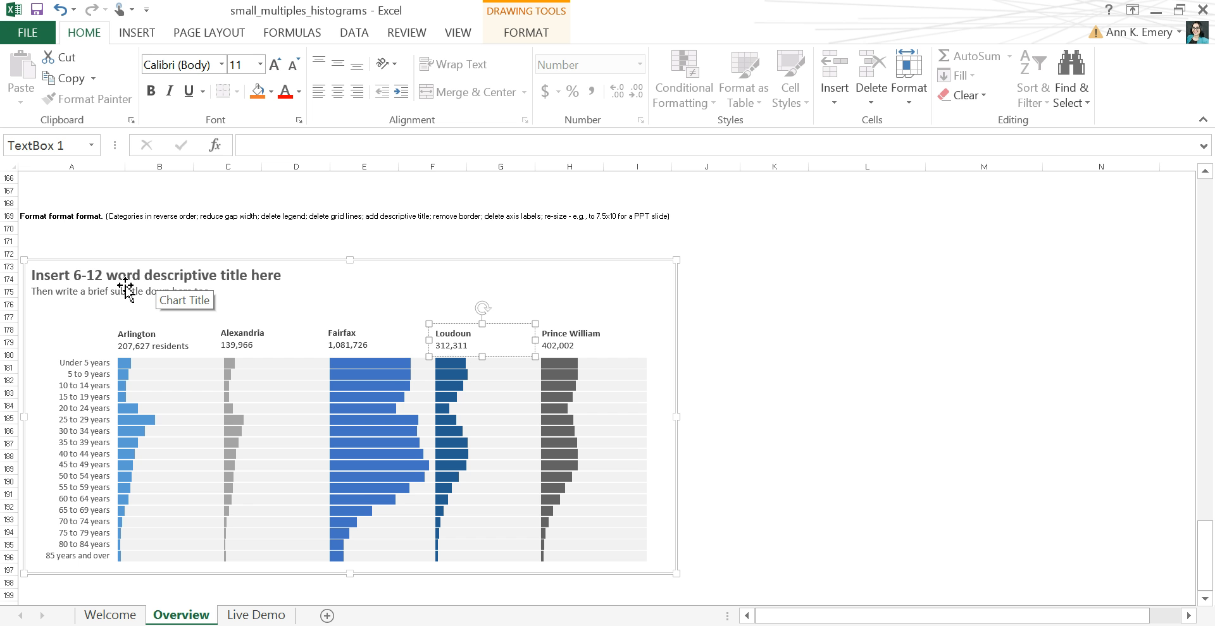
{"action": "left_click", "coordinate": [640, 238]}
Widen the Step 5 chart horizontally until its right edge reaches into column I
{"action": "scroll", "coordinate": [642, 238], "scroll_direction": "up", "scroll_amount": 5}
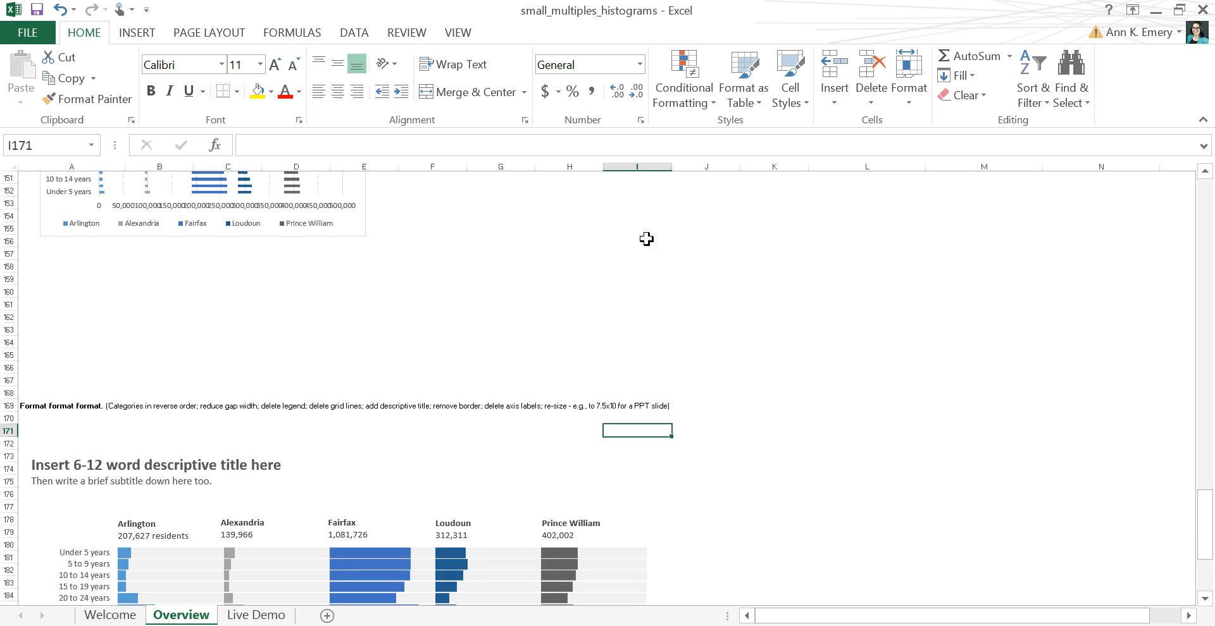
{"action": "scroll", "coordinate": [646, 238], "scroll_direction": "up", "scroll_amount": 2}
{"action": "left_click", "coordinate": [353, 283]}
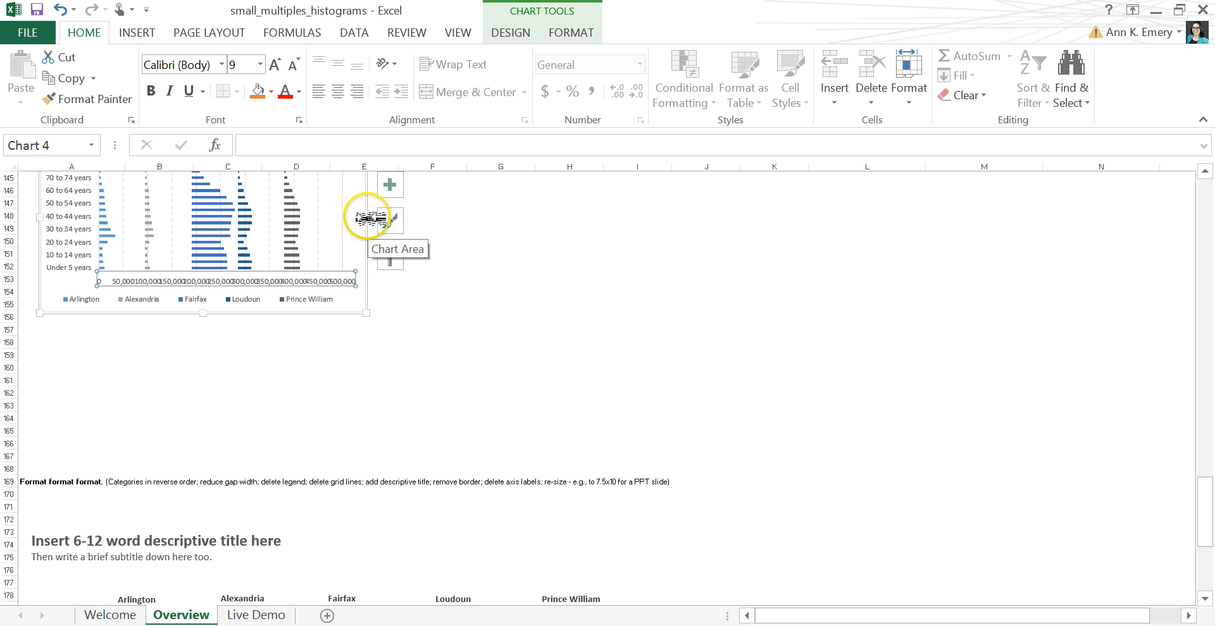
{"action": "left_click_drag", "start_coordinate": [367, 222], "coordinate": [567, 229]}
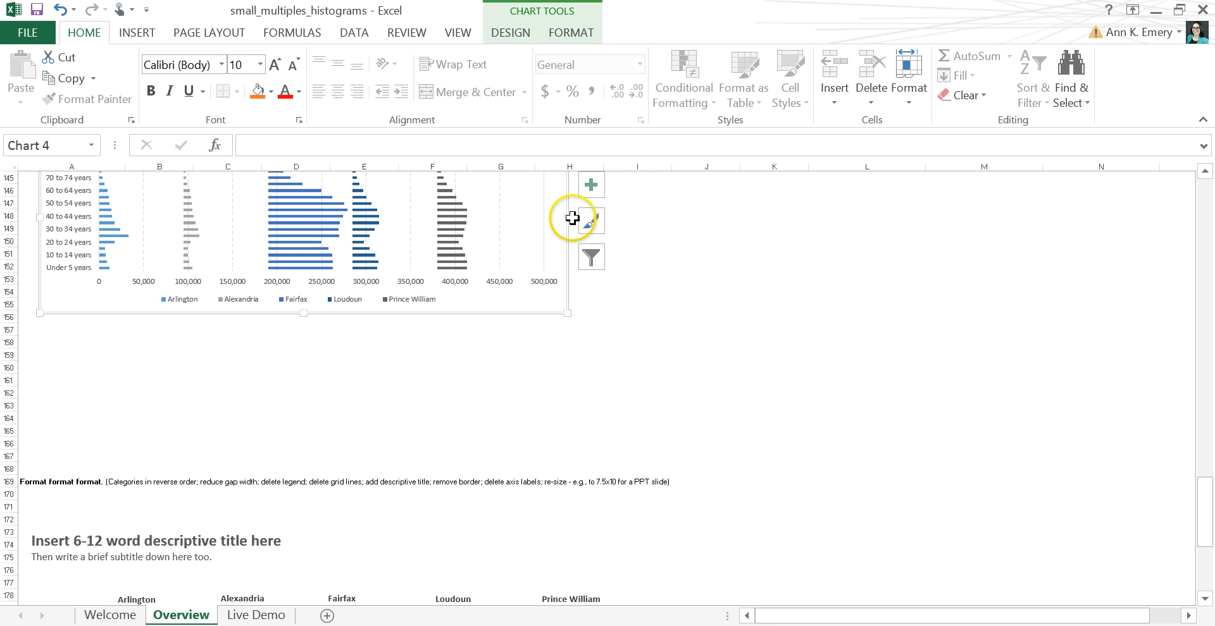
{"action": "left_click_drag", "start_coordinate": [568, 217], "coordinate": [625, 222]}
{"action": "scroll", "coordinate": [461, 290], "scroll_direction": "up", "scroll_amount": 3}
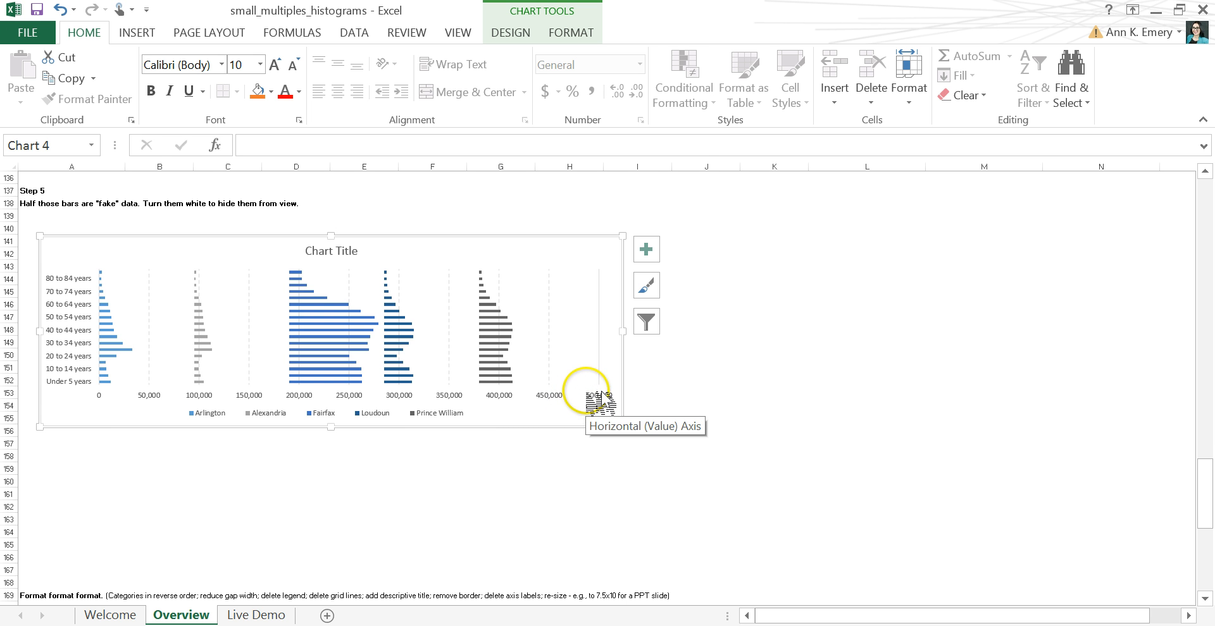
Review the finished small multiples chart with its title, subtitle and county labels beneath the formatting list
{"action": "scroll", "coordinate": [585, 391], "scroll_direction": "down", "scroll_amount": 2}
{"action": "scroll", "coordinate": [585, 391], "scroll_direction": "down", "scroll_amount": 8}
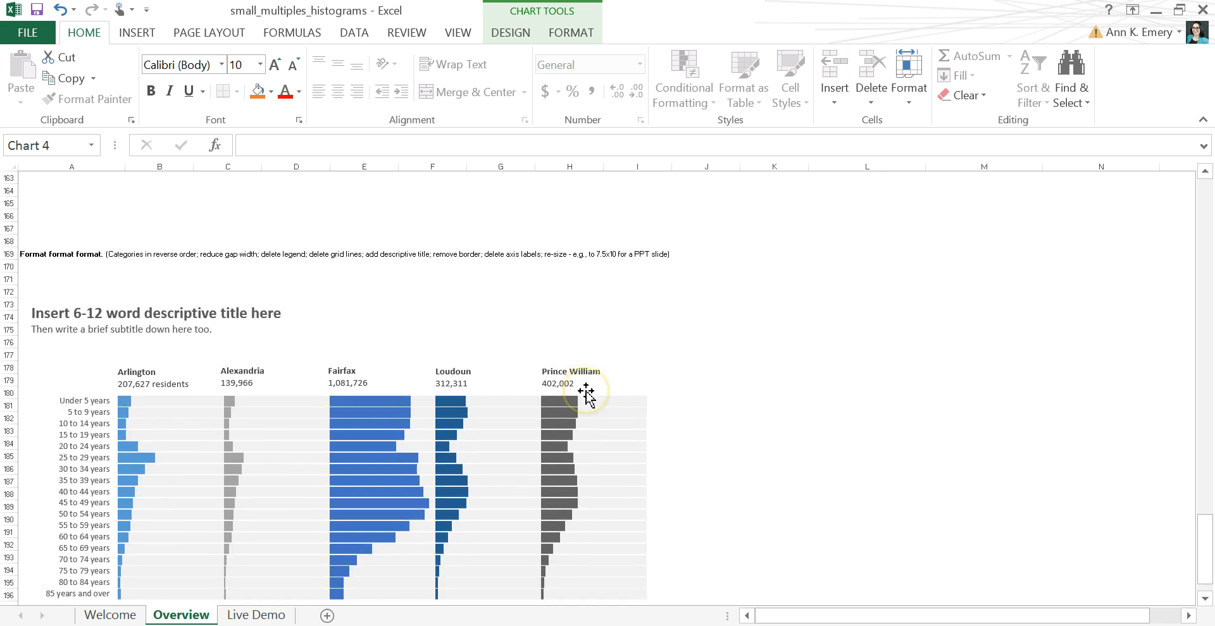
{"action": "mouse_move", "coordinate": [604, 390]}
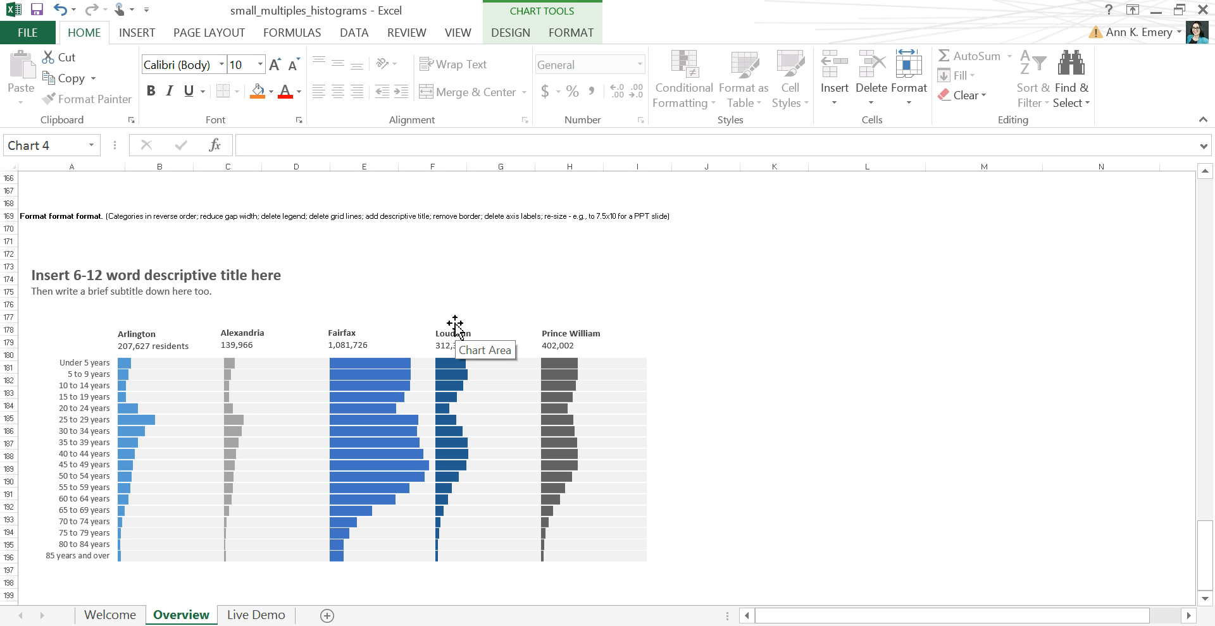
Open the Live Demo sheet and look over its Step 1 data table and empty Step 2 area
{"action": "left_click", "coordinate": [253, 615]}
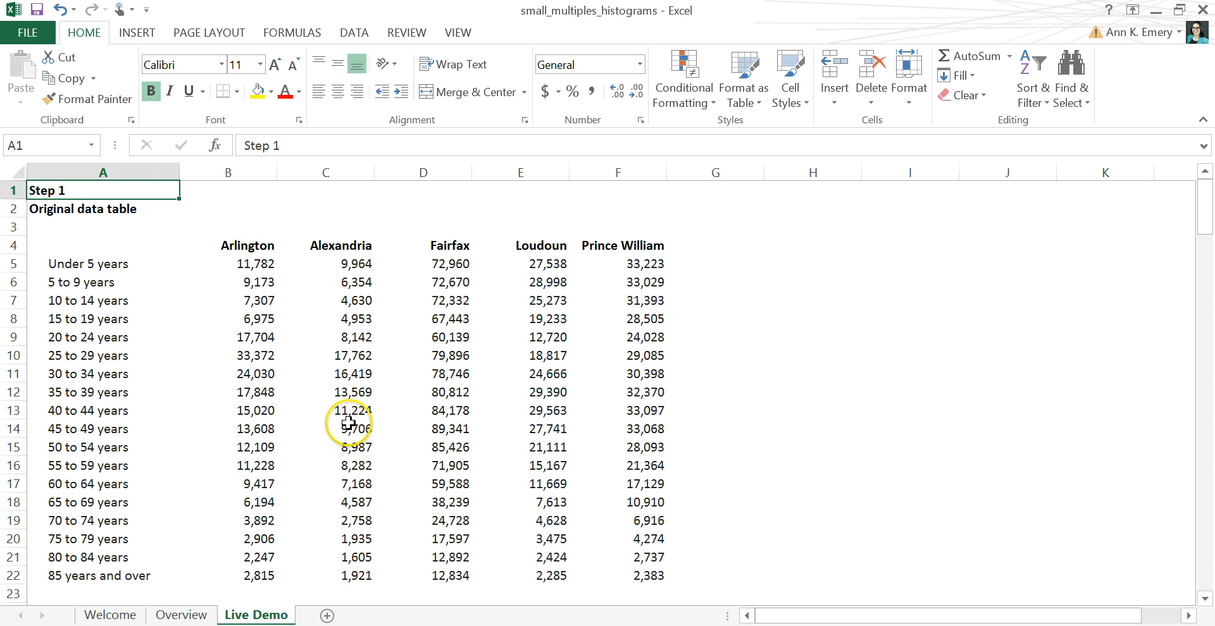
{"action": "scroll", "coordinate": [348, 421], "scroll_direction": "down", "scroll_amount": 12}
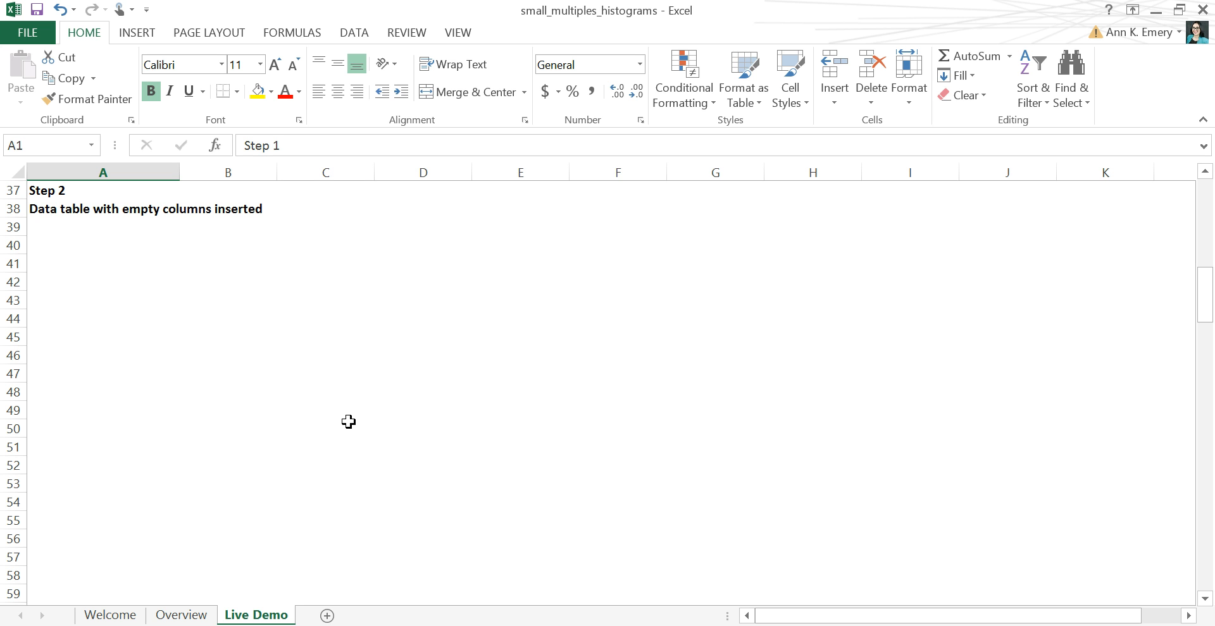
{"action": "scroll", "coordinate": [349, 421], "scroll_direction": "up", "scroll_amount": 12}
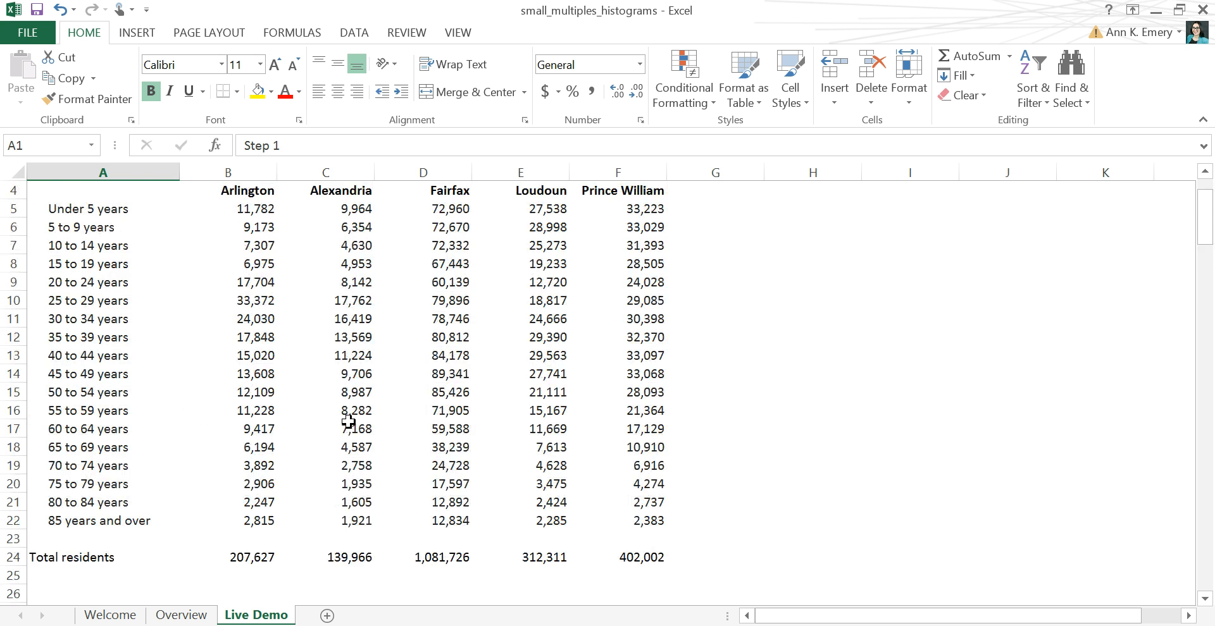
Copy the Step 1 original data table in A4:F22 without the total row and paste it at A40 under Step 2
{"action": "left_click_drag", "start_coordinate": [121, 245], "coordinate": [649, 585]}
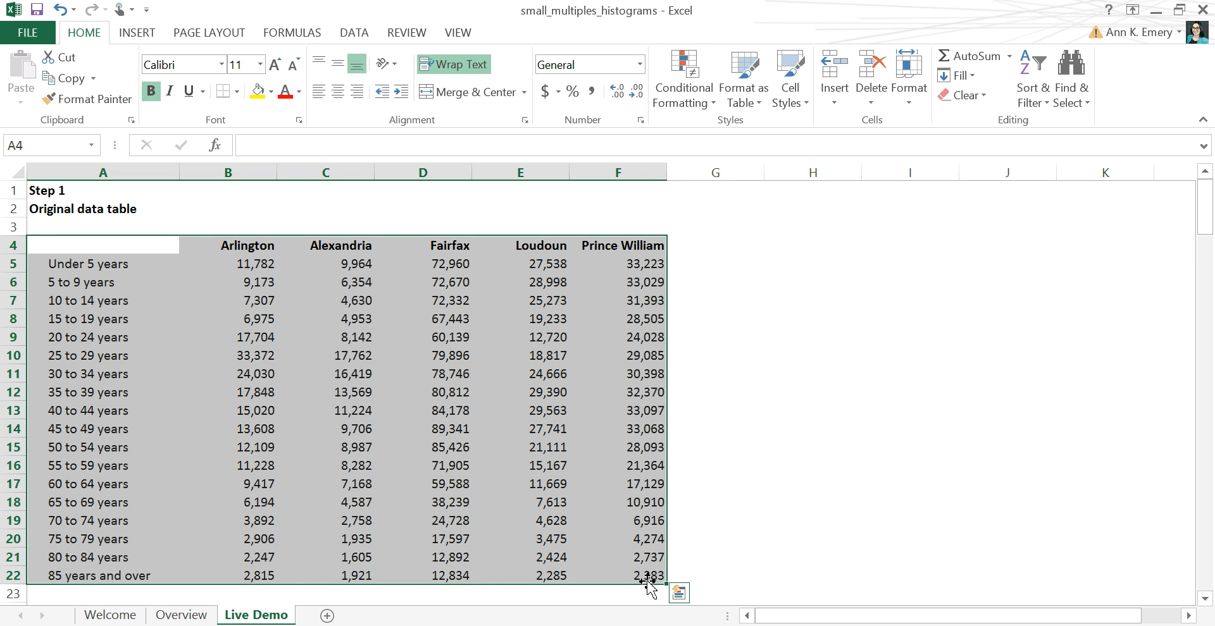
{"action": "key", "text": "ctrl+c"}
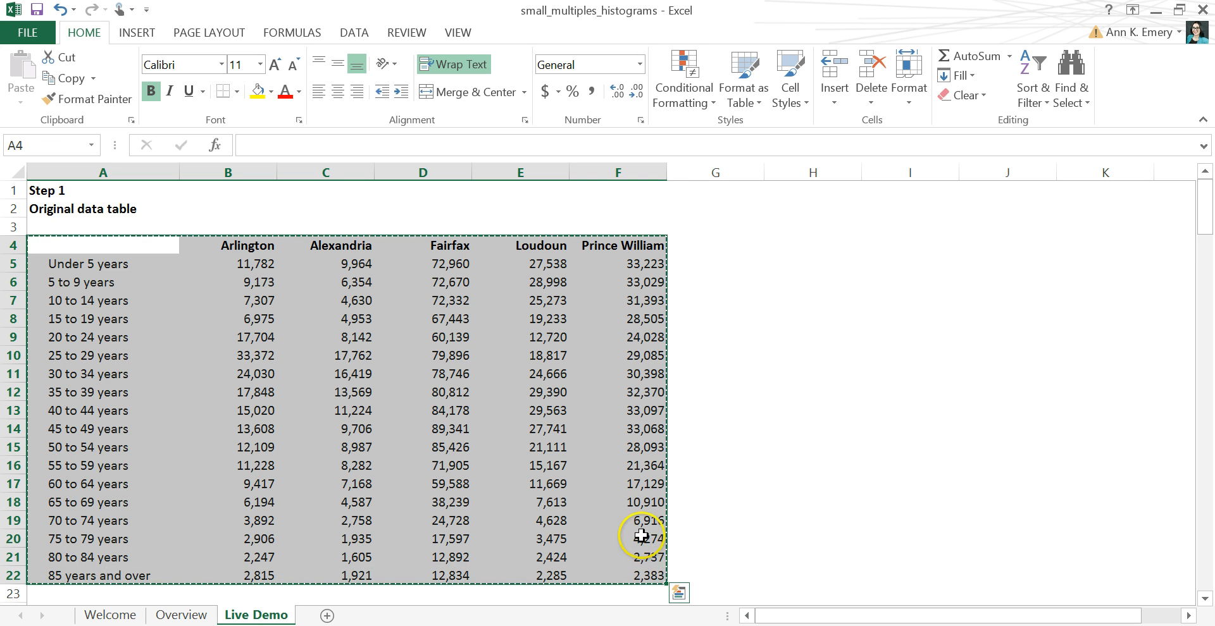
{"action": "scroll", "coordinate": [217, 276], "scroll_direction": "down", "scroll_amount": 9}
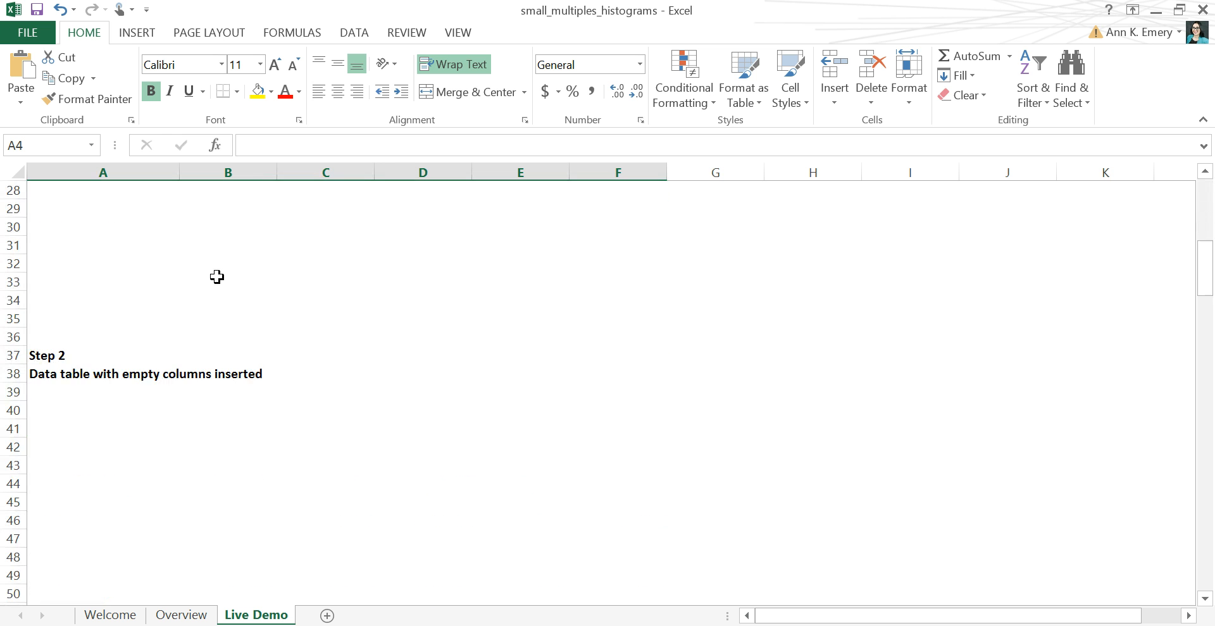
{"action": "scroll", "coordinate": [217, 276], "scroll_direction": "down", "scroll_amount": 2}
{"action": "left_click", "coordinate": [59, 299]}
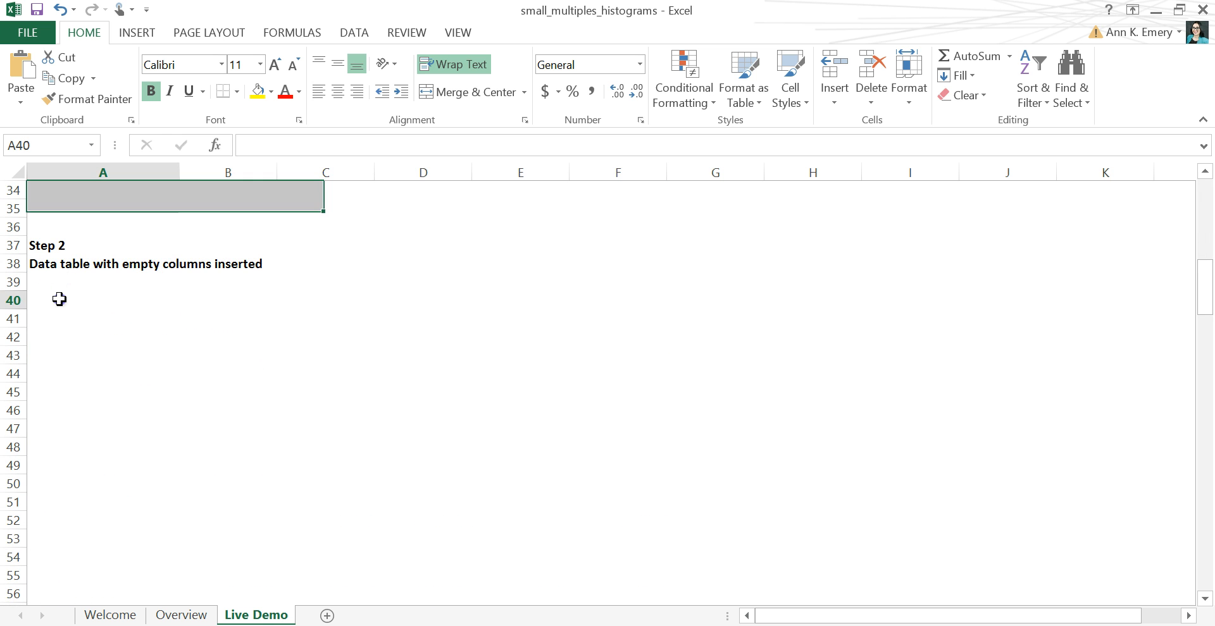
{"action": "key", "text": "ctrl+v"}
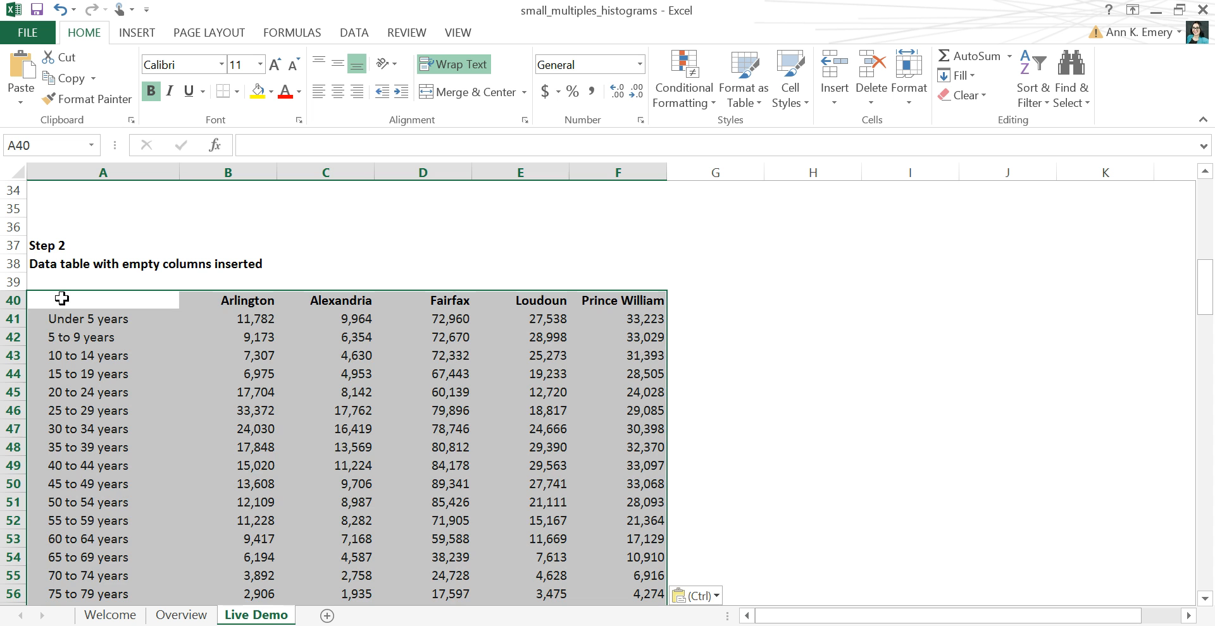
Insert an empty column of cells in rows 40 to 58 before Alexandria and another before Fairfax in the Step 2 table
{"action": "scroll", "coordinate": [152, 296], "scroll_direction": "down", "scroll_amount": 1}
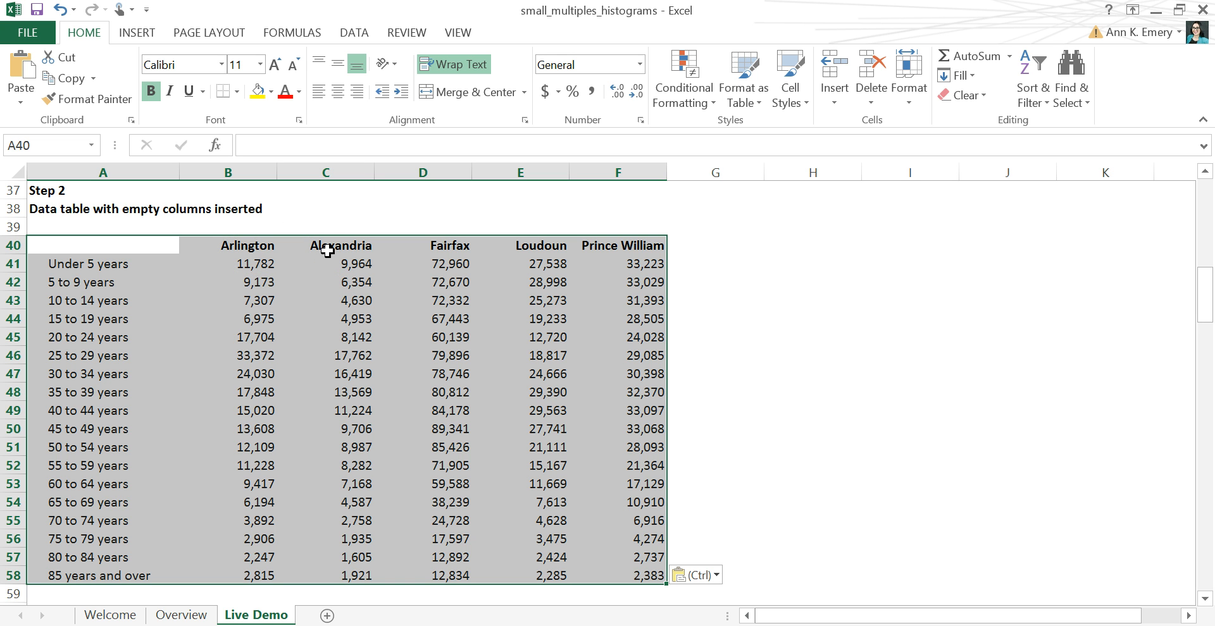
{"action": "left_click_drag", "start_coordinate": [327, 251], "coordinate": [355, 576]}
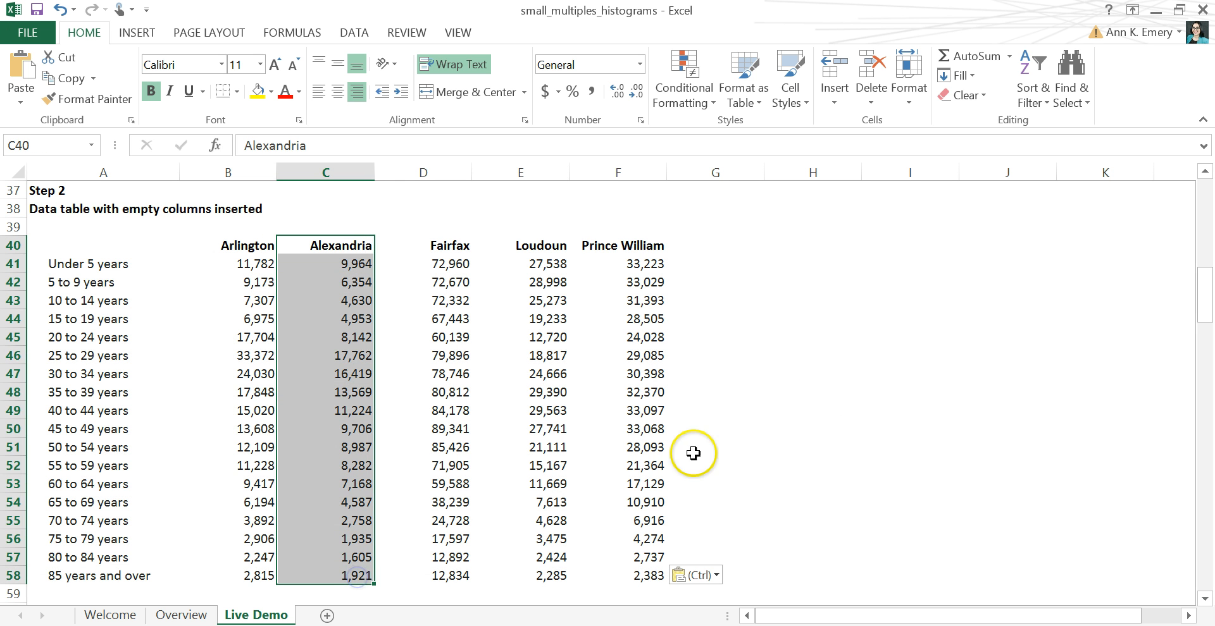
{"action": "left_click", "coordinate": [849, 68]}
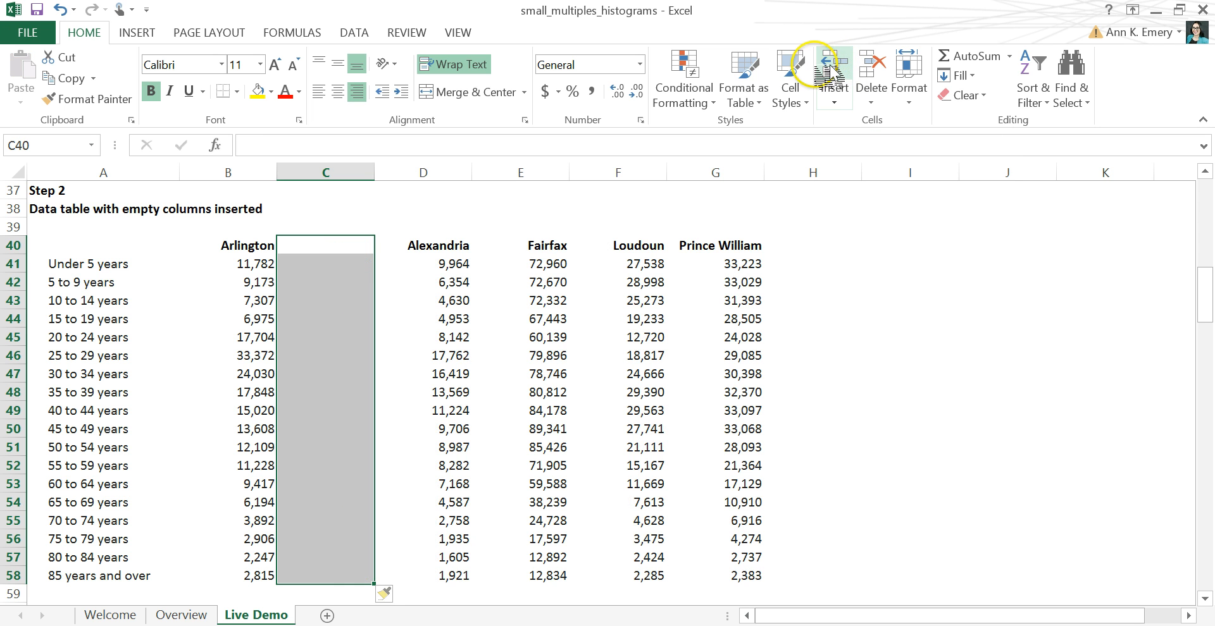
{"action": "left_click_drag", "start_coordinate": [544, 251], "coordinate": [555, 577]}
{"action": "left_click", "coordinate": [844, 66]}
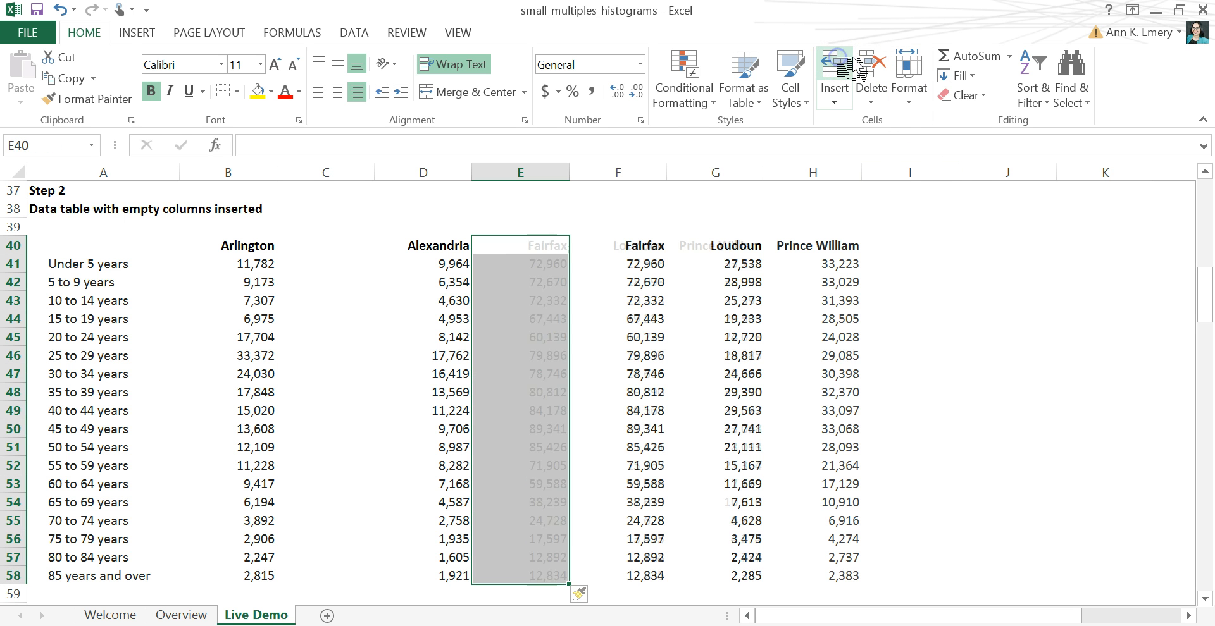
Insert an empty column of cells in rows 40 to 58 before Loudoun and another before Prince William
{"action": "left_click_drag", "start_coordinate": [708, 244], "coordinate": [753, 574]}
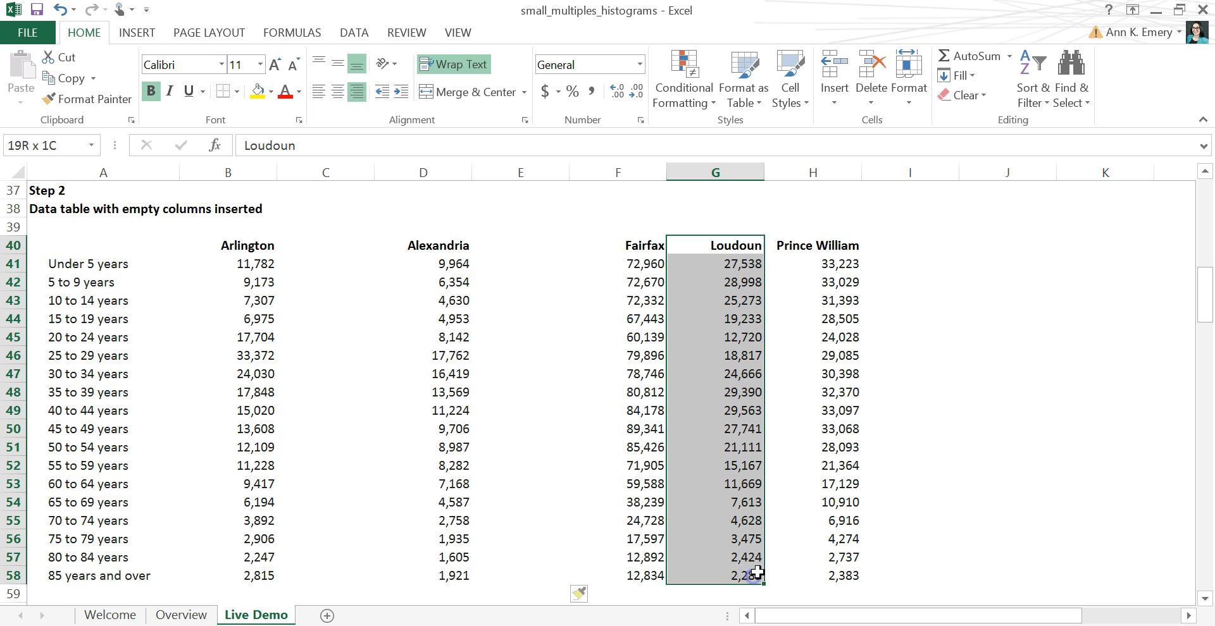
{"action": "left_click", "coordinate": [841, 66]}
{"action": "left_click_drag", "start_coordinate": [918, 245], "coordinate": [947, 576]}
{"action": "left_click", "coordinate": [826, 62]}
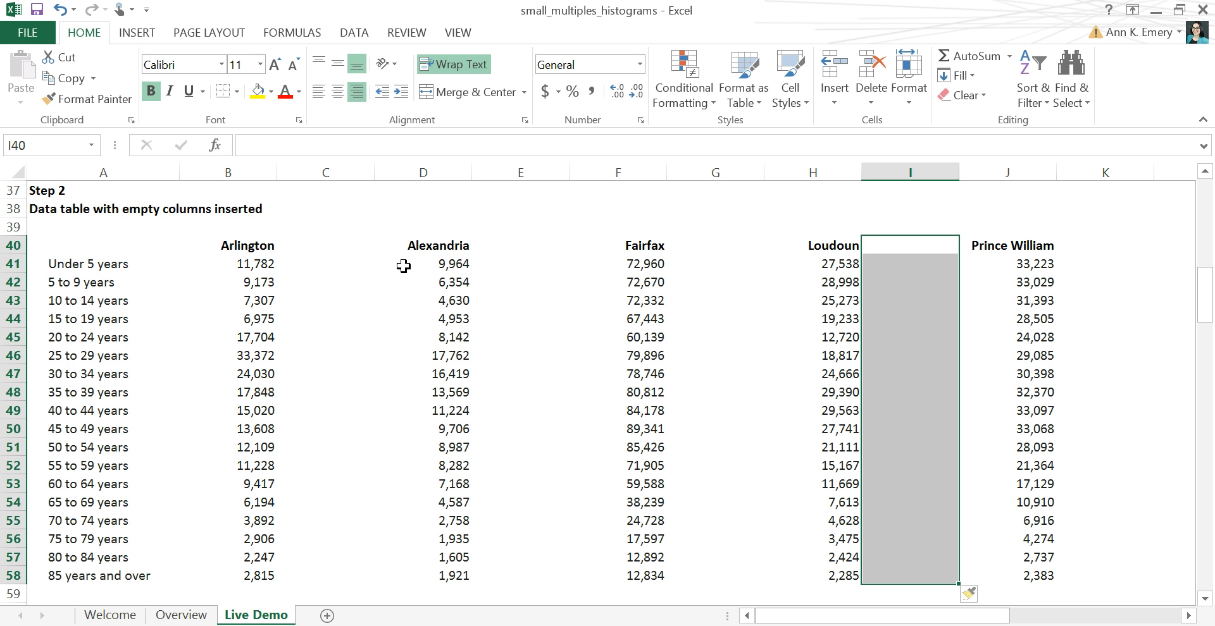
Copy the Step 2 table with its empty columns, A40:K58, and paste it at A72 under Step 3
{"action": "scroll", "coordinate": [403, 266], "scroll_direction": "down", "scroll_amount": 11}
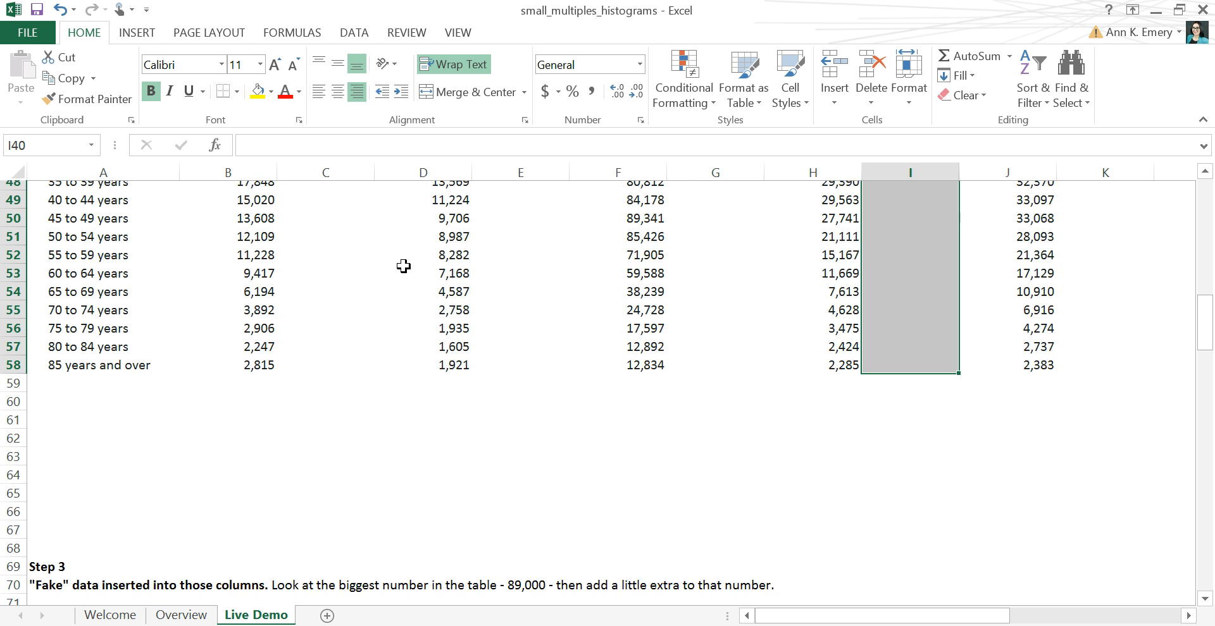
{"action": "scroll", "coordinate": [403, 266], "scroll_direction": "up", "scroll_amount": 1}
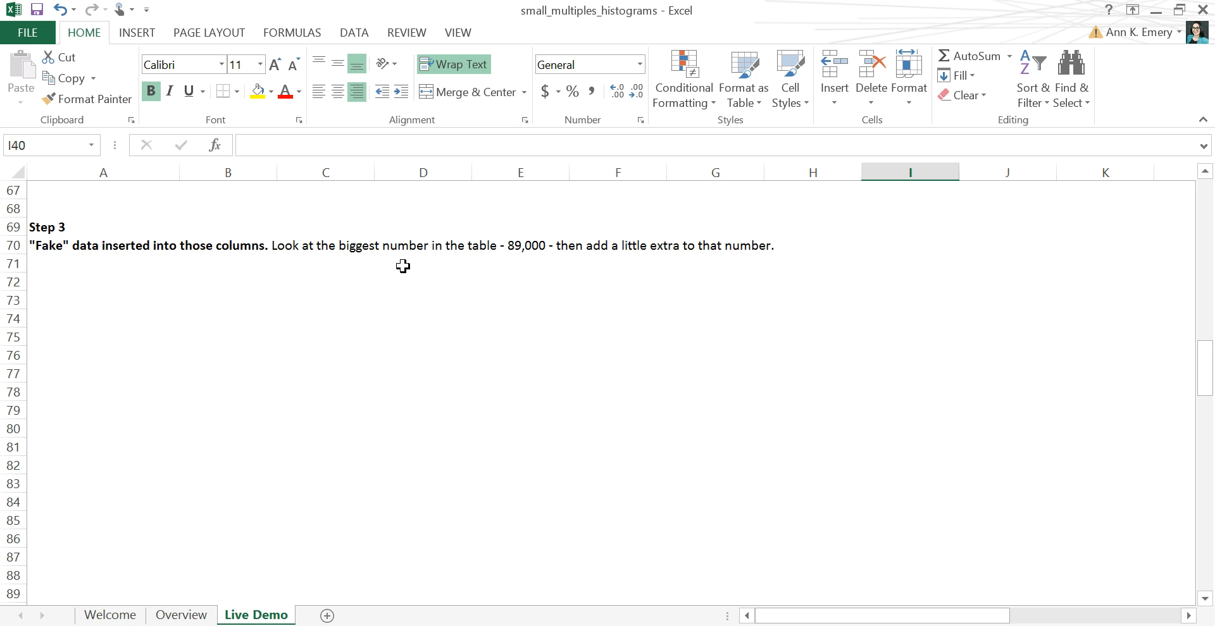
{"action": "scroll", "coordinate": [403, 267], "scroll_direction": "up", "scroll_amount": 10}
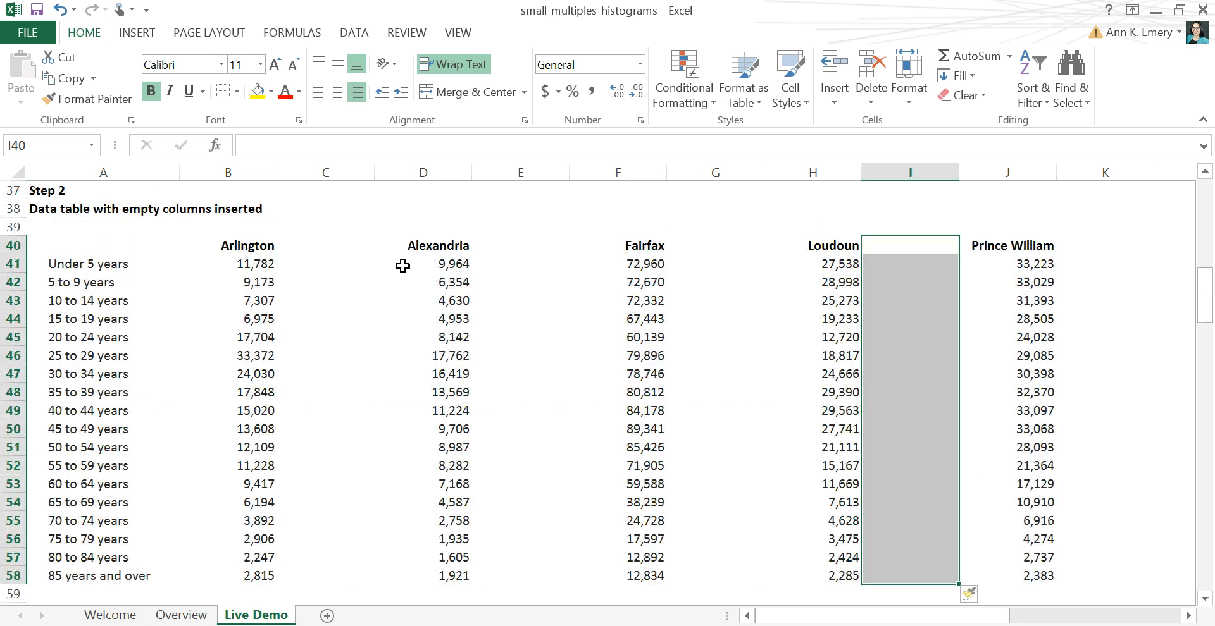
{"action": "left_click_drag", "start_coordinate": [101, 247], "coordinate": [1078, 575]}
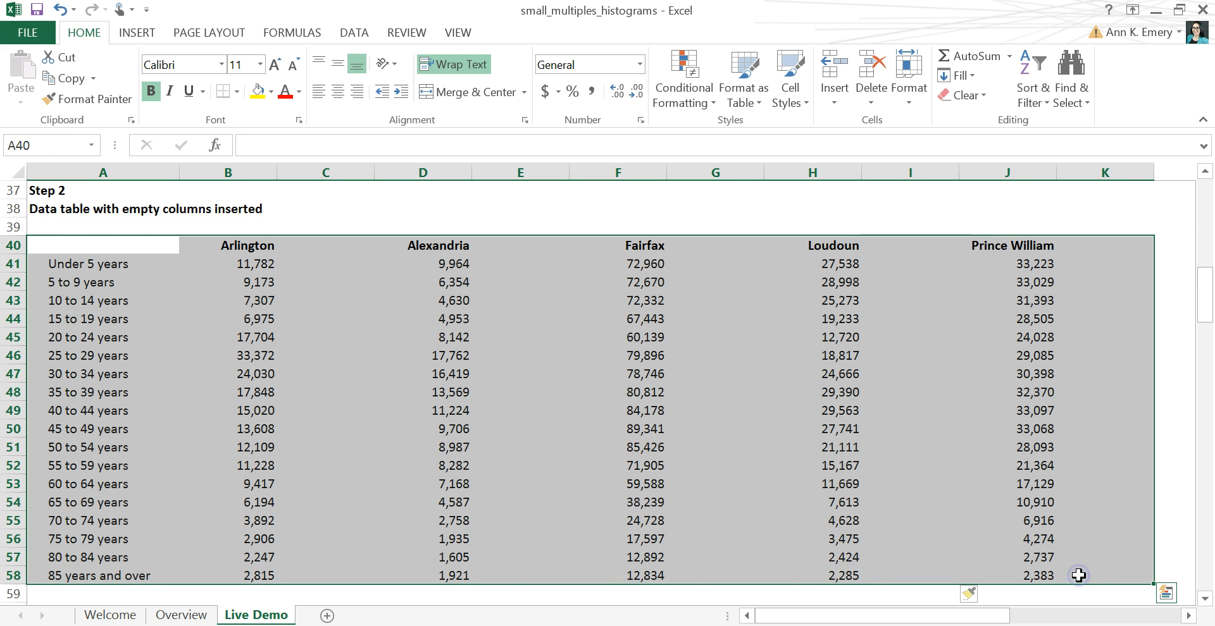
{"action": "key", "text": "ctrl+c"}
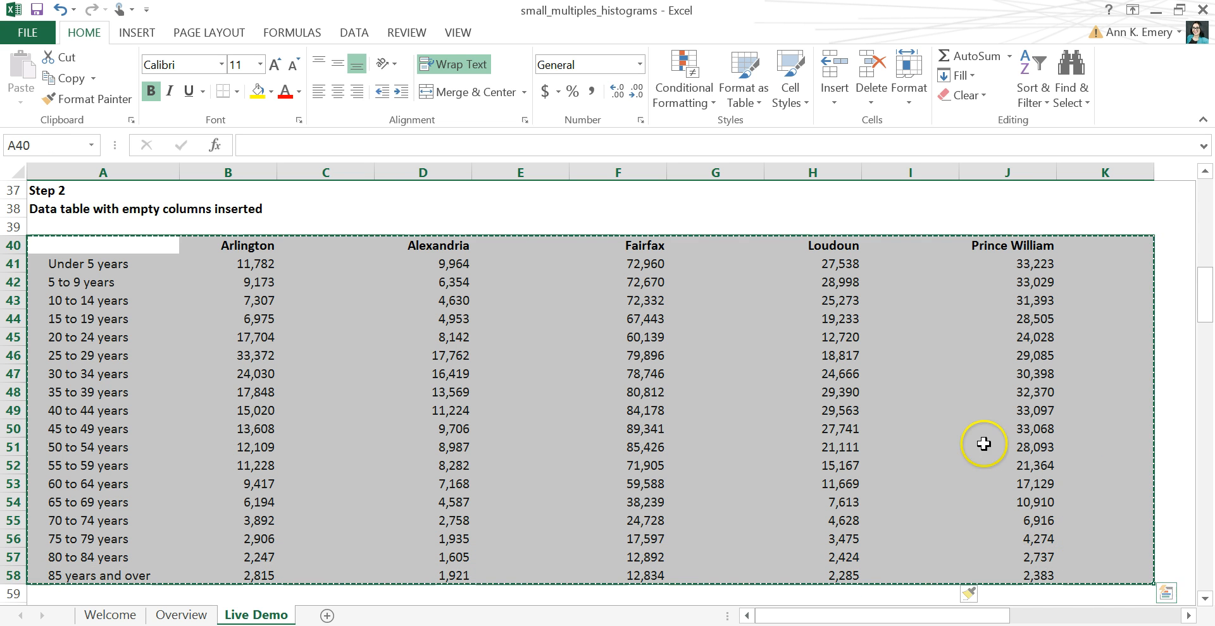
{"action": "scroll", "coordinate": [686, 362], "scroll_direction": "down", "scroll_amount": 5}
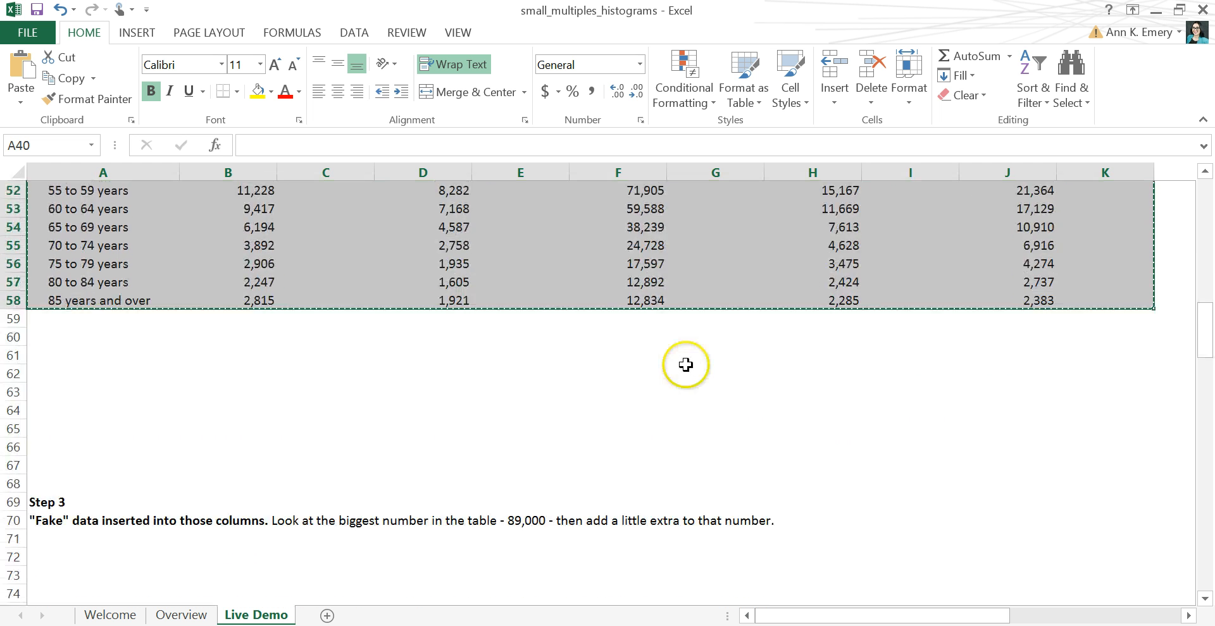
{"action": "scroll", "coordinate": [686, 365], "scroll_direction": "down", "scroll_amount": 4}
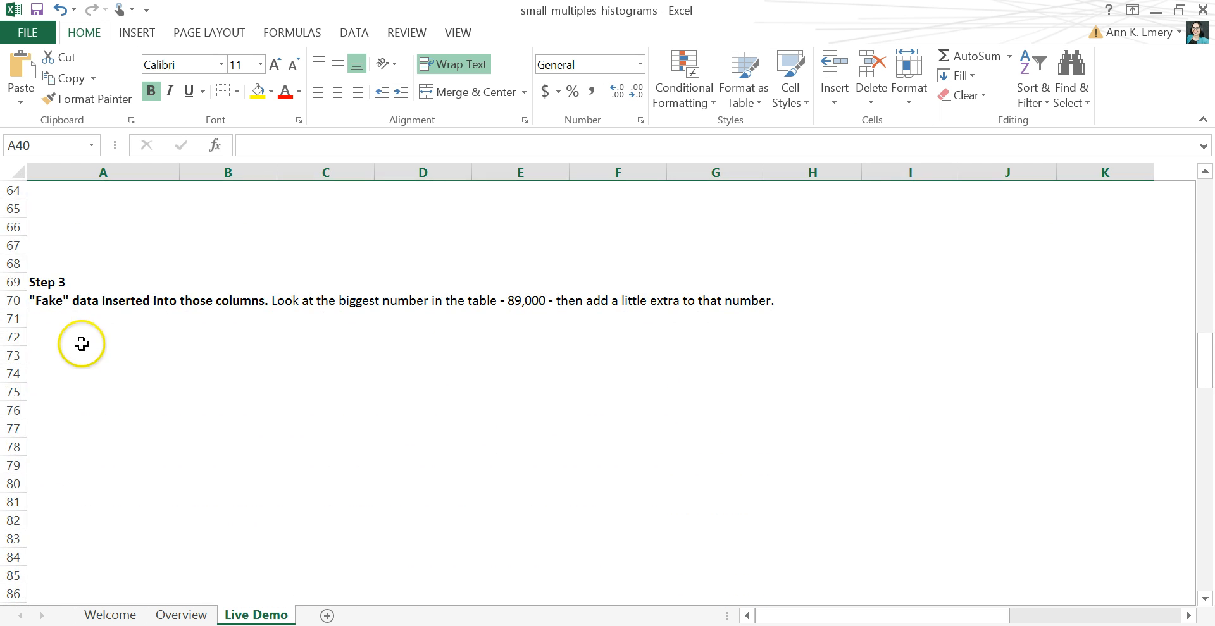
{"action": "left_click", "coordinate": [51, 336]}
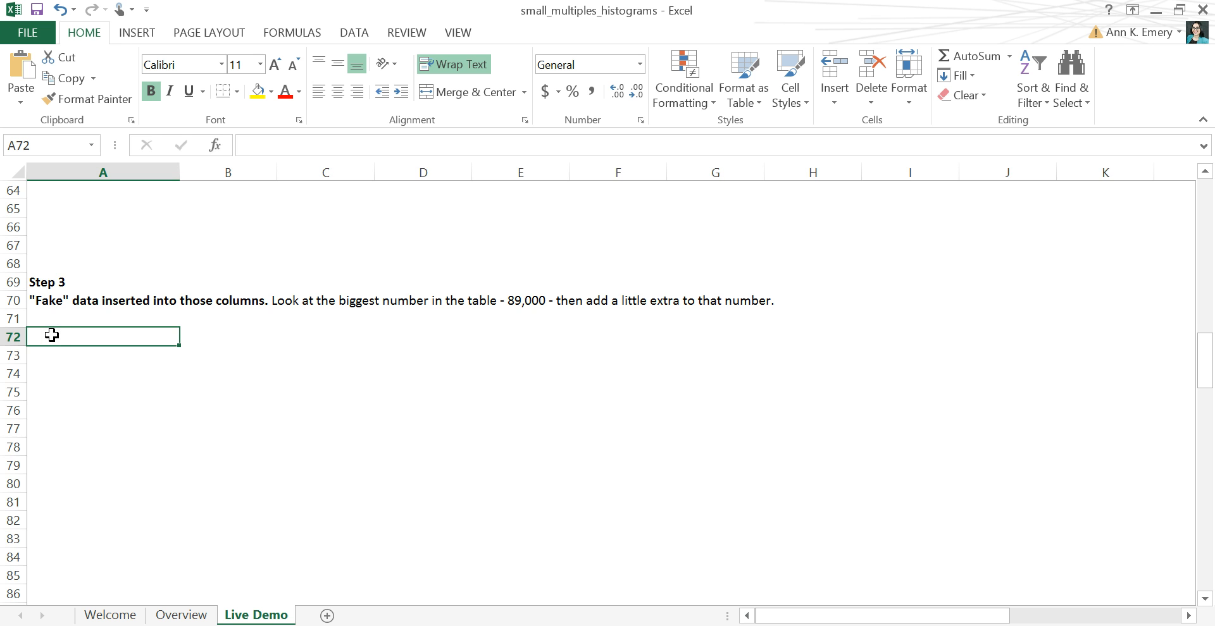
{"action": "key", "text": "ctrl+v"}
{"action": "scroll", "coordinate": [89, 319], "scroll_direction": "down", "scroll_amount": 2}
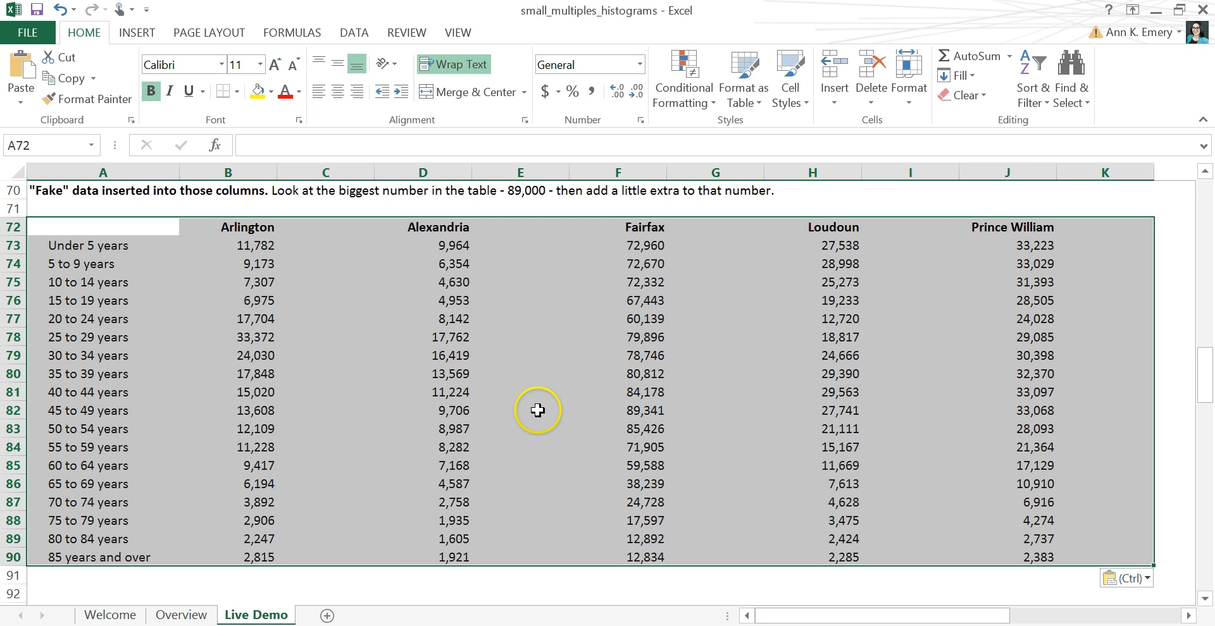
Enter the filler formula =95000-B73 in C73 beside the Arlington values and fill it down to C90
{"action": "left_click", "coordinate": [645, 409]}
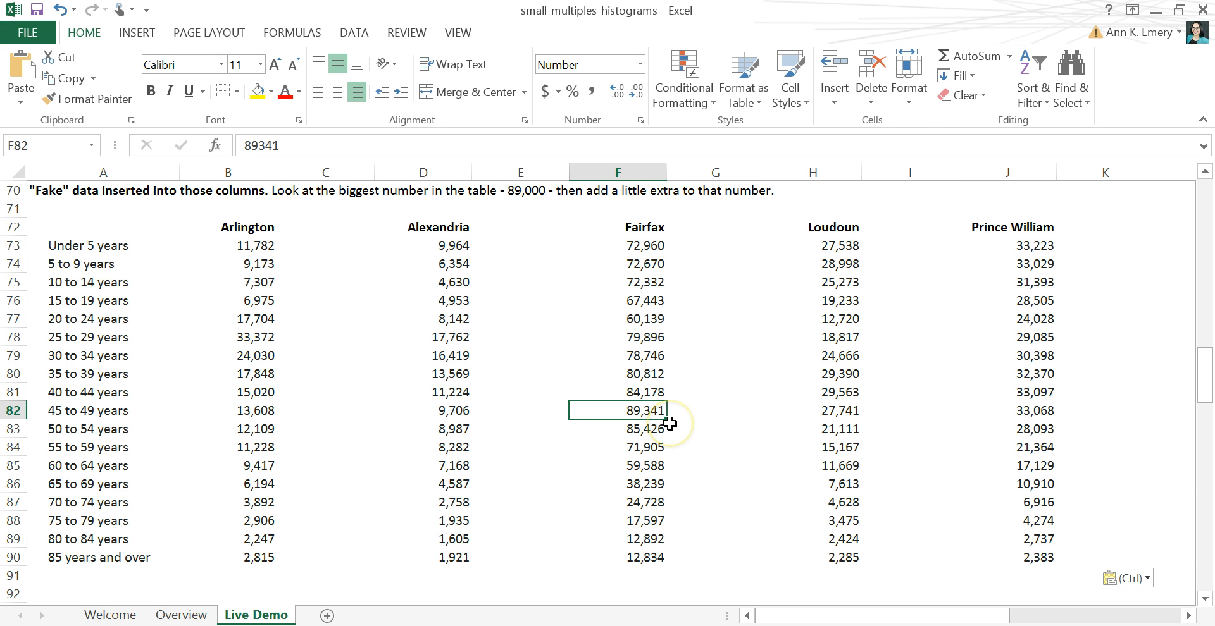
{"action": "left_click", "coordinate": [327, 245]}
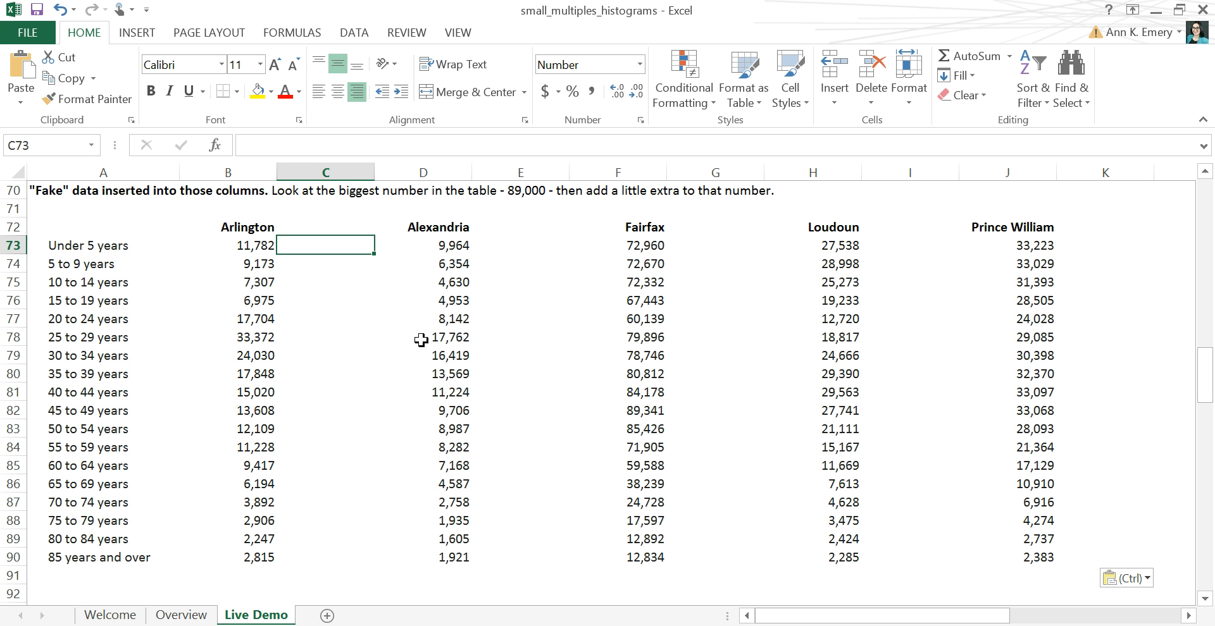
{"action": "type", "text": "="}
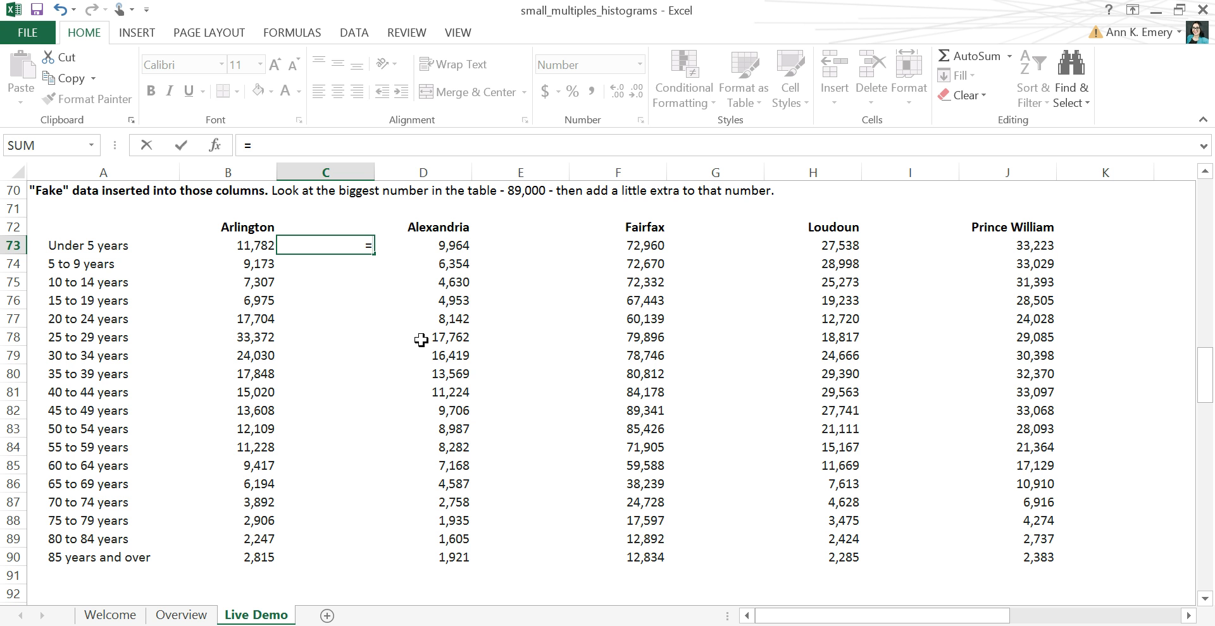
{"action": "type", "text": "95000"}
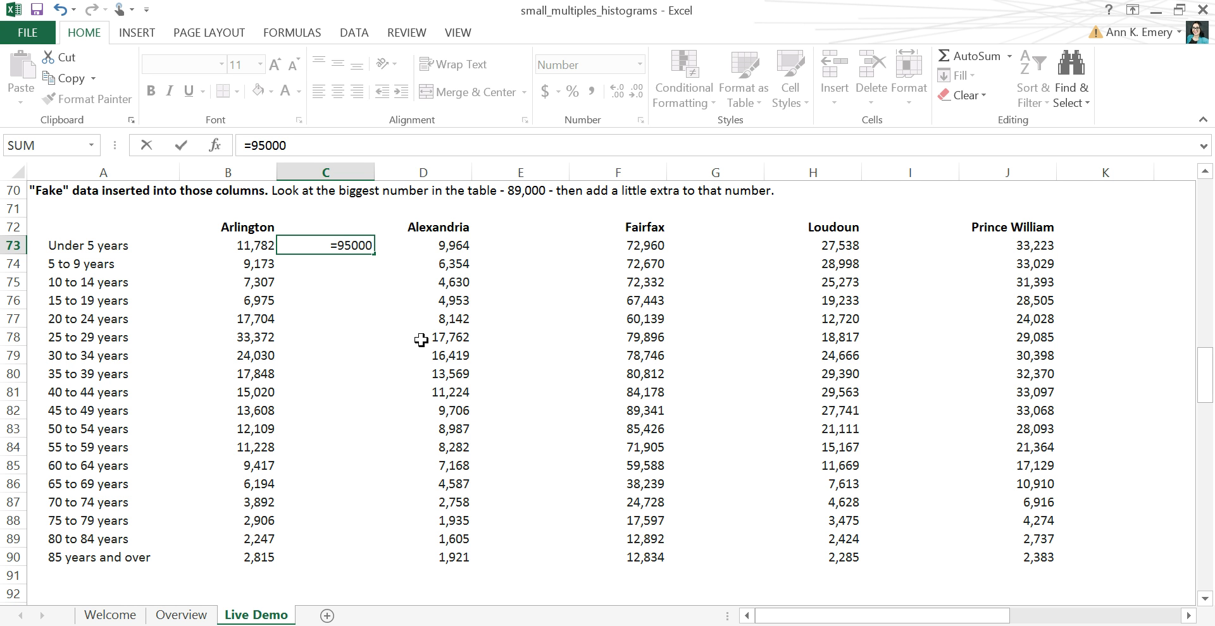
{"action": "type", "text": "-"}
{"action": "left_click", "coordinate": [256, 248]}
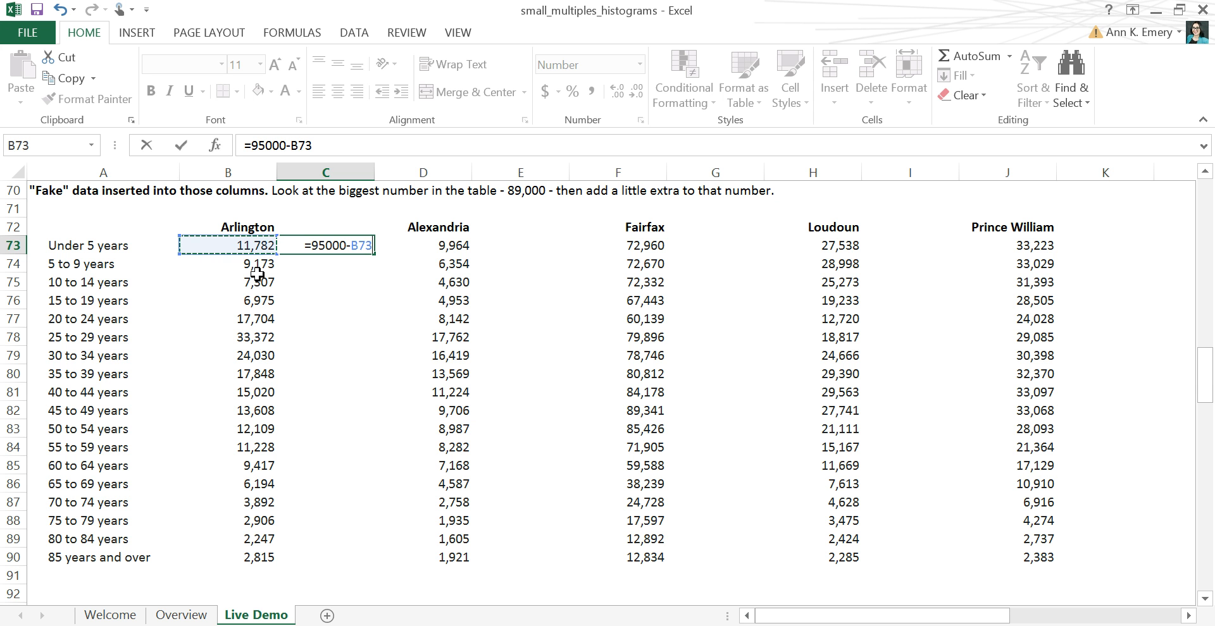
{"action": "key", "text": "Return"}
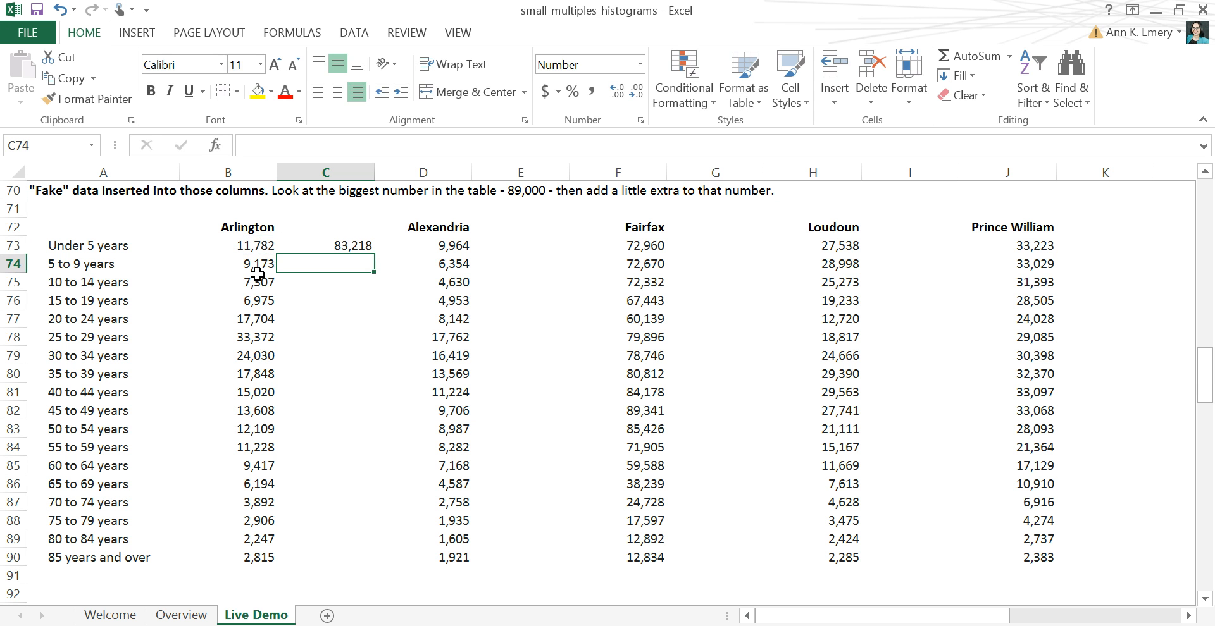
{"action": "left_click", "coordinate": [357, 247]}
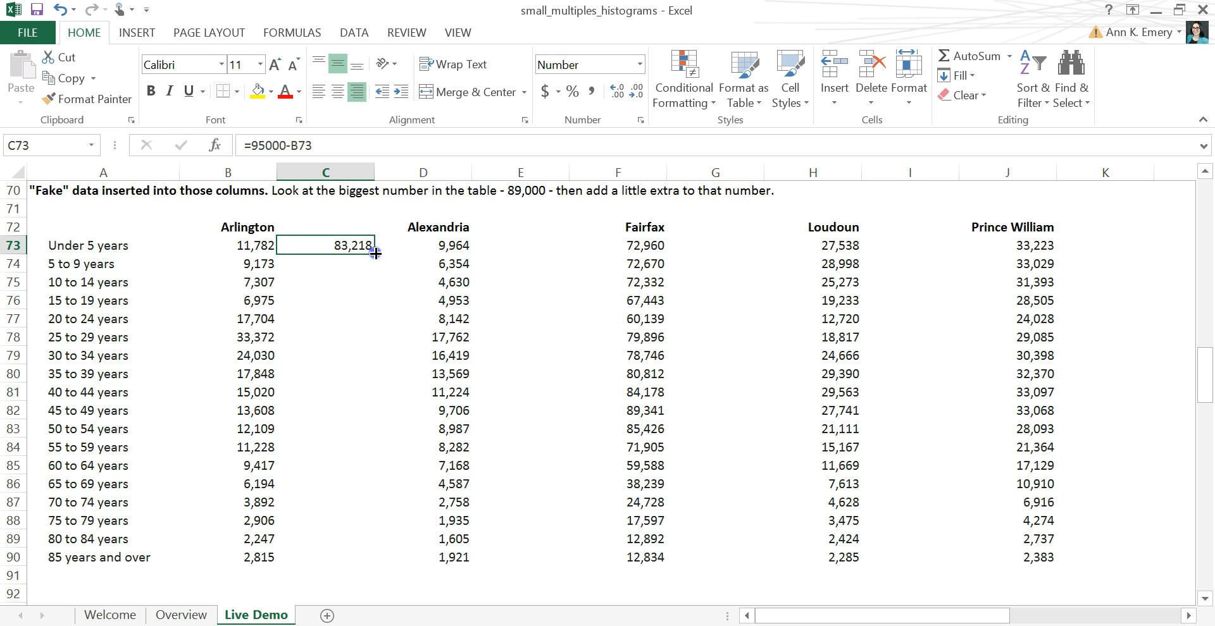
{"action": "left_click_drag", "start_coordinate": [379, 256], "coordinate": [379, 565]}
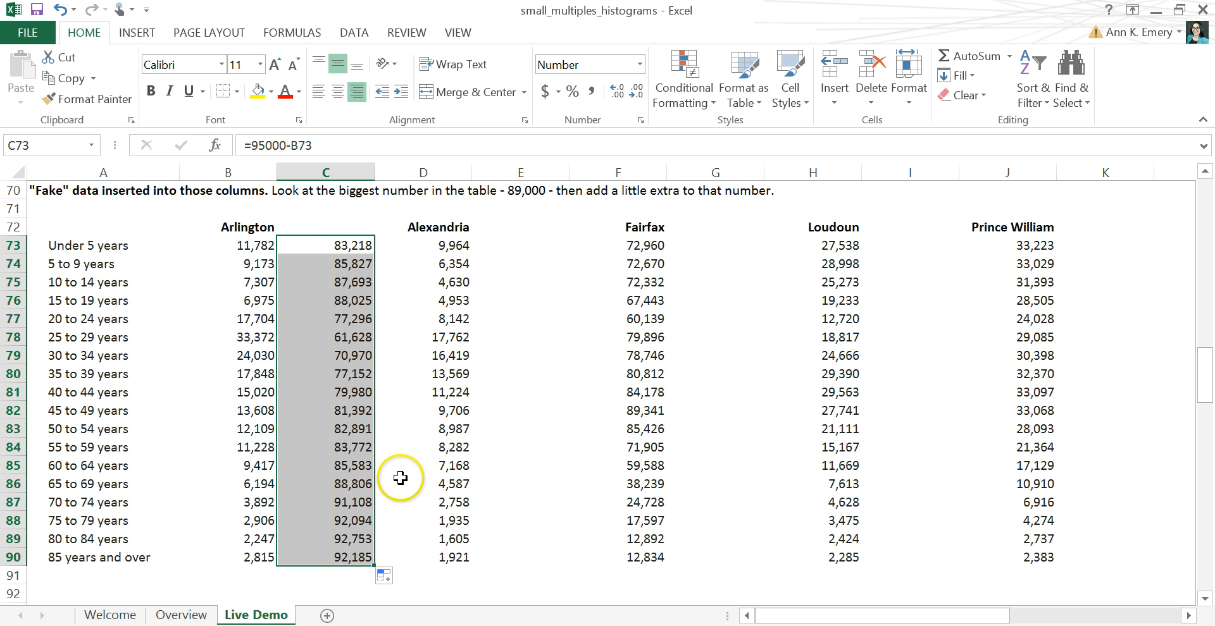
Copy the filler formulas in C73:C90 into the empty columns starting at E73, G73, I73 and K73
{"action": "key", "text": "ctrl+c"}
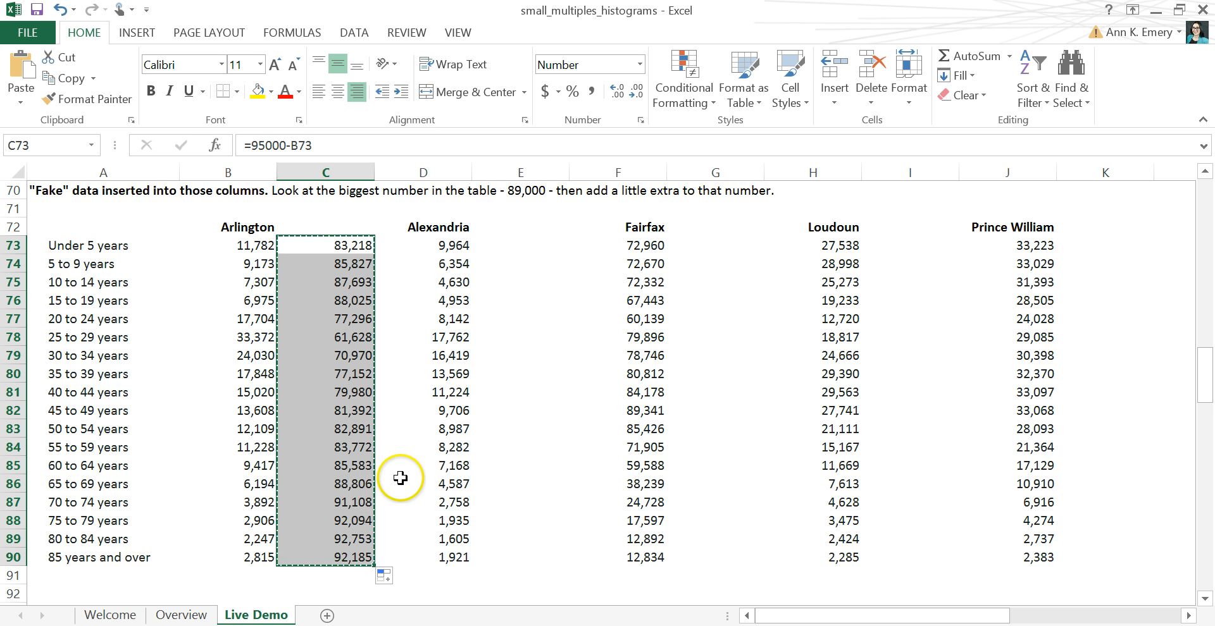
{"action": "left_click", "coordinate": [530, 242]}
{"action": "key", "text": "ctrl+v"}
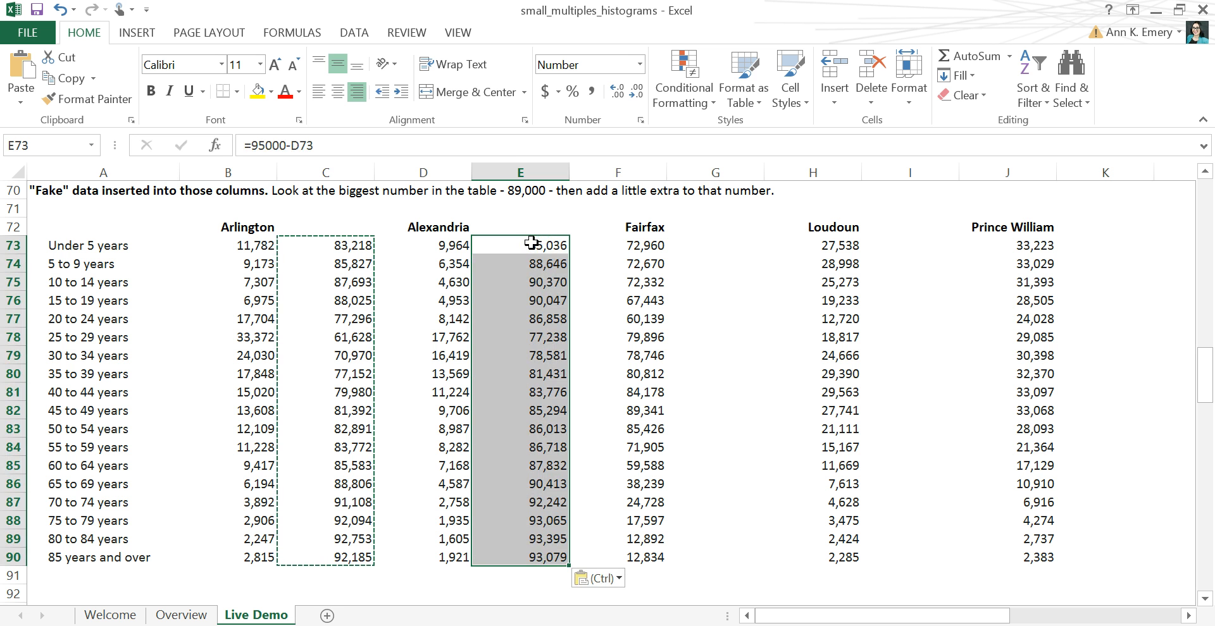
{"action": "left_click", "coordinate": [732, 242]}
{"action": "key", "text": "ctrl+v"}
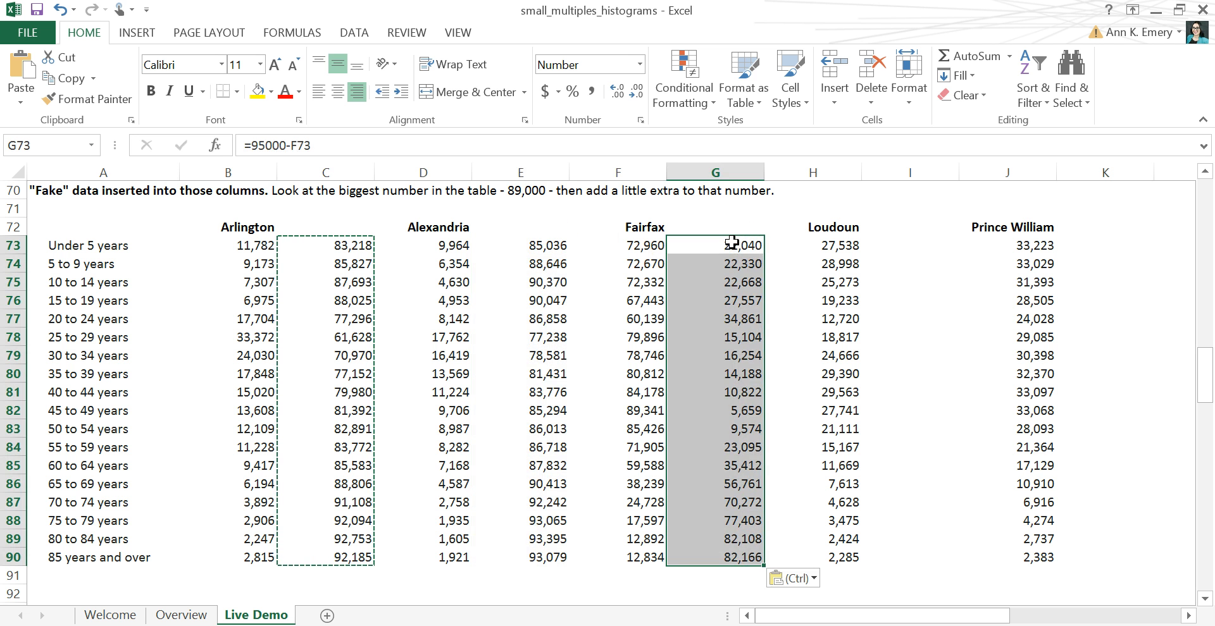
{"action": "left_click", "coordinate": [908, 242]}
{"action": "key", "text": "ctrl+v"}
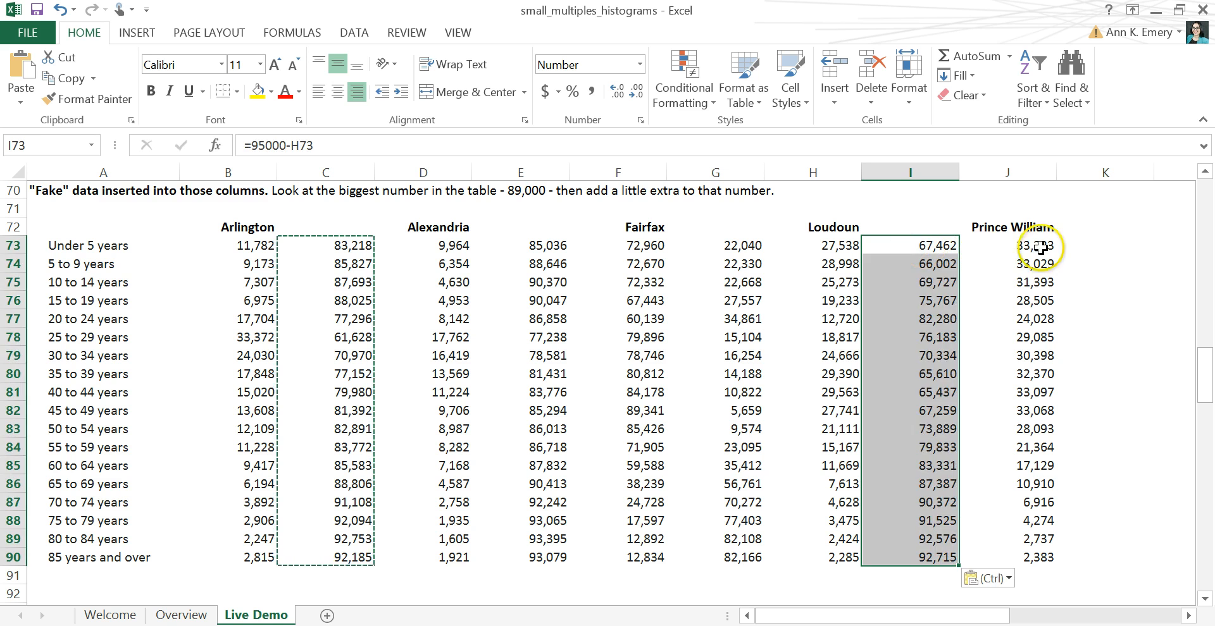
{"action": "left_click", "coordinate": [1084, 240]}
{"action": "key", "text": "ctrl+v"}
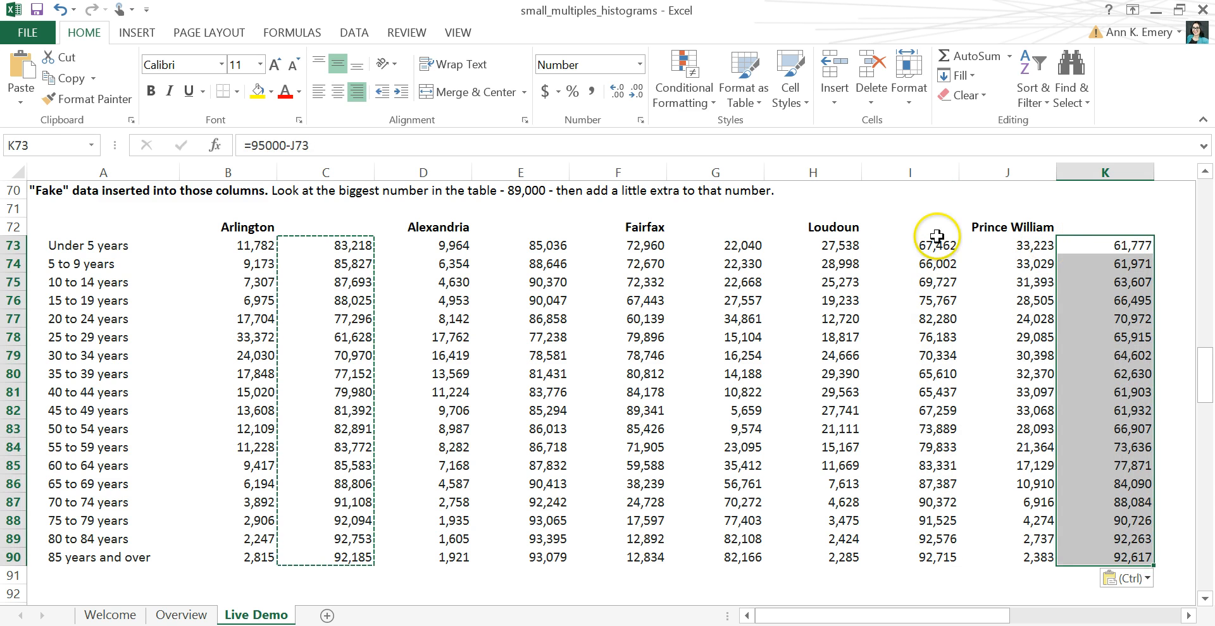
{"action": "left_click_drag", "start_coordinate": [262, 245], "coordinate": [253, 399]}
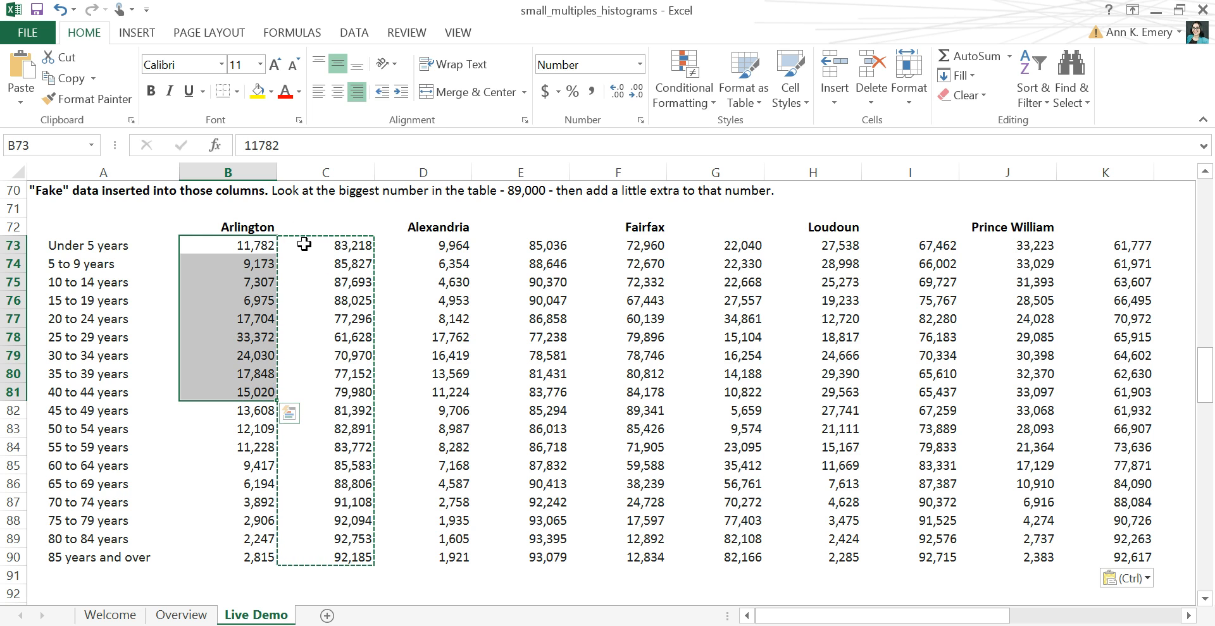
{"action": "left_click_drag", "start_coordinate": [305, 244], "coordinate": [313, 381]}
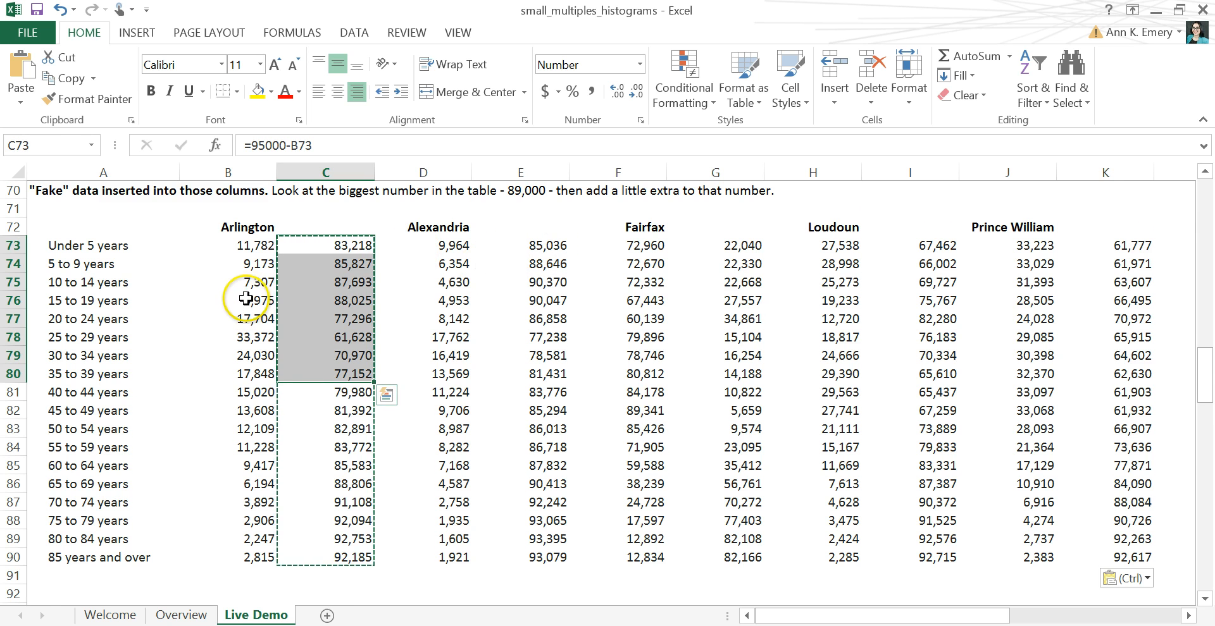
{"action": "scroll", "coordinate": [246, 299], "scroll_direction": "down", "scroll_amount": 11}
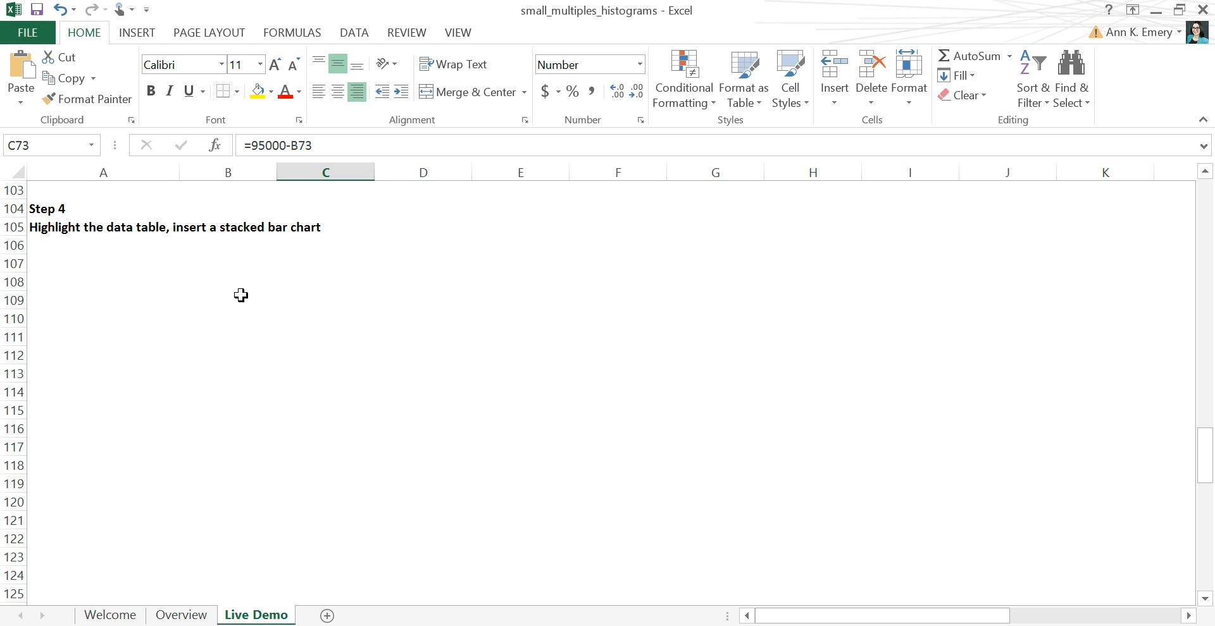
{"action": "scroll", "coordinate": [241, 296], "scroll_direction": "up", "scroll_amount": 11}
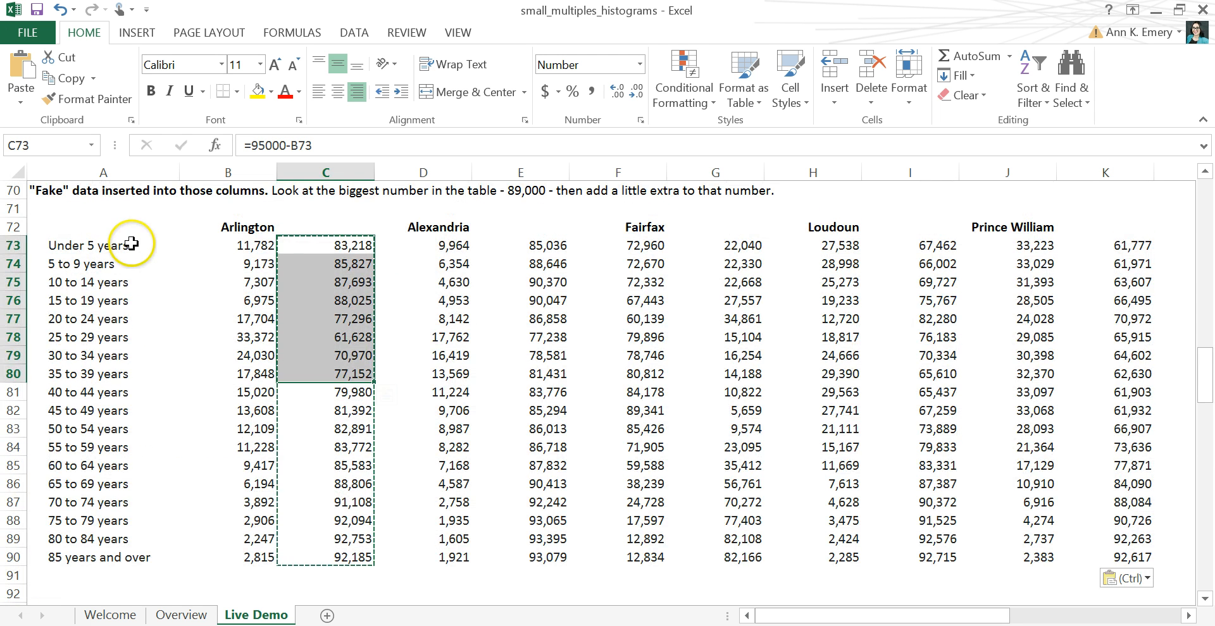
Insert a 2-D stacked bar chart from the Step 3 data in A73:K90, without the header row
{"action": "left_click_drag", "start_coordinate": [120, 245], "coordinate": [1132, 556]}
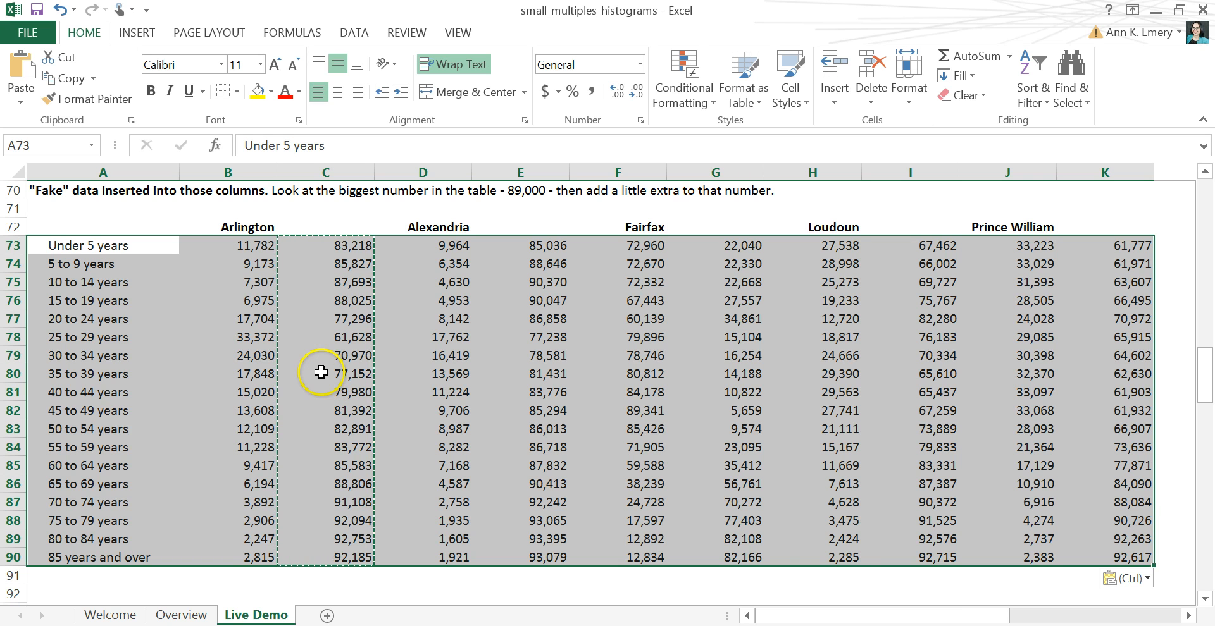
{"action": "left_click", "coordinate": [138, 32]}
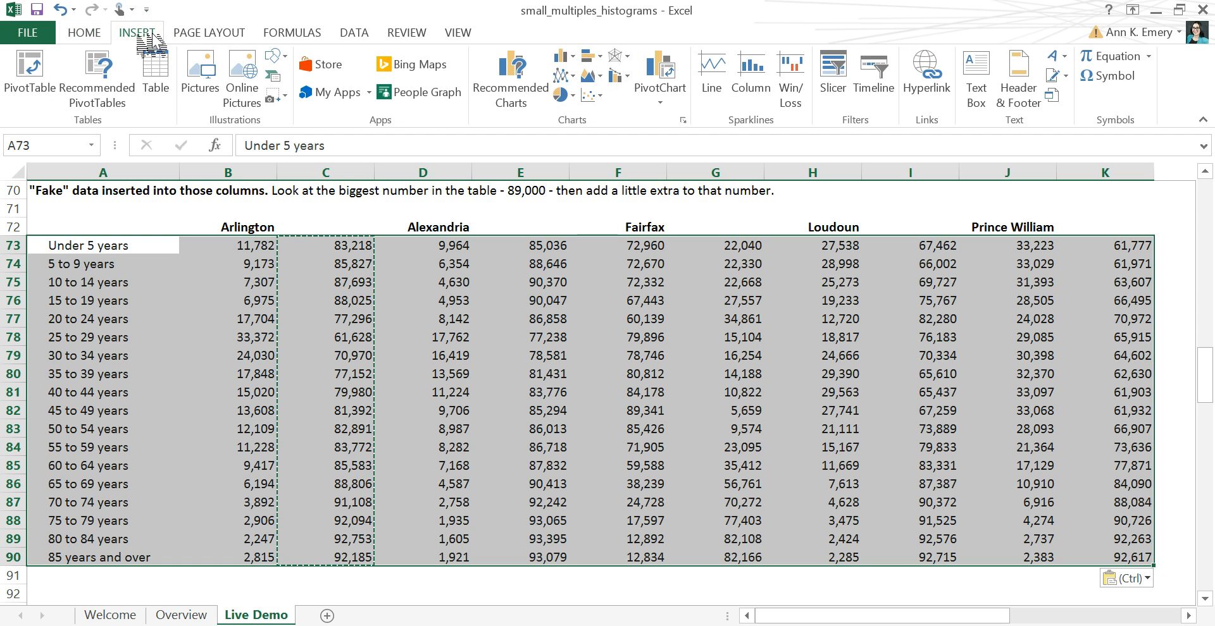
{"action": "left_click", "coordinate": [590, 56]}
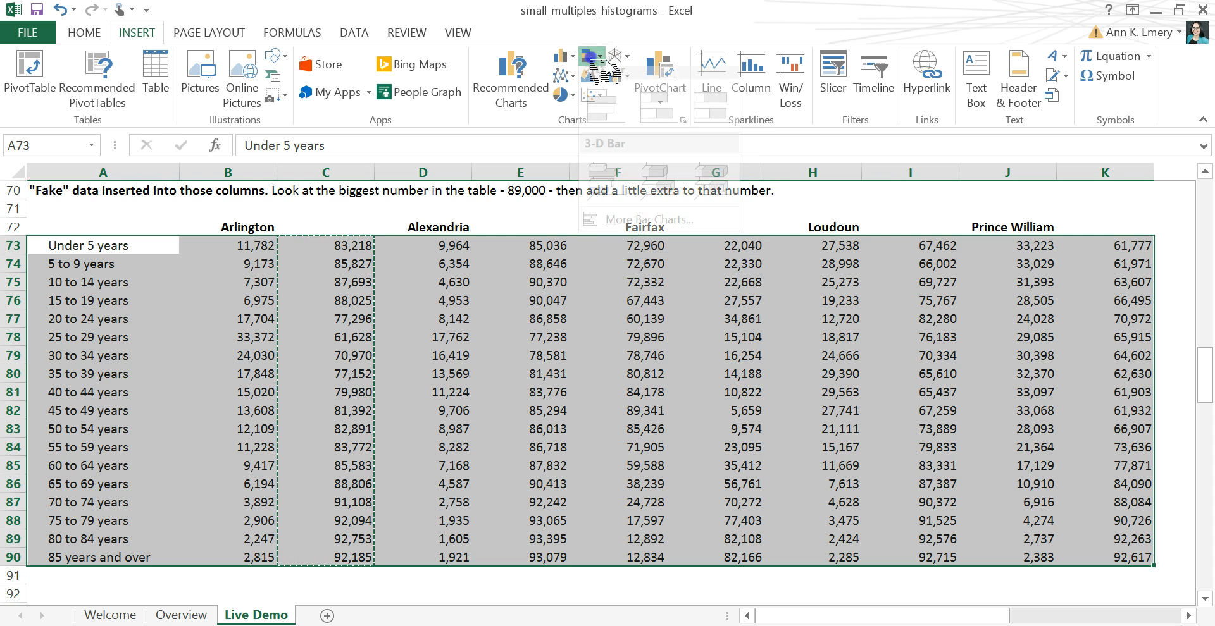
{"action": "left_click", "coordinate": [601, 57]}
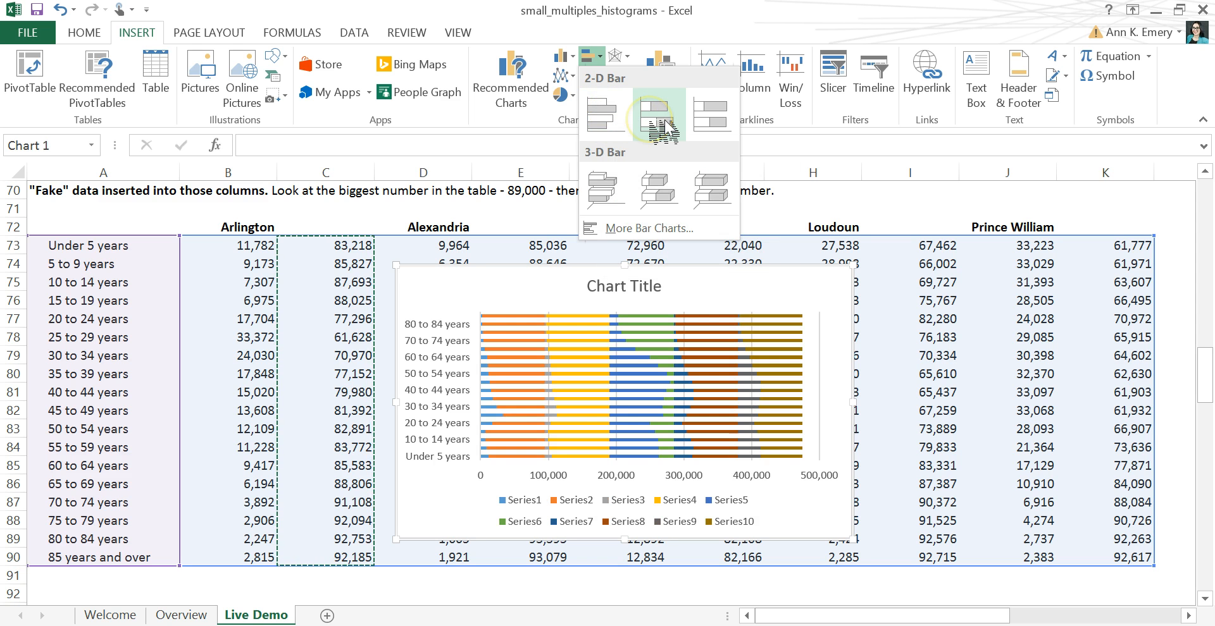
{"action": "left_click", "coordinate": [726, 123]}
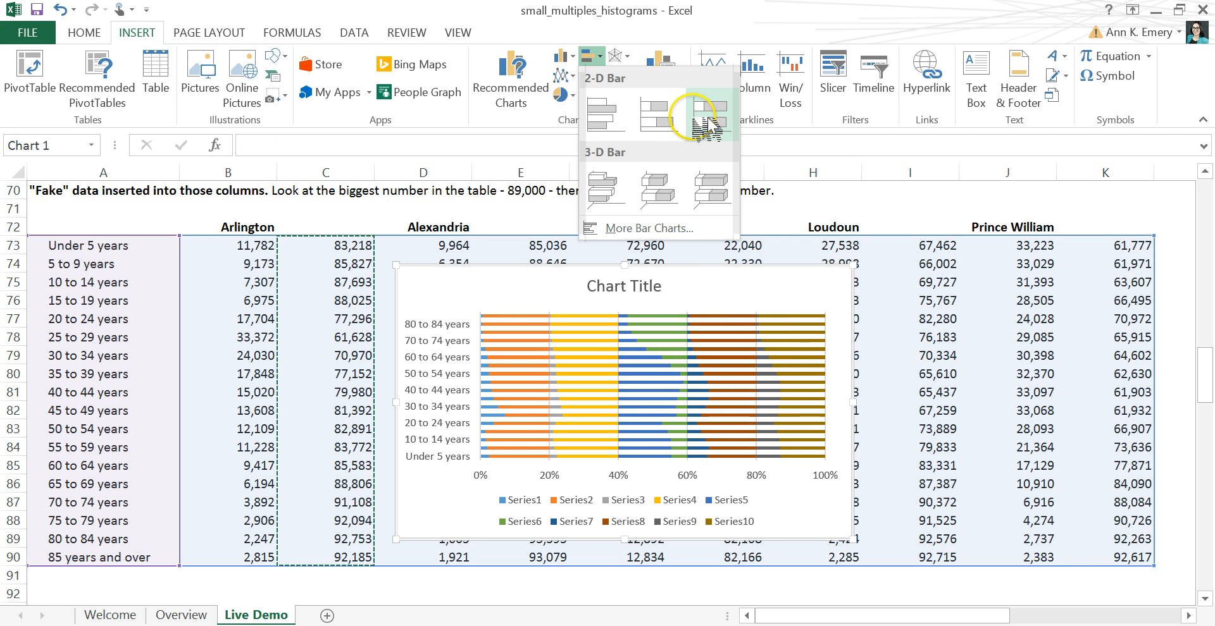
{"action": "left_click", "coordinate": [669, 121]}
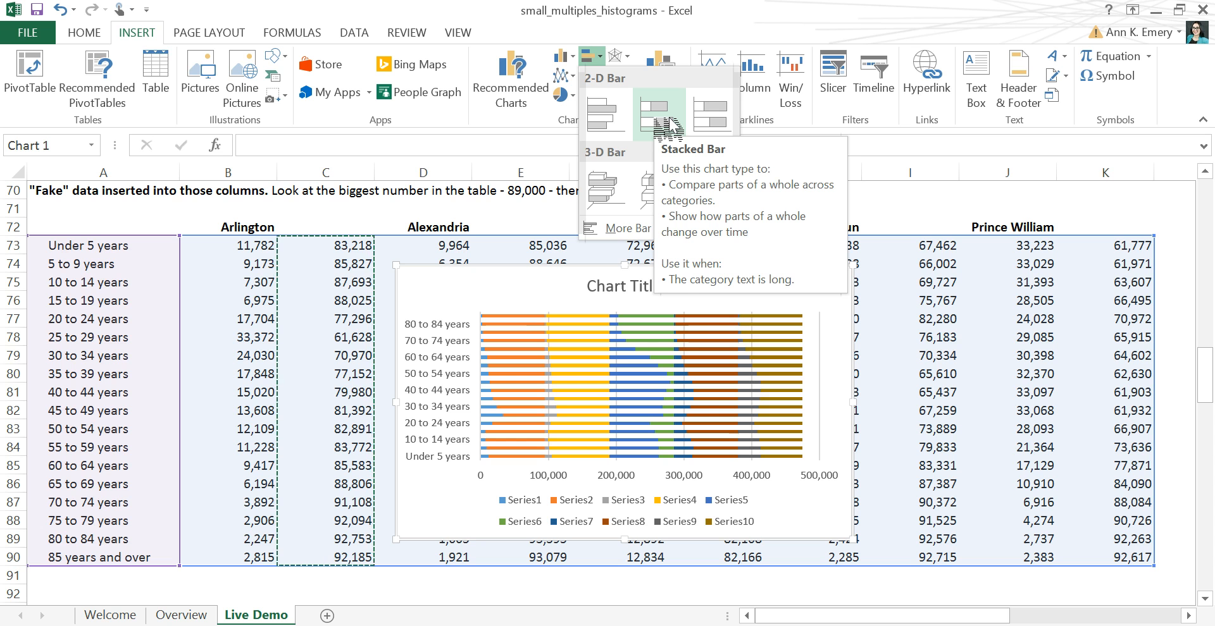
Move the stacked bar chart down to the empty area below the Step 4 instruction, starting around row 107 in column A
{"action": "left_click", "coordinate": [496, 271]}
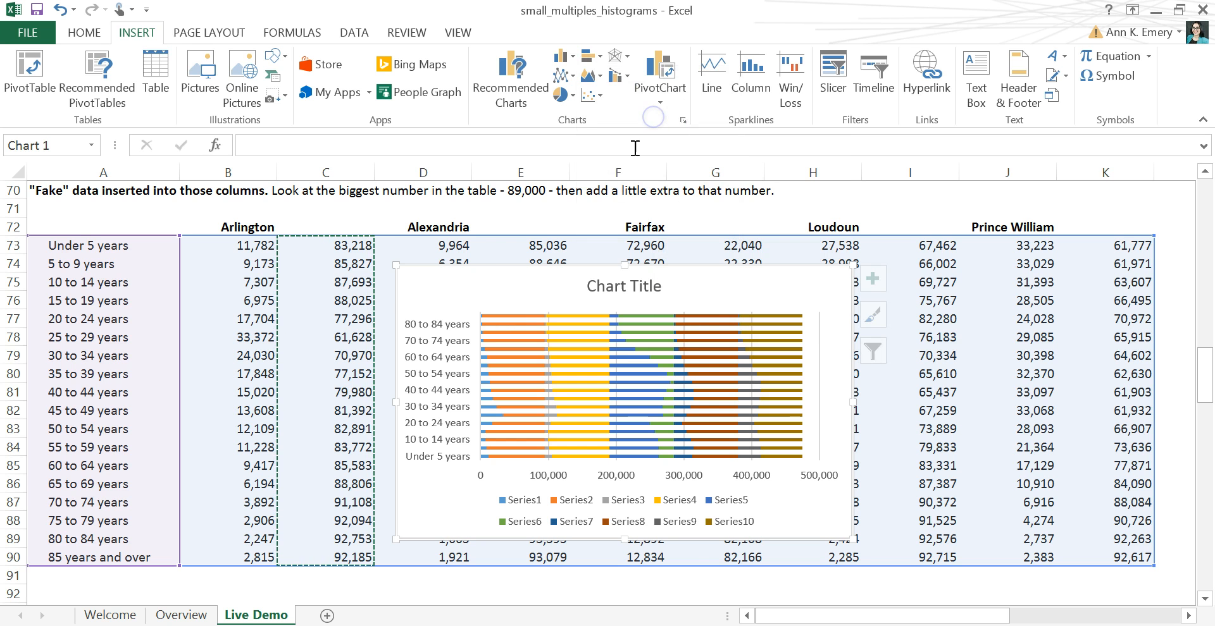
{"action": "left_click_drag", "start_coordinate": [496, 271], "coordinate": [339, 396]}
{"action": "scroll", "coordinate": [339, 397], "scroll_direction": "down", "scroll_amount": 3}
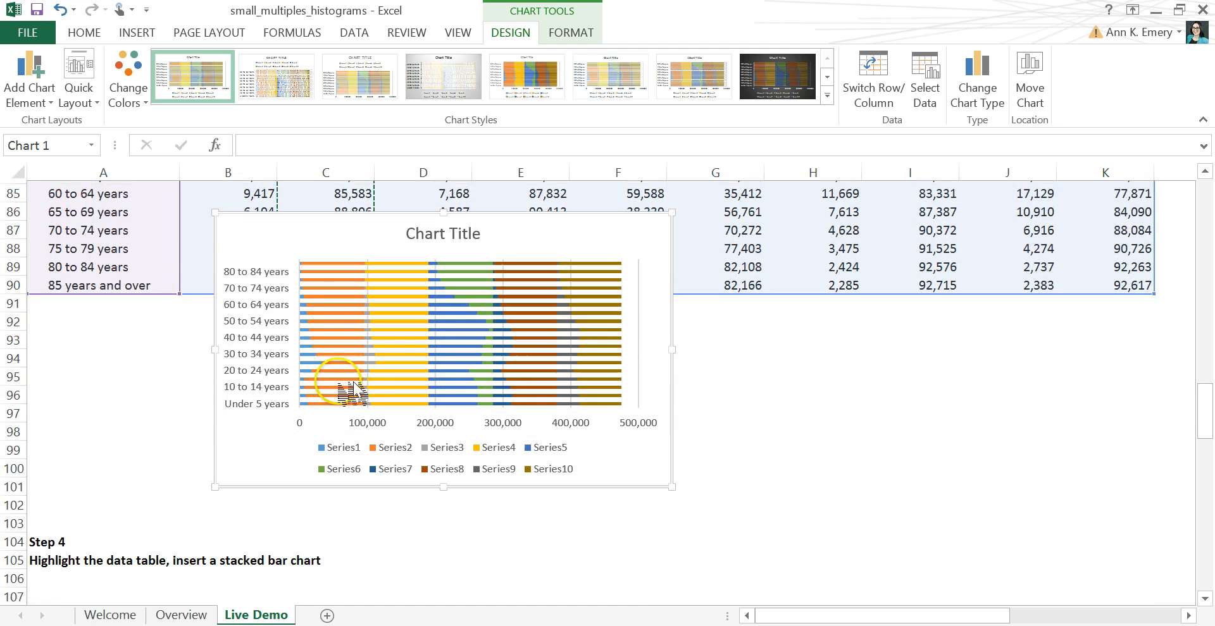
{"action": "left_click_drag", "start_coordinate": [293, 217], "coordinate": [120, 588]}
{"action": "scroll", "coordinate": [236, 372], "scroll_direction": "down", "scroll_amount": 2}
{"action": "scroll", "coordinate": [236, 372], "scroll_direction": "down", "scroll_amount": 4}
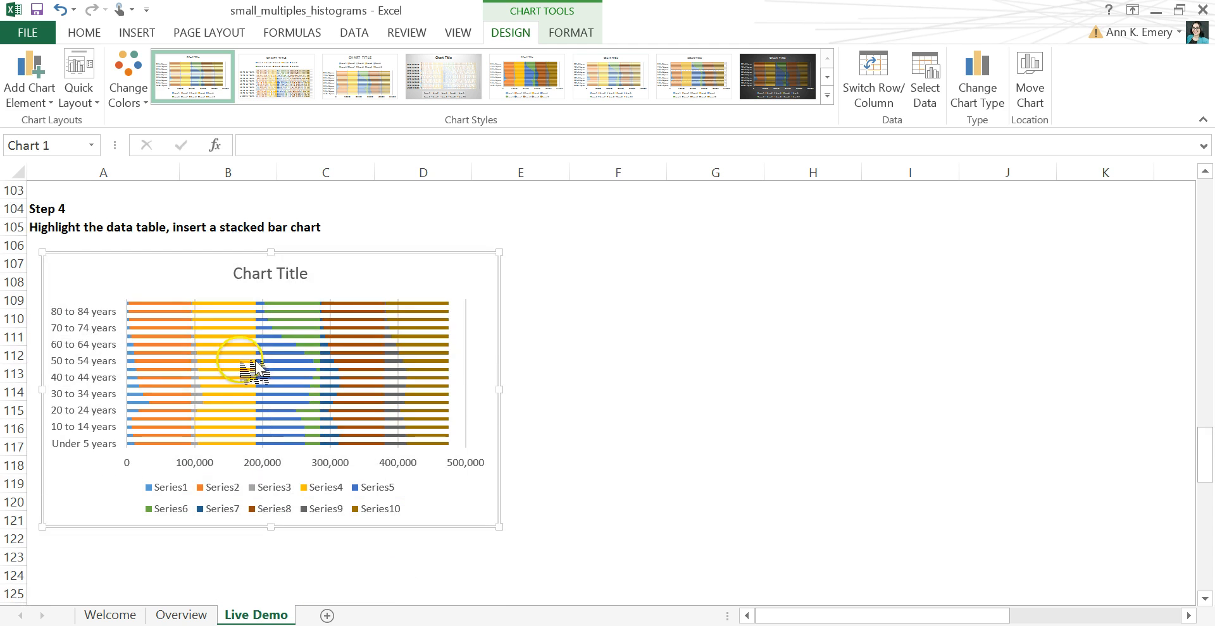
Enlarge the stacked bar chart below the Step 4 instruction to about 7.1 inches wide and 4.1 inches high
{"action": "left_click_drag", "start_coordinate": [499, 387], "coordinate": [689, 390]}
{"action": "left_click_drag", "start_coordinate": [375, 529], "coordinate": [374, 589]}
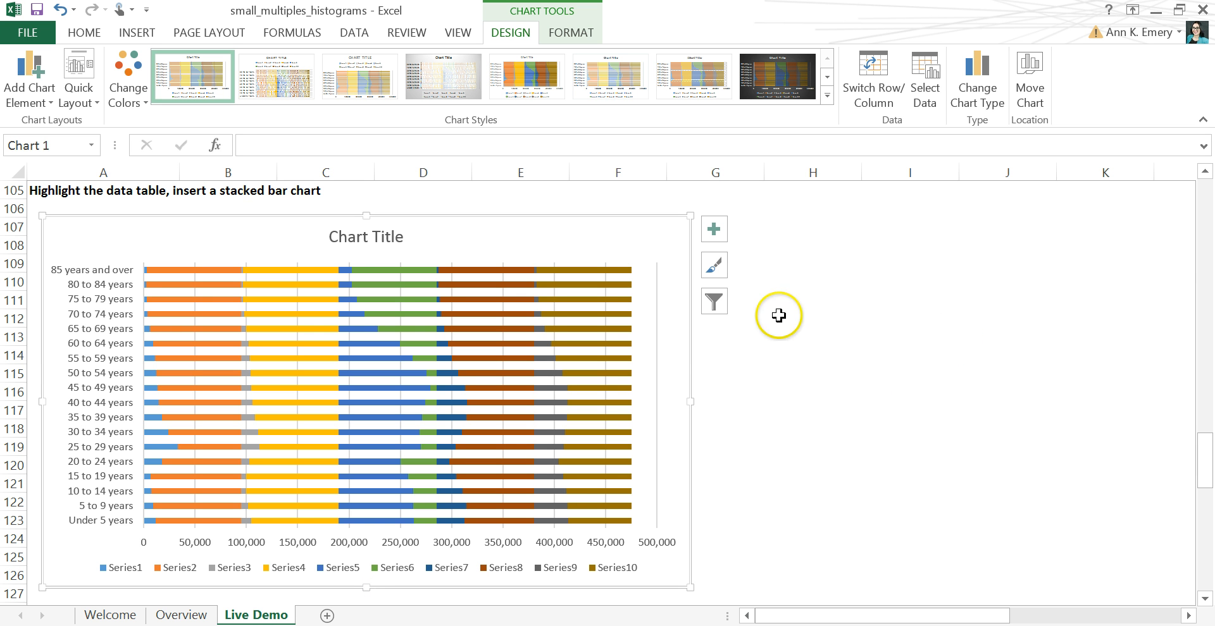
Paste a copy of the stacked bar chart at A140, below the Step 5 instruction
{"action": "scroll", "coordinate": [731, 304], "scroll_direction": "down", "scroll_amount": 1}
{"action": "scroll", "coordinate": [731, 304], "scroll_direction": "down", "scroll_amount": 10}
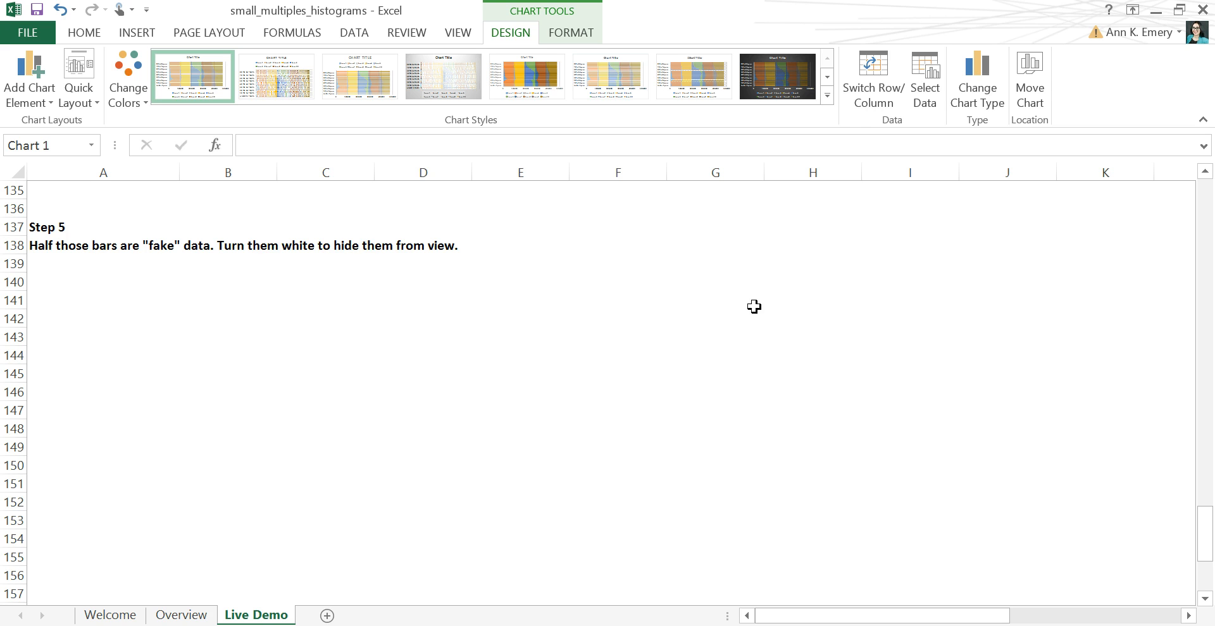
{"action": "left_click", "coordinate": [755, 291]}
{"action": "scroll", "coordinate": [731, 291], "scroll_direction": "up", "scroll_amount": 5}
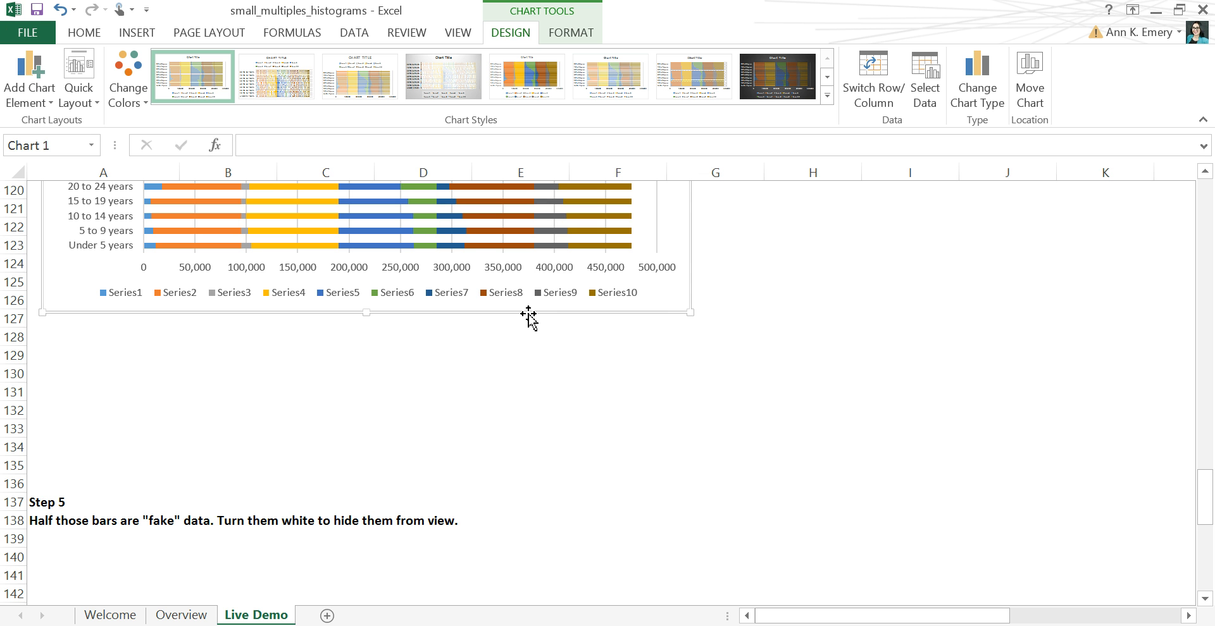
{"action": "scroll", "coordinate": [496, 320], "scroll_direction": "down", "scroll_amount": 4}
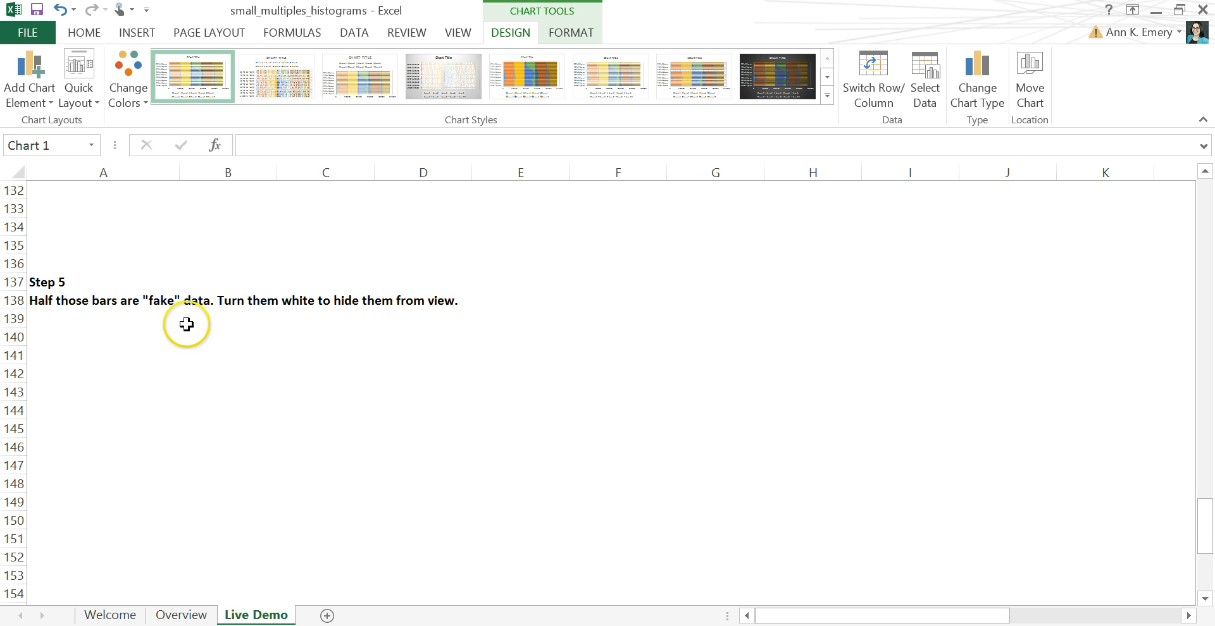
{"action": "left_click", "coordinate": [65, 336]}
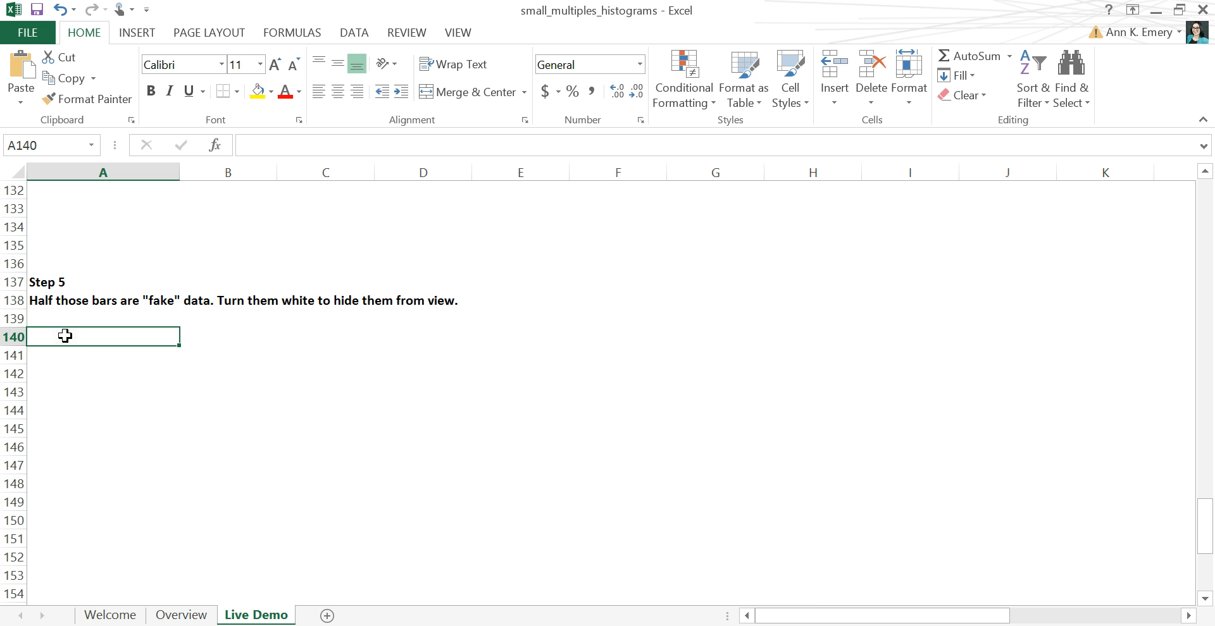
{"action": "key", "text": "ctrl+v"}
{"action": "scroll", "coordinate": [221, 346], "scroll_direction": "down", "scroll_amount": 2}
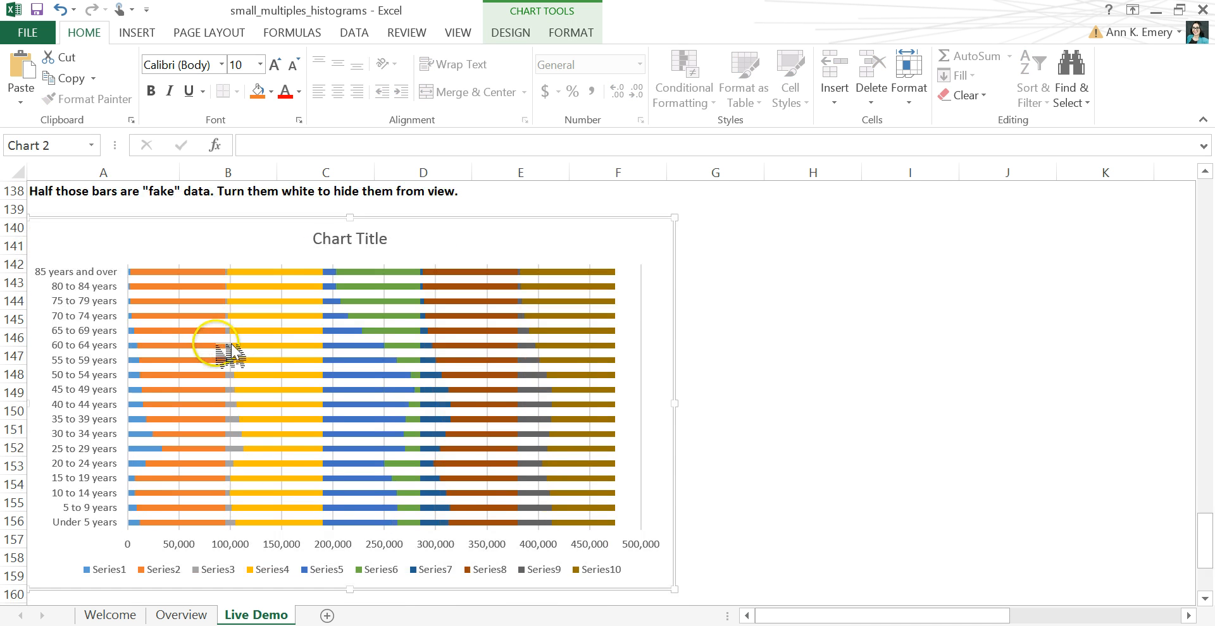
Fill the orange Series 2 filler bars in the Step 5 chart with white
{"action": "left_click", "coordinate": [222, 283]}
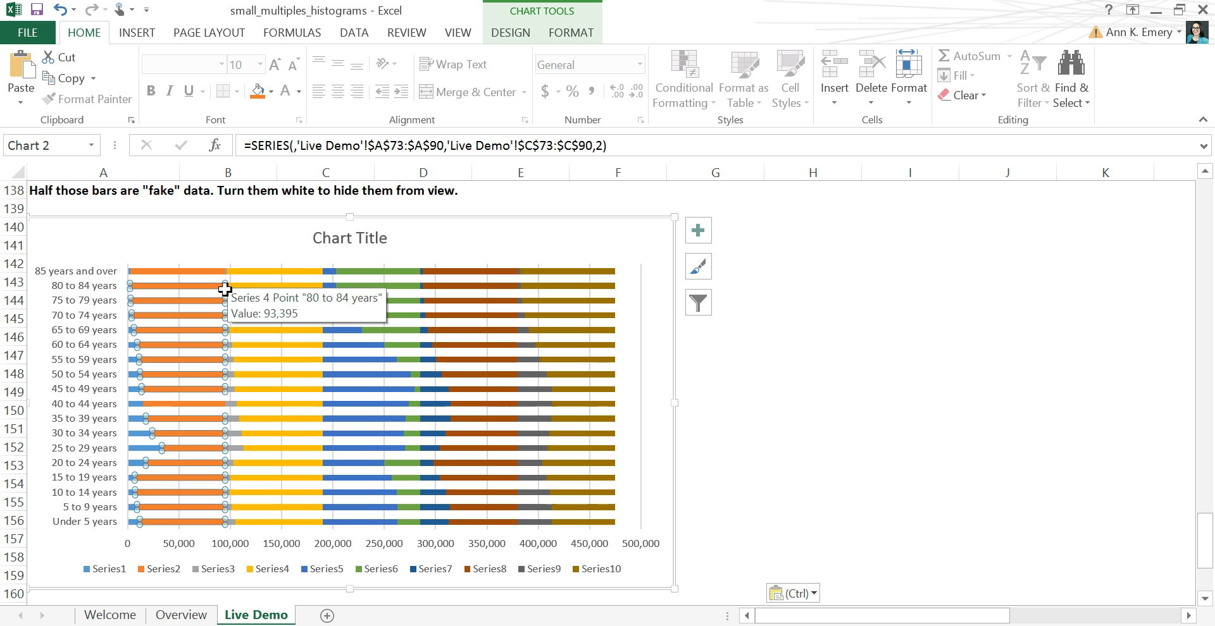
{"action": "left_click", "coordinate": [234, 219]}
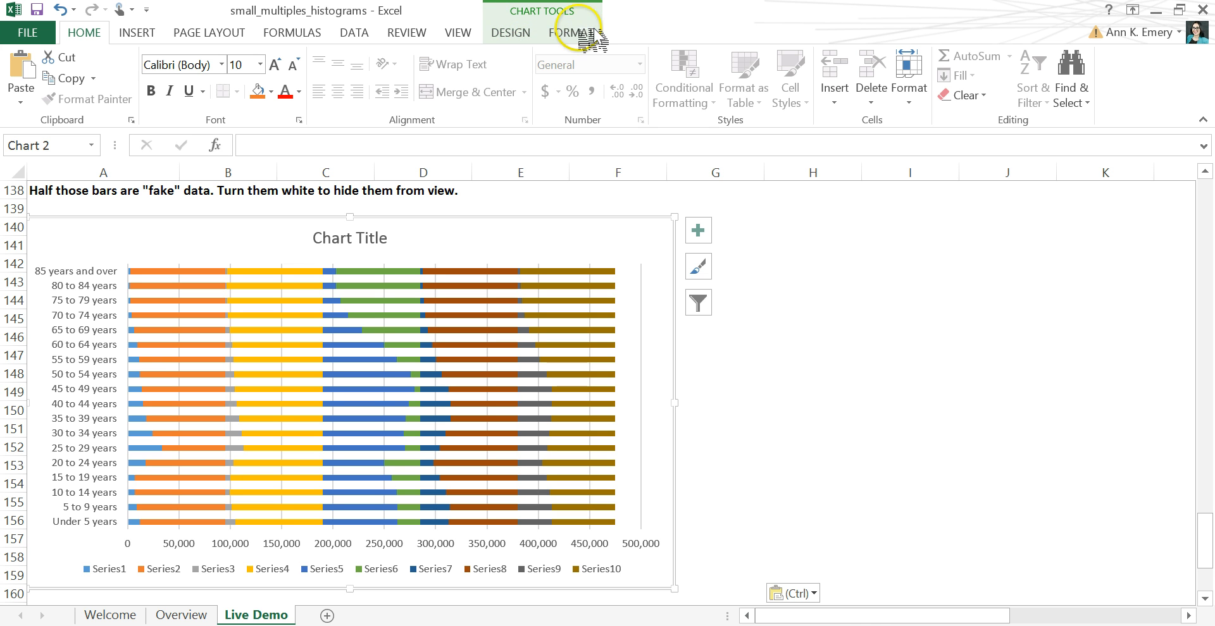
{"action": "left_click", "coordinate": [517, 36]}
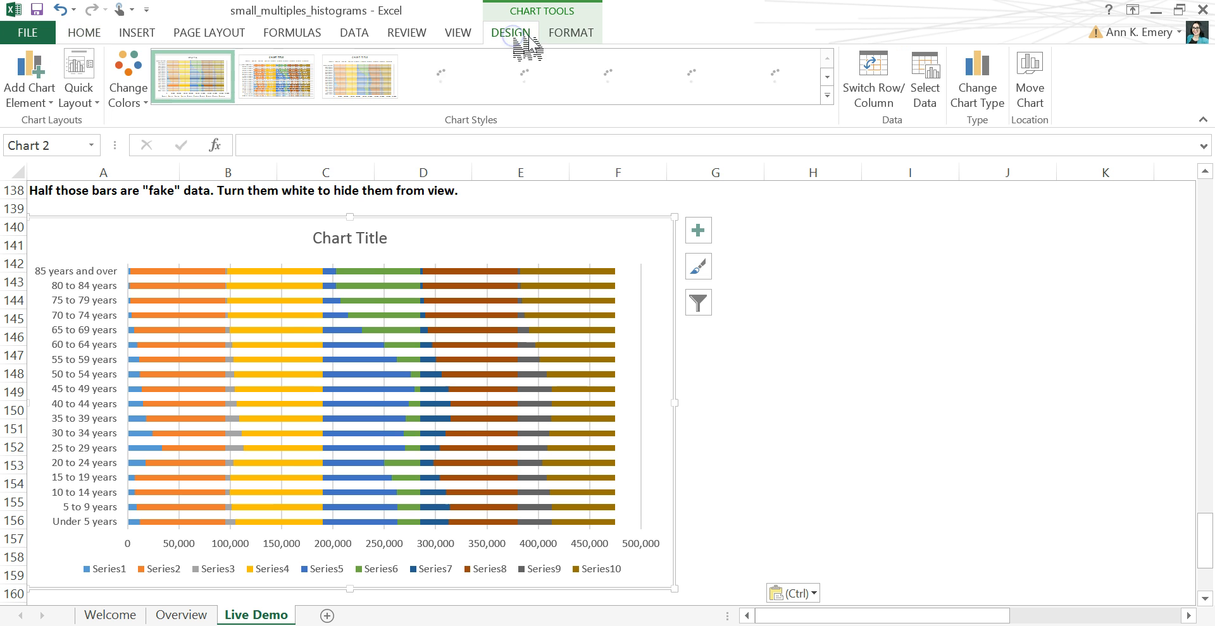
{"action": "left_click", "coordinate": [572, 32]}
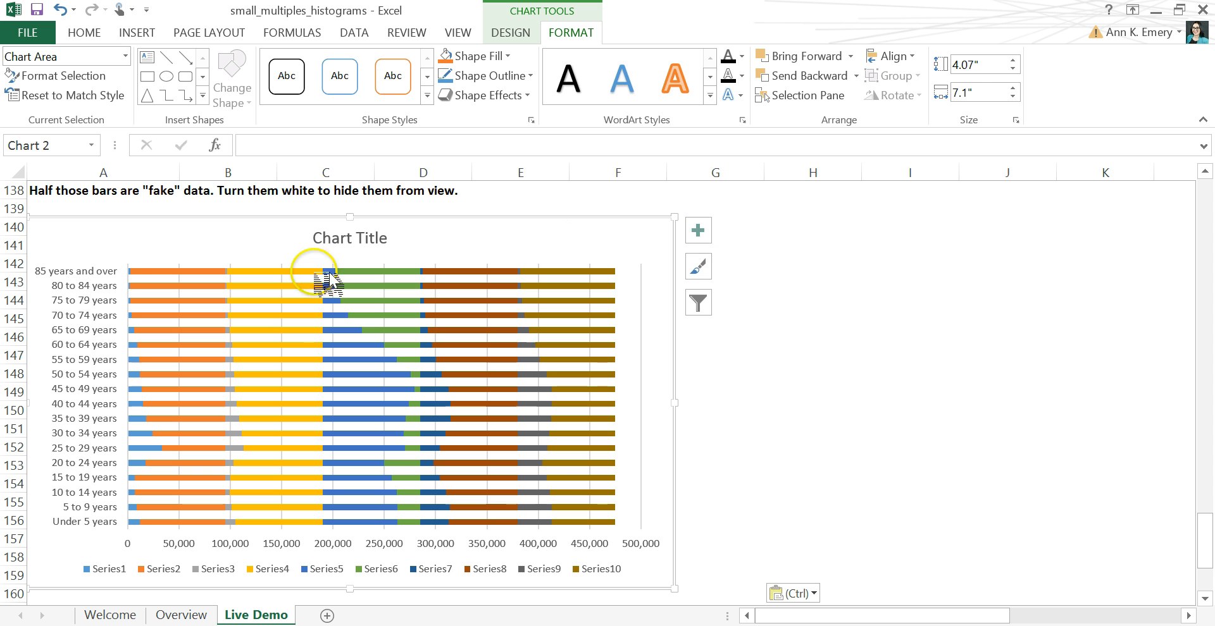
{"action": "left_click", "coordinate": [172, 270]}
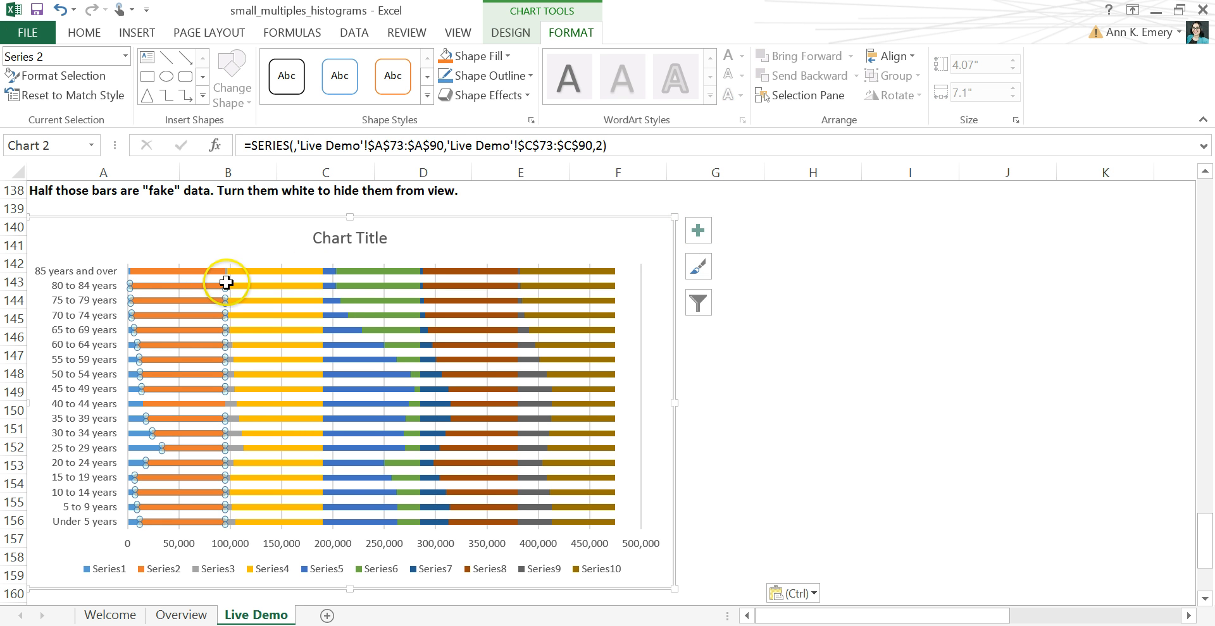
{"action": "left_click", "coordinate": [508, 55]}
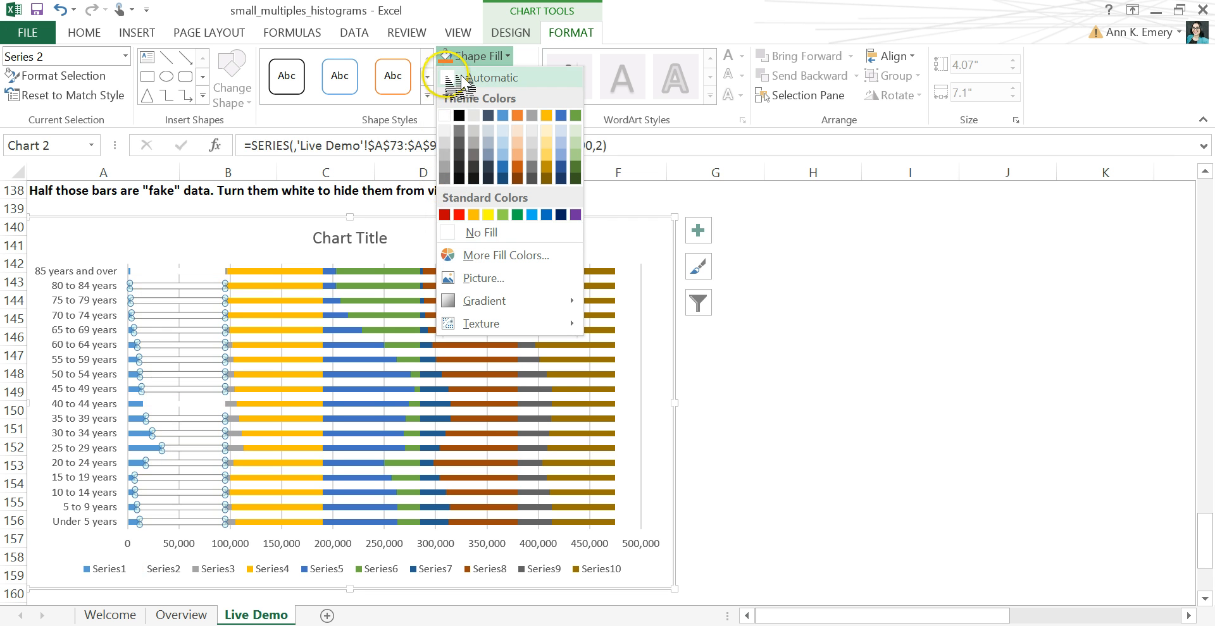
{"action": "left_click", "coordinate": [445, 115]}
Fill the remaining filler bars, Series 4, 6, 8 and 10, in the Step 5 chart with white
{"action": "left_click", "coordinate": [282, 271]}
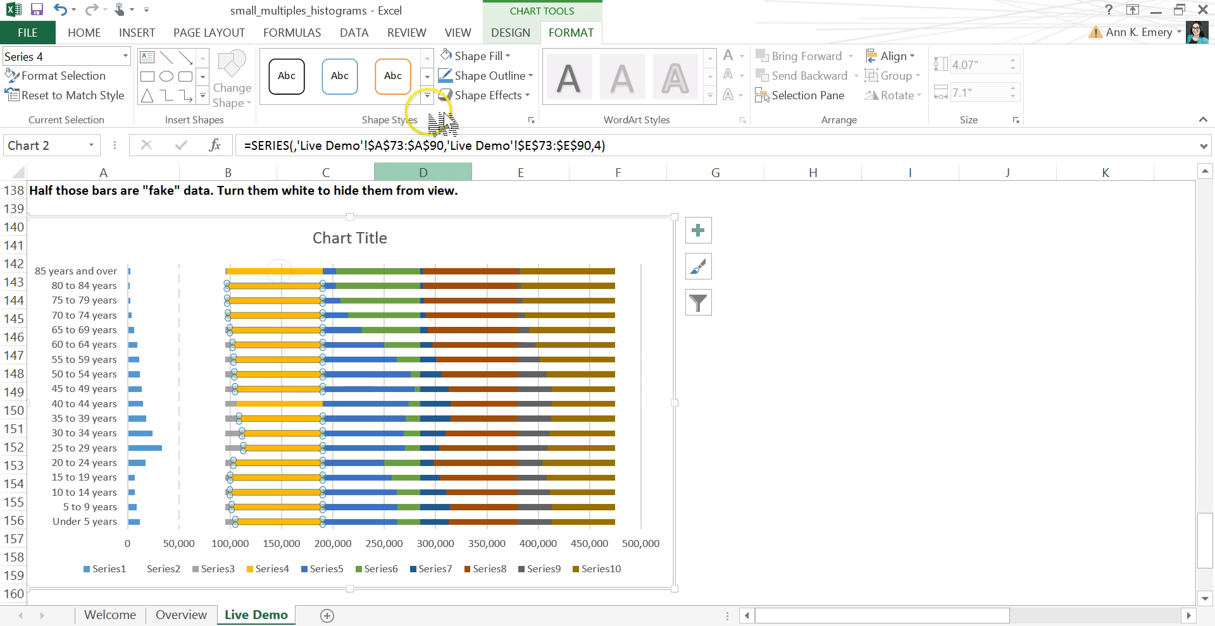
{"action": "left_click", "coordinate": [448, 55]}
{"action": "left_click", "coordinate": [392, 270]}
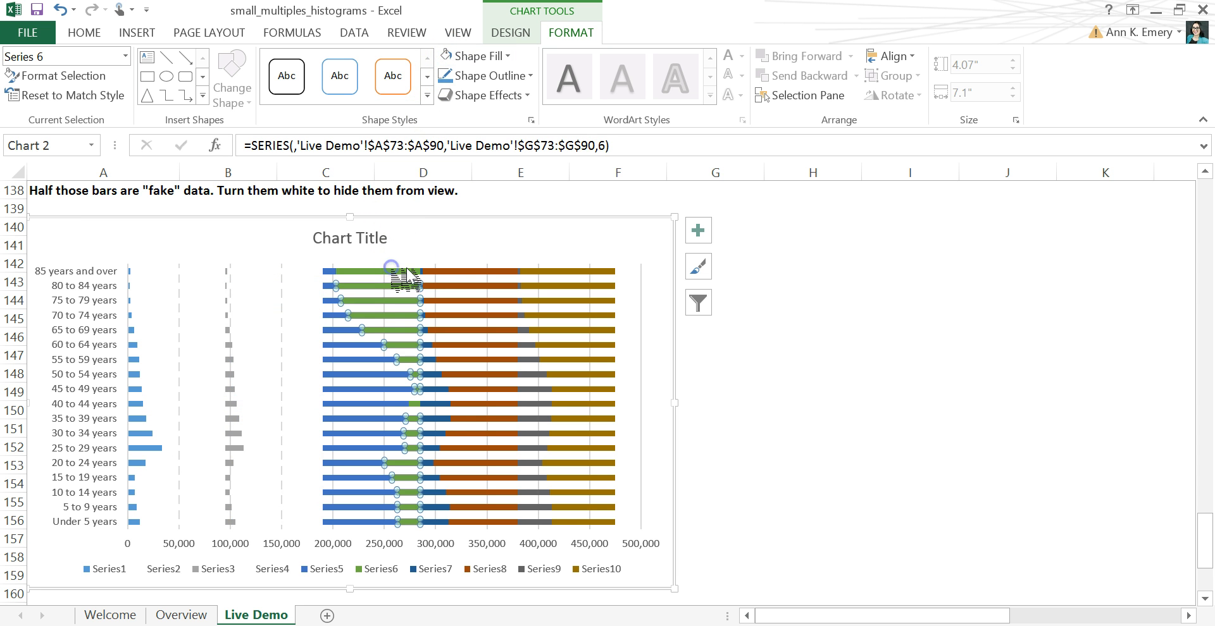
{"action": "left_click", "coordinate": [447, 55]}
{"action": "left_click", "coordinate": [452, 269]}
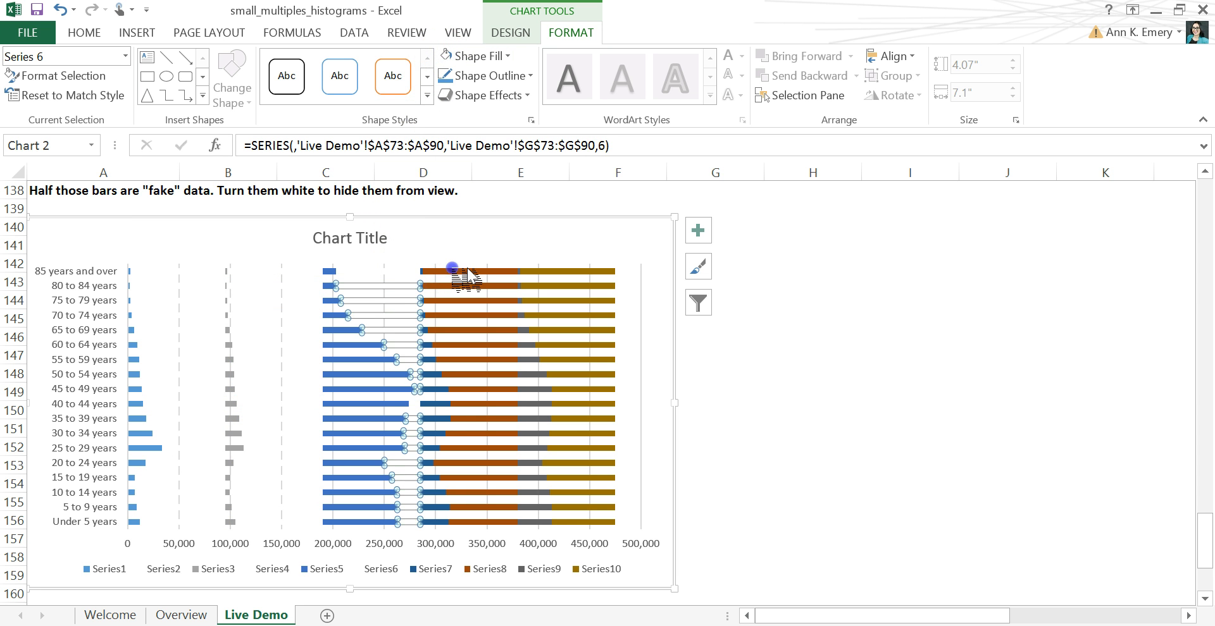
{"action": "left_click", "coordinate": [447, 55]}
{"action": "left_click", "coordinate": [571, 272]}
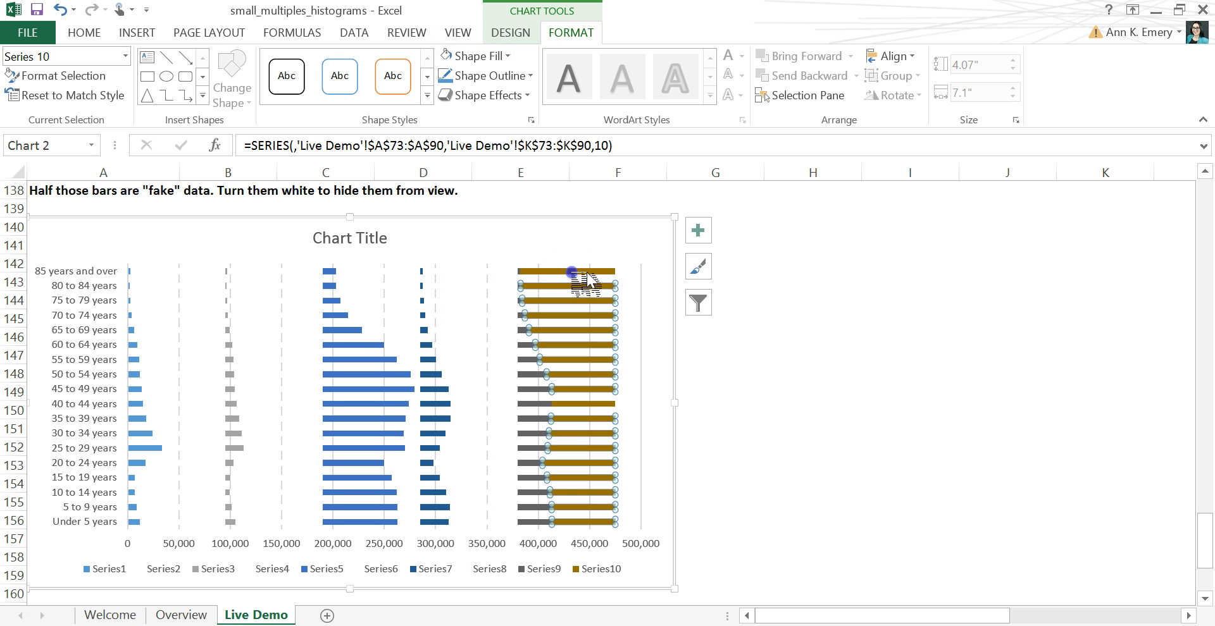
{"action": "left_click", "coordinate": [447, 55]}
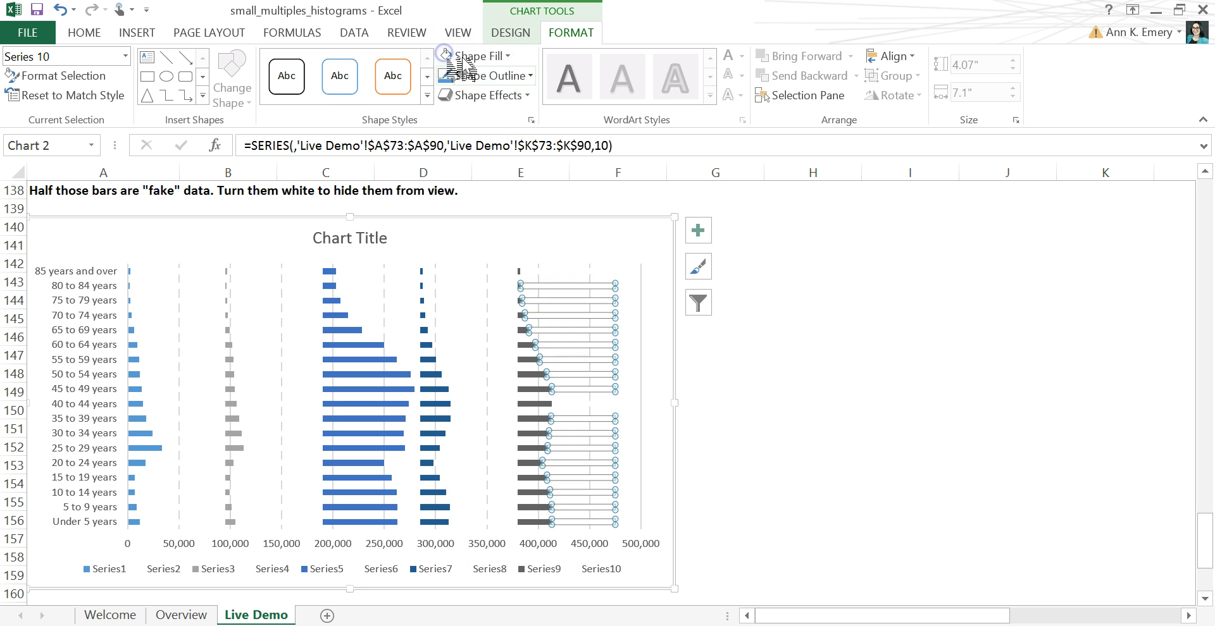
{"action": "left_click", "coordinate": [737, 424]}
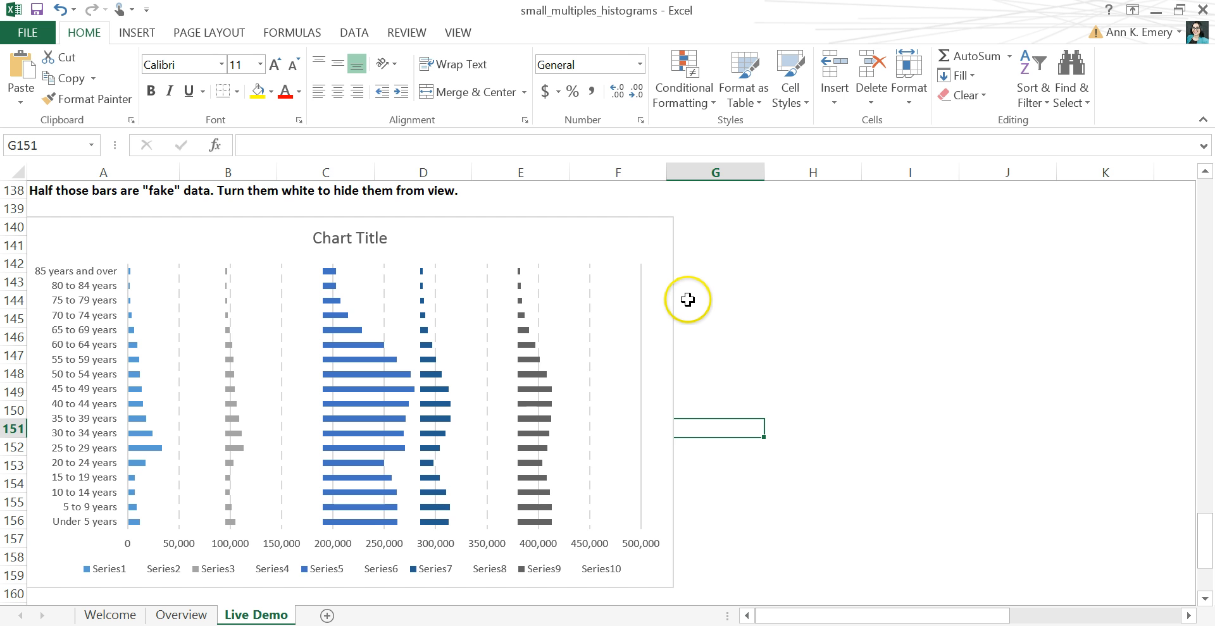
Paste a copy of the chart with the white filler bars below the row 169 formatting instruction, widen it slightly and adjust its placement
{"action": "scroll", "coordinate": [756, 297], "scroll_direction": "down", "scroll_amount": 1}
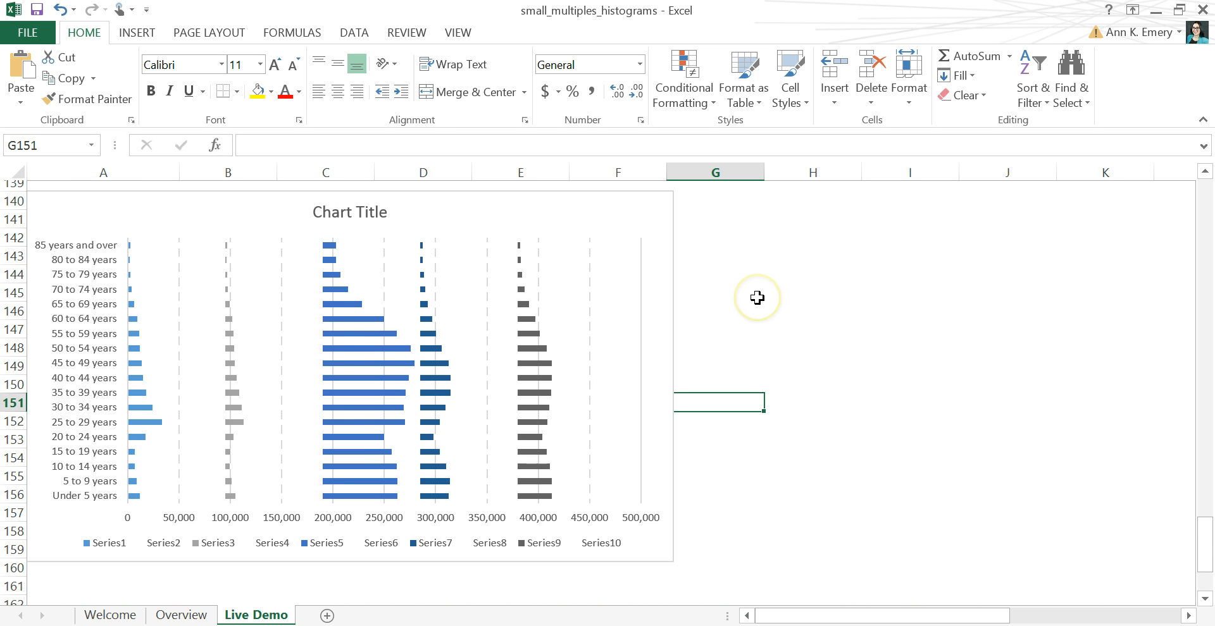
{"action": "scroll", "coordinate": [757, 297], "scroll_direction": "down", "scroll_amount": 10}
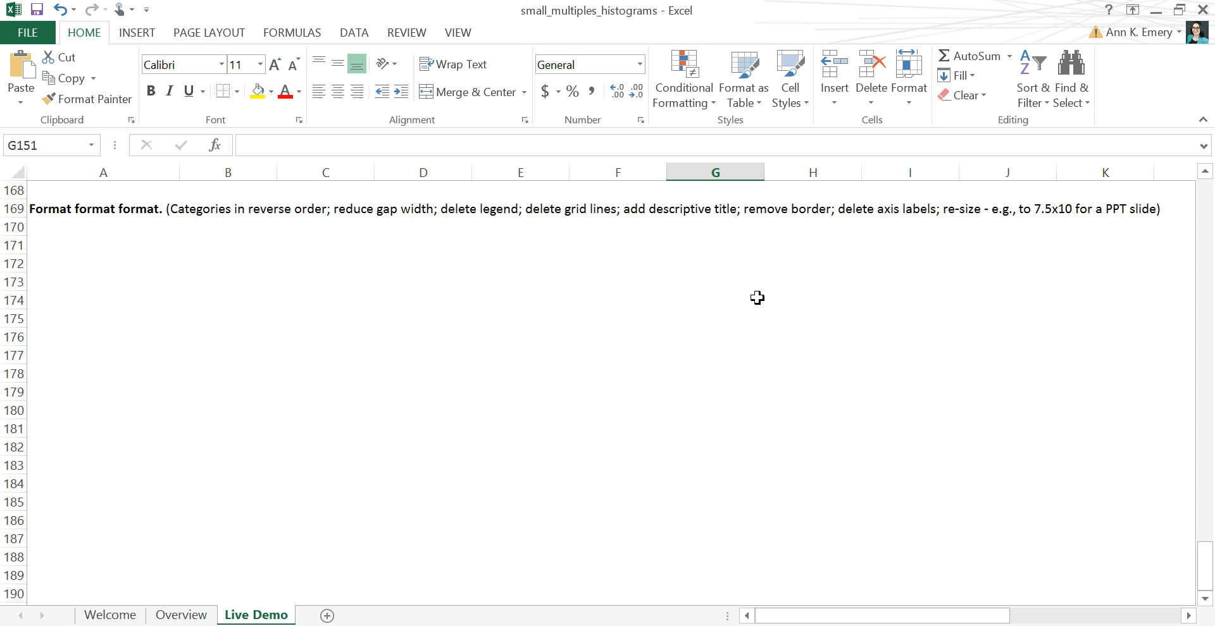
{"action": "scroll", "coordinate": [496, 298], "scroll_direction": "up", "scroll_amount": 3}
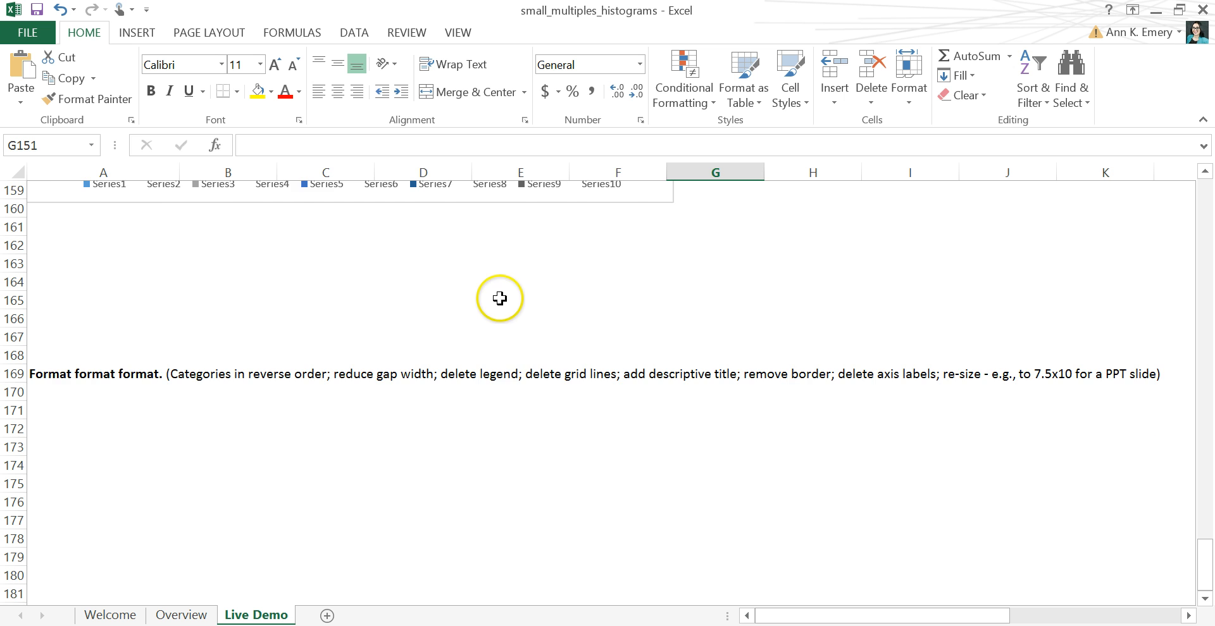
{"action": "scroll", "coordinate": [500, 298], "scroll_direction": "up", "scroll_amount": 1}
{"action": "left_click", "coordinate": [407, 257]}
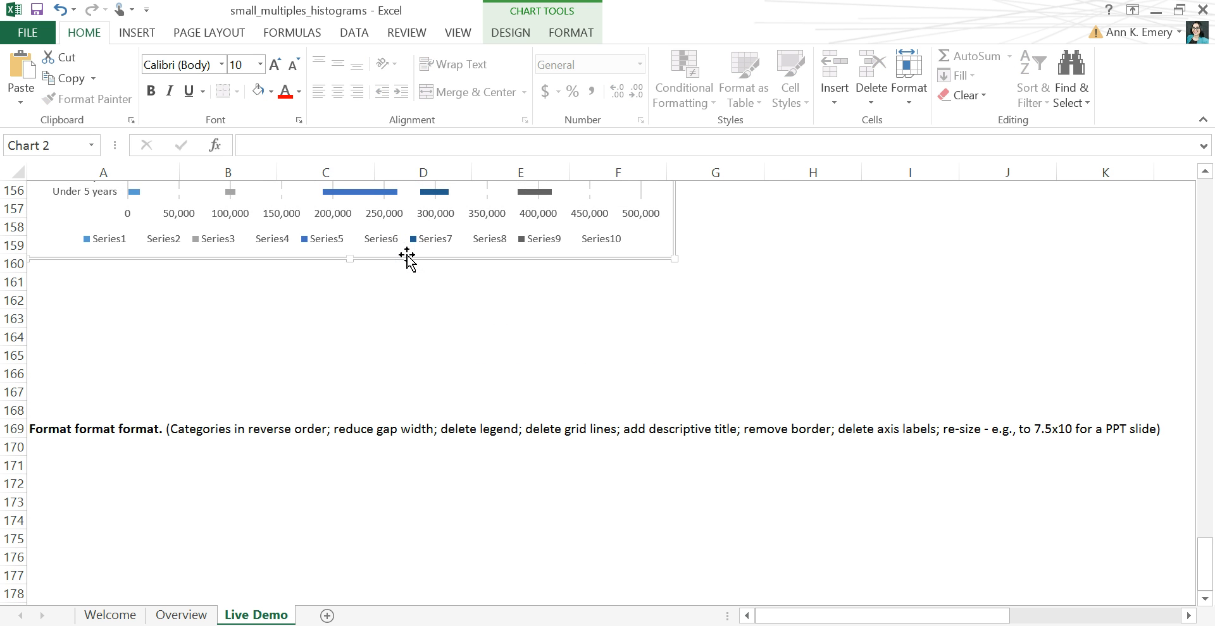
{"action": "scroll", "coordinate": [141, 404], "scroll_direction": "down", "scroll_amount": 4}
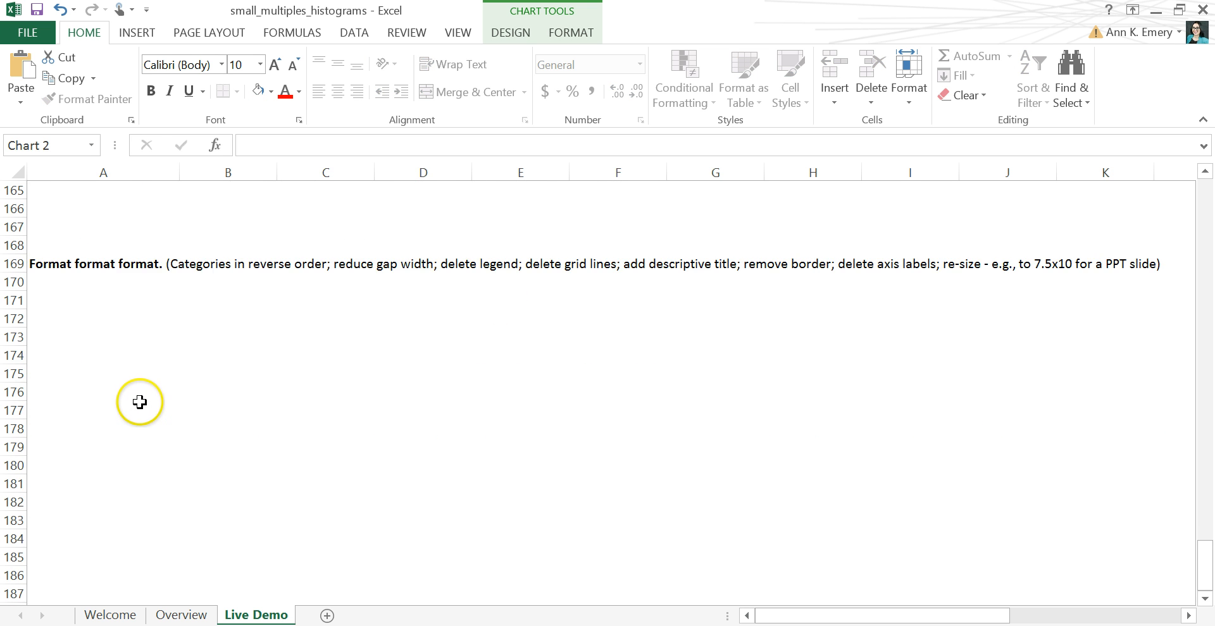
{"action": "left_click", "coordinate": [56, 241]}
{"action": "key", "text": "ctrl+v"}
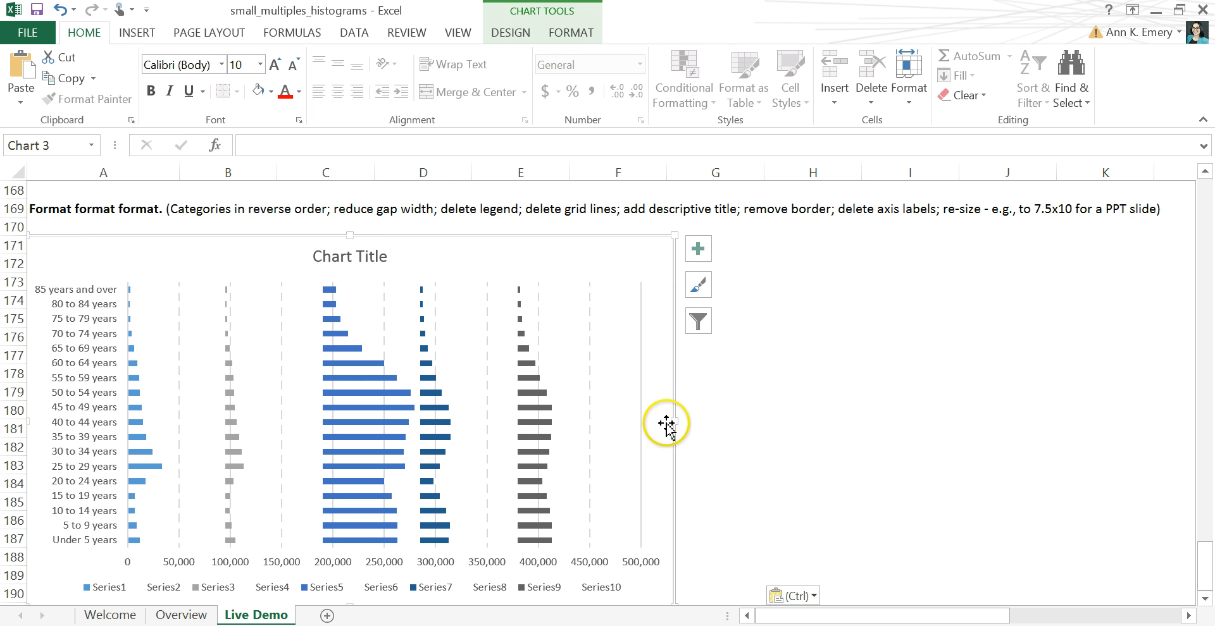
{"action": "left_click_drag", "start_coordinate": [674, 421], "coordinate": [712, 421]}
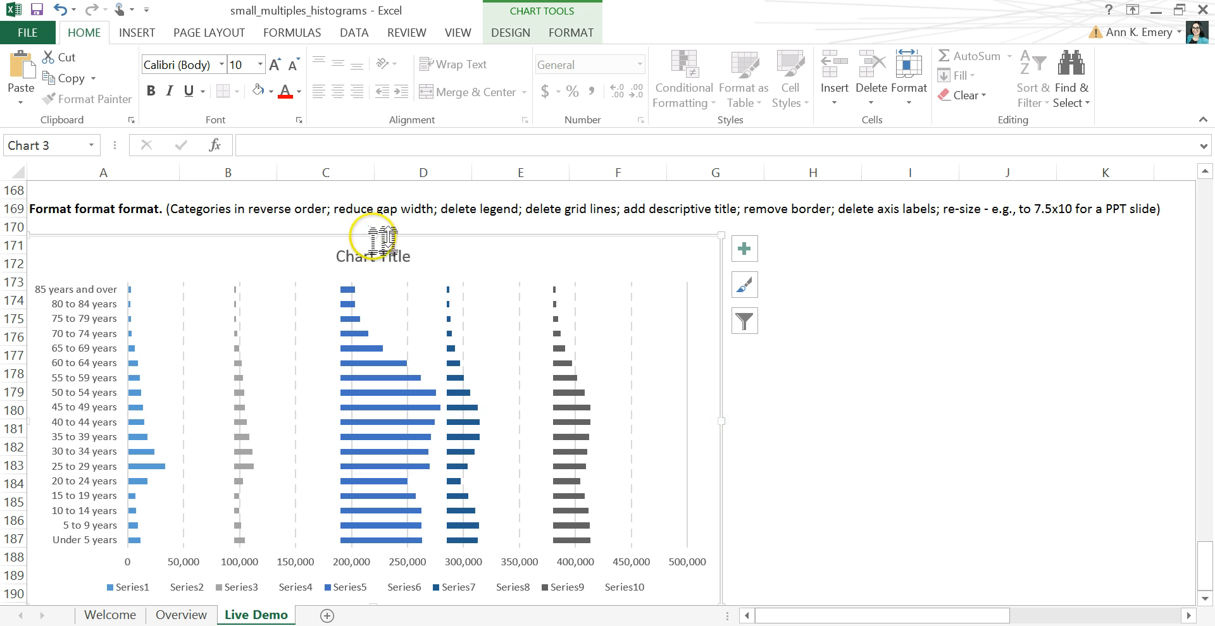
{"action": "left_click_drag", "start_coordinate": [342, 235], "coordinate": [347, 232]}
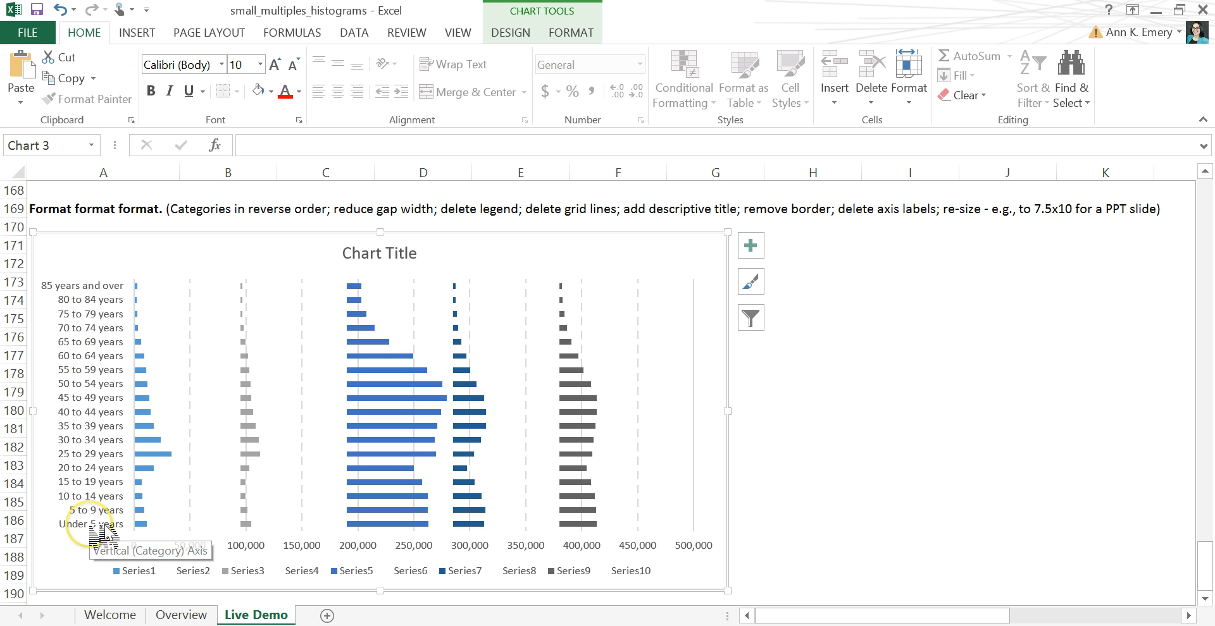
Put the age categories on the vertical axis of the new chart copy in reverse order
{"action": "right_click", "coordinate": [88, 378]}
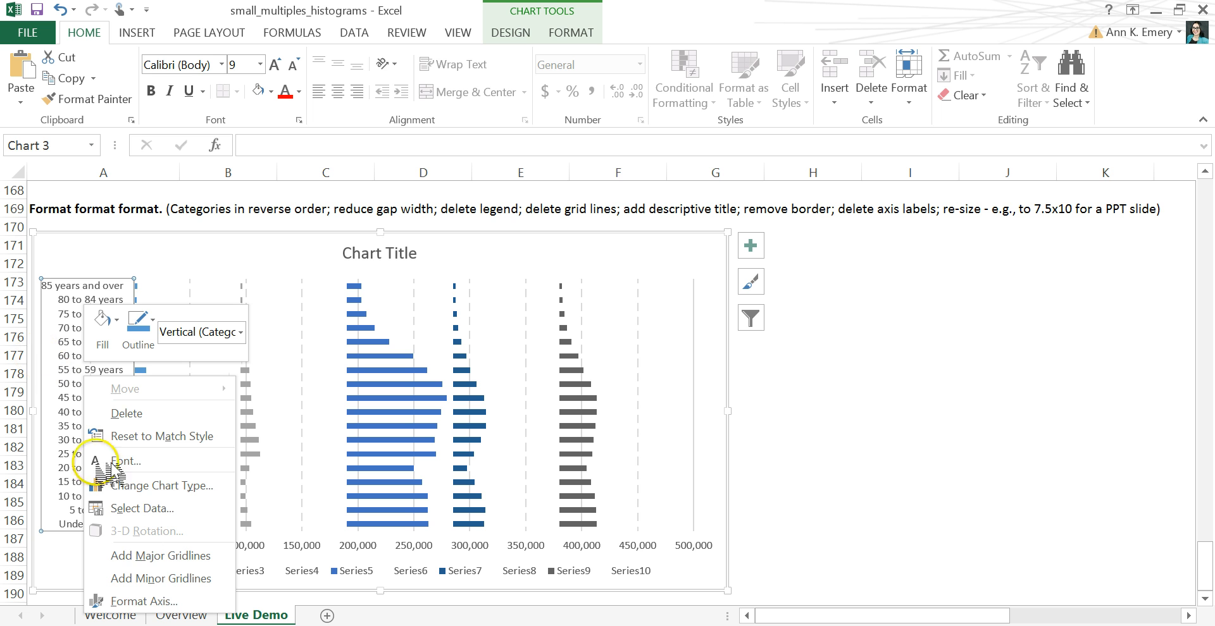
{"action": "left_click", "coordinate": [145, 601]}
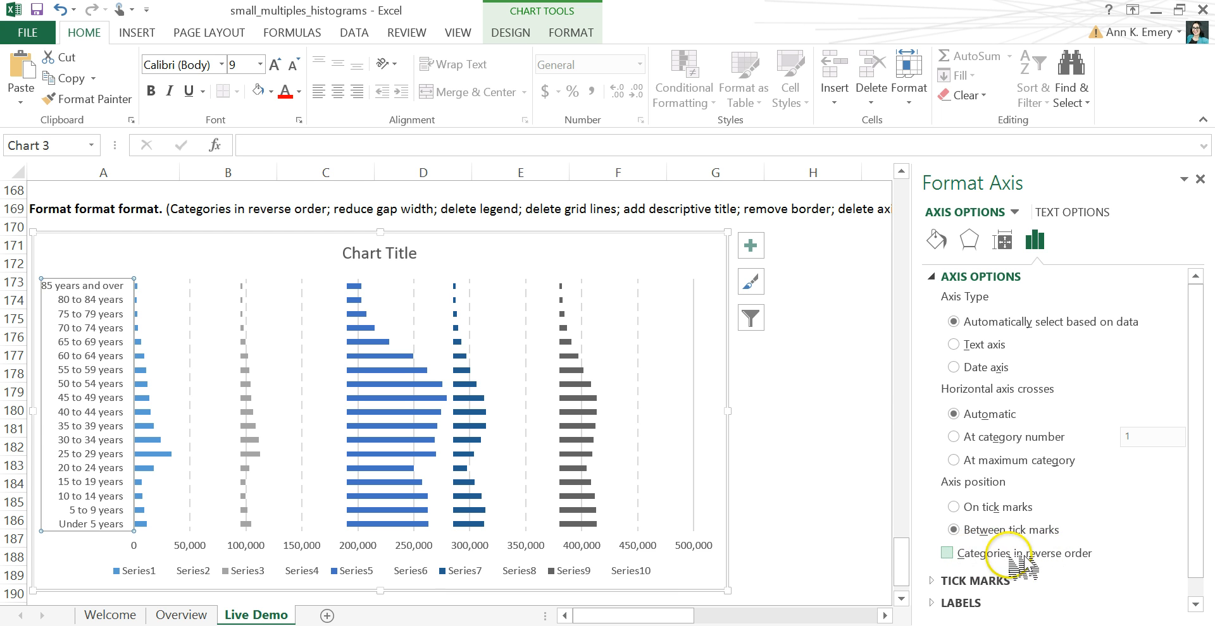
{"action": "left_click", "coordinate": [947, 553]}
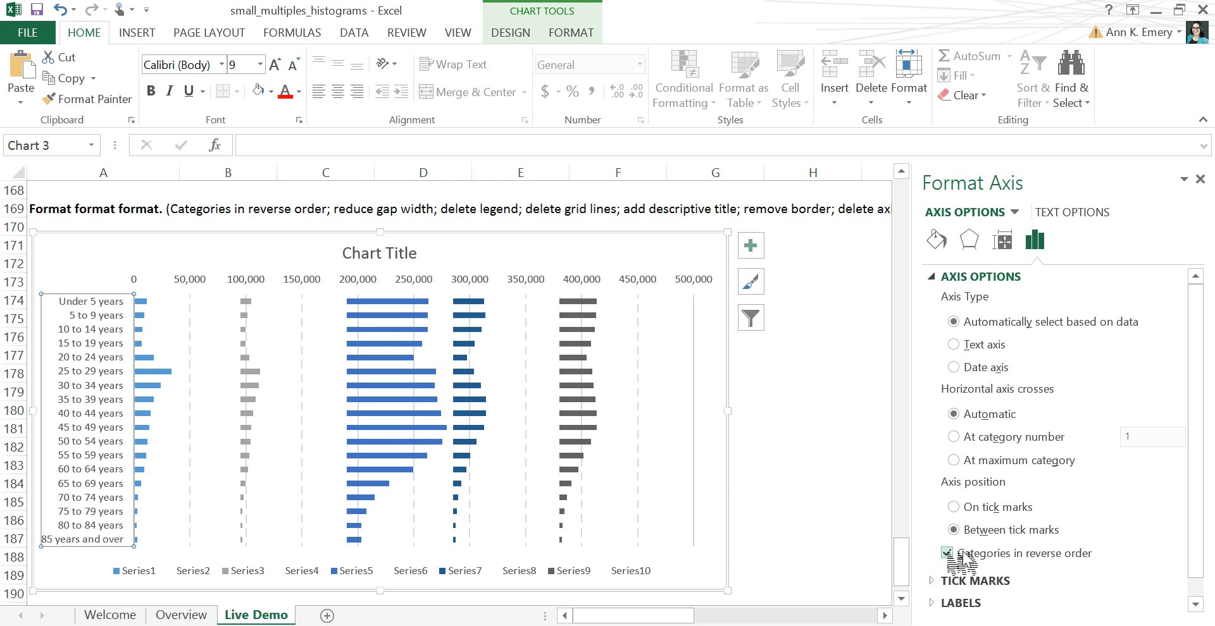
{"action": "left_click", "coordinate": [947, 553]}
{"action": "left_click", "coordinate": [947, 553]}
{"action": "left_click", "coordinate": [949, 553]}
{"action": "left_click", "coordinate": [785, 465]}
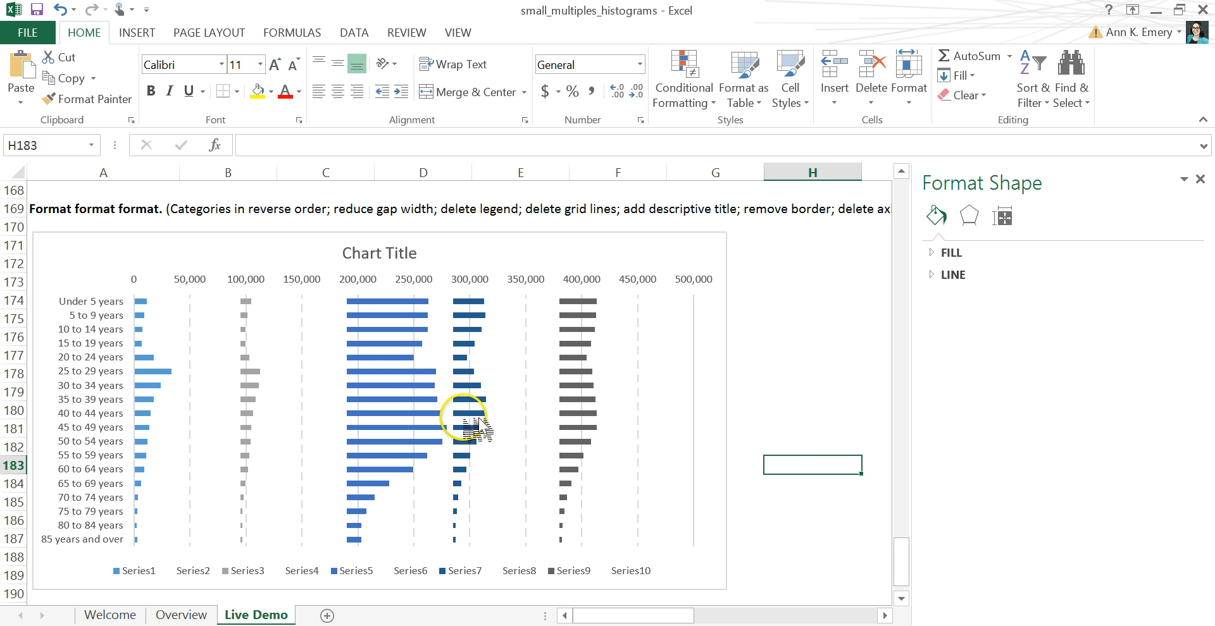
Set the gap width of the chart's bars to 250% through the formatting options of the blue Series 5 bars
{"action": "left_click", "coordinate": [394, 357]}
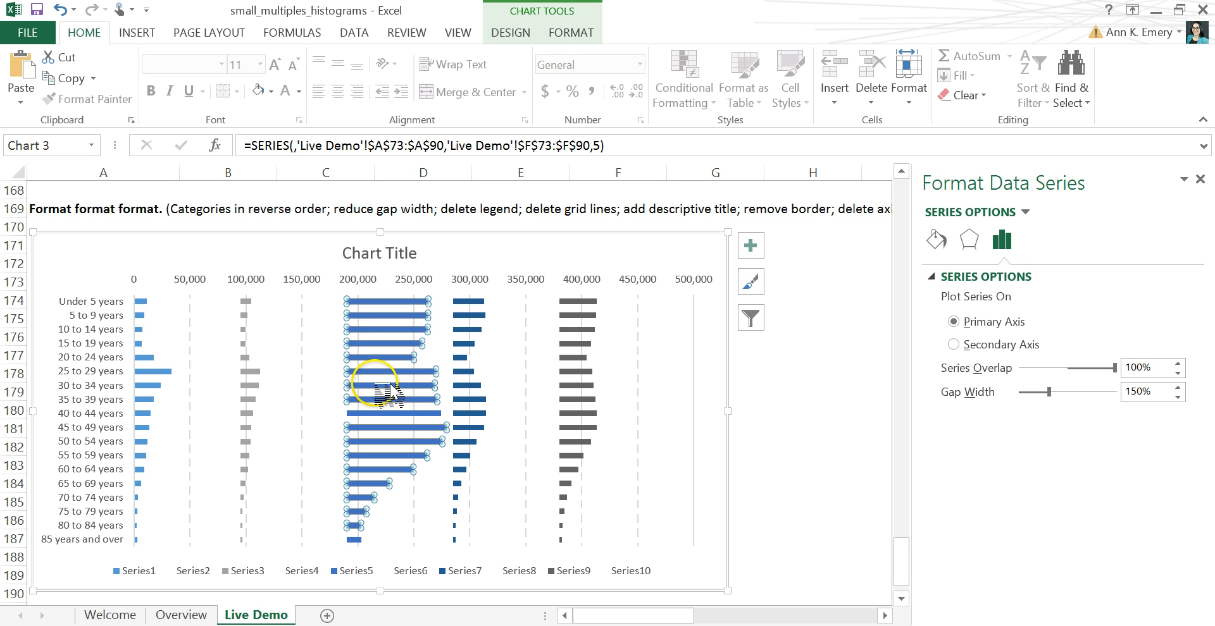
{"action": "left_click", "coordinate": [377, 356]}
{"action": "right_click", "coordinate": [376, 356]}
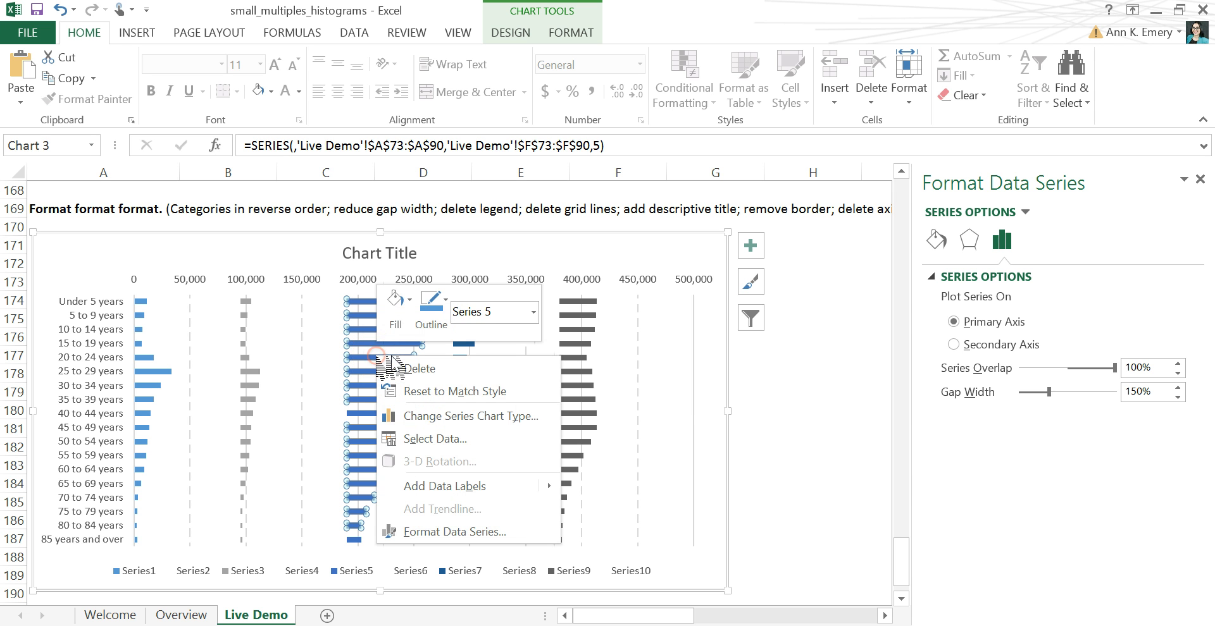
{"action": "left_click", "coordinate": [451, 537]}
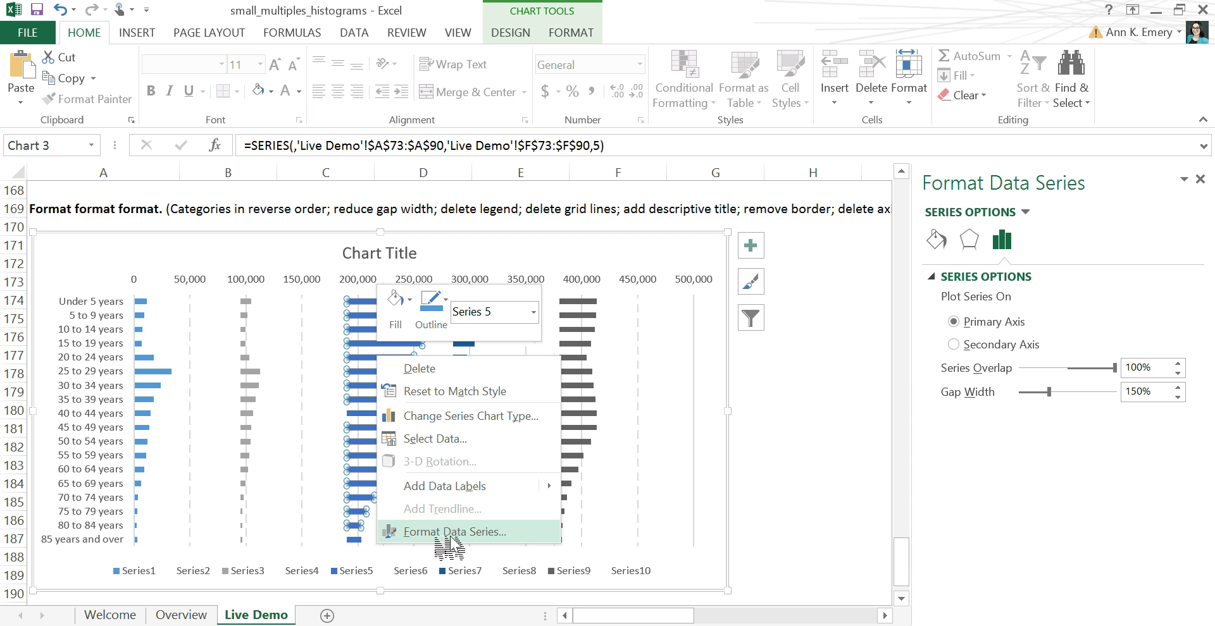
{"action": "left_click", "coordinate": [432, 532]}
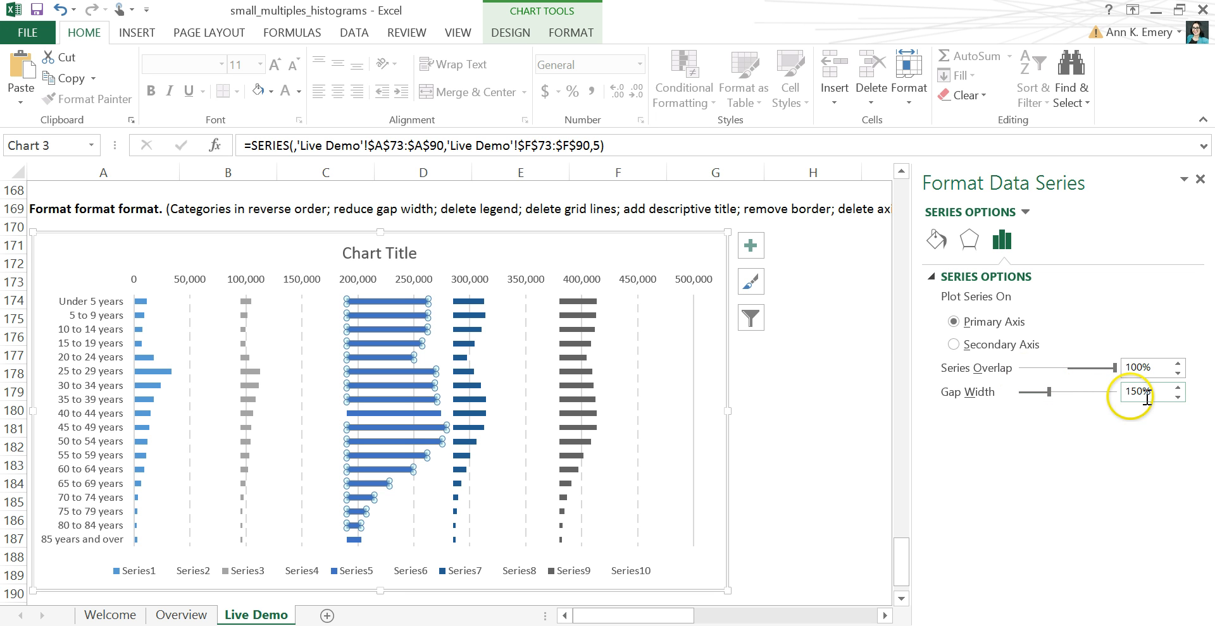
{"action": "left_click", "coordinate": [1131, 395]}
{"action": "key", "text": "BackSpace"}
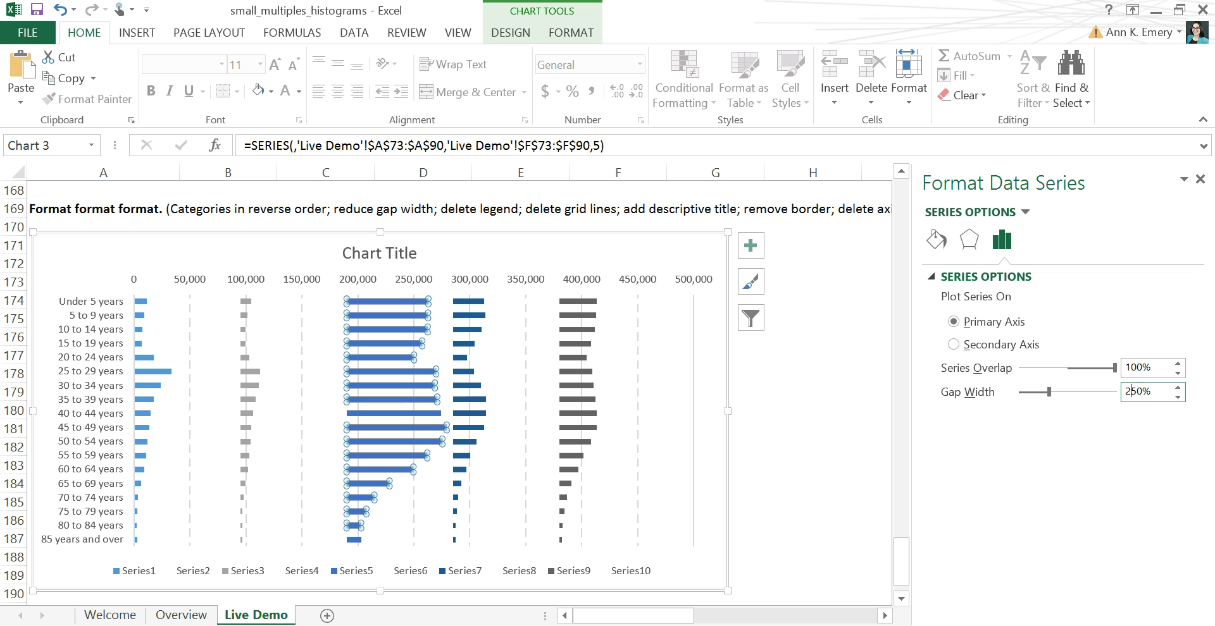
{"action": "type", "text": "2"}
{"action": "key", "text": "Return"}
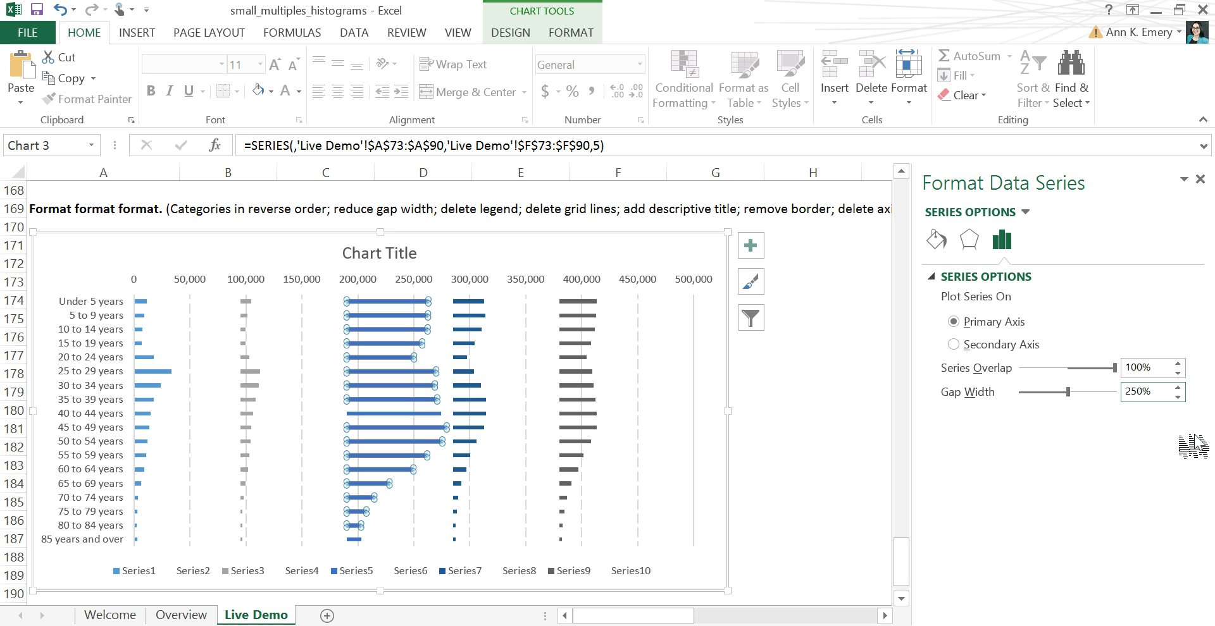
Reduce the gap width of the chart's bars to 10% and deselect the chart
{"action": "key", "text": "Return"}
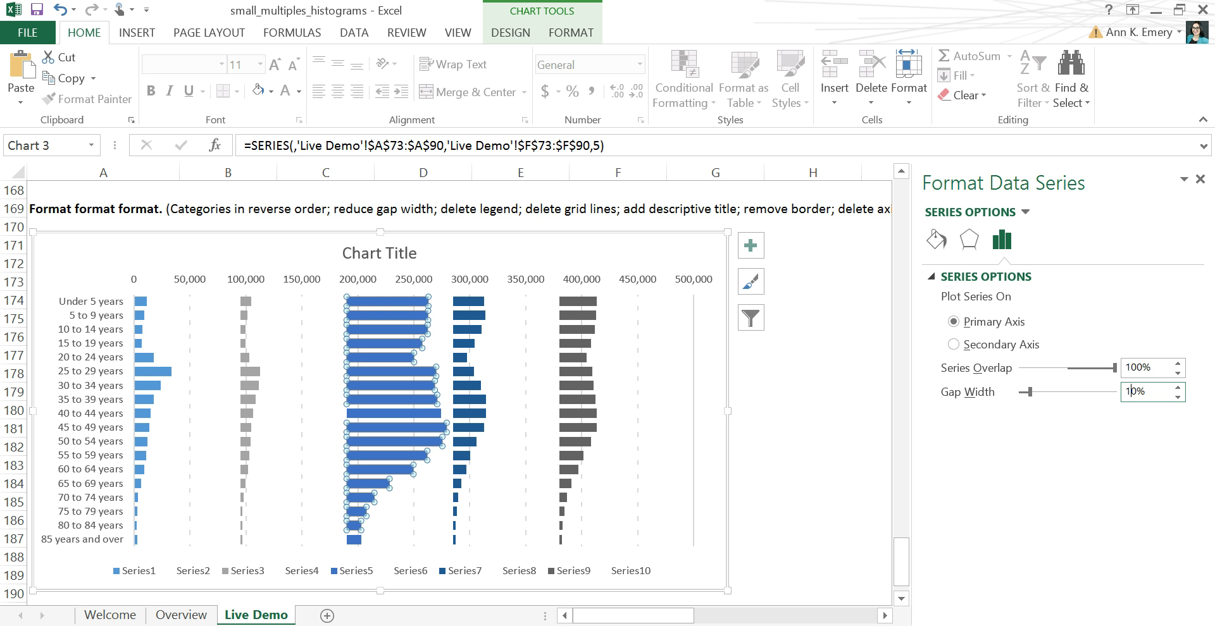
{"action": "key", "text": "Return"}
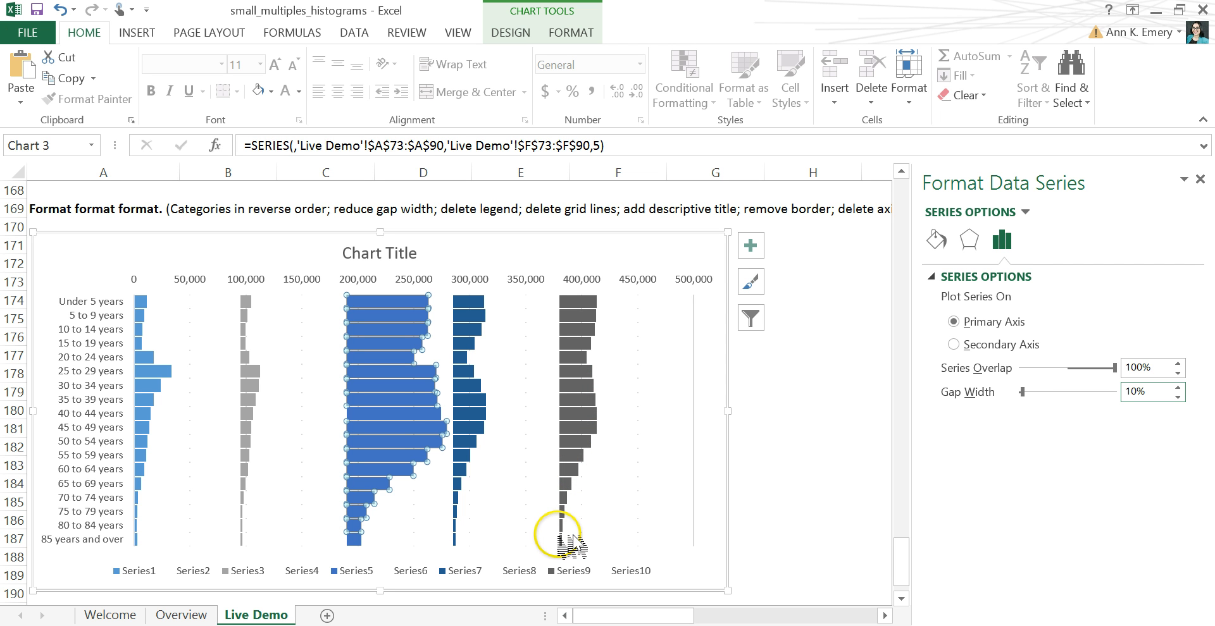
{"action": "mouse_move", "coordinate": [572, 546]}
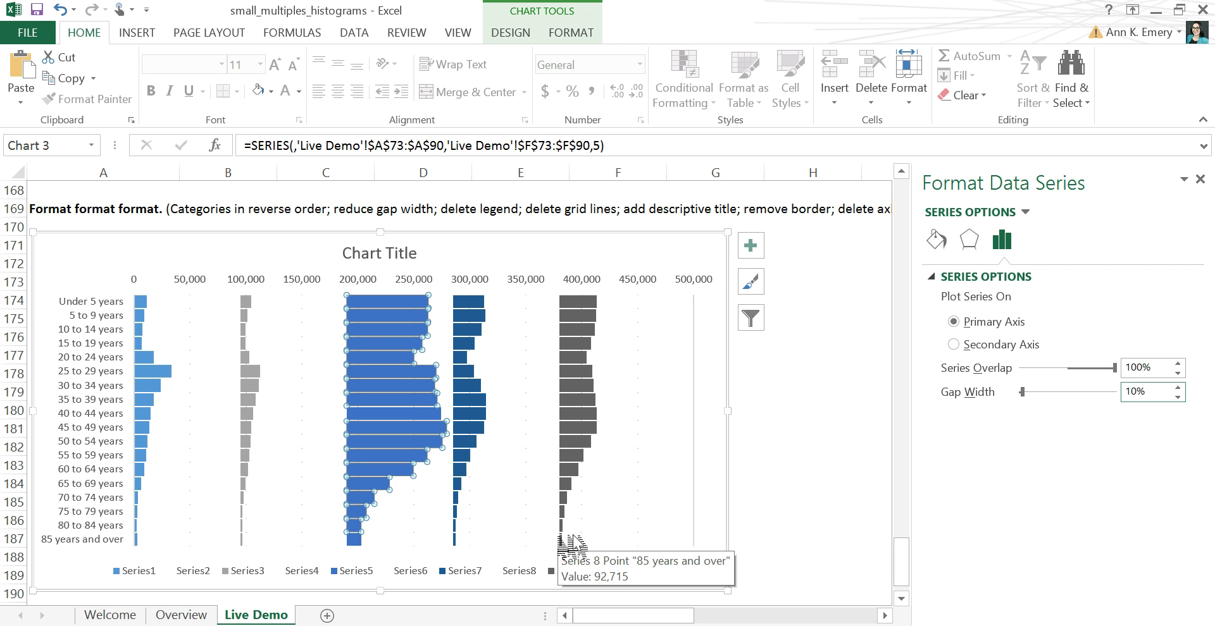
{"action": "left_click", "coordinate": [776, 375]}
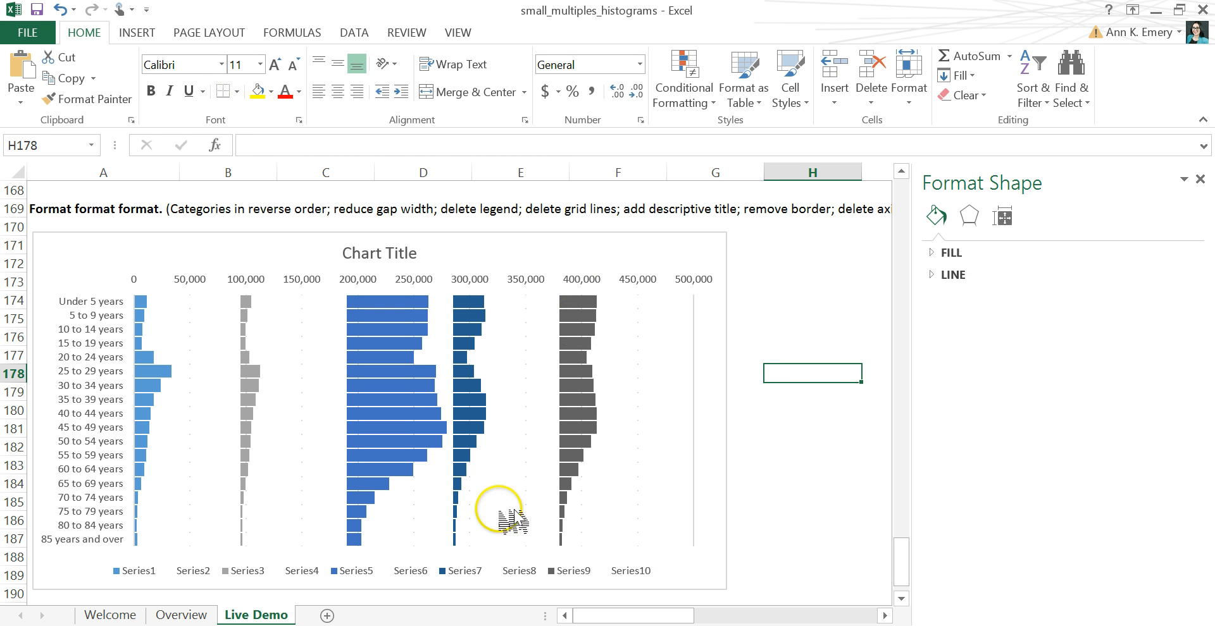
Delete the series legend below the bars in the new chart copy
{"action": "left_click", "coordinate": [464, 569]}
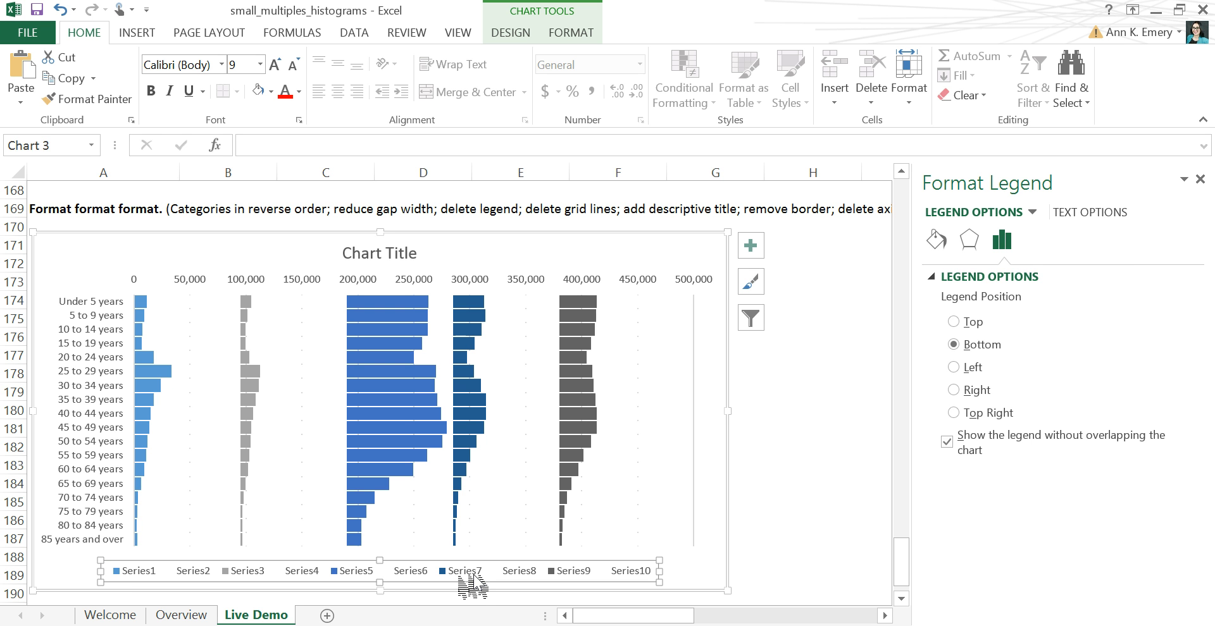
{"action": "key", "text": "Delete"}
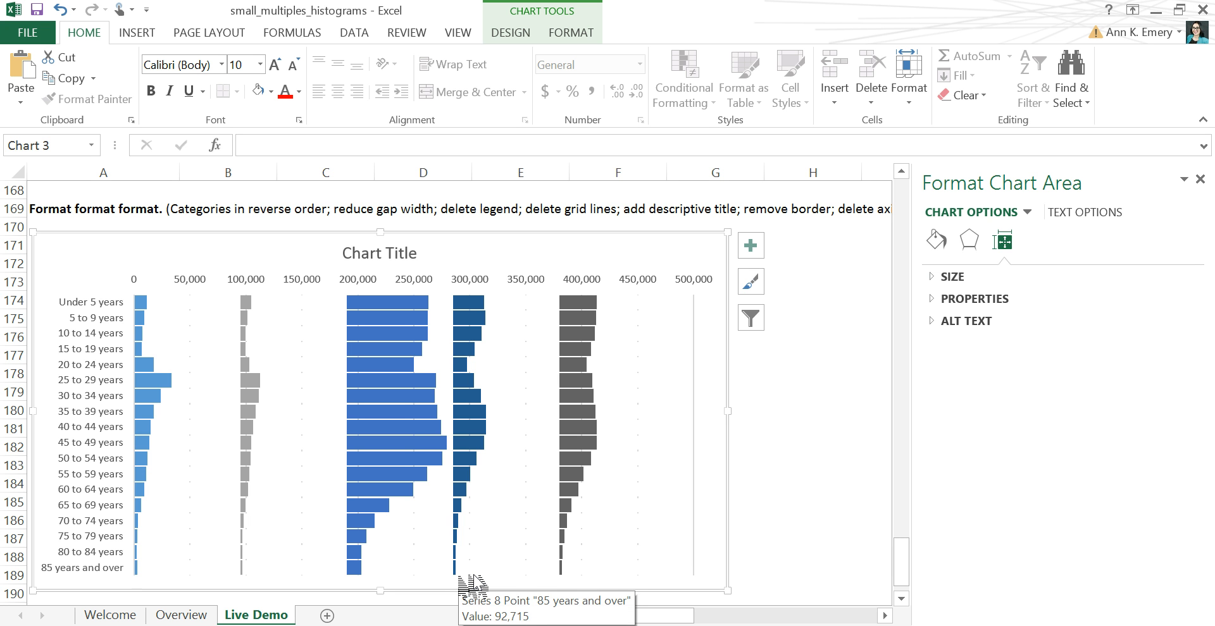
{"action": "left_click", "coordinate": [469, 554]}
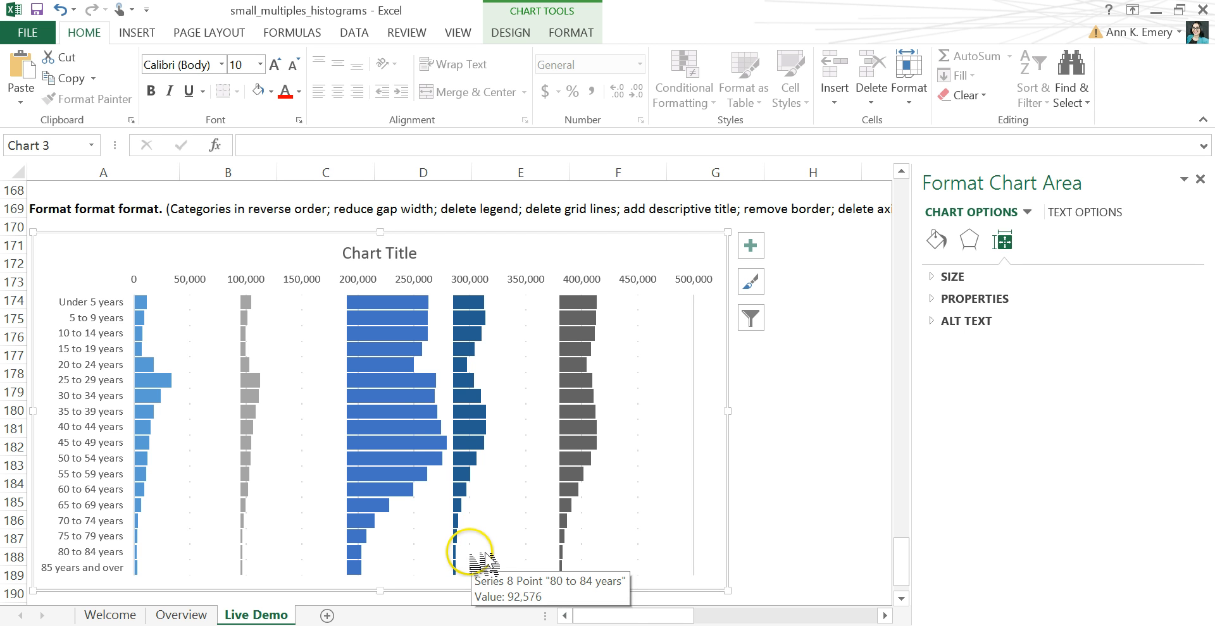
Shrink the chart's plot area from its upper edge down to about row 177, leaving blank space below the title
{"action": "left_click", "coordinate": [302, 298]}
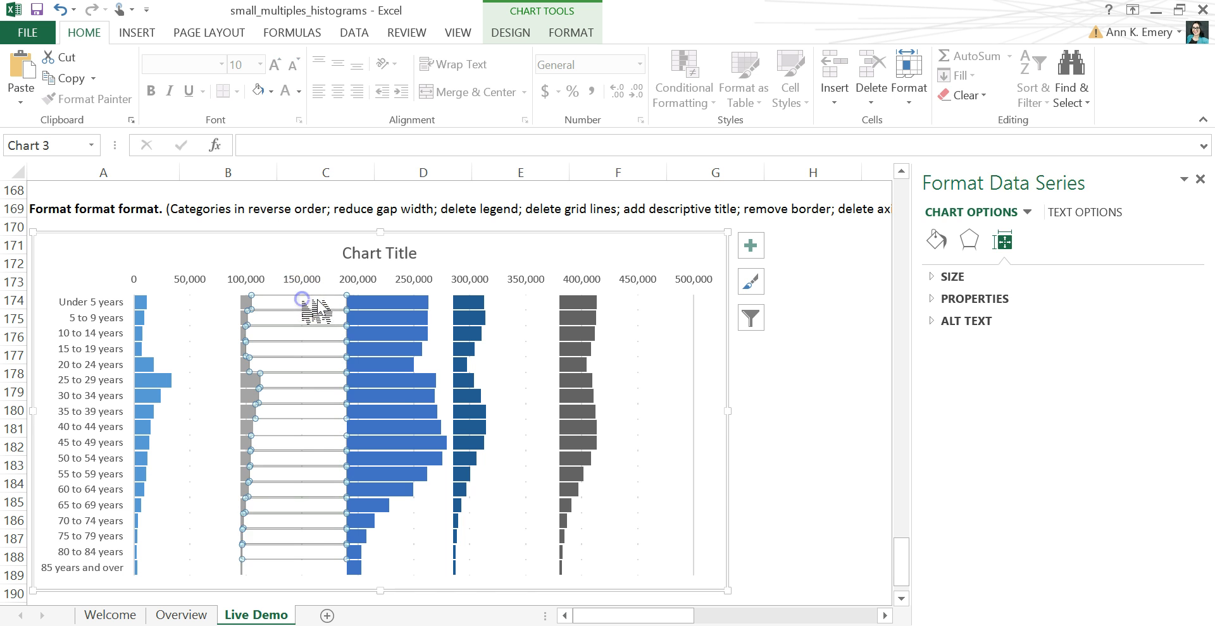
{"action": "left_click", "coordinate": [303, 296]}
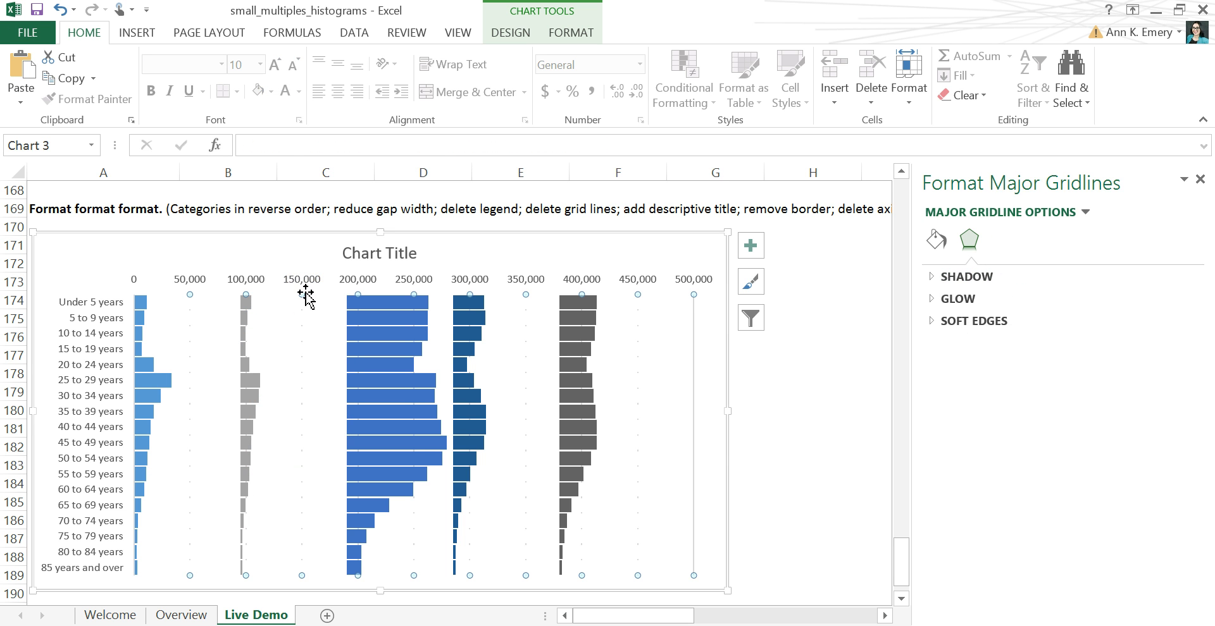
{"action": "left_click", "coordinate": [307, 298]}
{"action": "left_click", "coordinate": [604, 366]}
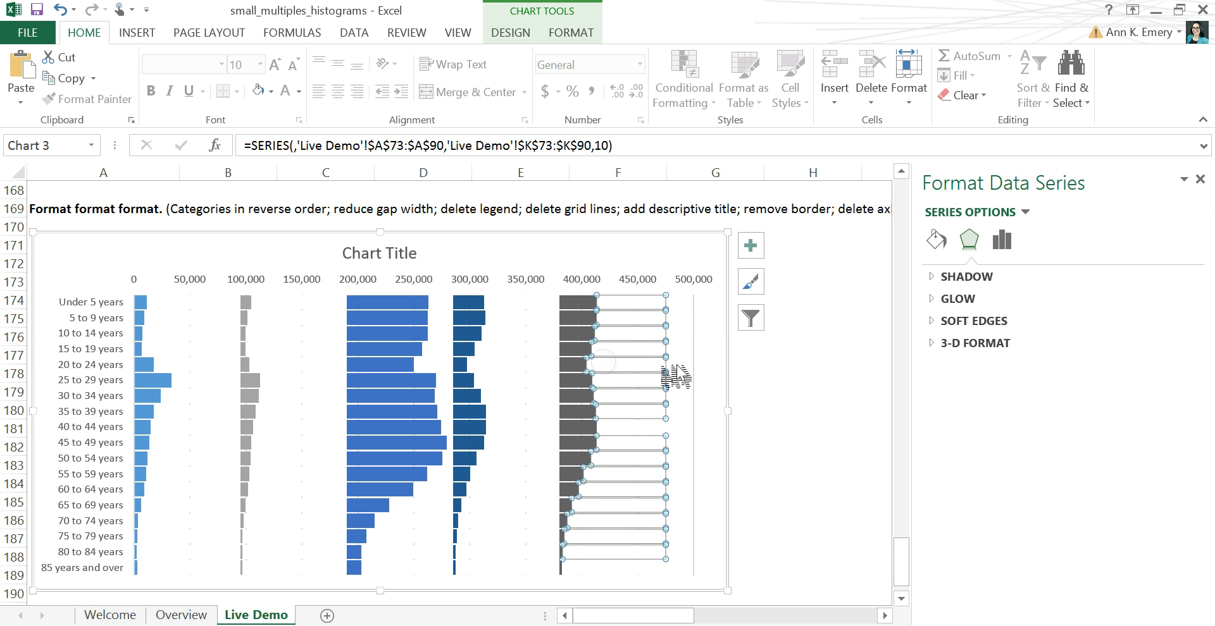
{"action": "left_click", "coordinate": [685, 366]}
{"action": "left_click", "coordinate": [642, 371]}
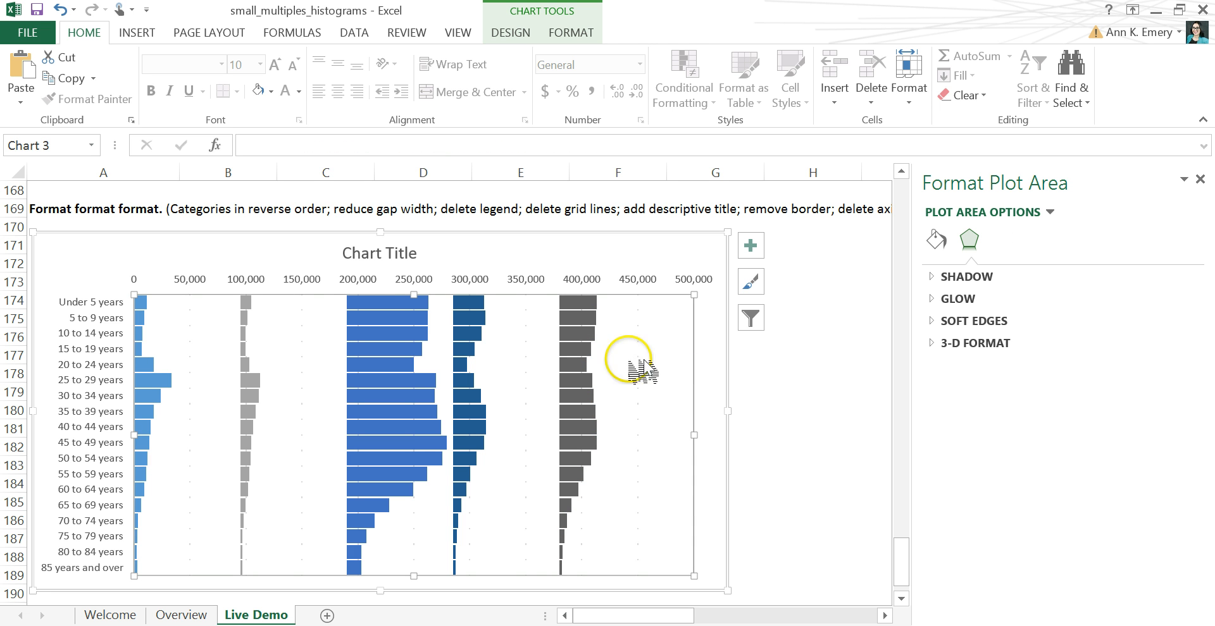
{"action": "left_click_drag", "start_coordinate": [414, 295], "coordinate": [413, 309]}
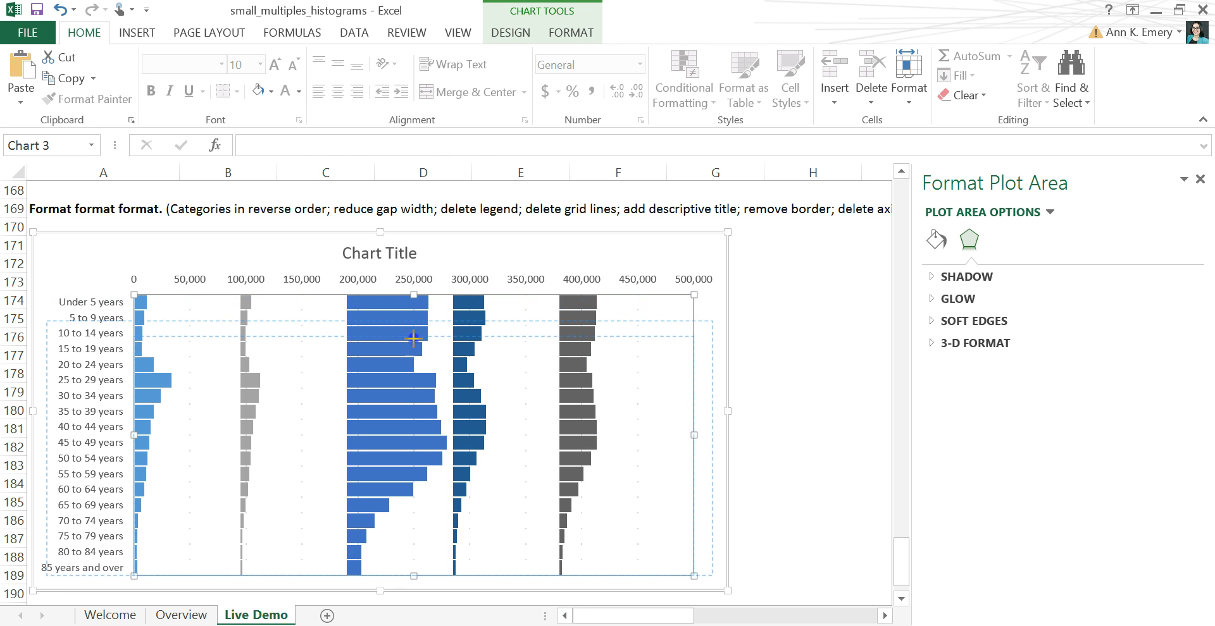
{"action": "left_click_drag", "start_coordinate": [412, 353], "coordinate": [416, 362]}
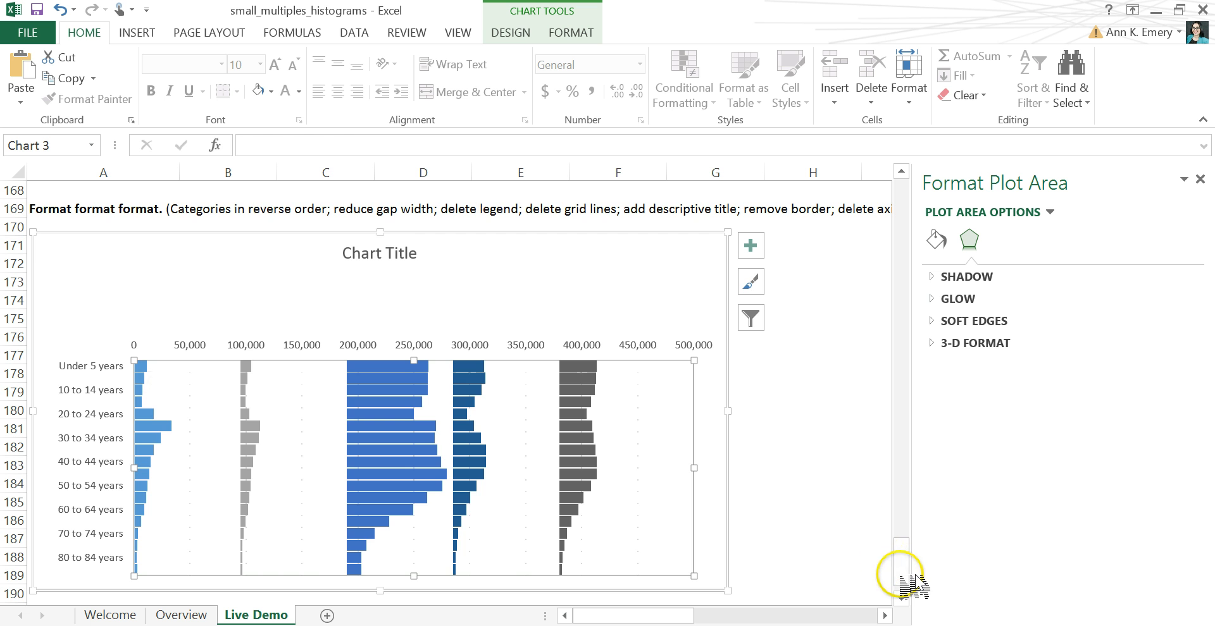
Copy the county names in B4:F4 of the original data table and paste them below the chart, starting in A191
{"action": "left_click_drag", "start_coordinate": [902, 576], "coordinate": [917, 196]}
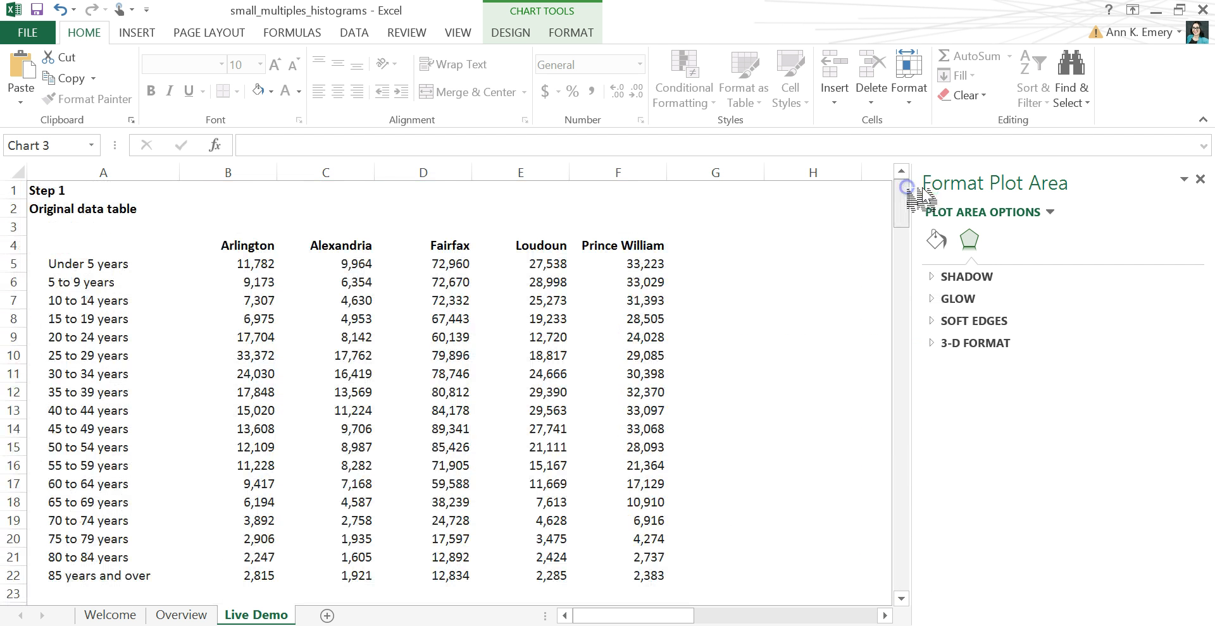
{"action": "left_click_drag", "start_coordinate": [242, 243], "coordinate": [638, 241]}
{"action": "key", "text": "ctrl+c"}
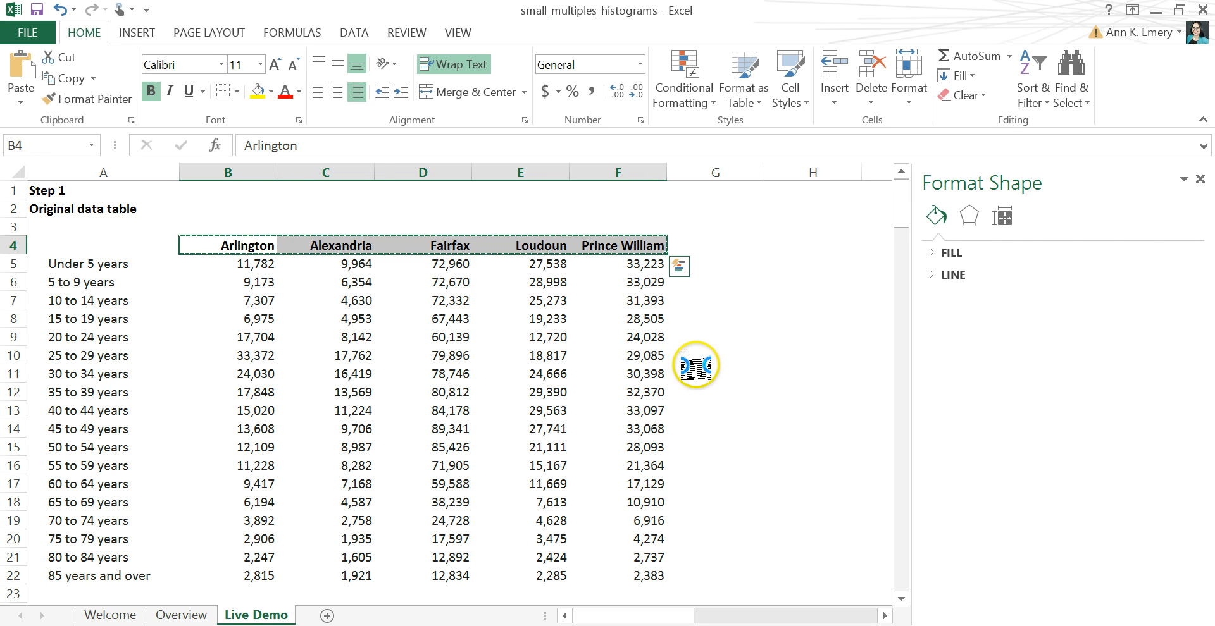
{"action": "left_click_drag", "start_coordinate": [909, 220], "coordinate": [911, 585]}
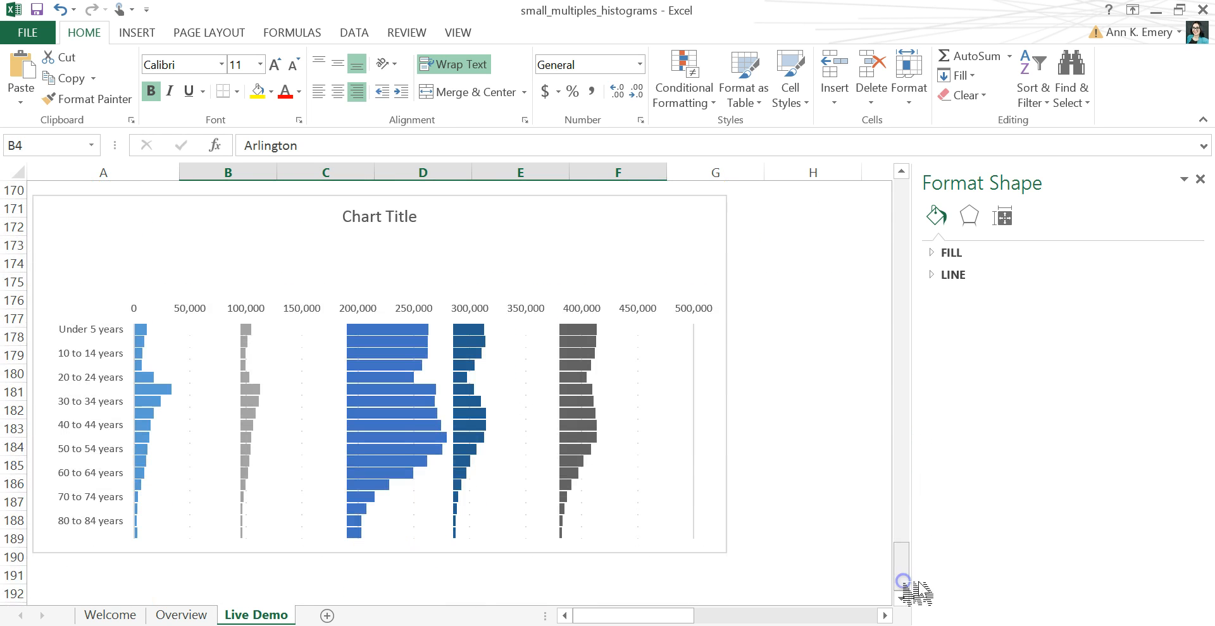
{"action": "left_click", "coordinate": [147, 572]}
{"action": "key", "text": "ctrl+v"}
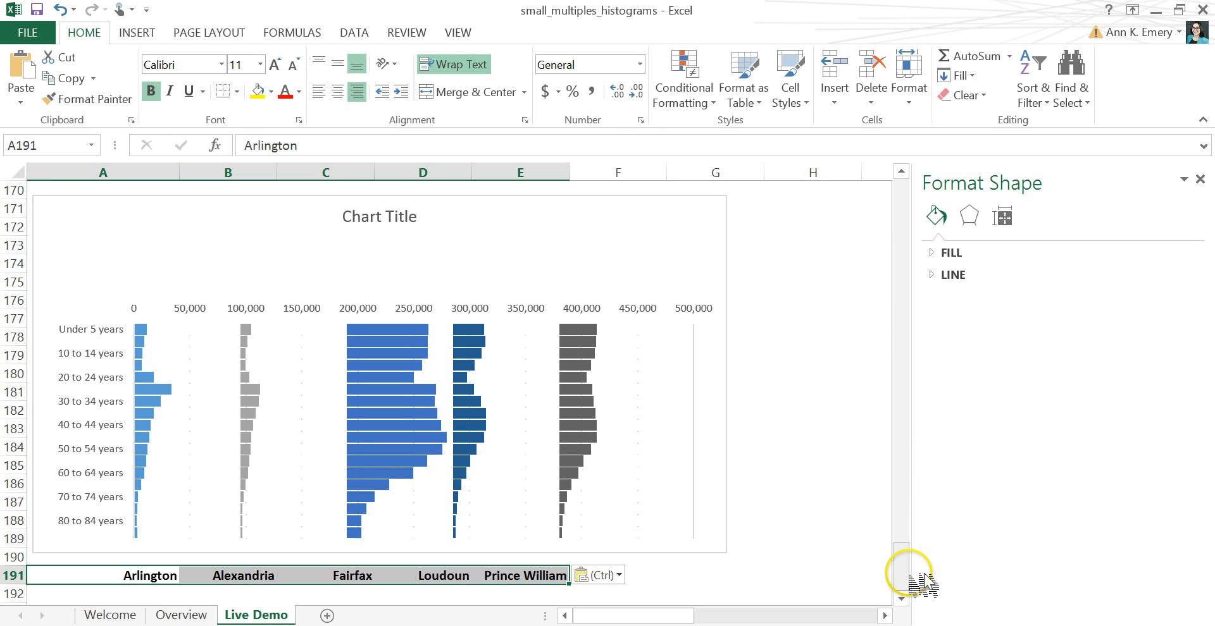
Copy the total residents figures in B24:F24 and paste them as values only below the county names, starting in A192
{"action": "left_click_drag", "start_coordinate": [909, 577], "coordinate": [909, 204]}
{"action": "scroll", "coordinate": [460, 529], "scroll_direction": "down", "scroll_amount": 1}
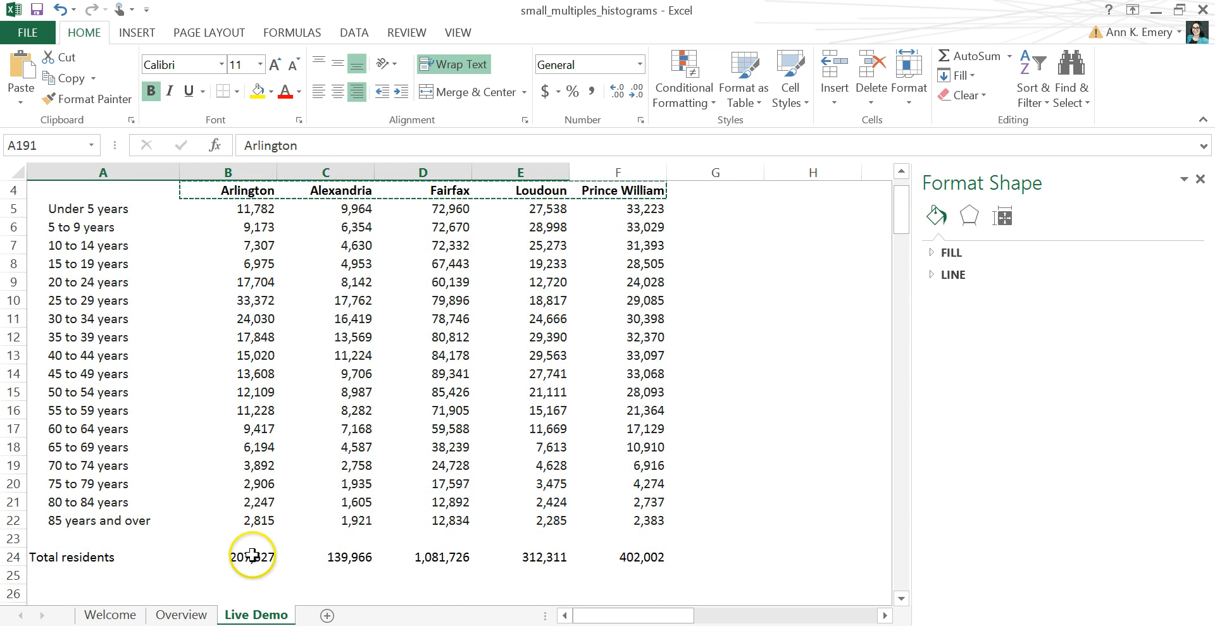
{"action": "left_click_drag", "start_coordinate": [246, 555], "coordinate": [640, 556]}
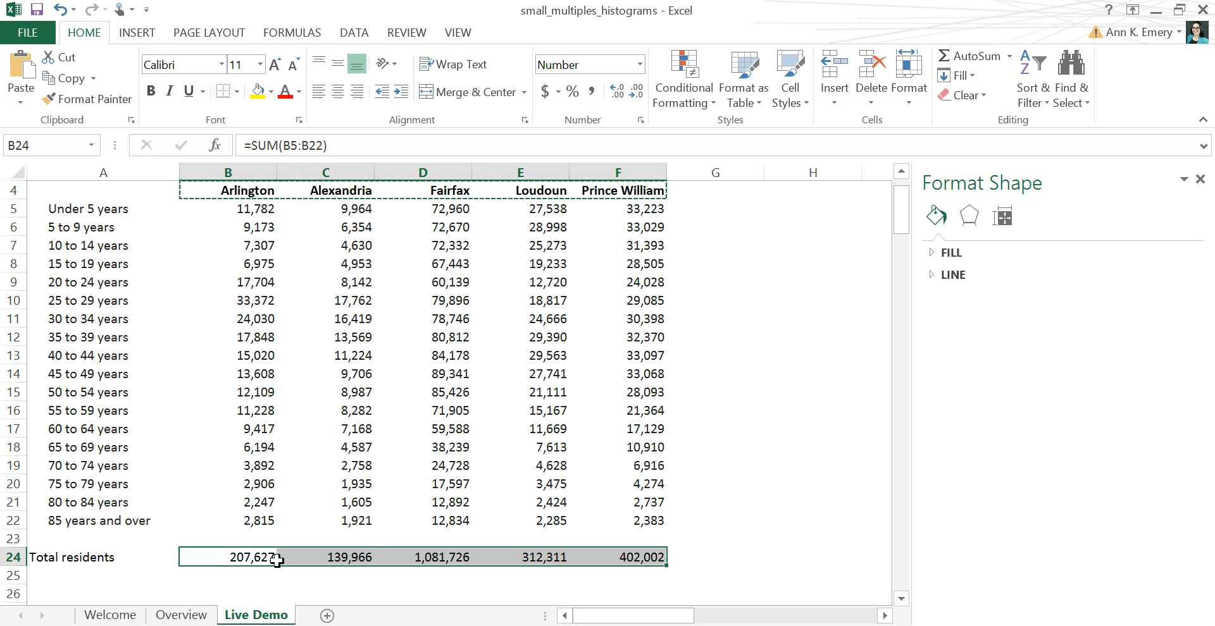
{"action": "key", "text": "ctrl+c"}
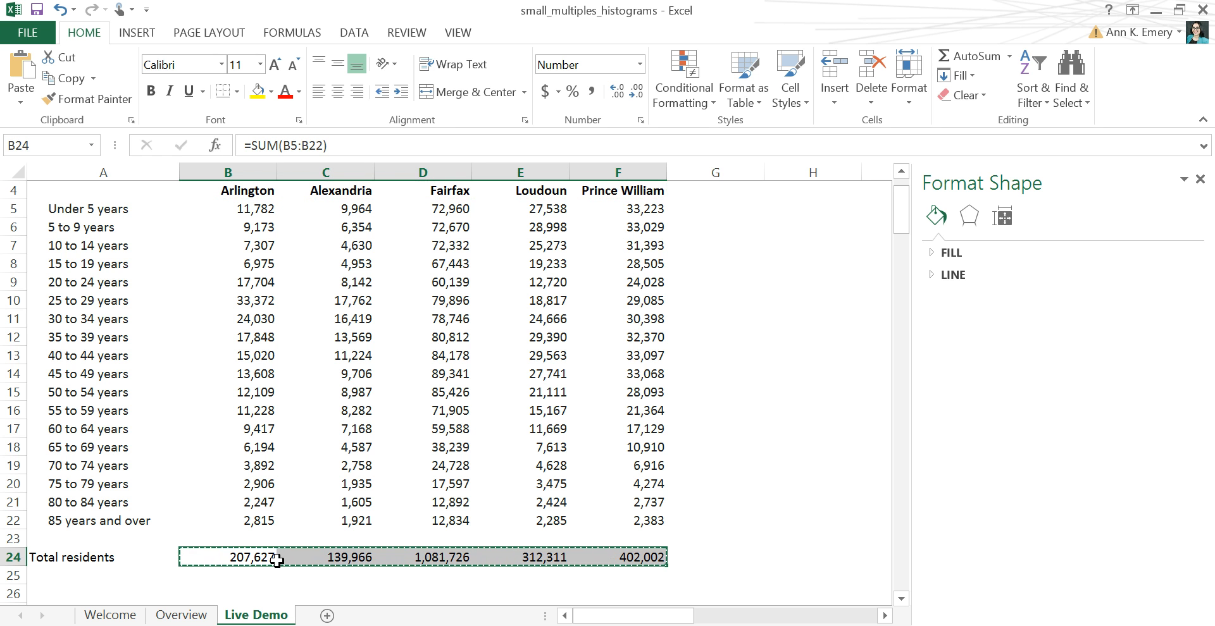
{"action": "left_click", "coordinate": [845, 341]}
{"action": "left_click_drag", "start_coordinate": [914, 239], "coordinate": [895, 540]}
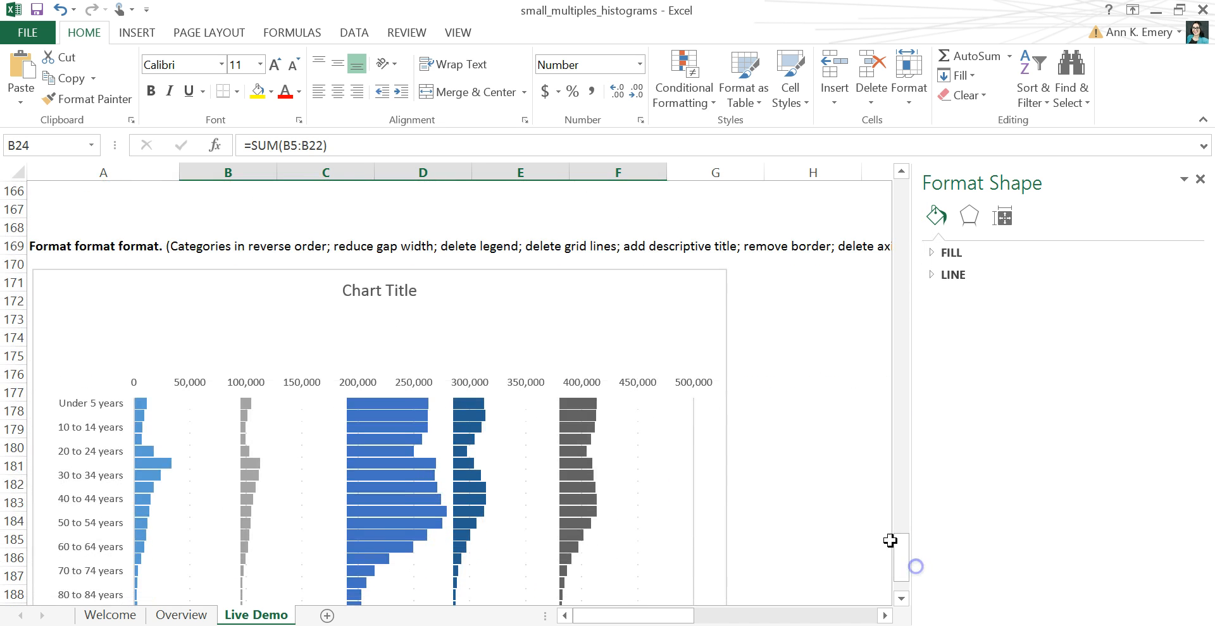
{"action": "scroll", "coordinate": [594, 401], "scroll_direction": "down", "scroll_amount": 3}
{"action": "left_click", "coordinate": [138, 500]}
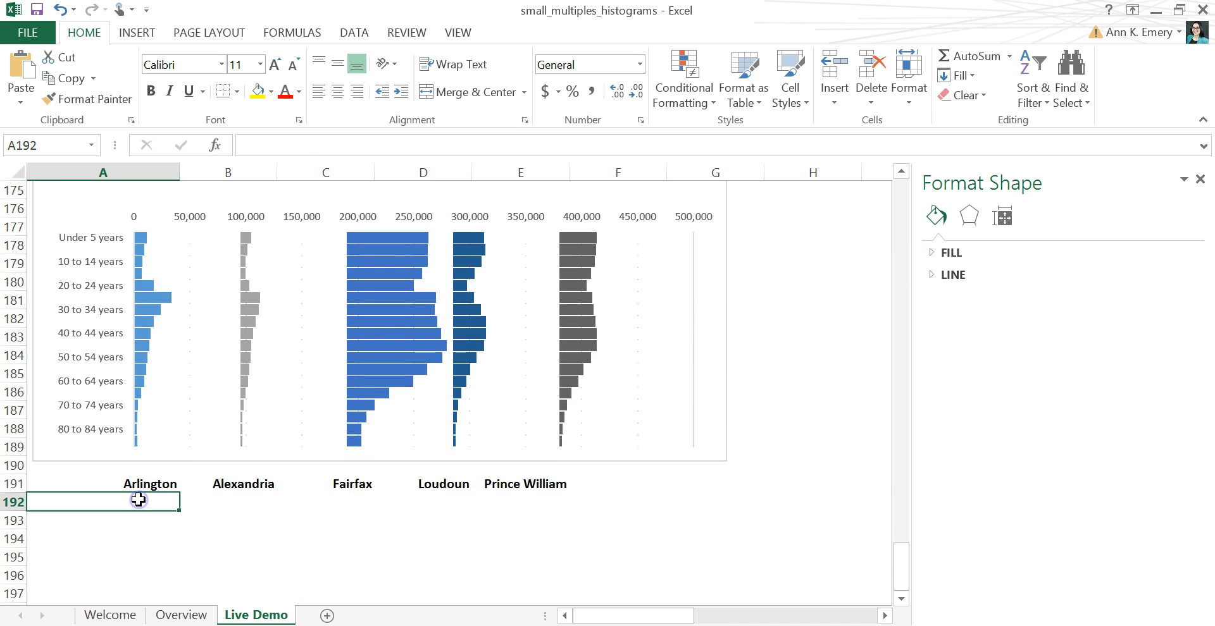
{"action": "left_click", "coordinate": [24, 102]}
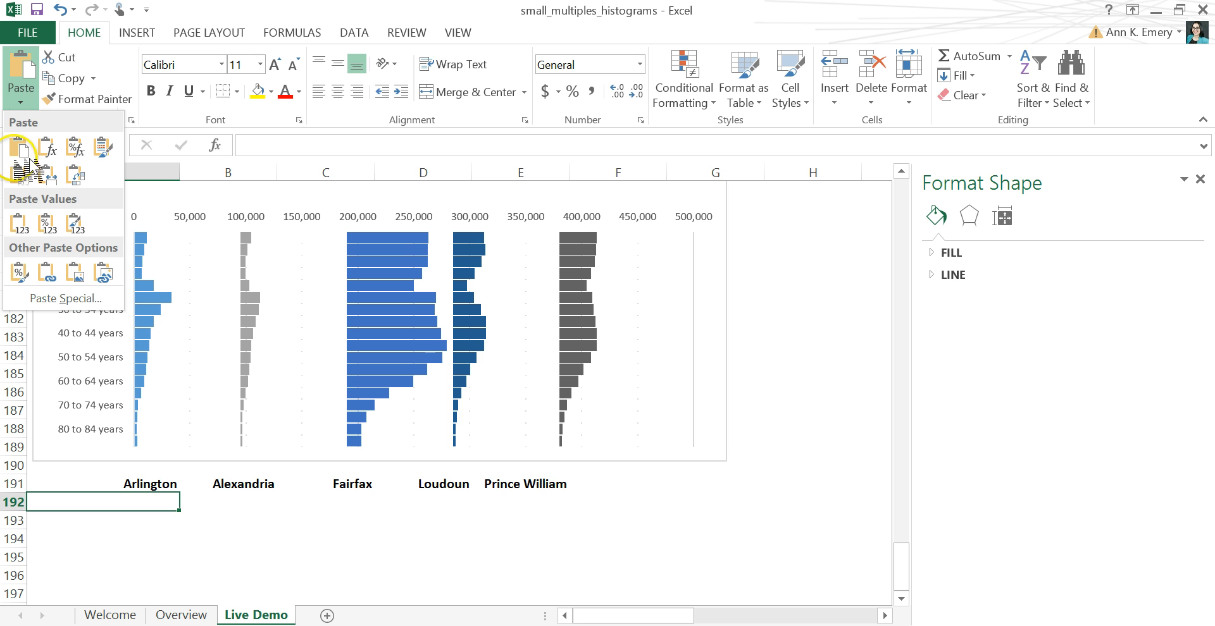
{"action": "left_click", "coordinate": [65, 298]}
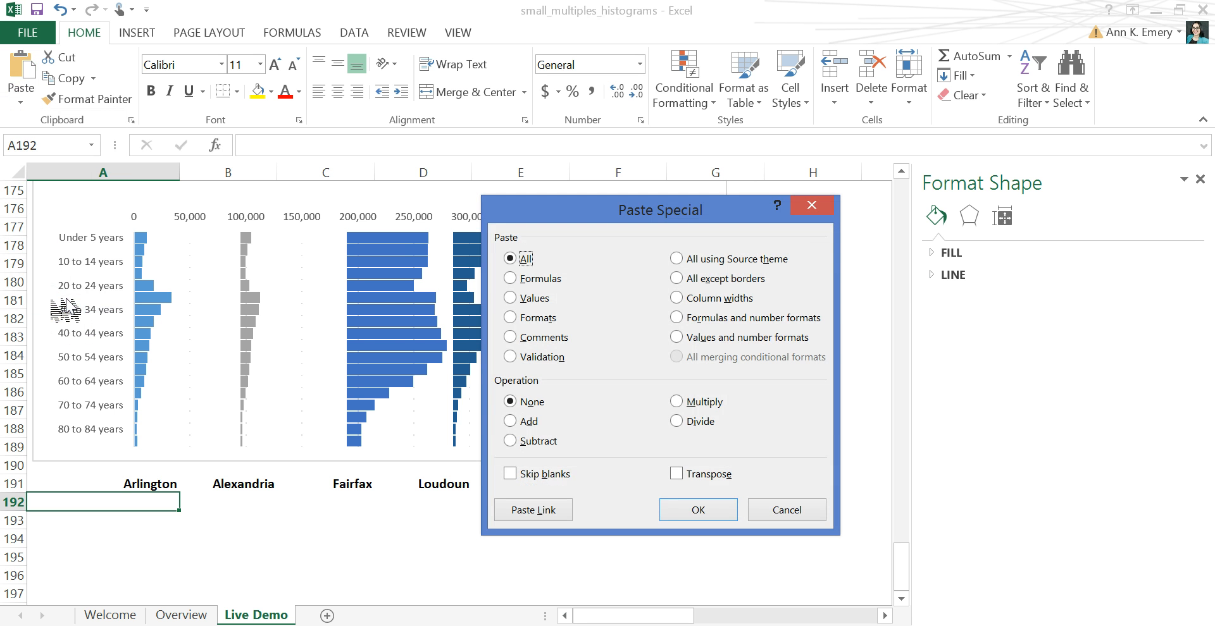
{"action": "left_click", "coordinate": [524, 302]}
{"action": "left_click", "coordinate": [692, 509]}
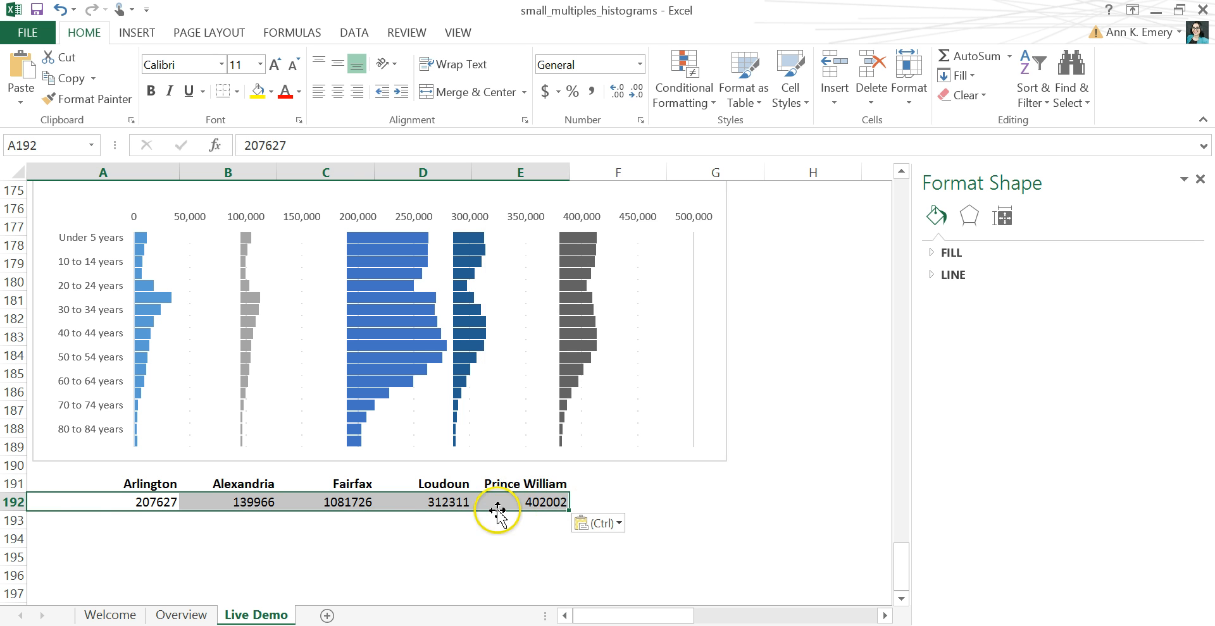
Insert a text box above the first county's bars reading "Arlington" with "207,627" on a second line
{"action": "scroll", "coordinate": [436, 509], "scroll_direction": "up", "scroll_amount": 1}
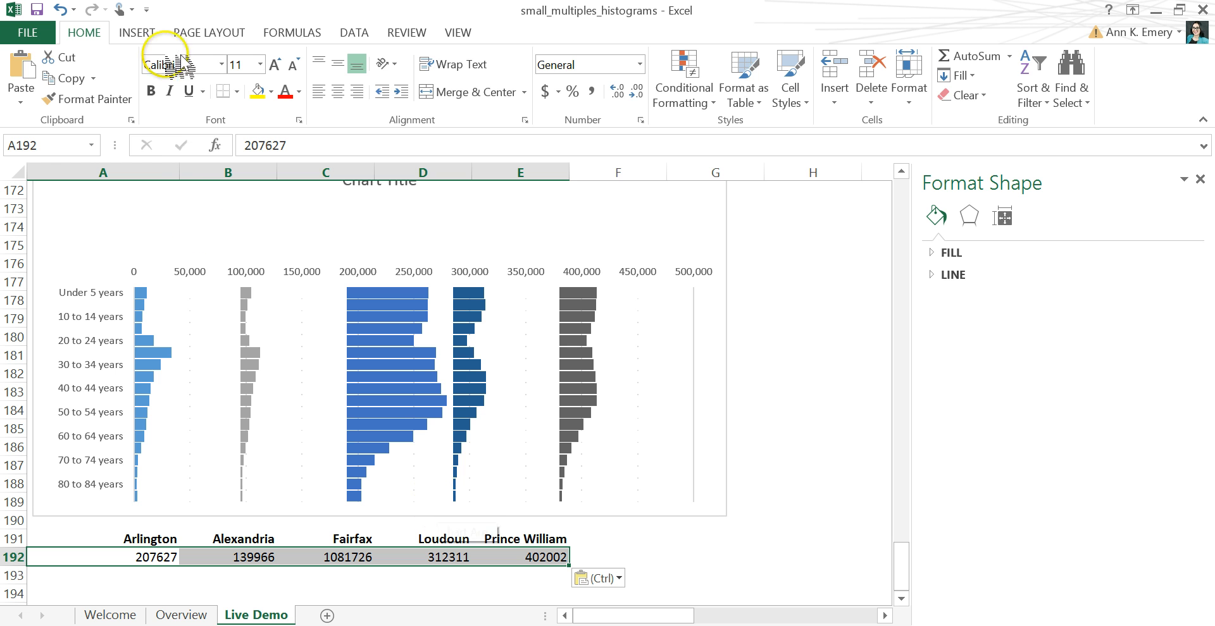
{"action": "left_click", "coordinate": [146, 32]}
{"action": "left_click", "coordinate": [145, 31]}
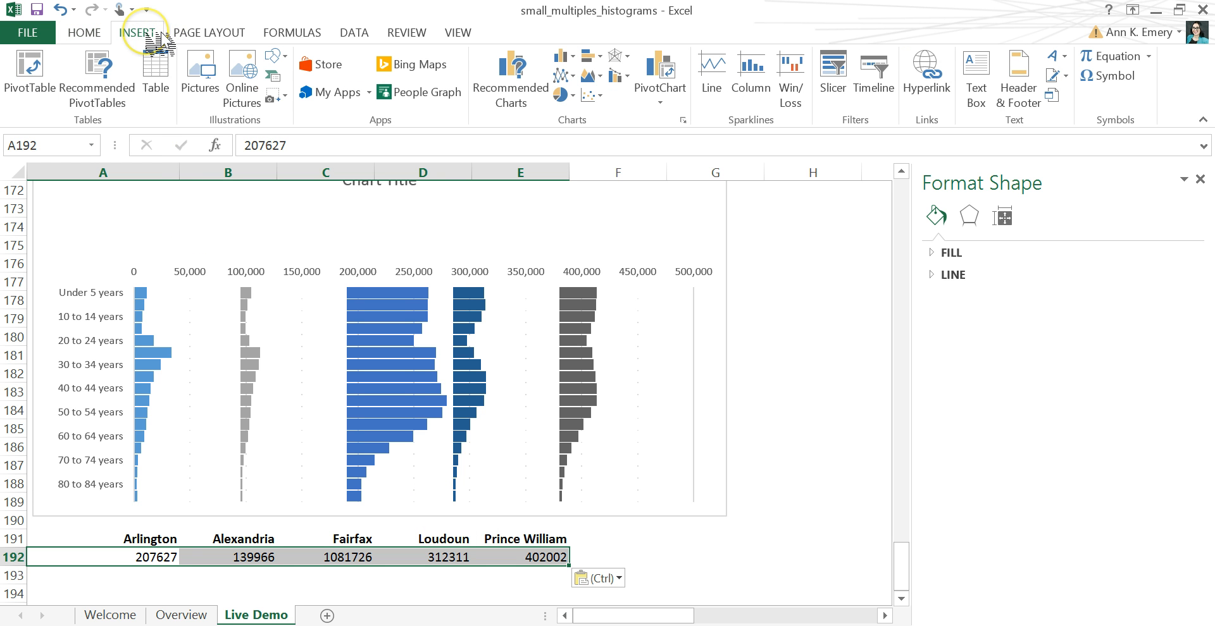
{"action": "left_click", "coordinate": [88, 35]}
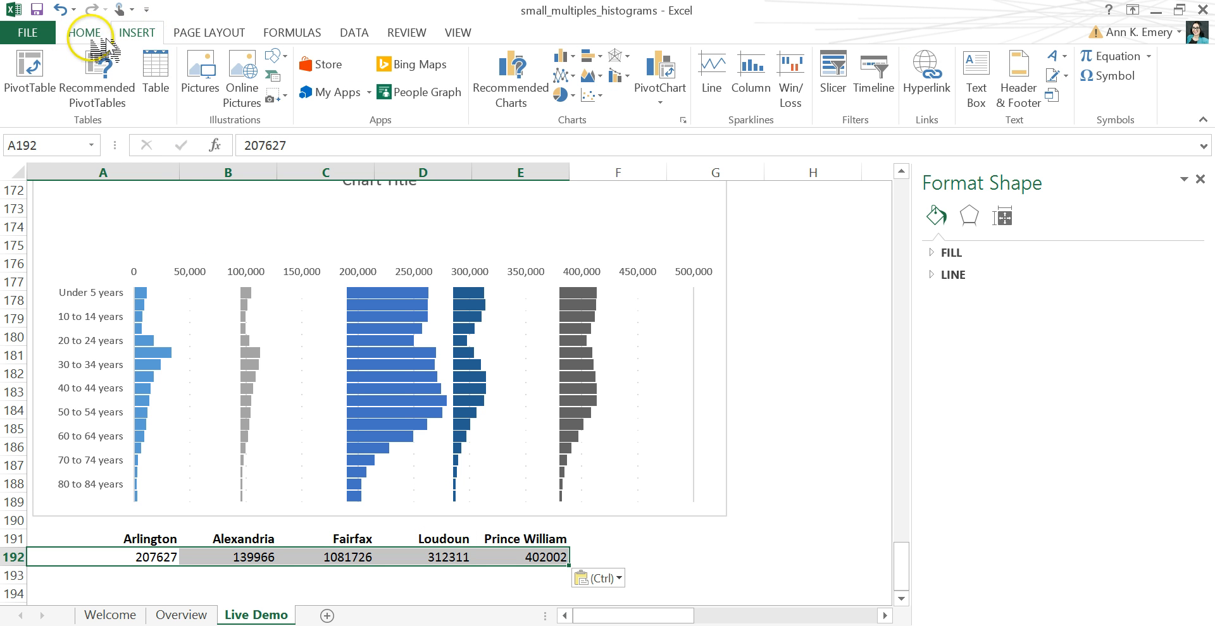
{"action": "left_click", "coordinate": [144, 33]}
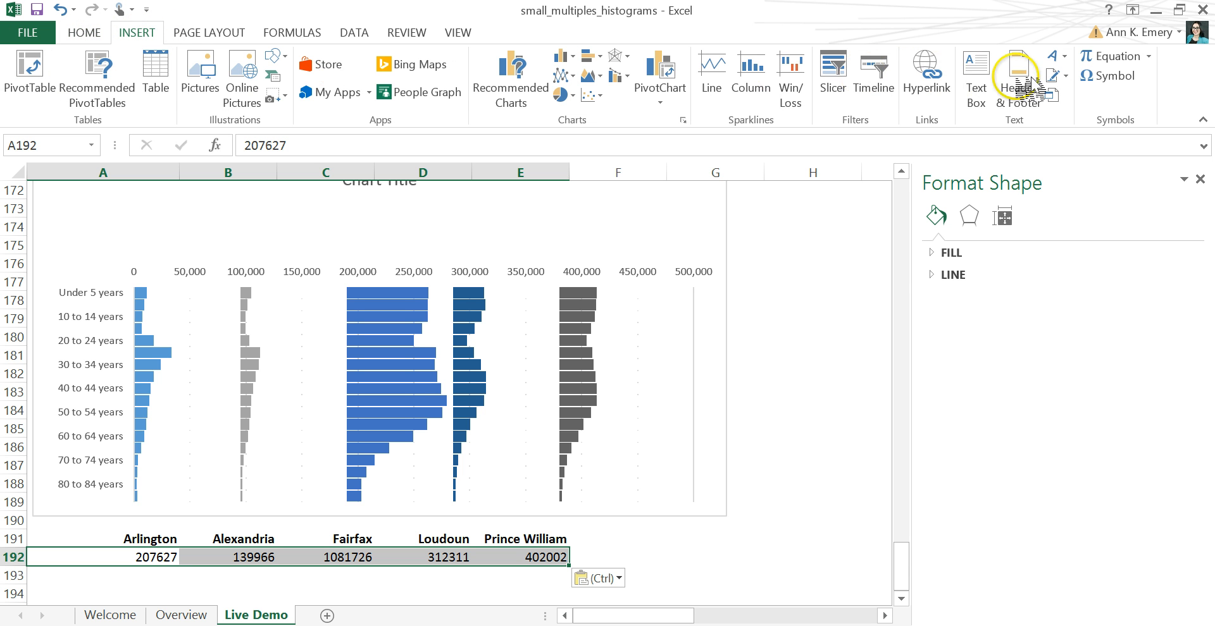
{"action": "left_click", "coordinate": [995, 100]}
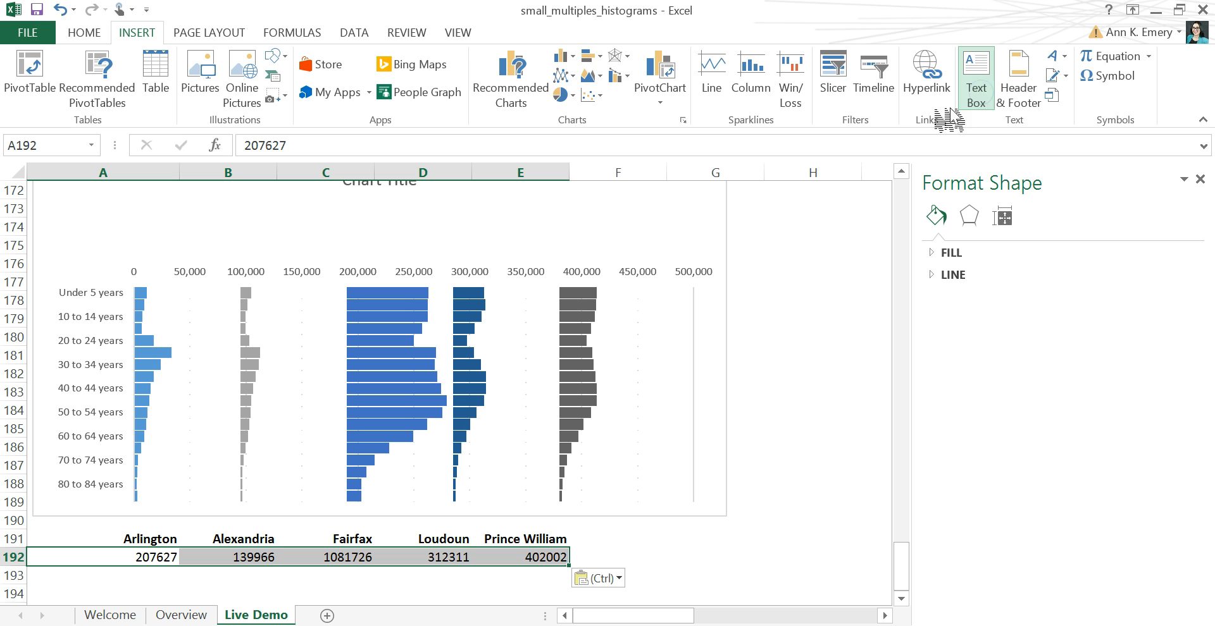
{"action": "mouse_move", "coordinate": [115, 226]}
{"action": "left_mouse_down"}
{"action": "mouse_move", "coordinate": [201, 261]}
{"action": "mouse_move", "coordinate": [257, 259]}
{"action": "left_mouse_up"}
{"action": "type", "text": "Arling"}
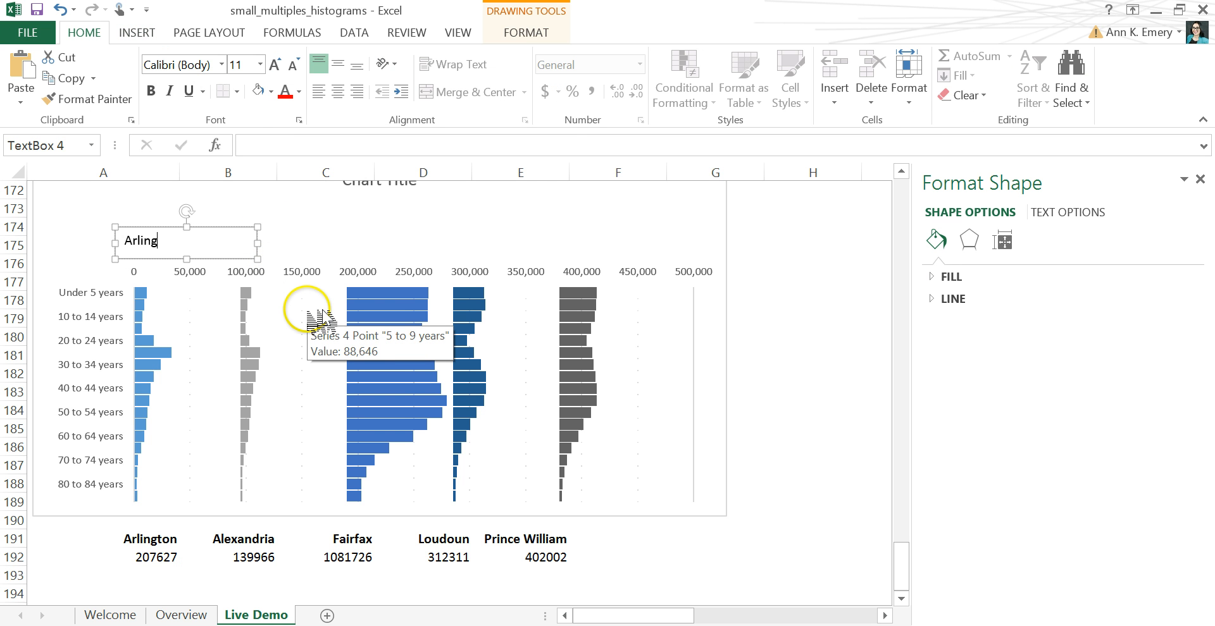
{"action": "type", "text": "ton"}
{"action": "key", "text": "Return"}
{"action": "type", "text": "207,627"}
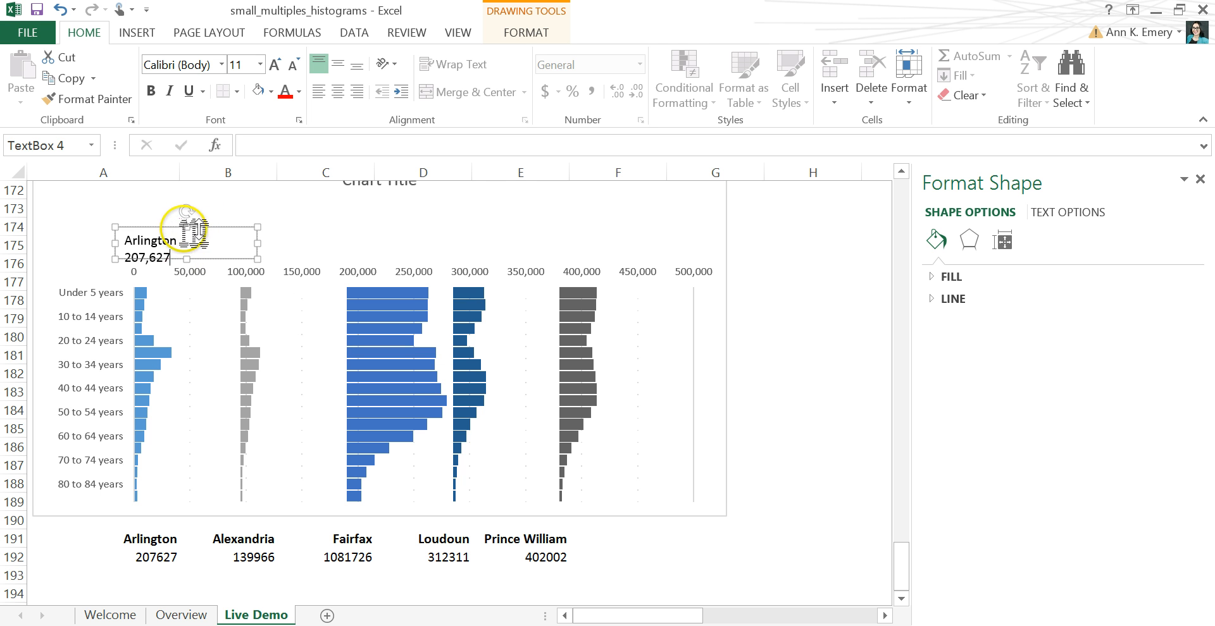
Make the Arlington text box taller so both lines fit, and bold the county name
{"action": "mouse_move", "coordinate": [184, 226]}
{"action": "left_mouse_down"}
{"action": "mouse_move", "coordinate": [193, 201]}
{"action": "mouse_move", "coordinate": [109, 217]}
{"action": "left_mouse_up"}
{"action": "left_click", "coordinate": [157, 216]}
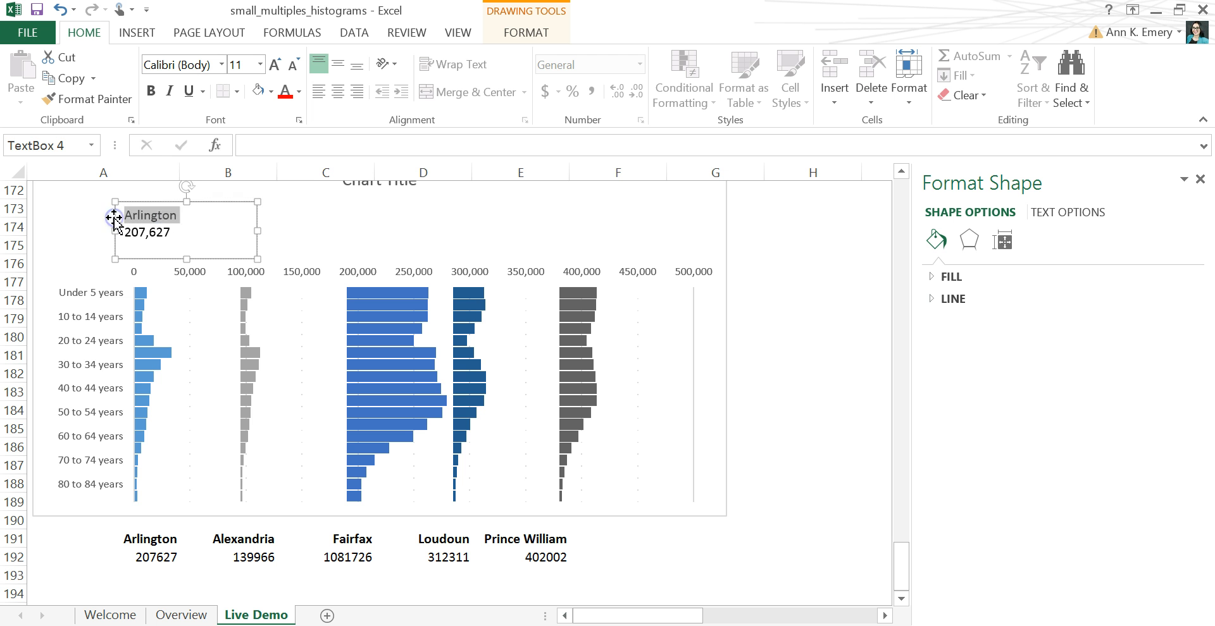
{"action": "key", "text": "ctrl+b"}
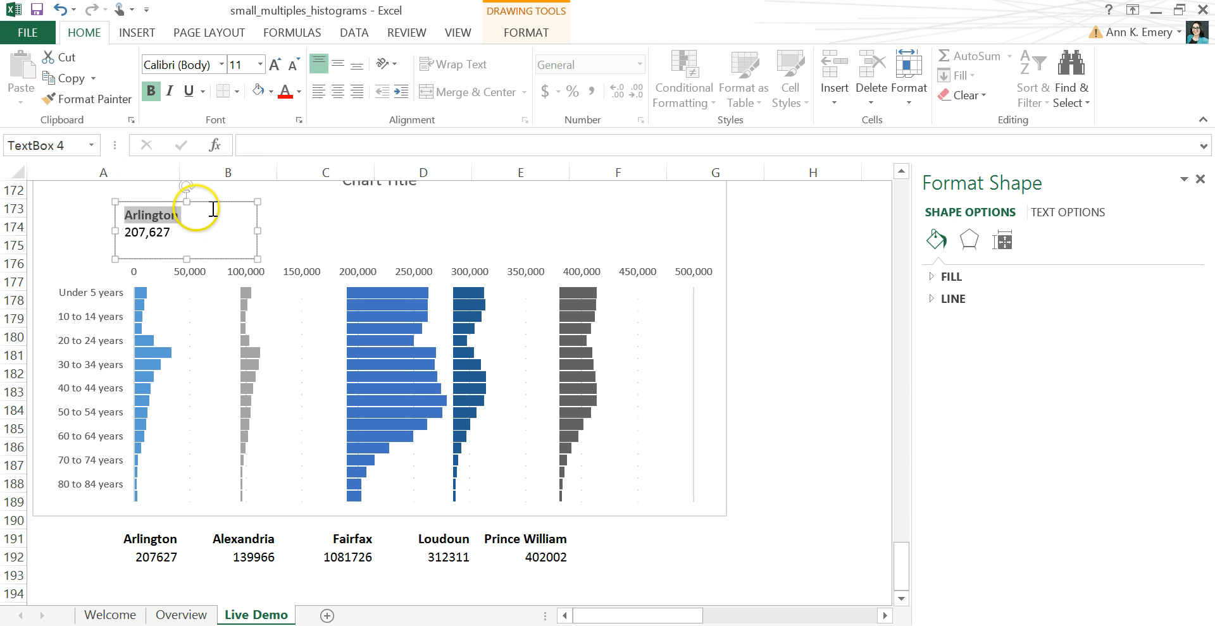
{"action": "left_click", "coordinate": [176, 233]}
Duplicate the Arlington text box and place the copy above the second county's bars
{"action": "left_click", "coordinate": [195, 203]}
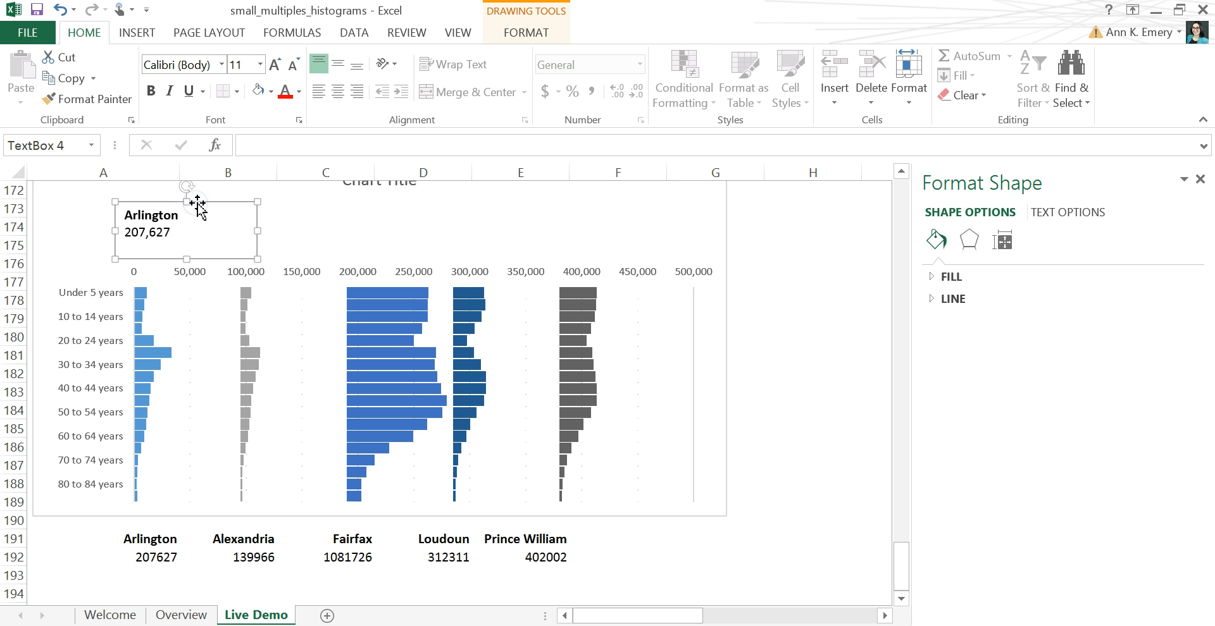
{"action": "left_click", "coordinate": [285, 212]}
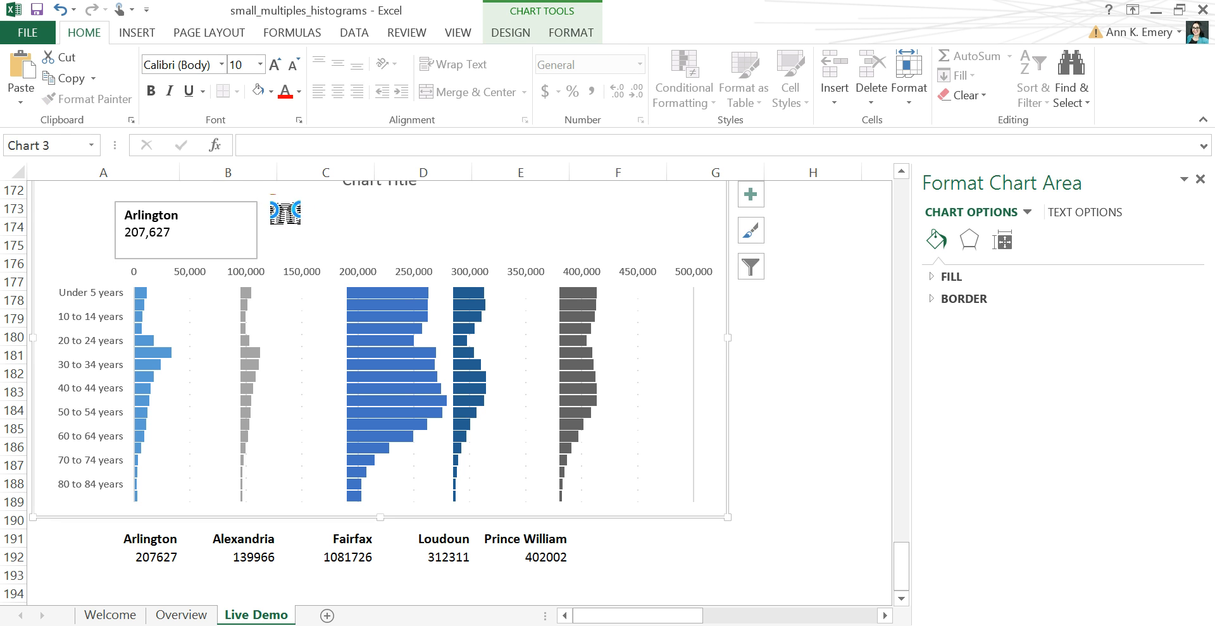
{"action": "key", "text": "ctrl+v"}
{"action": "mouse_move", "coordinate": [89, 222]}
{"action": "left_mouse_down"}
{"action": "mouse_move", "coordinate": [290, 258]}
{"action": "mouse_move", "coordinate": [256, 231]}
{"action": "mouse_move", "coordinate": [219, 229]}
{"action": "left_mouse_up"}
{"action": "left_click", "coordinate": [213, 224]}
{"action": "left_click", "coordinate": [60, 10]}
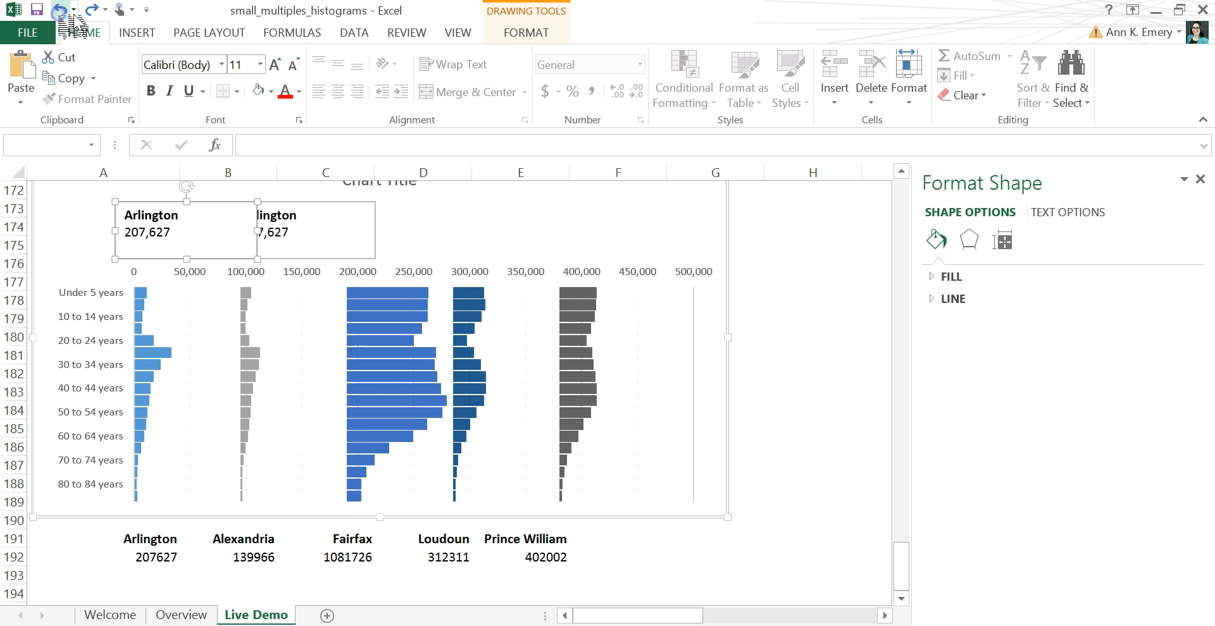
Narrow both text boxes from their right edges so they fit closely around their text
{"action": "left_click", "coordinate": [236, 217]}
{"action": "left_click_drag", "start_coordinate": [258, 231], "coordinate": [214, 233]}
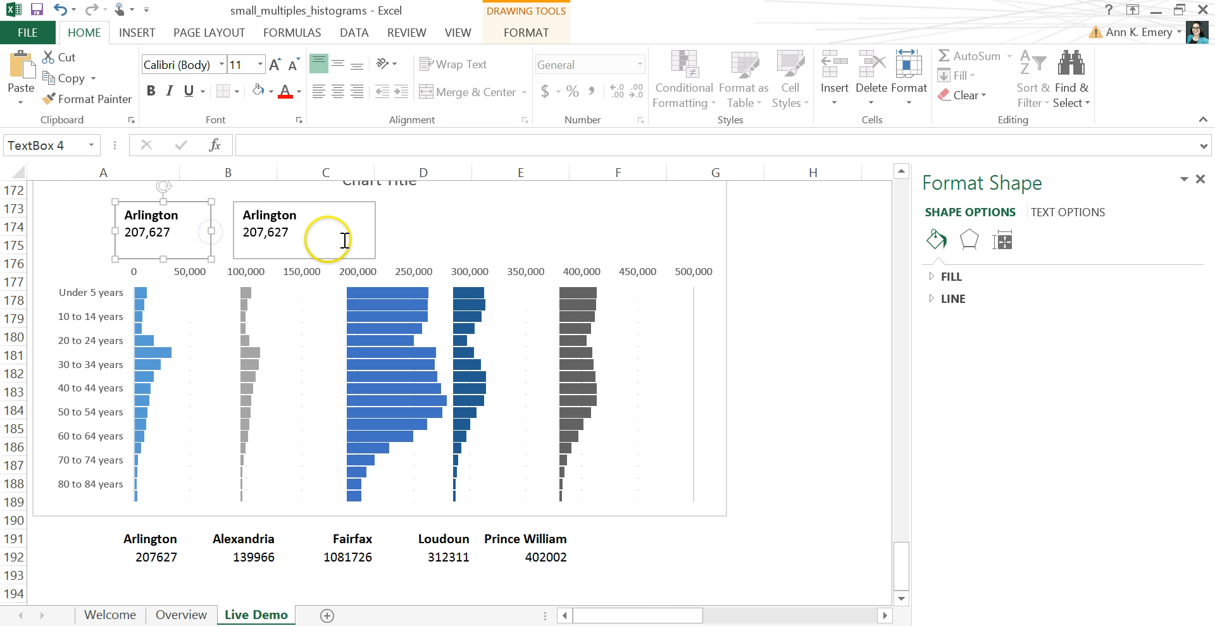
{"action": "left_click", "coordinate": [333, 238]}
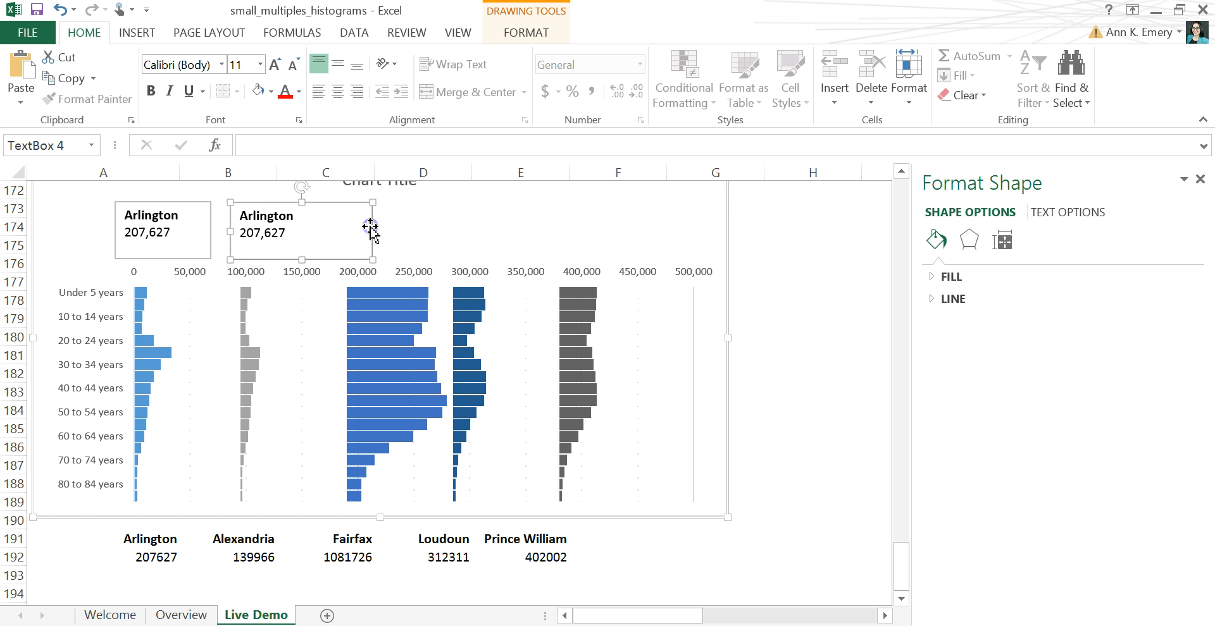
{"action": "left_click", "coordinate": [61, 9]}
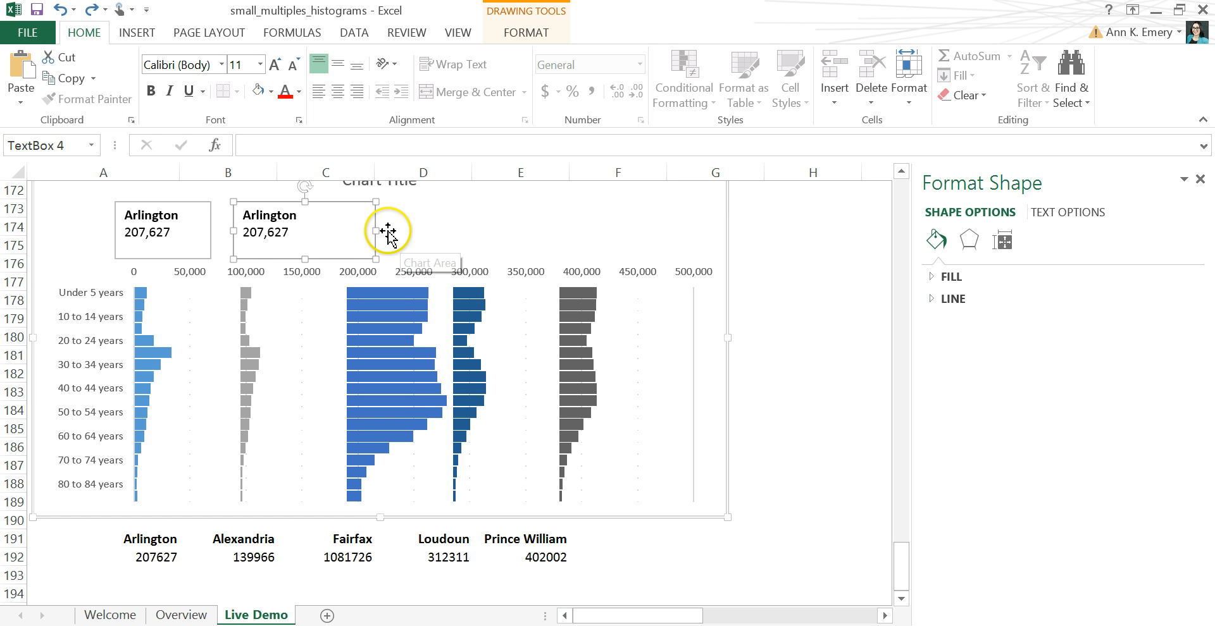
{"action": "left_click_drag", "start_coordinate": [376, 231], "coordinate": [322, 230]}
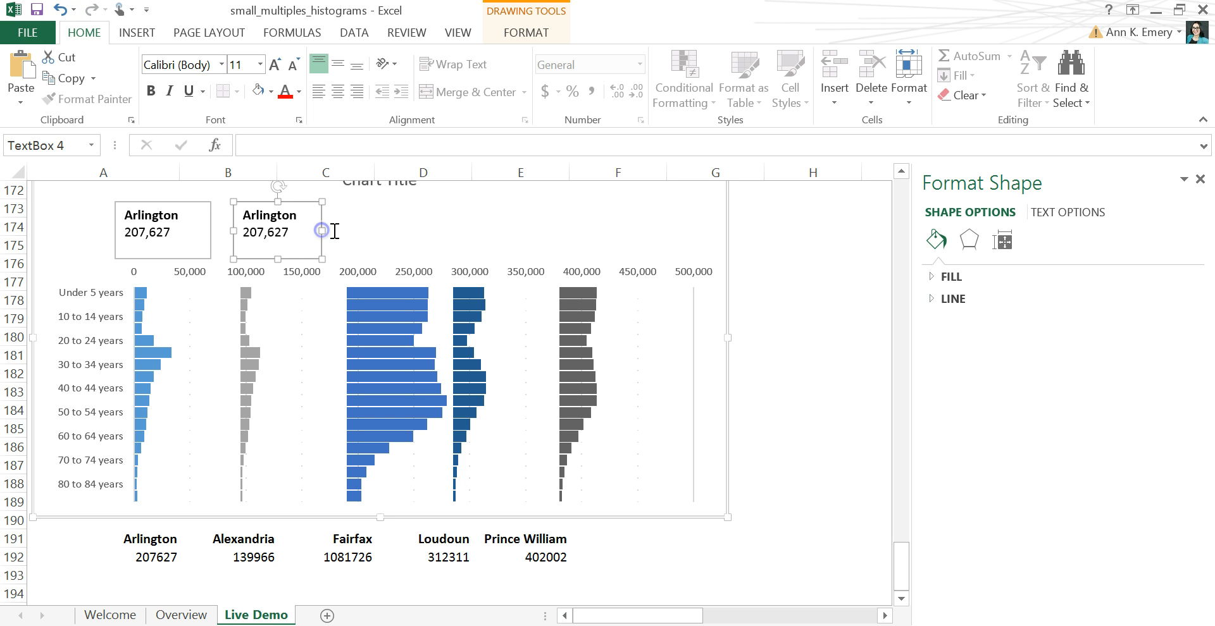
Change the second text box to read "Alexandria" with "139,966" on the second line
{"action": "double_click", "coordinate": [267, 215]}
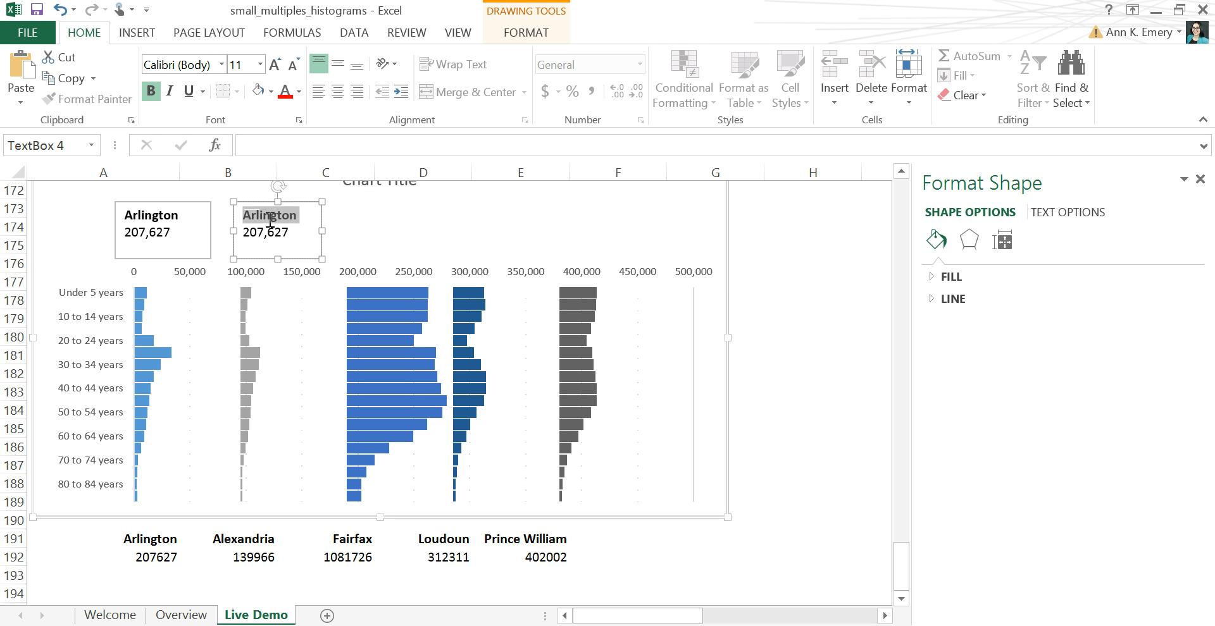
{"action": "type", "text": "Alexandria"}
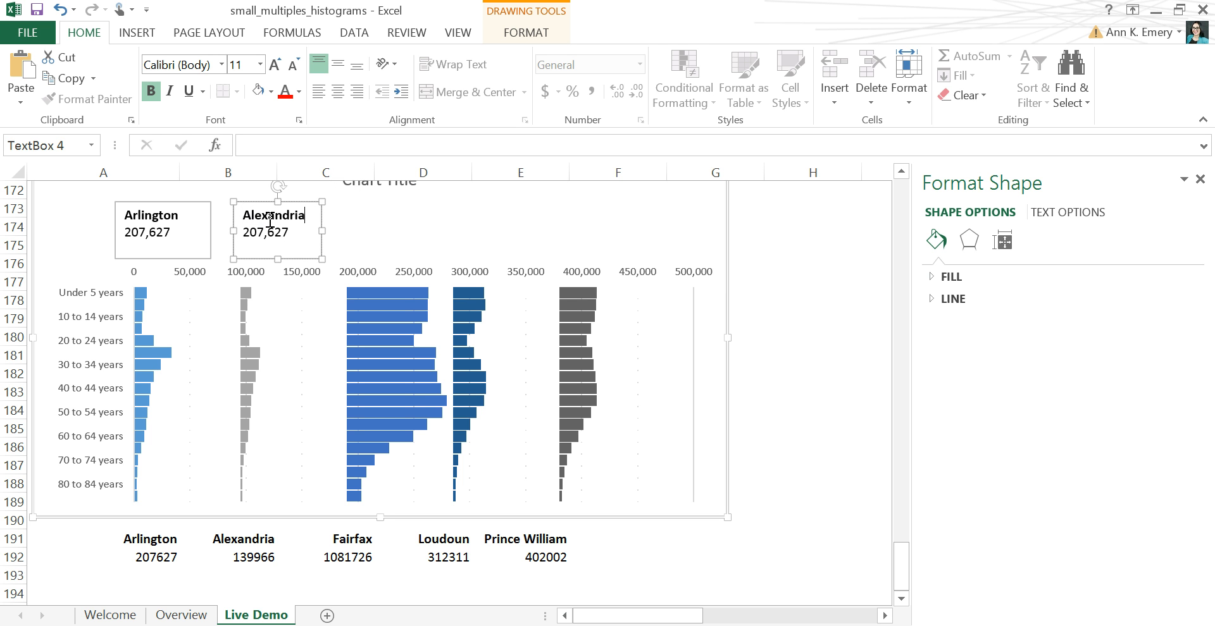
{"action": "double_click", "coordinate": [255, 234]}
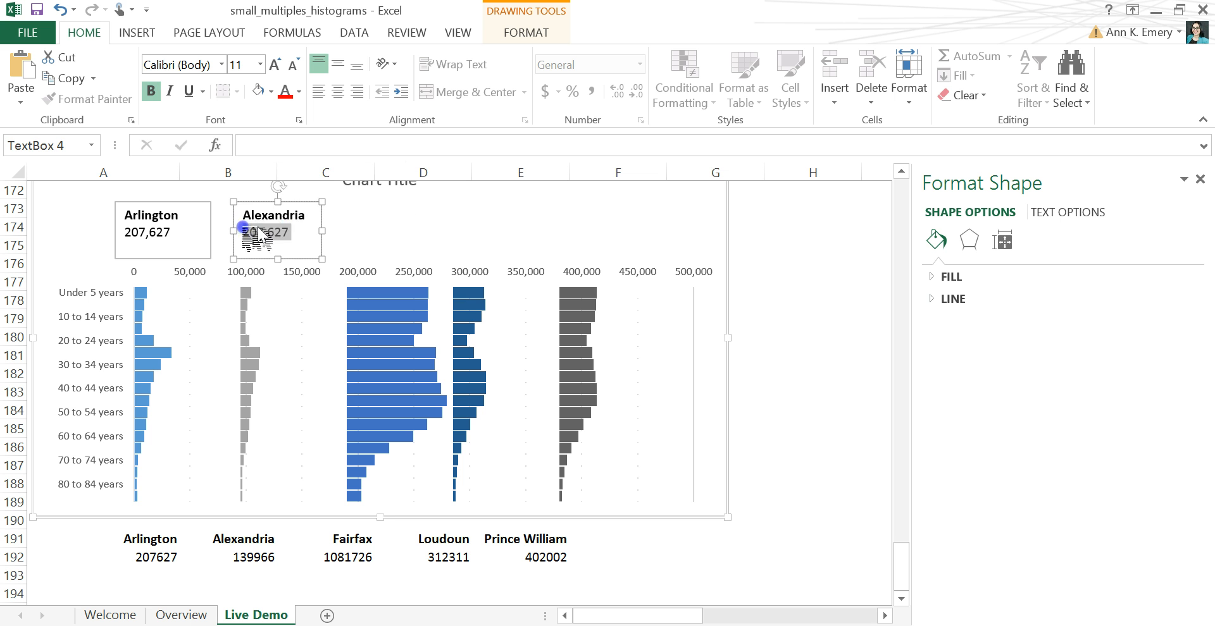
{"action": "type", "text": "139,966"}
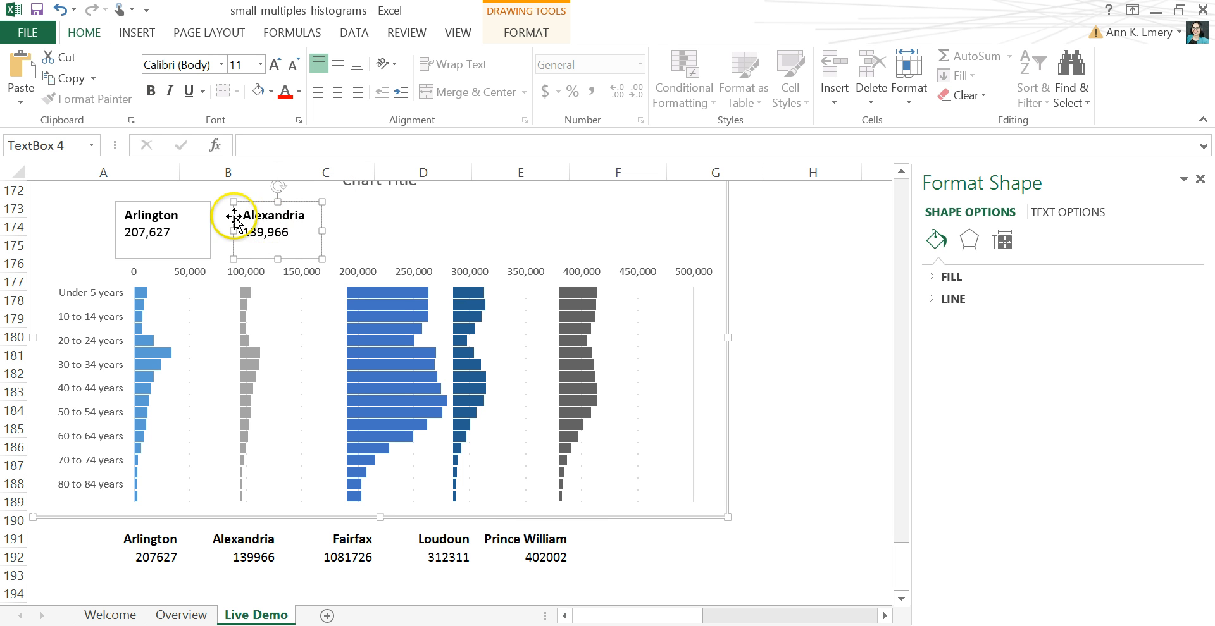
Duplicate the Alexandria text box and align the copy above the third county's bars
{"action": "left_click", "coordinate": [247, 203]}
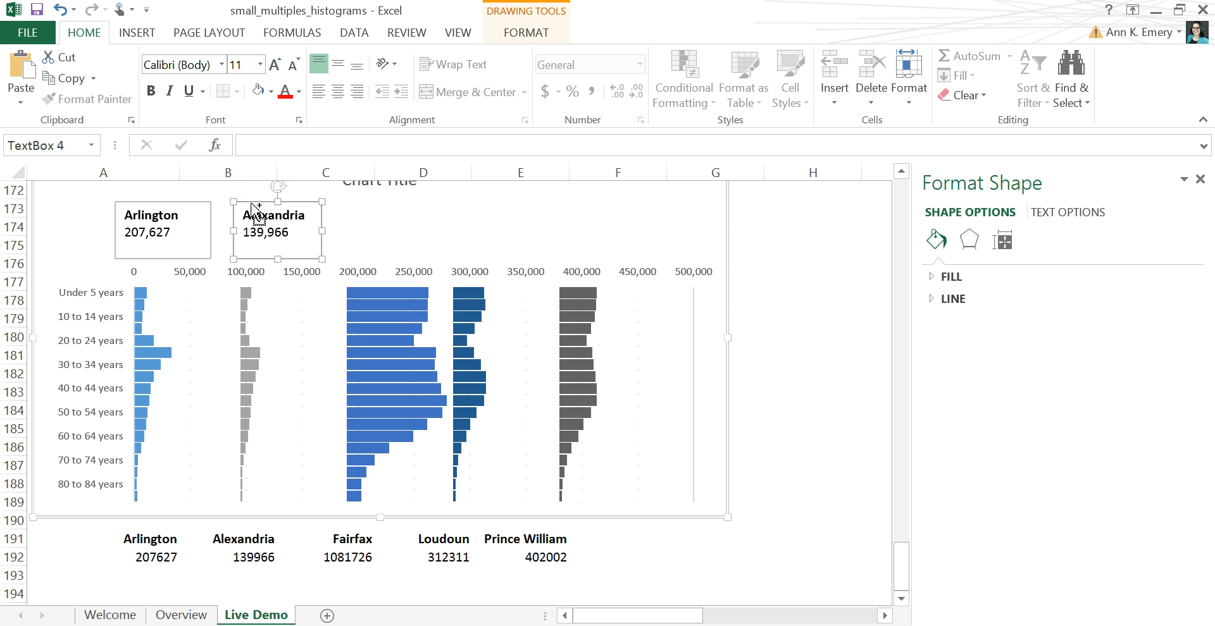
{"action": "left_click", "coordinate": [348, 222]}
{"action": "key", "text": "ctrl+v"}
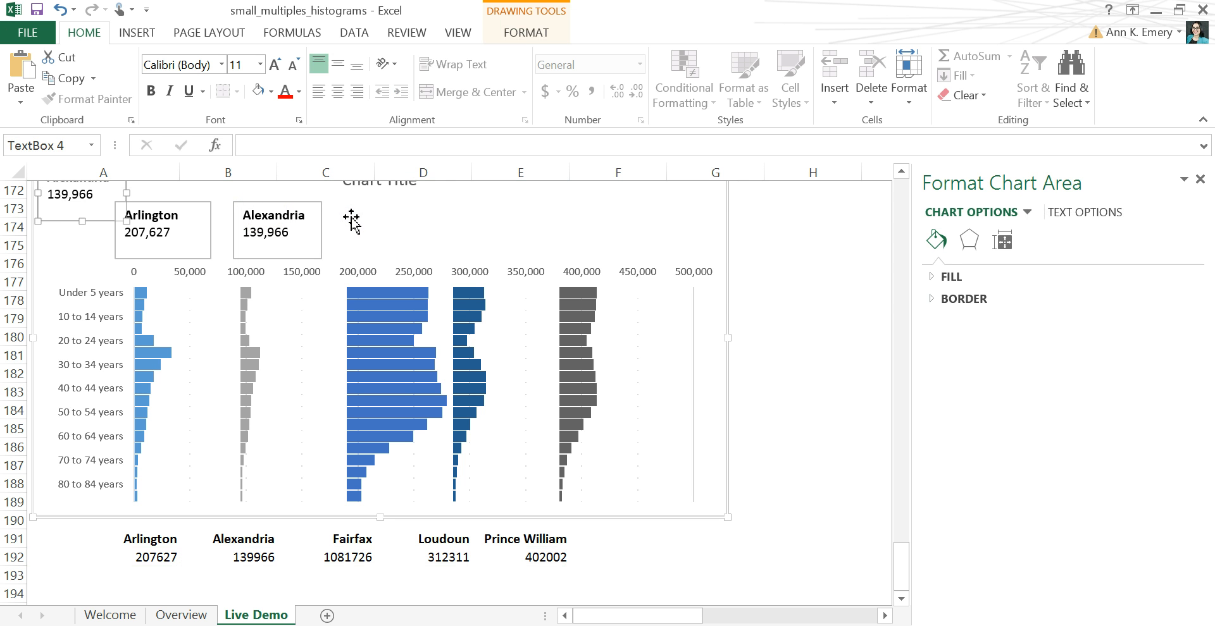
{"action": "left_click_drag", "start_coordinate": [95, 222], "coordinate": [408, 257]}
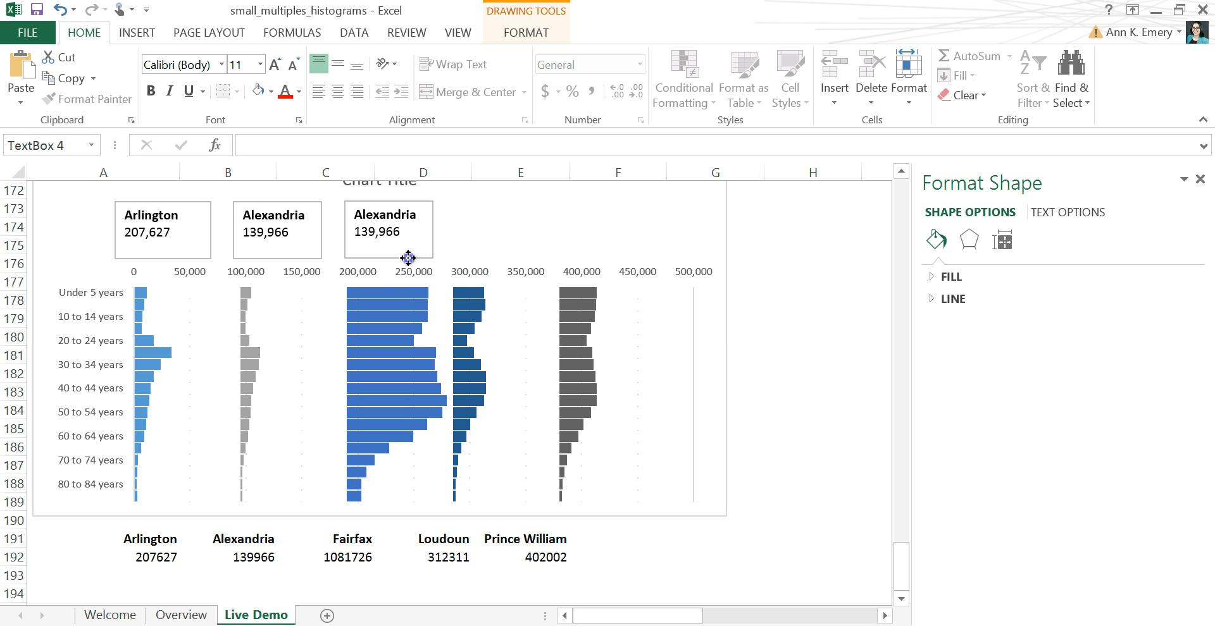
Change the third text box to read "Fairfax" with "1,081,726" on the second line
{"action": "left_click_drag", "start_coordinate": [353, 215], "coordinate": [445, 211]}
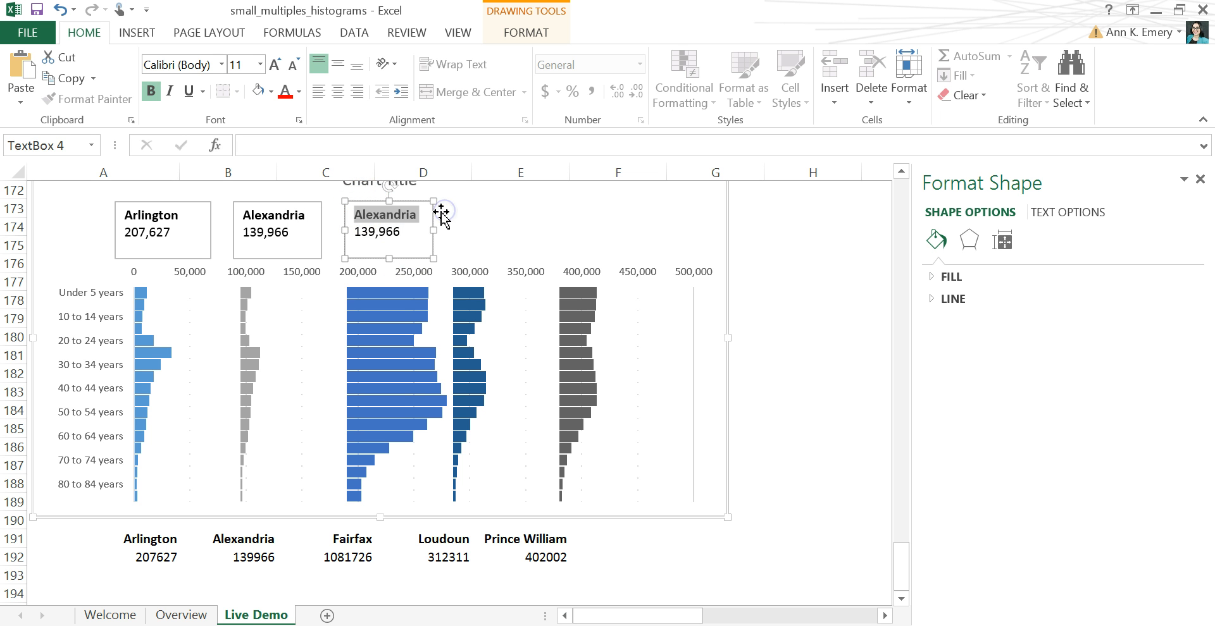
{"action": "type", "text": "Fairfax"}
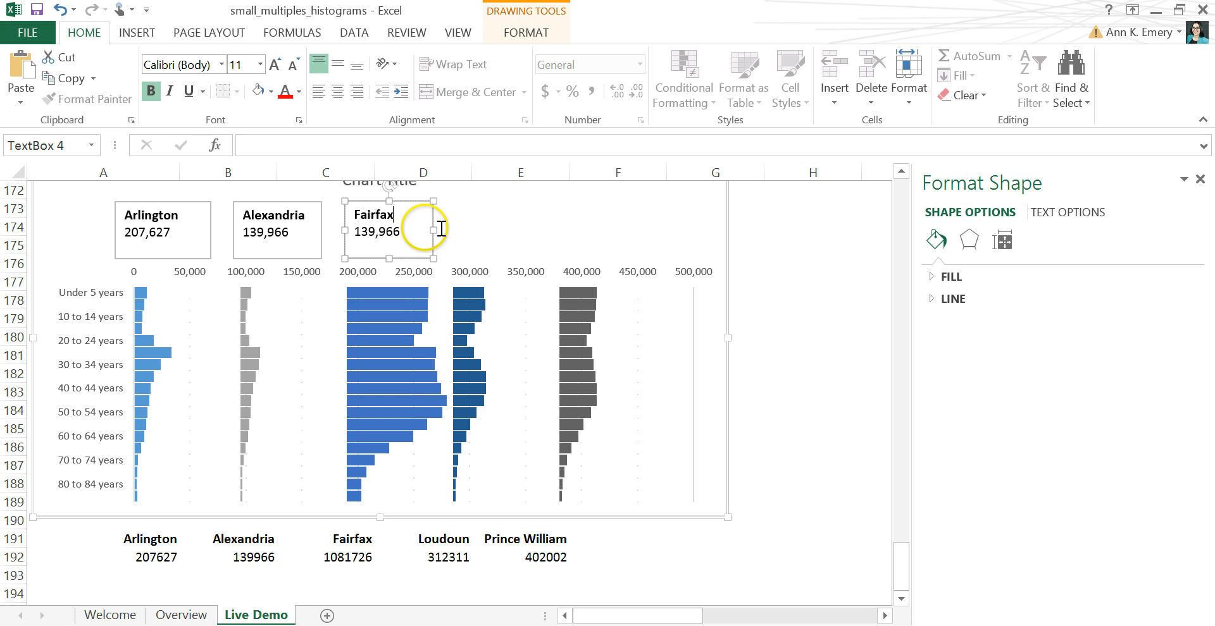
{"action": "left_click_drag", "start_coordinate": [415, 230], "coordinate": [332, 233]}
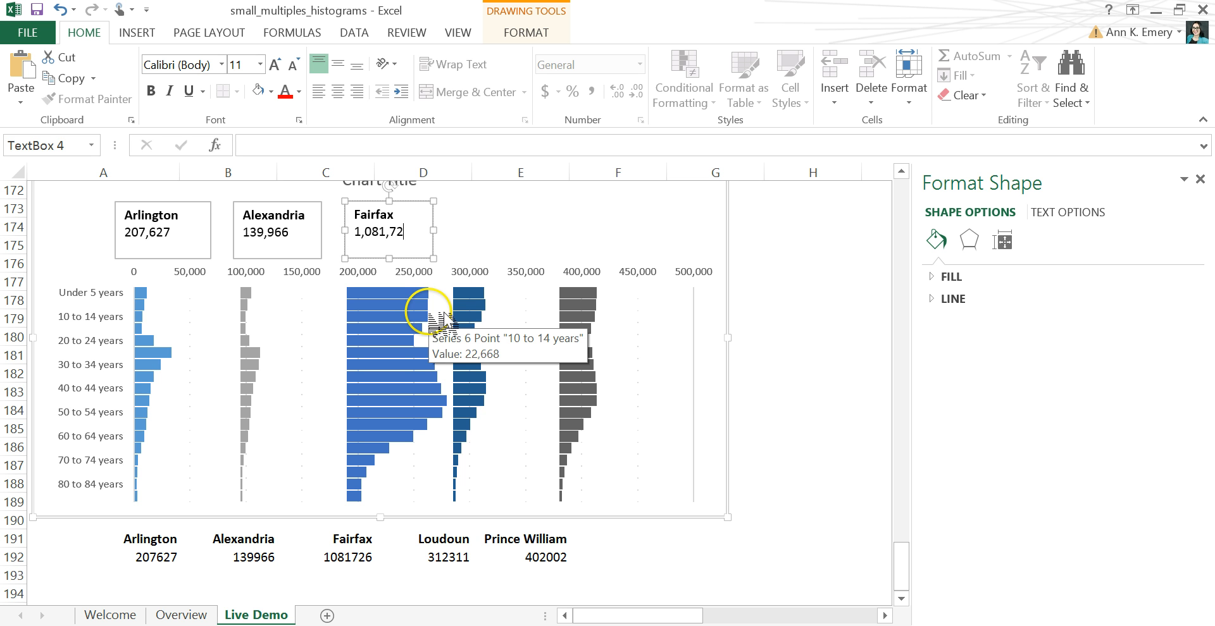
Set the shape outline of the Arlington, Alexandria and Fairfax text boxes to No Outline
{"action": "left_click", "coordinate": [405, 203]}
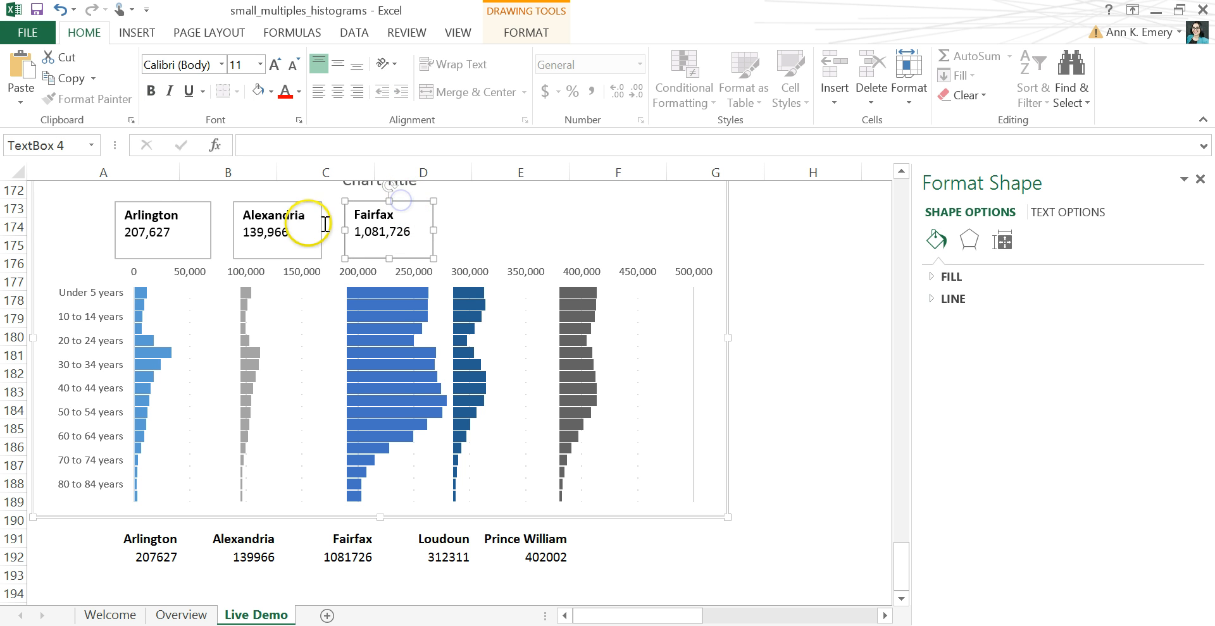
{"action": "left_click", "coordinate": [208, 224]}
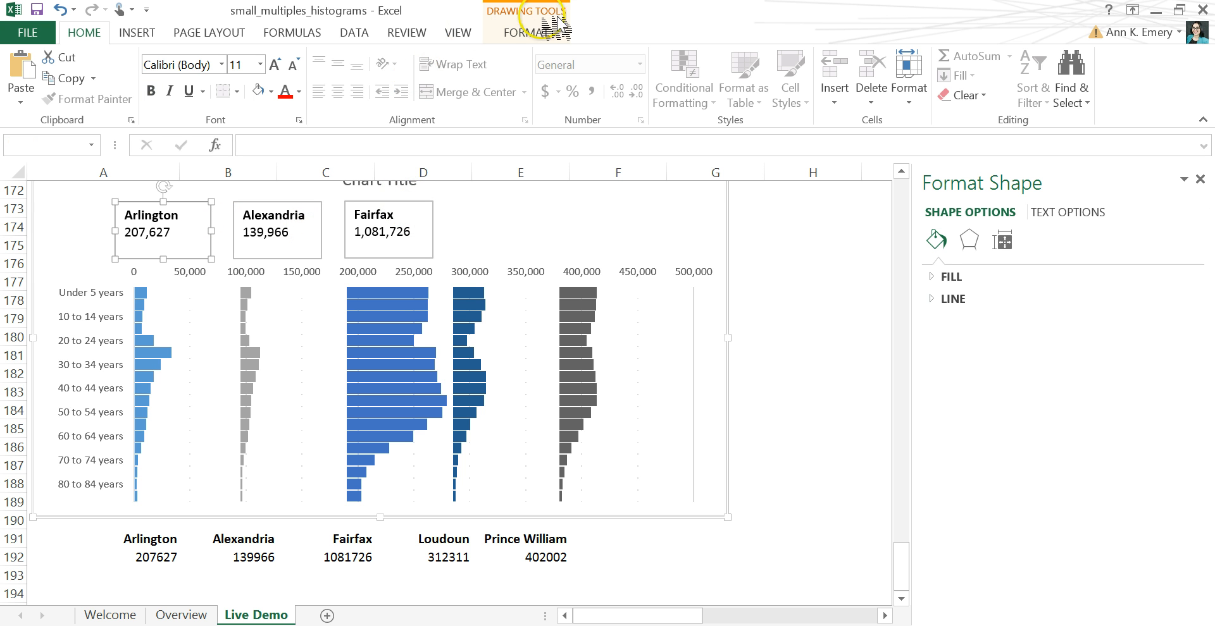
{"action": "left_click", "coordinate": [528, 32]}
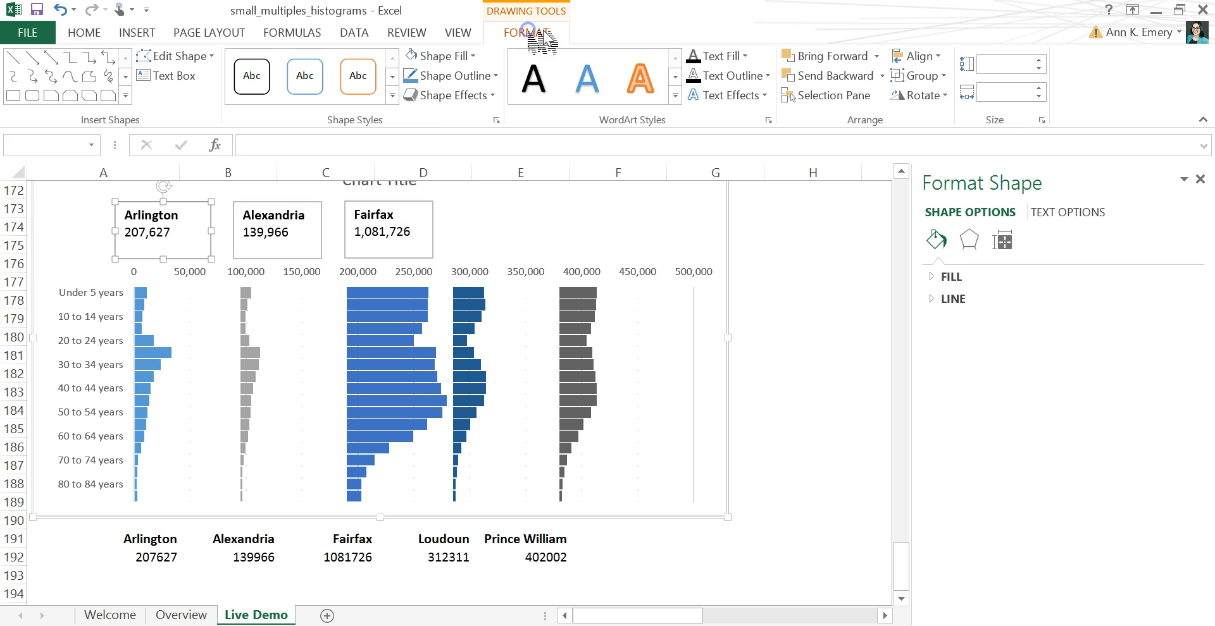
{"action": "left_click", "coordinate": [491, 76]}
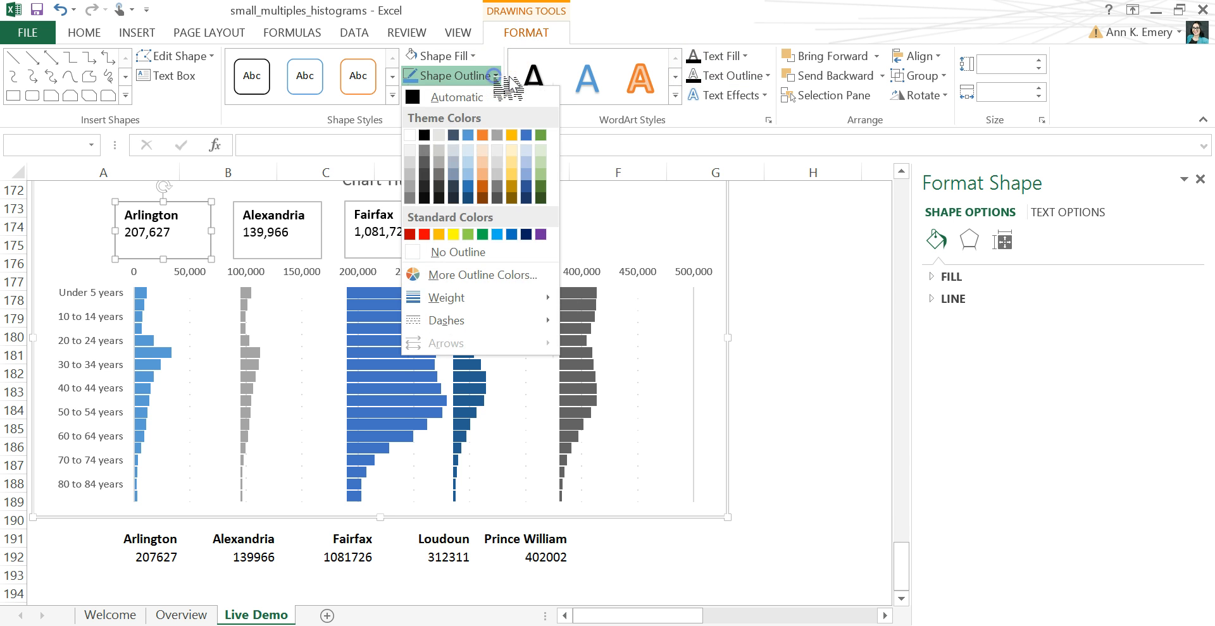
{"action": "left_click", "coordinate": [442, 252]}
{"action": "left_click", "coordinate": [308, 203]}
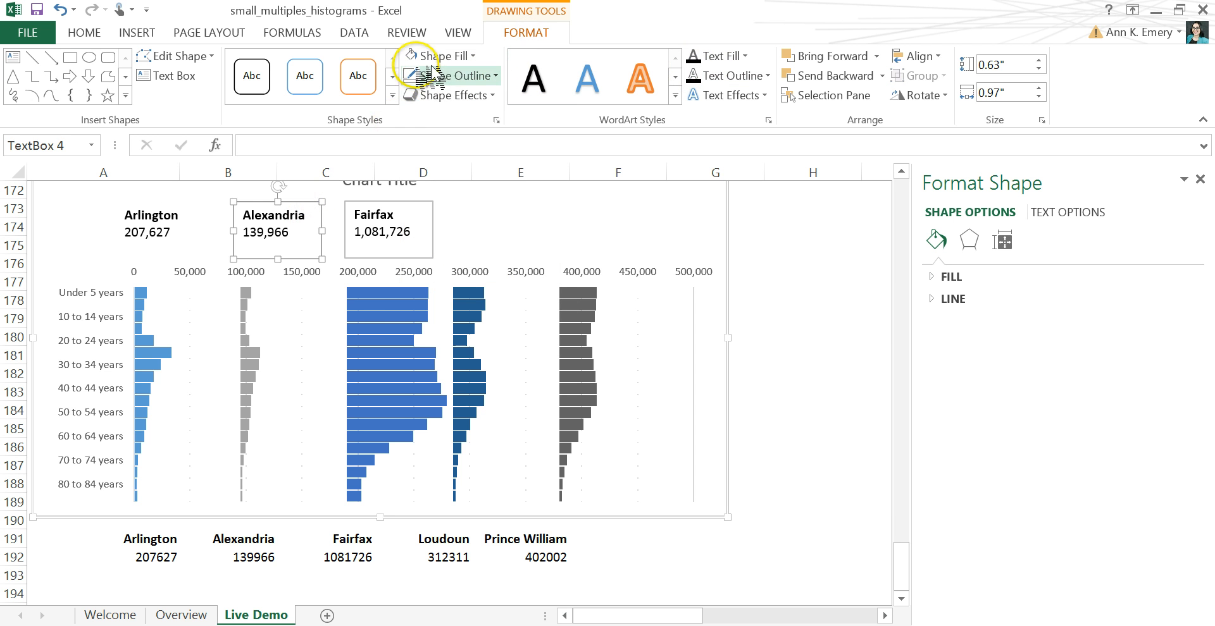
{"action": "left_click", "coordinate": [384, 202]}
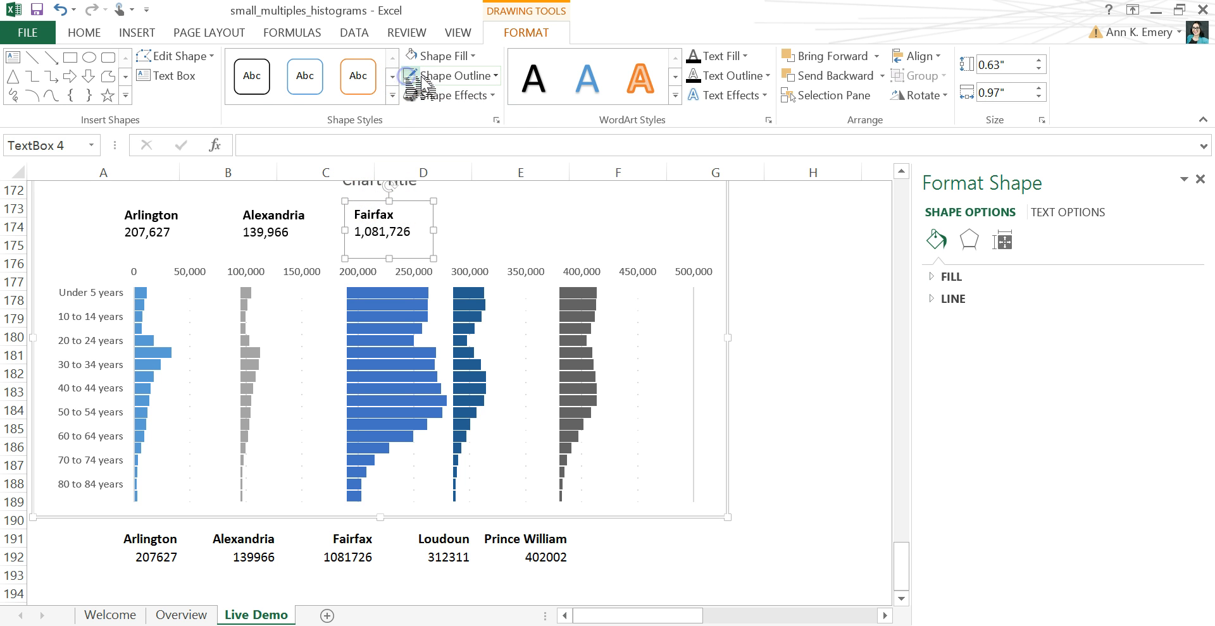
Deselect the Fairfax label and close the Format Shape pane to give the worksheet more room
{"action": "left_click", "coordinate": [794, 348]}
{"action": "scroll", "coordinate": [796, 336], "scroll_direction": "up", "scroll_amount": 2}
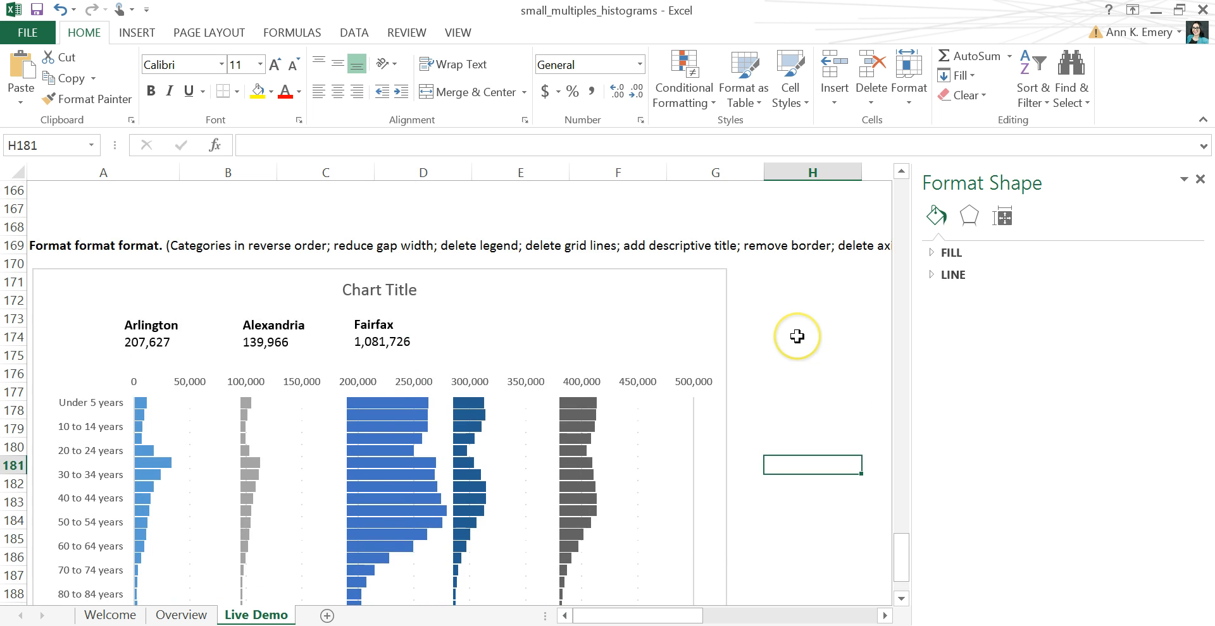
{"action": "left_click", "coordinate": [1200, 179]}
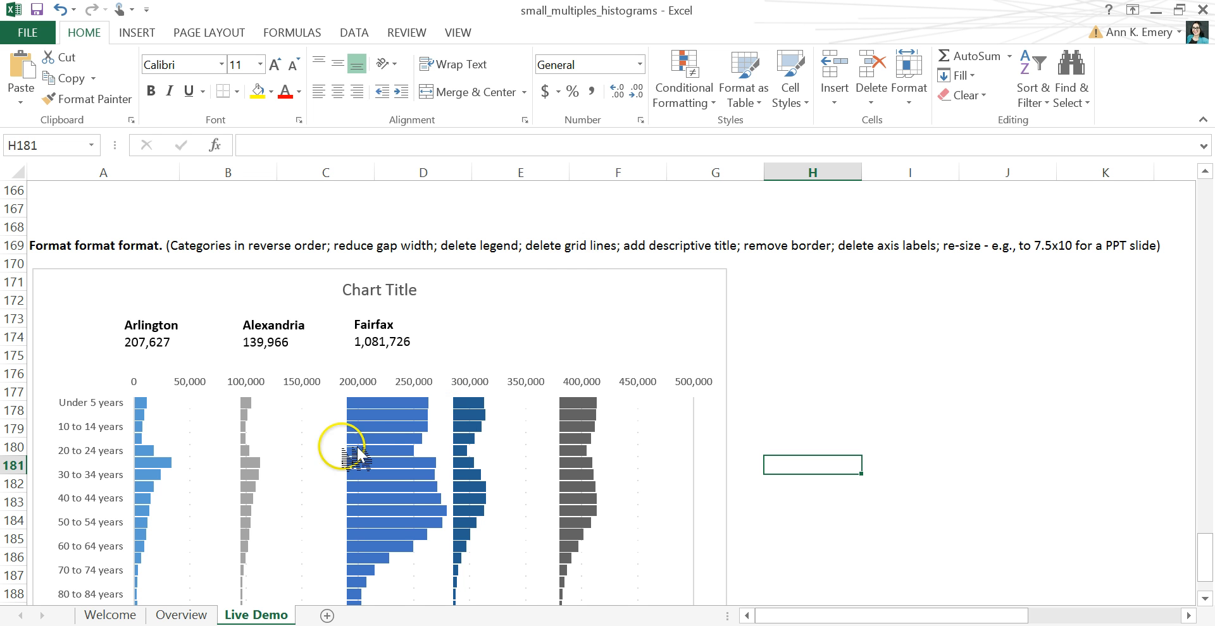
{"action": "mouse_move", "coordinate": [319, 443]}
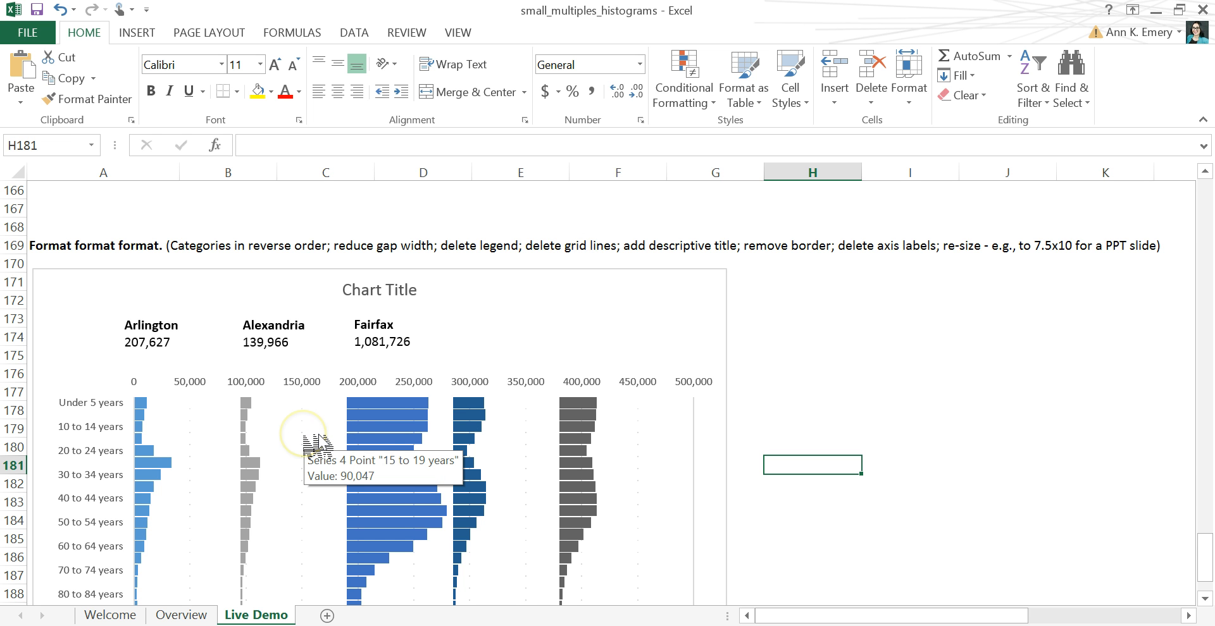
Set the gap width of the dark grey bar series to 100%
{"action": "left_click", "coordinate": [317, 448]}
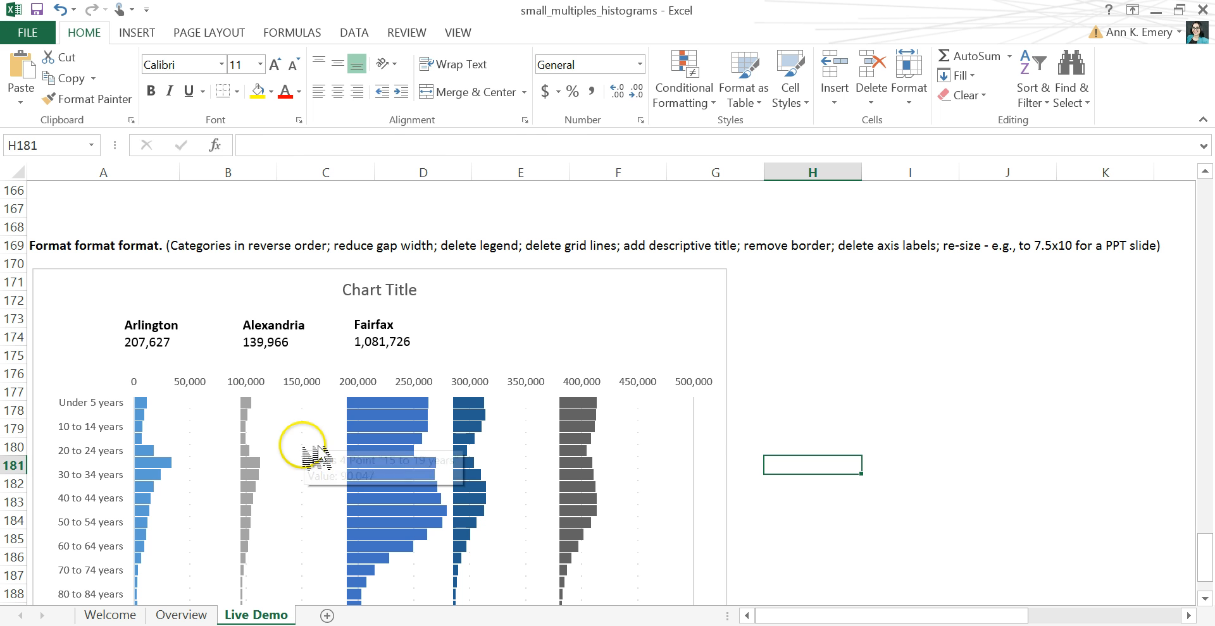
{"action": "left_click", "coordinate": [317, 448]}
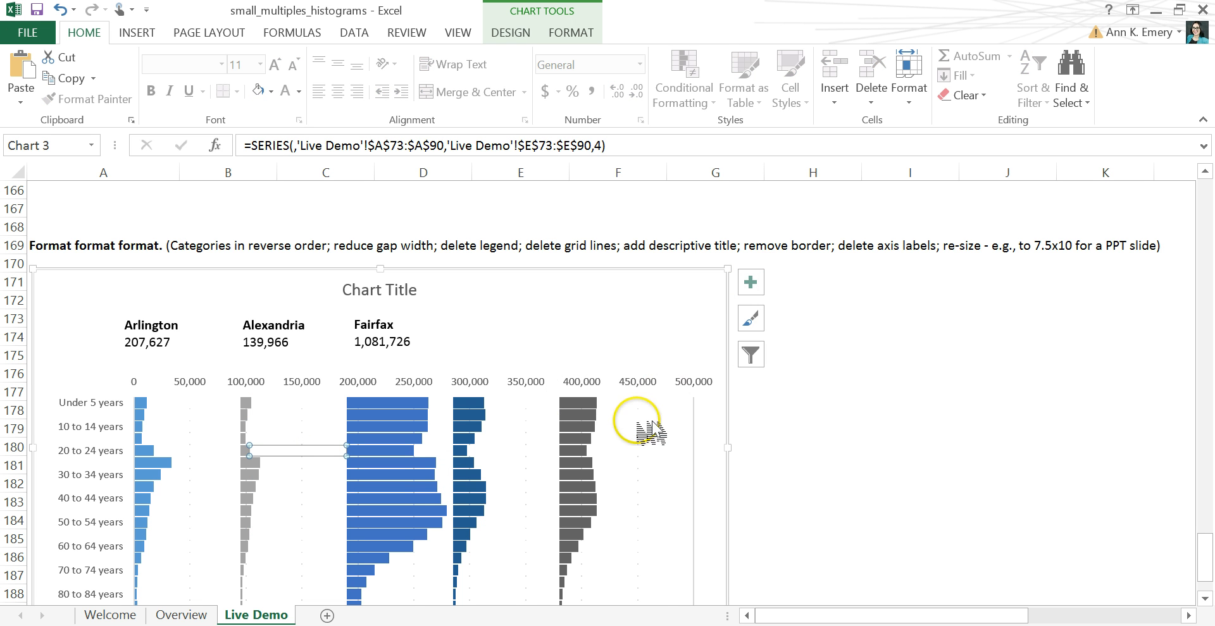
{"action": "left_click", "coordinate": [636, 411]}
{"action": "right_click", "coordinate": [595, 410]}
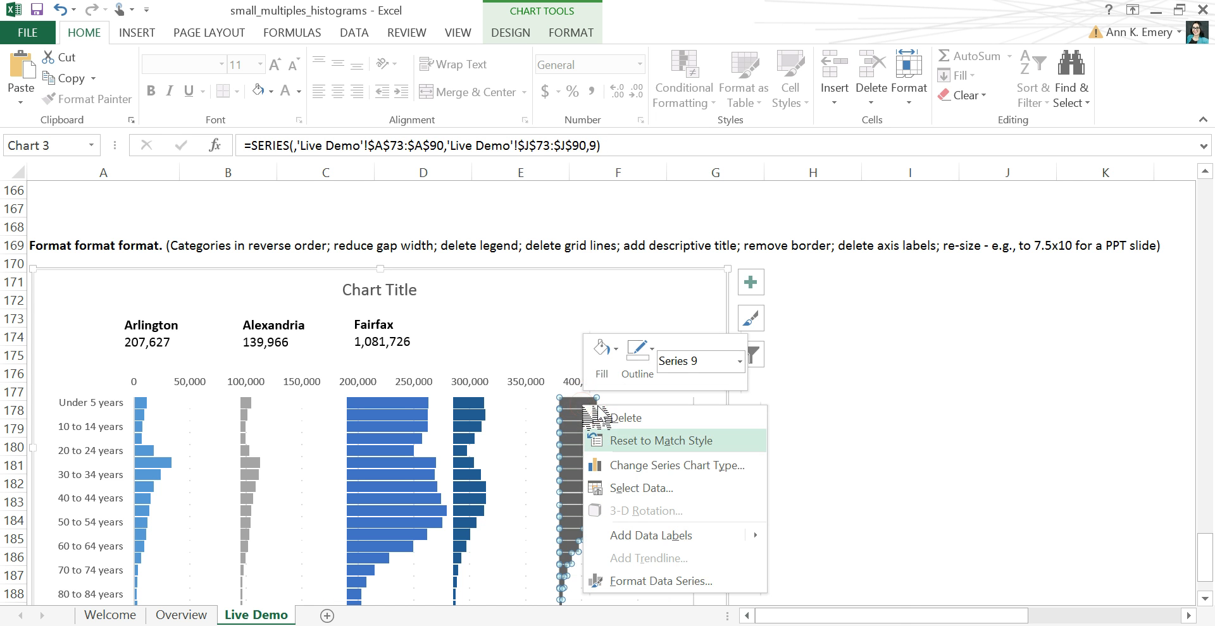
{"action": "left_click", "coordinate": [668, 582]}
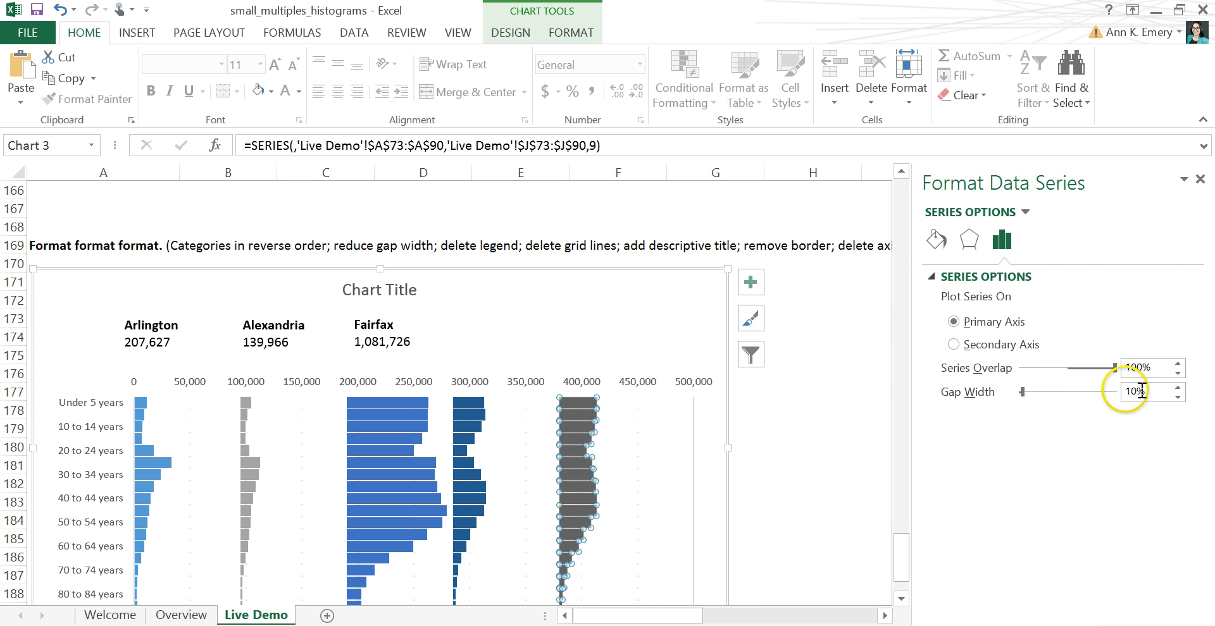
{"action": "left_click", "coordinate": [1135, 391]}
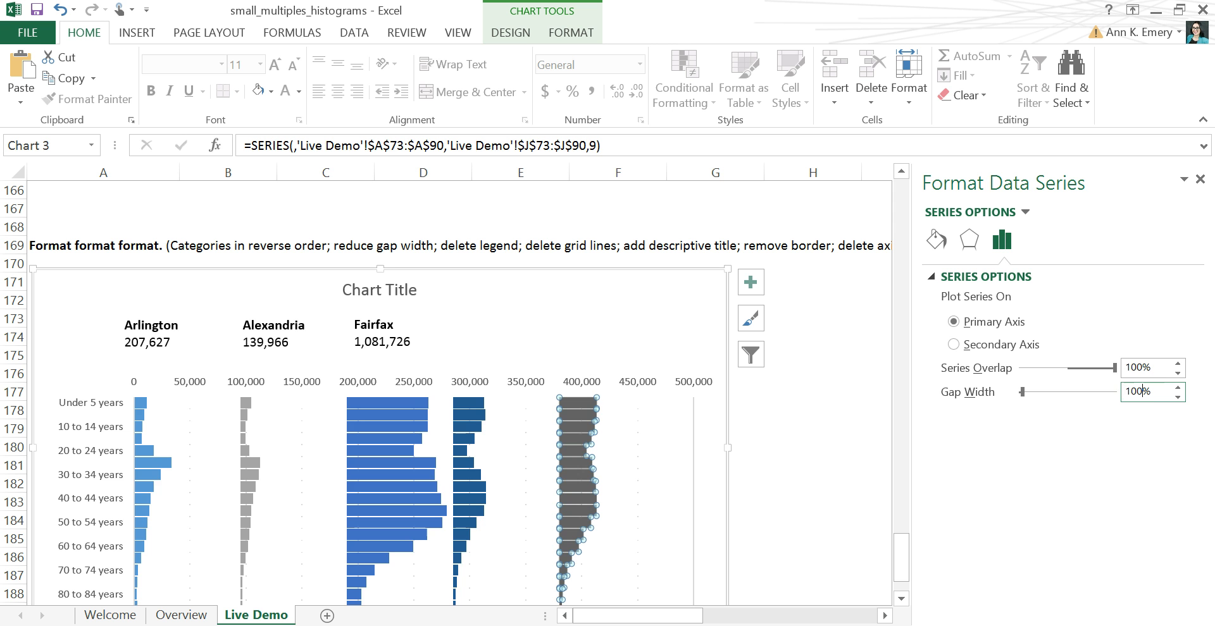
{"action": "key", "text": "Return"}
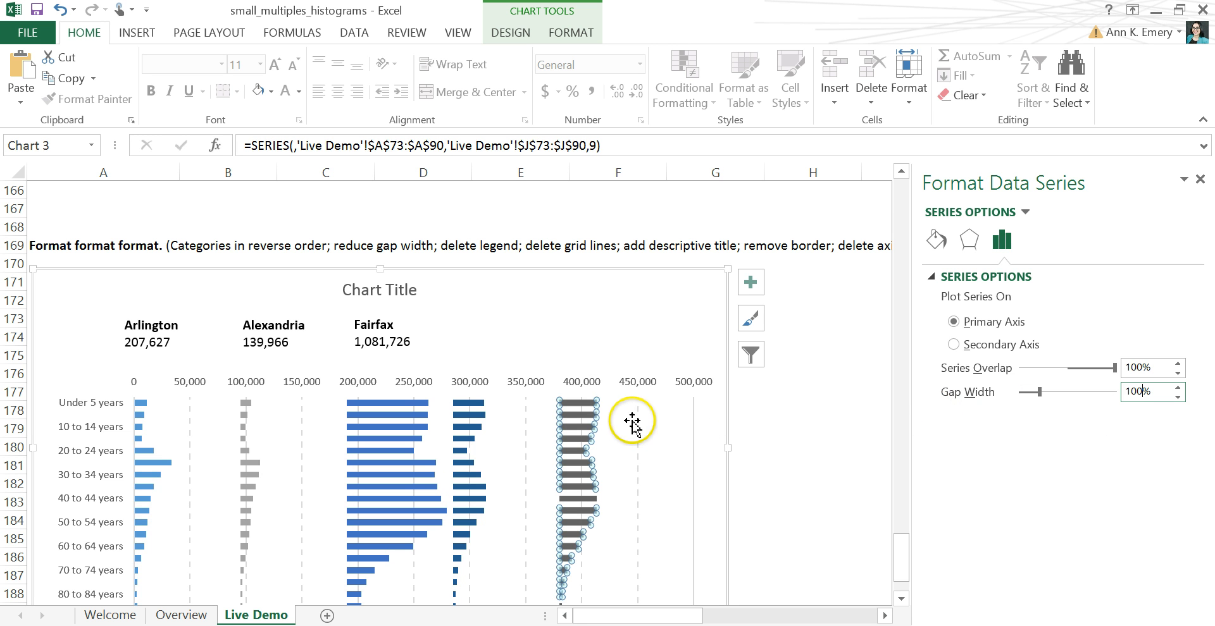
Delete the chart's vertical major gridlines
{"action": "left_click", "coordinate": [637, 419]}
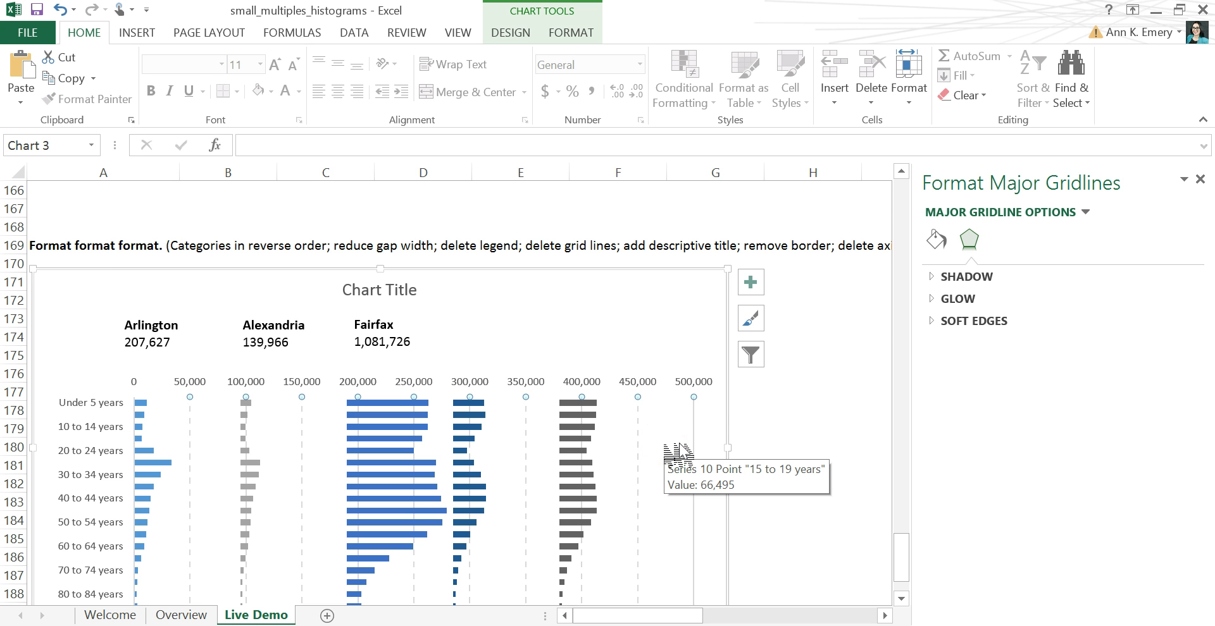
{"action": "key", "text": "Delete"}
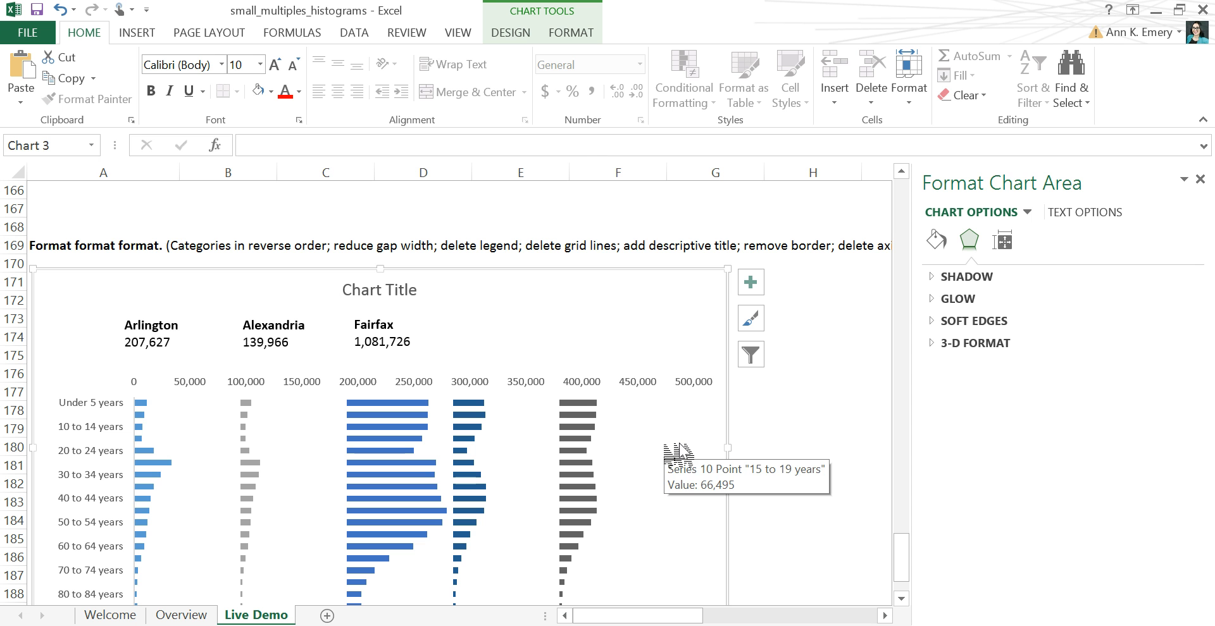
Set the gap width of the dark grey bar series to 10% and close the Format Data Series pane
{"action": "right_click", "coordinate": [591, 405]}
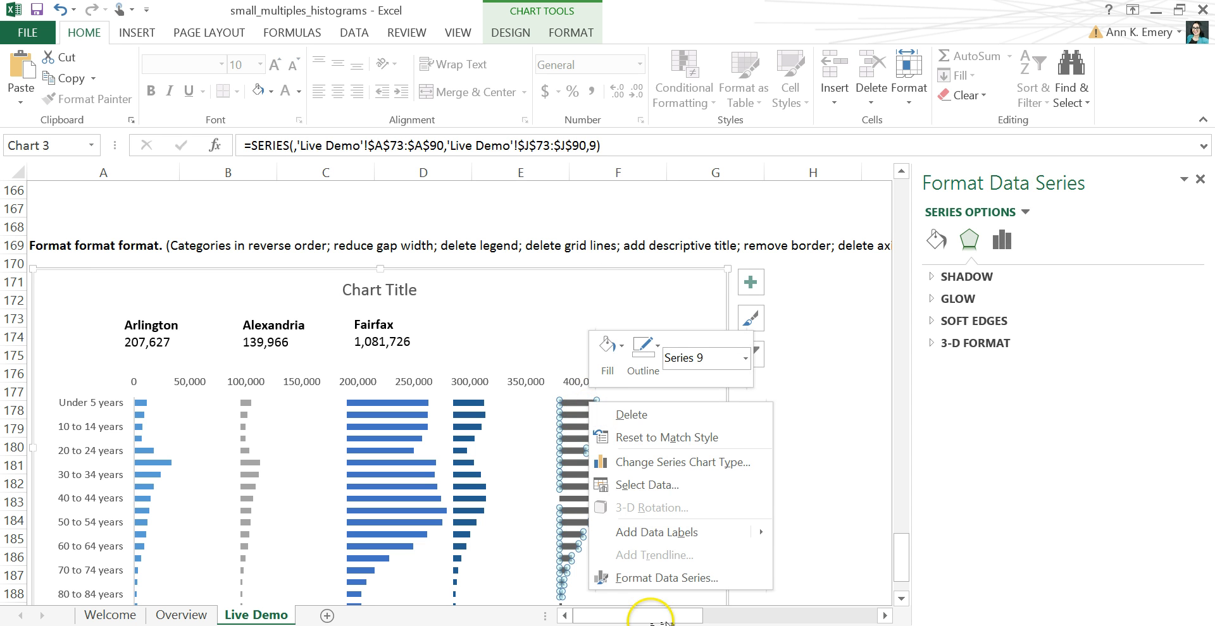
{"action": "left_click", "coordinate": [651, 578]}
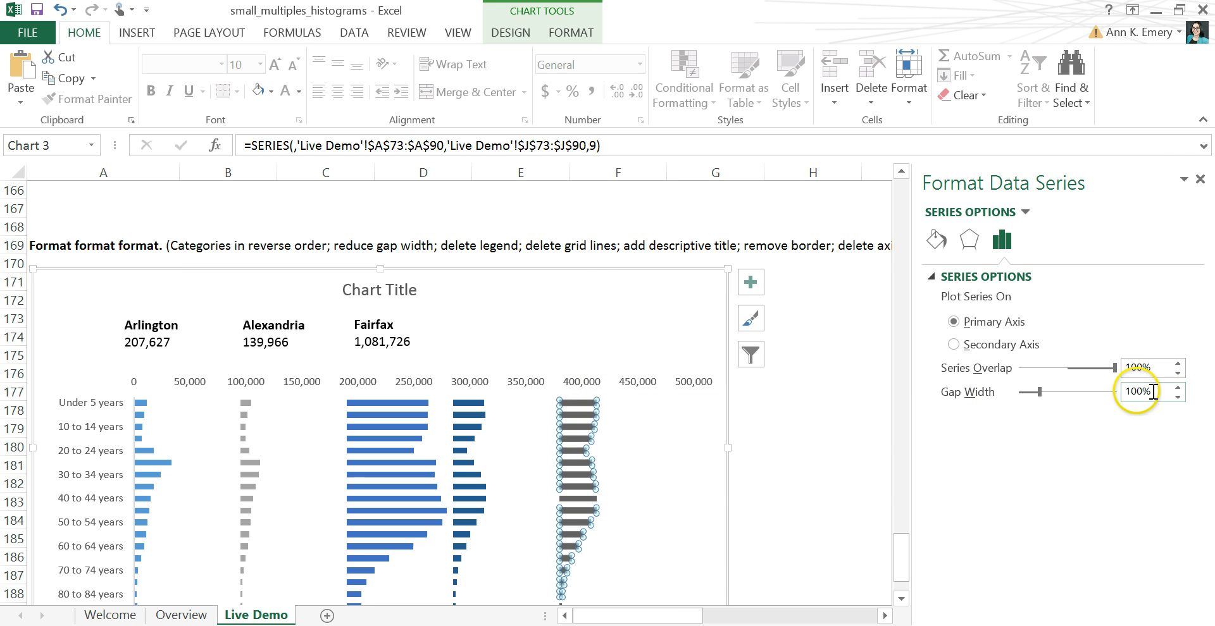
{"action": "left_click", "coordinate": [1137, 392]}
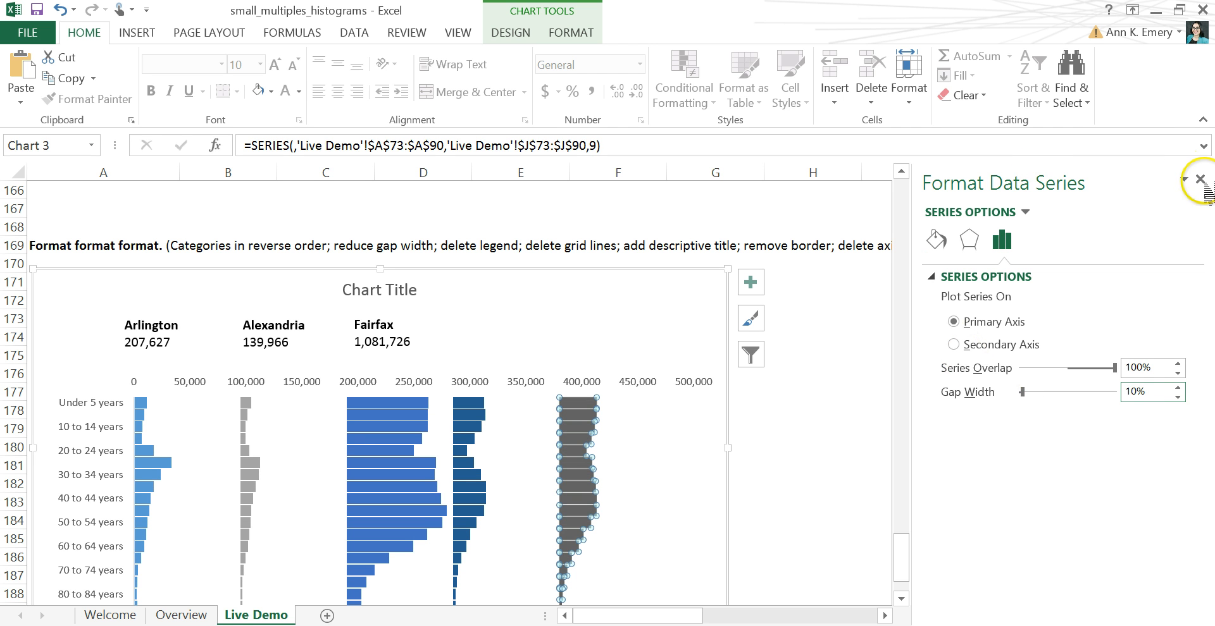
{"action": "left_click", "coordinate": [1200, 180]}
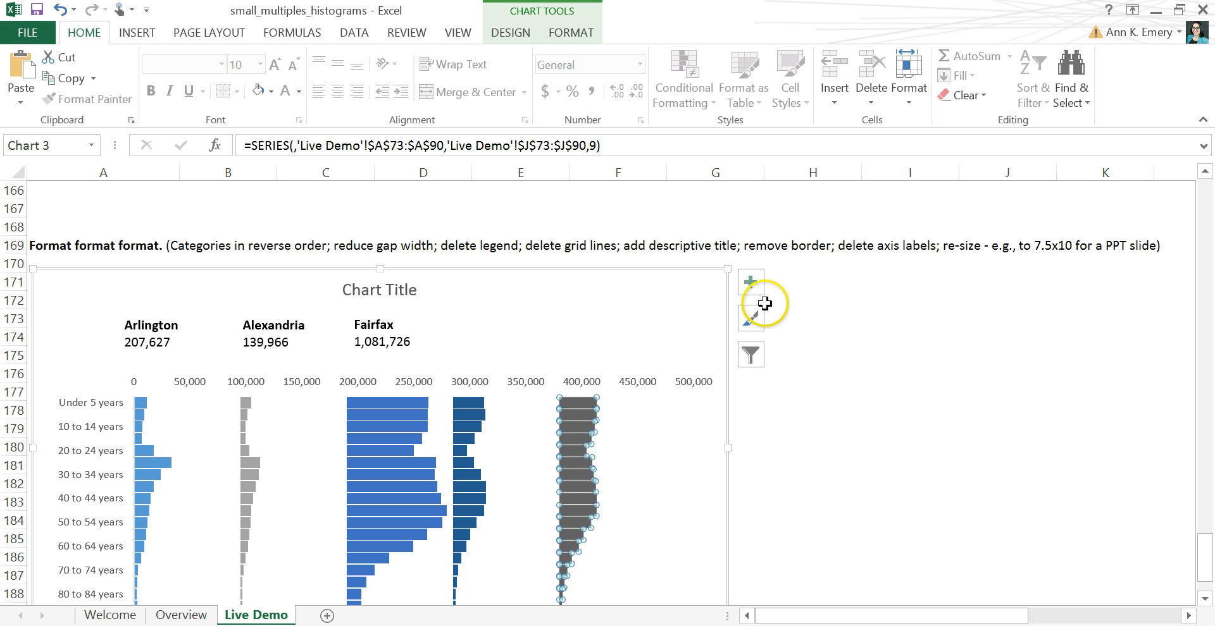
Move the chart title to the upper-left corner of the chart
{"action": "left_click", "coordinate": [382, 295]}
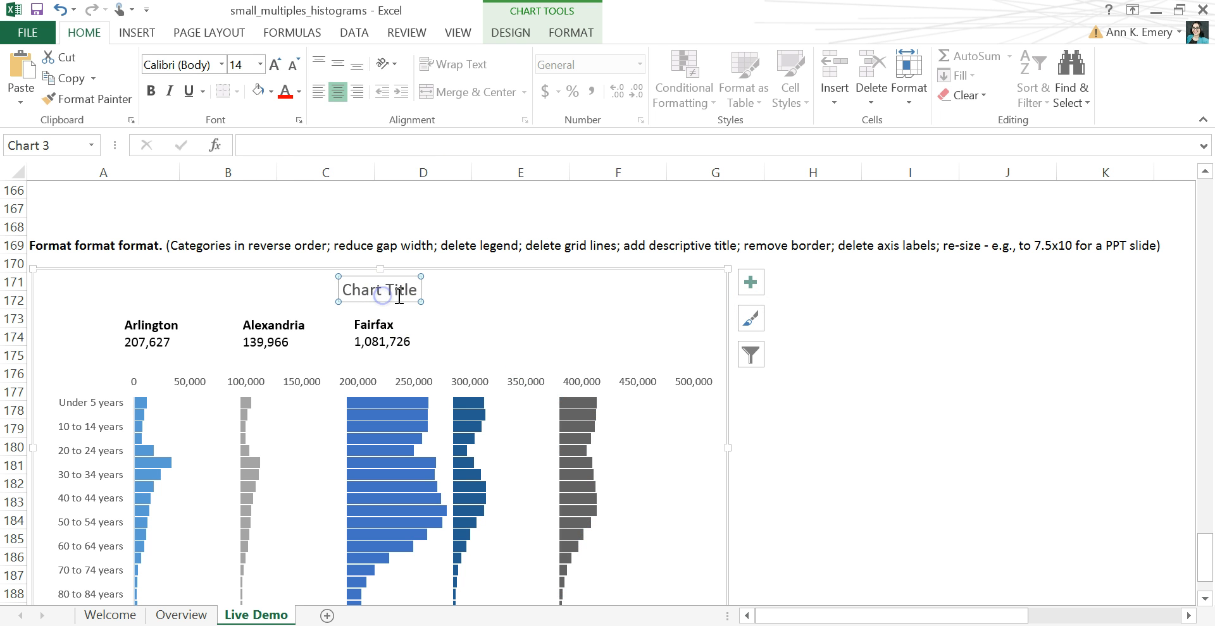
{"action": "left_click_drag", "start_coordinate": [391, 301], "coordinate": [220, 304]}
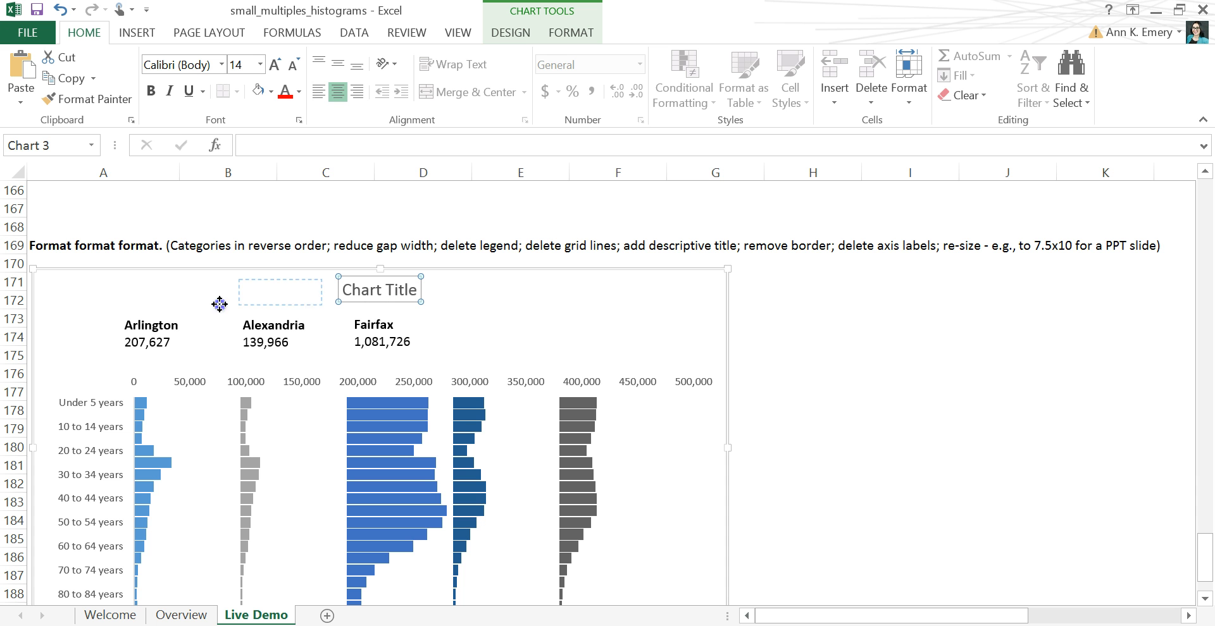
{"action": "left_click_drag", "start_coordinate": [91, 298], "coordinate": [92, 298]}
{"action": "left_click", "coordinate": [89, 299]}
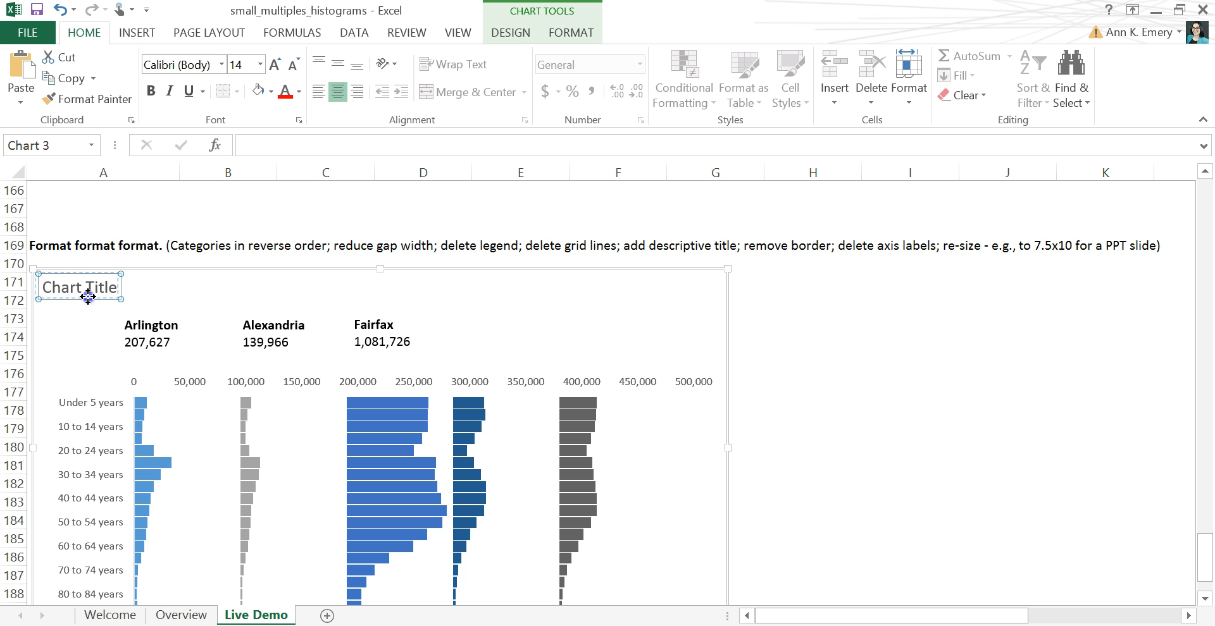
Replace the chart title text with "Add a title up here" and add a second line "Write more info down here"
{"action": "double_click", "coordinate": [84, 285]}
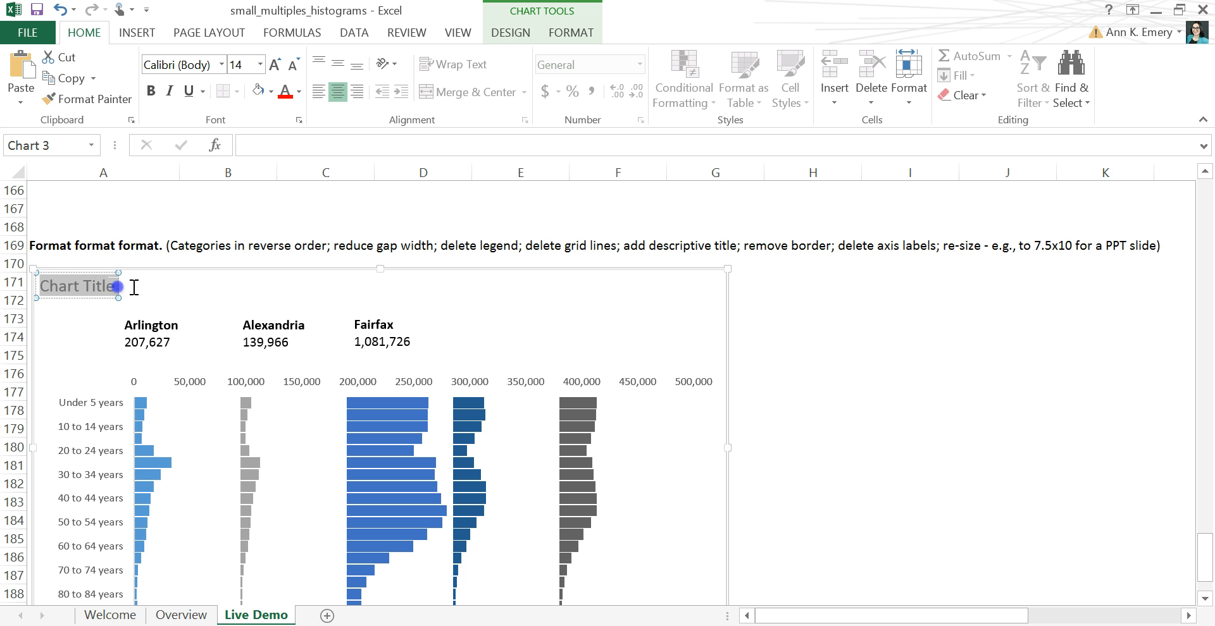
{"action": "left_click_drag", "start_coordinate": [134, 287], "coordinate": [134, 287]}
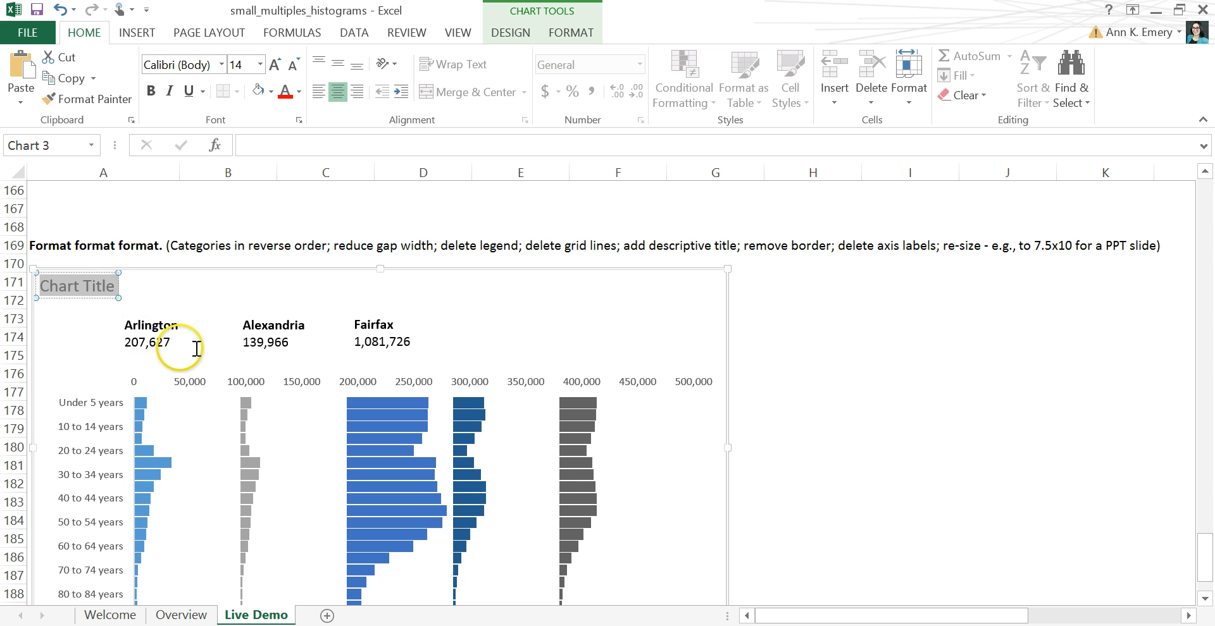
{"action": "type", "text": "Add"}
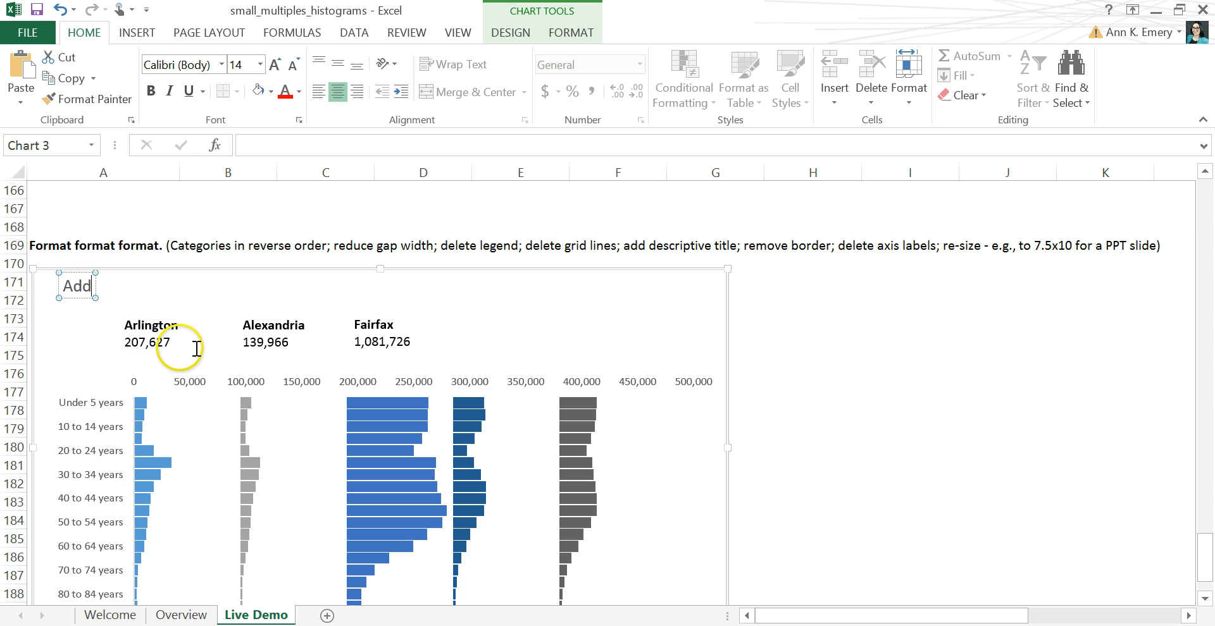
{"action": "type", "text": " a title up"}
{"action": "type", "text": "here"}
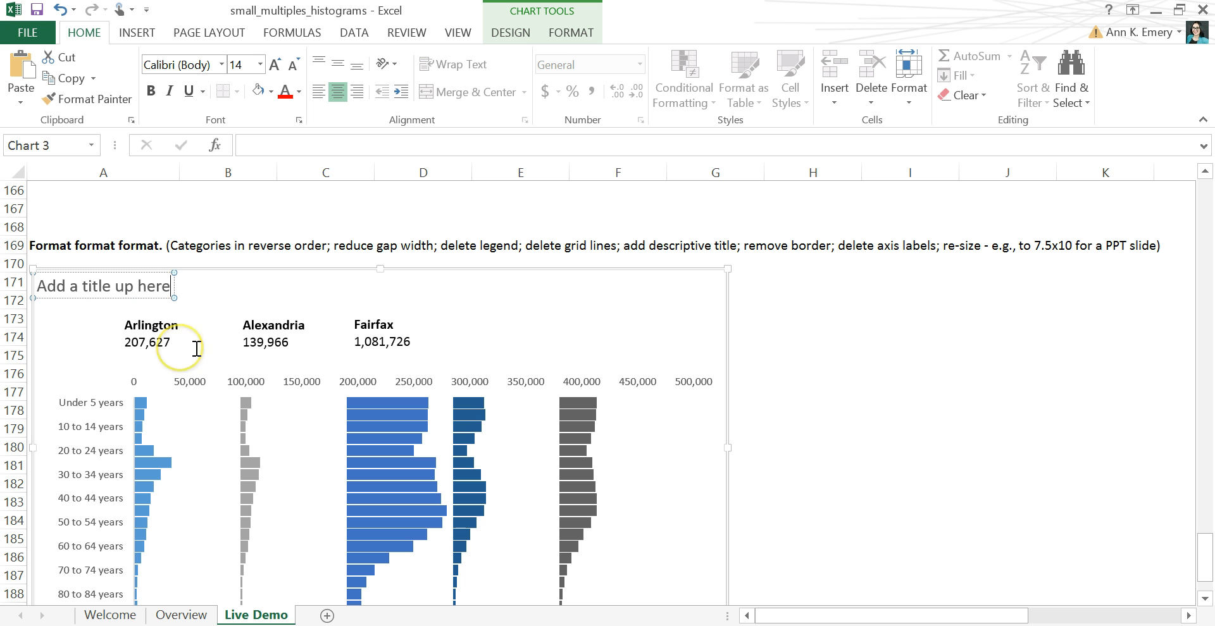
{"action": "left_click", "coordinate": [150, 298]}
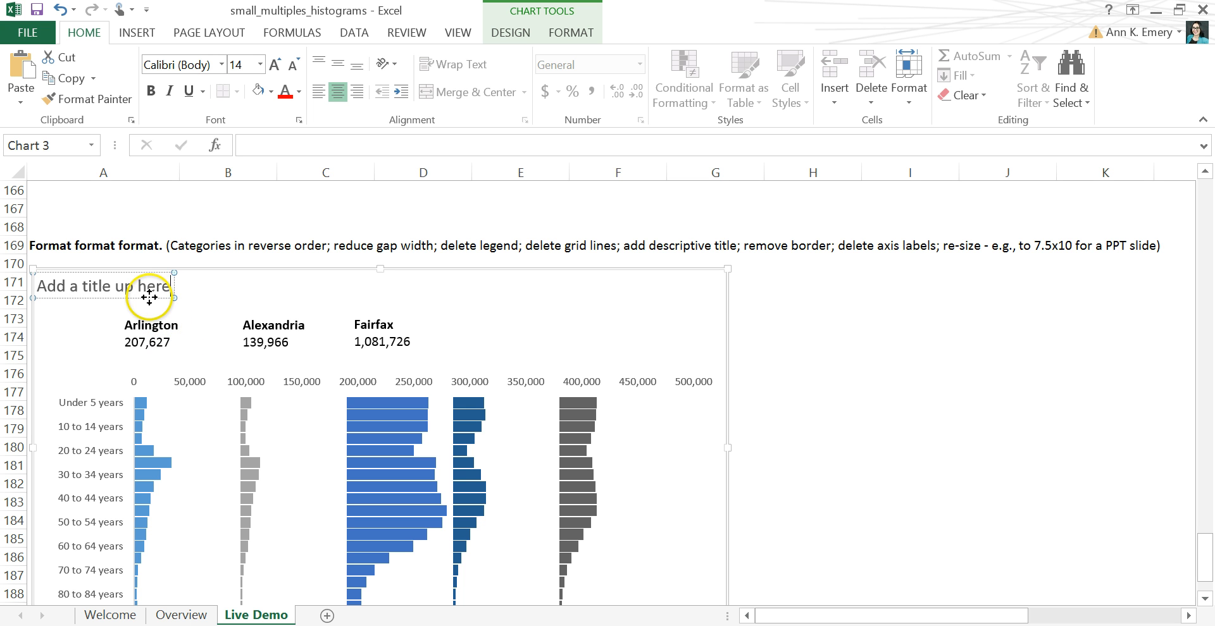
{"action": "key", "text": "Return"}
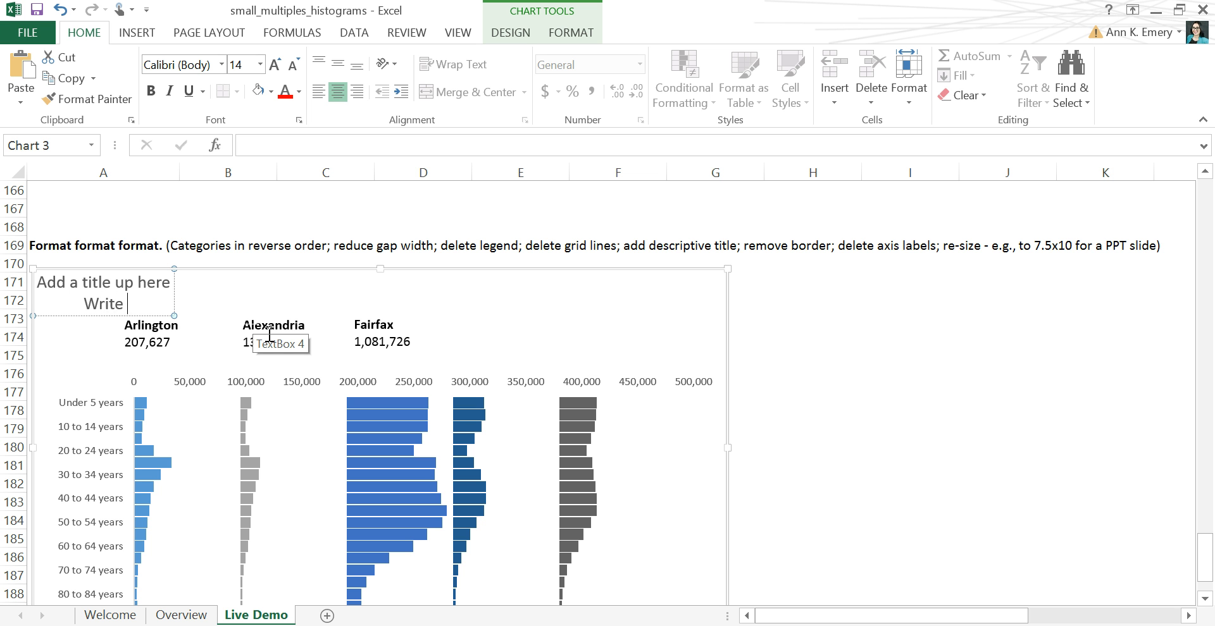
{"action": "type", "text": "nfo down here"}
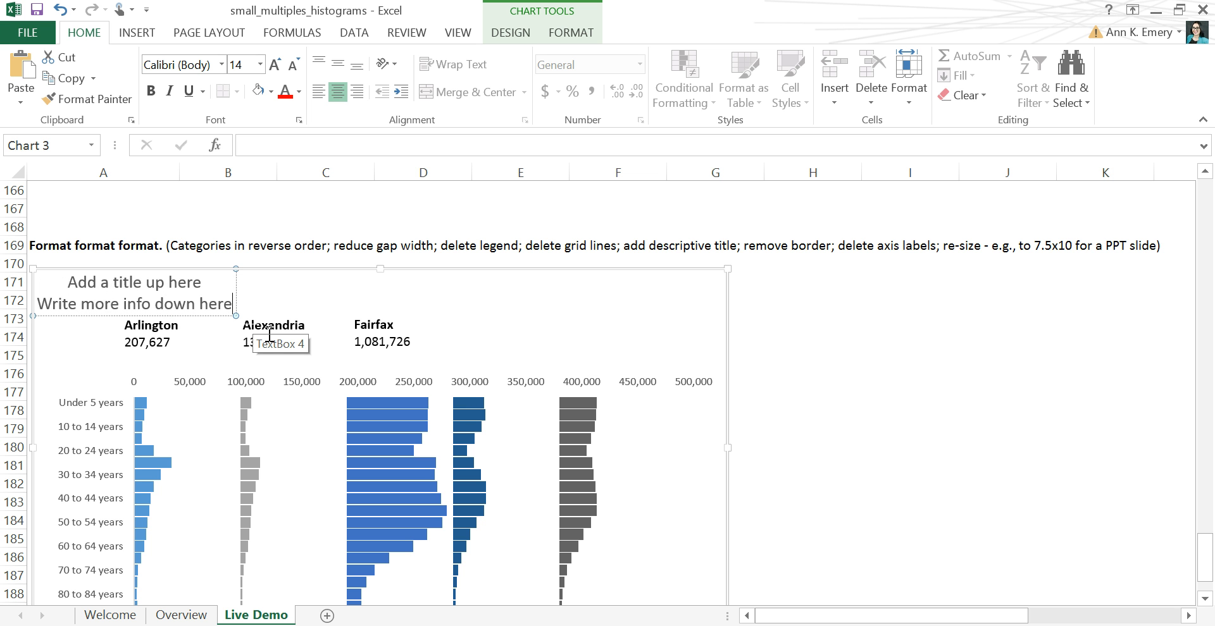
Nudge the two-line title slightly into the chart area and left-align its text
{"action": "left_click_drag", "start_coordinate": [232, 284], "coordinate": [235, 288]}
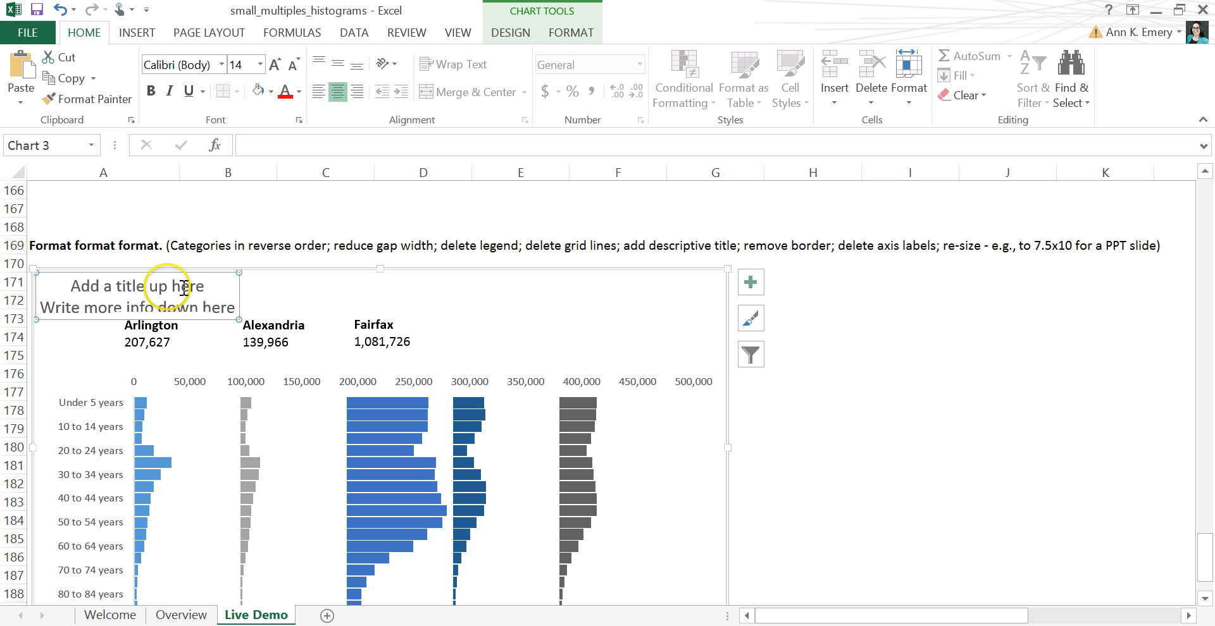
{"action": "left_click", "coordinate": [83, 290]}
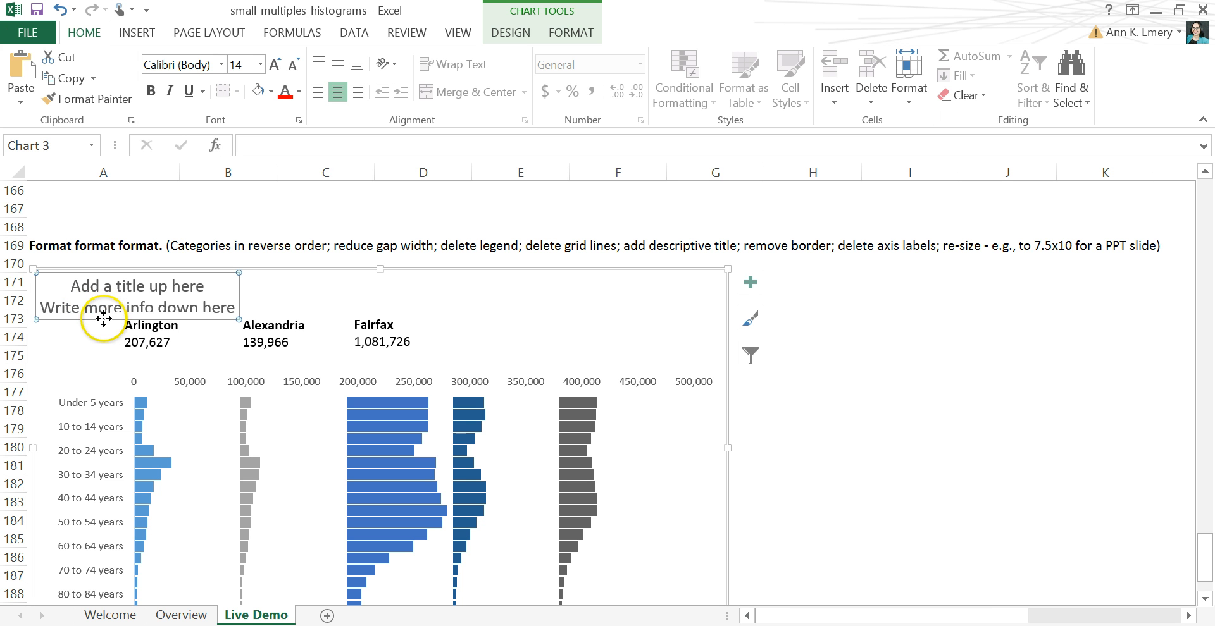
{"action": "left_click", "coordinate": [319, 91]}
Make the title's first line, "Add a title up here", bold and set its font size to 20
{"action": "left_click_drag", "start_coordinate": [178, 291], "coordinate": [55, 288]}
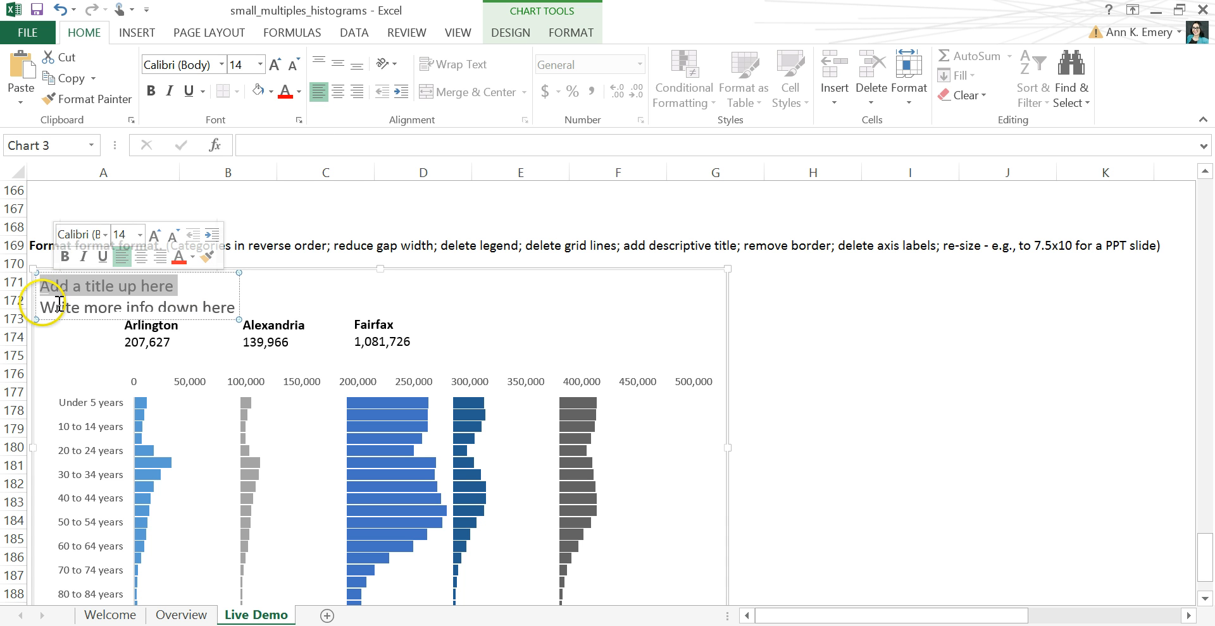
{"action": "key", "text": "ctrl+b"}
{"action": "left_click", "coordinate": [237, 64]}
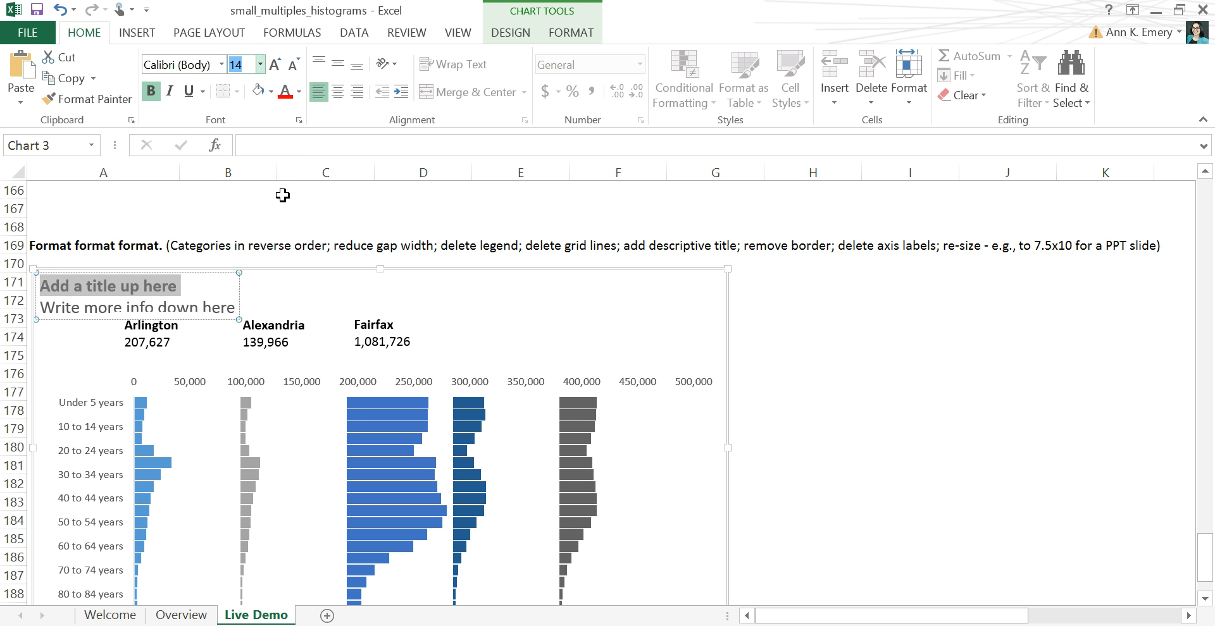
{"action": "type", "text": "20"}
{"action": "key", "text": "Return"}
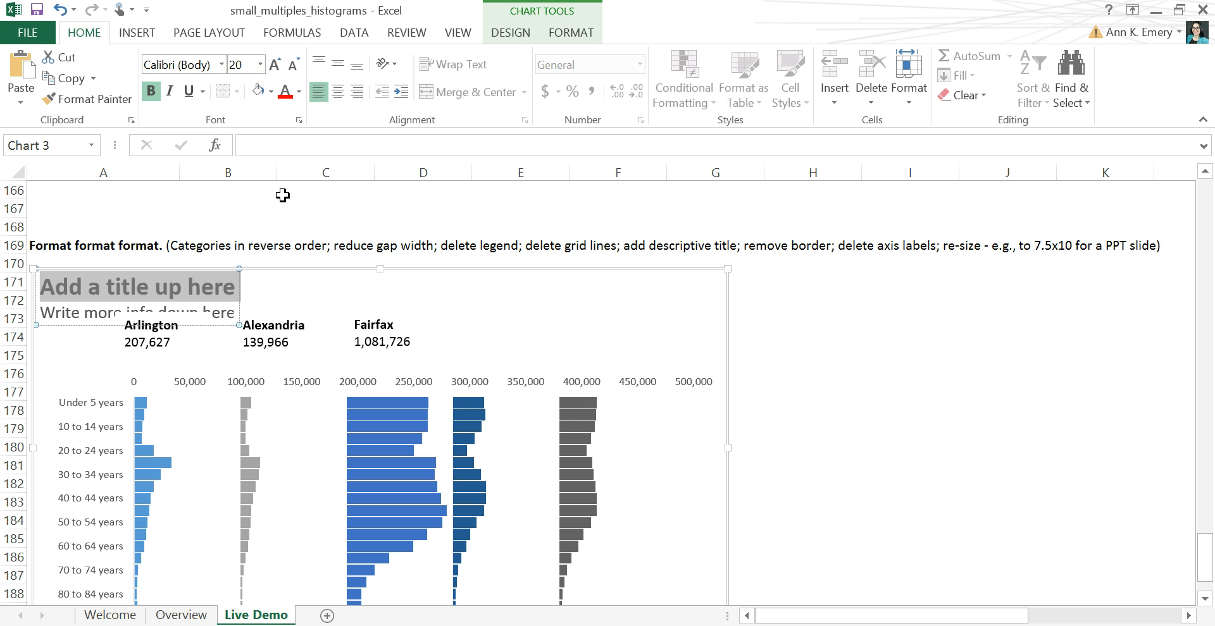
Try resizing and moving the chart upward by its top edge, and undo both changes
{"action": "left_click", "coordinate": [391, 272]}
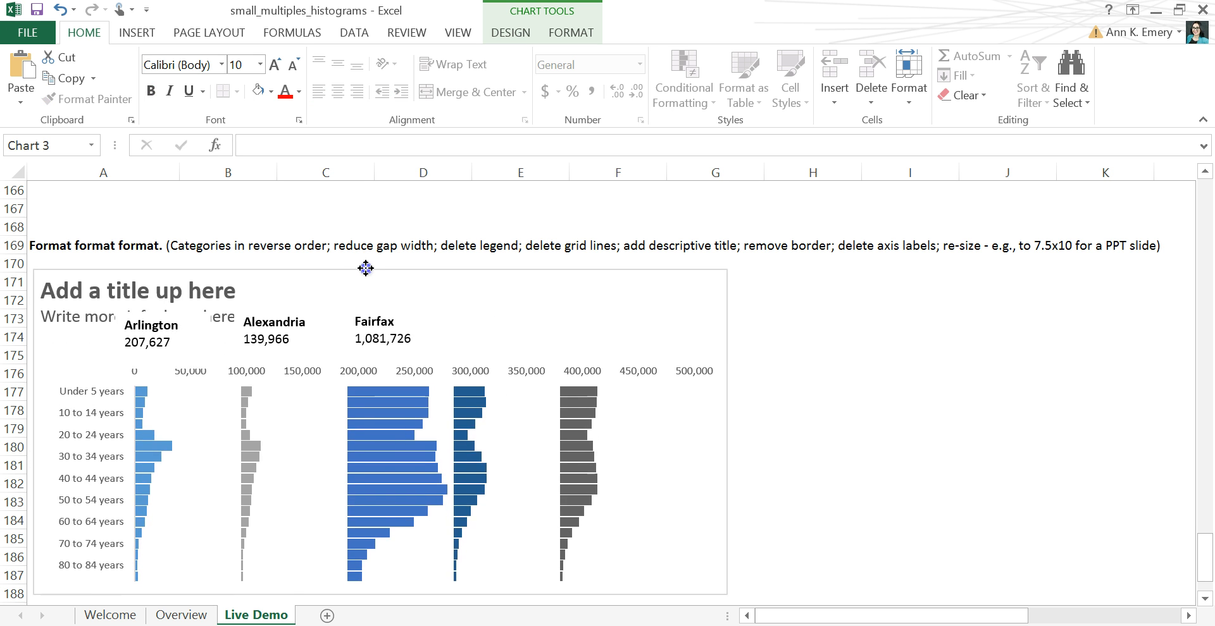
{"action": "left_click_drag", "start_coordinate": [366, 268], "coordinate": [365, 255]}
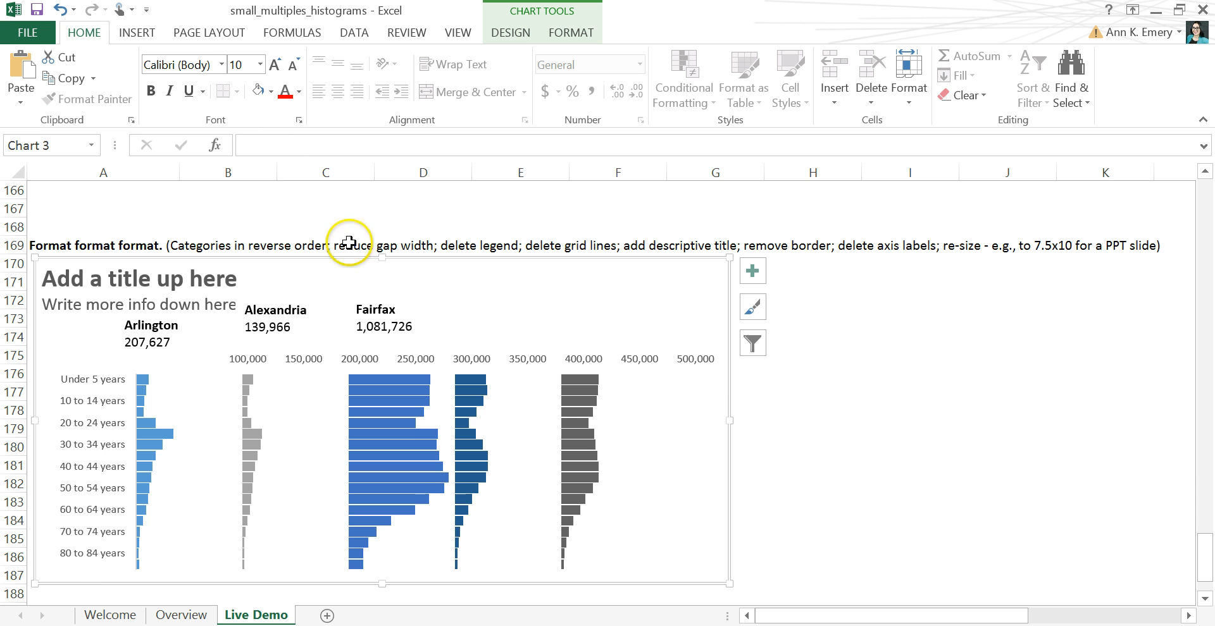
{"action": "left_click", "coordinate": [60, 9]}
{"action": "left_click", "coordinate": [60, 10]}
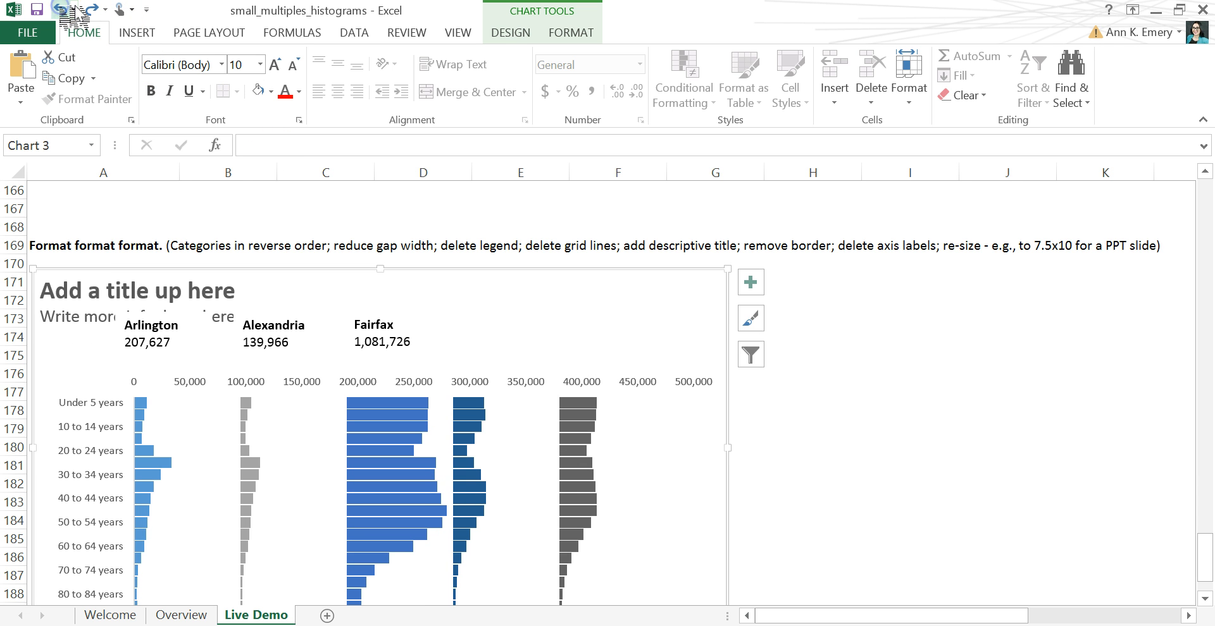
Group the Arlington text box together with the chart
{"action": "left_click", "coordinate": [166, 330]}
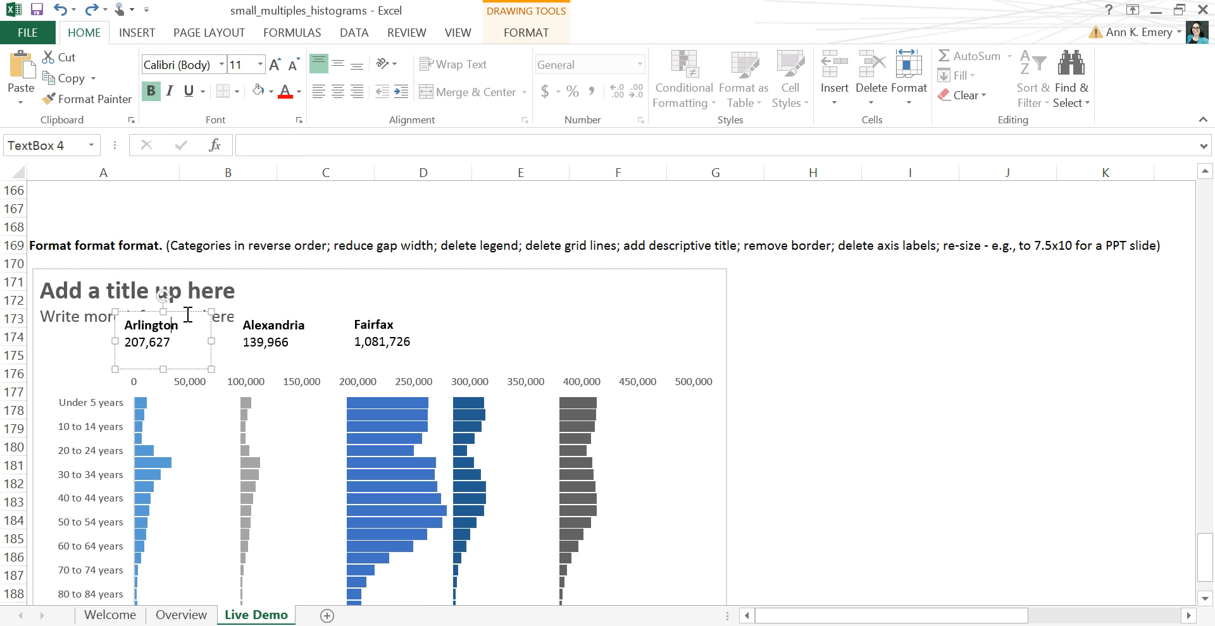
{"action": "left_click", "coordinate": [175, 313]}
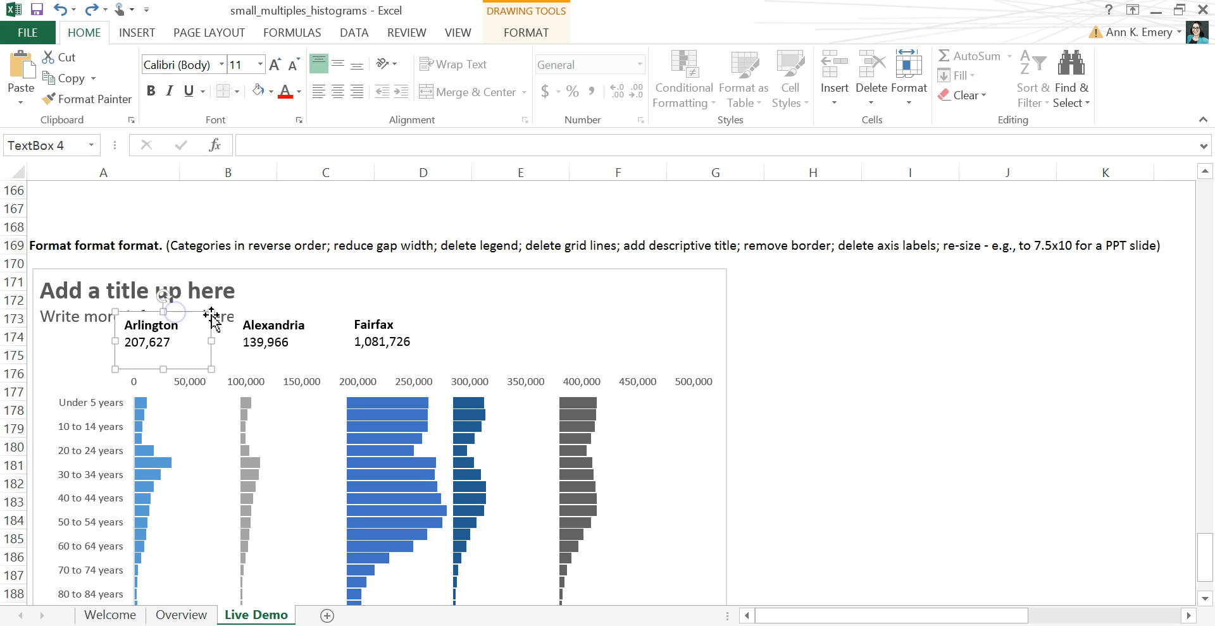
{"action": "left_click", "coordinate": [251, 333]}
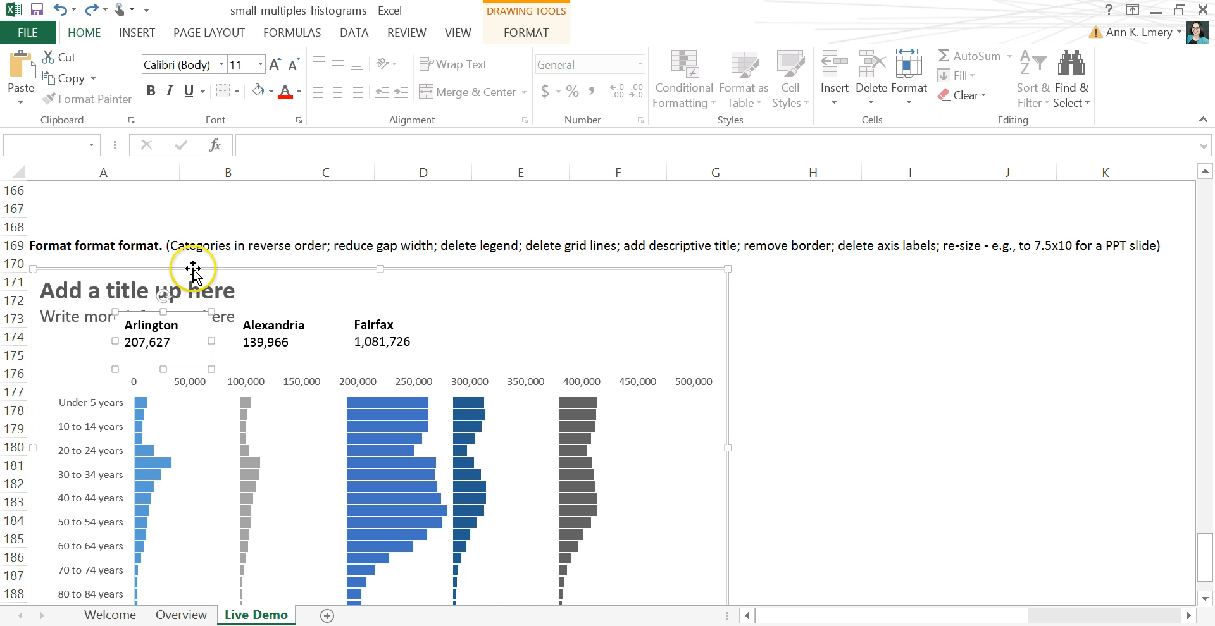
{"action": "right_click", "coordinate": [181, 312]}
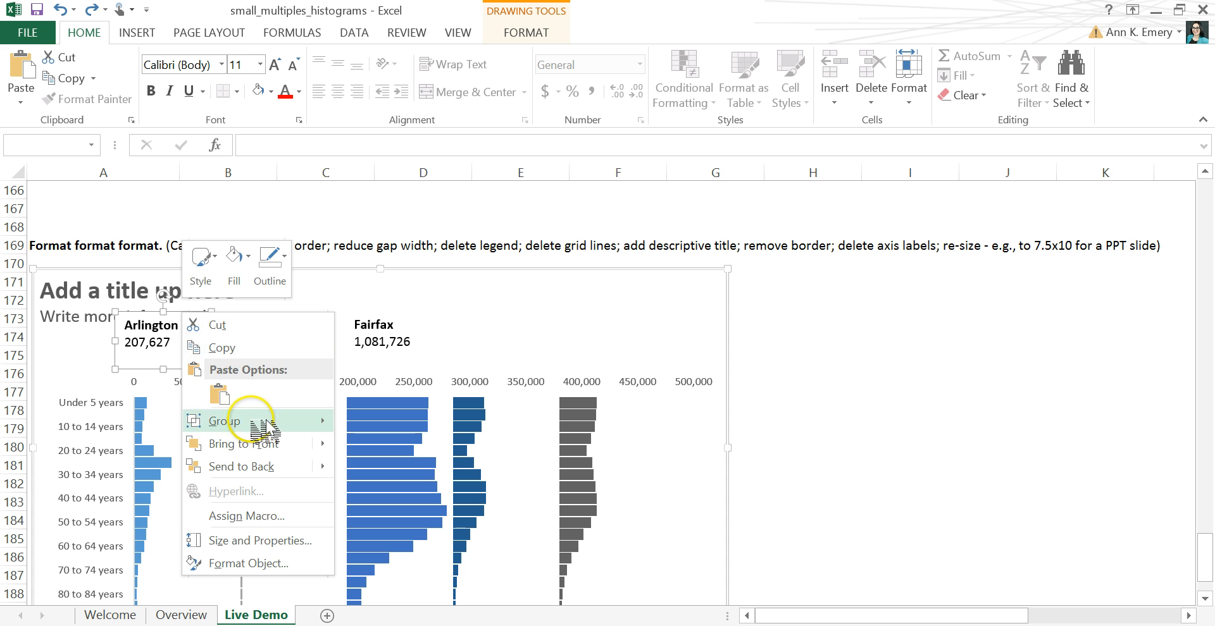
{"action": "mouse_move", "coordinate": [257, 420]}
{"action": "left_click", "coordinate": [366, 422]}
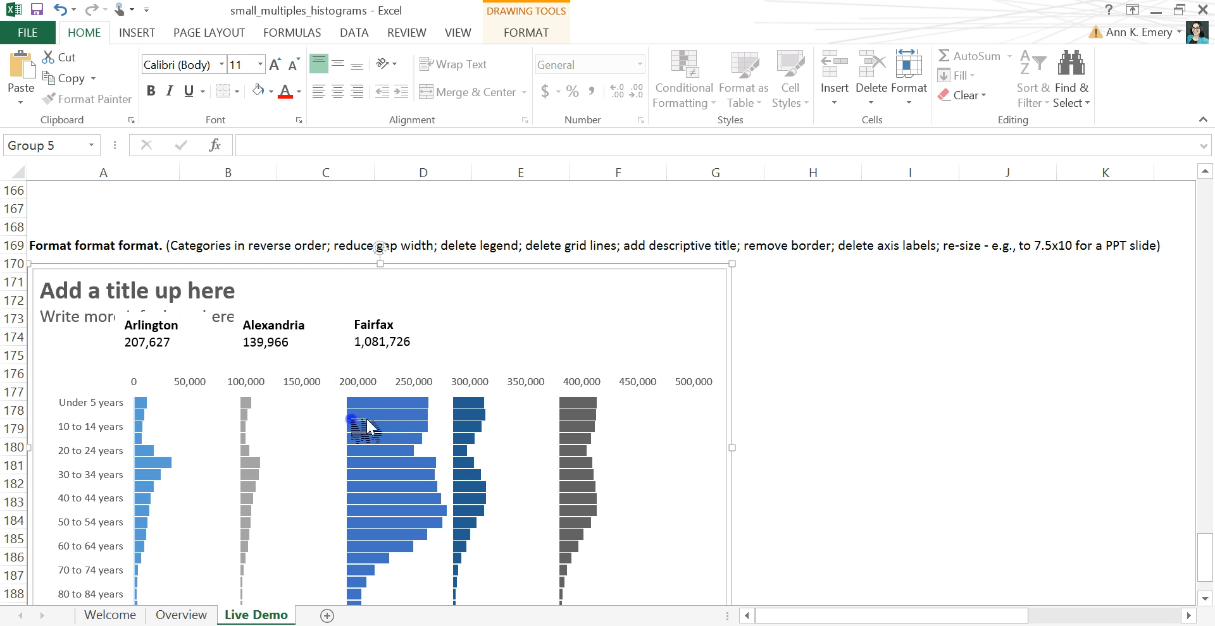
Try moving the chart upward together with the Arlington label, and undo the move
{"action": "left_click_drag", "start_coordinate": [378, 274], "coordinate": [323, 266]}
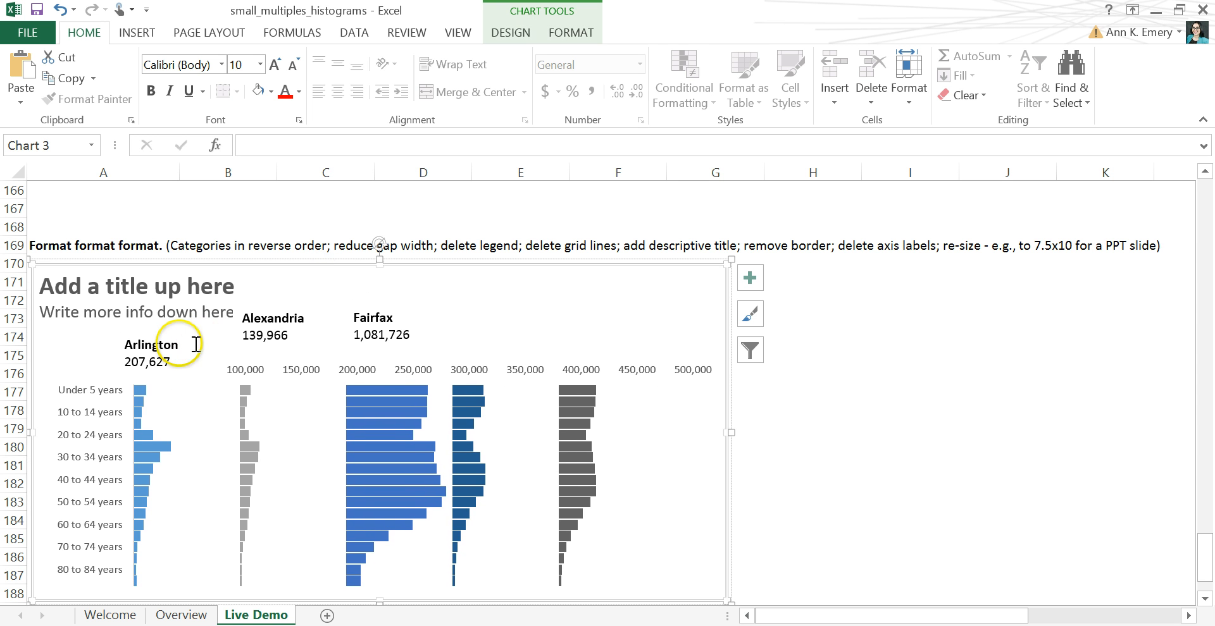
{"action": "left_click", "coordinate": [60, 9]}
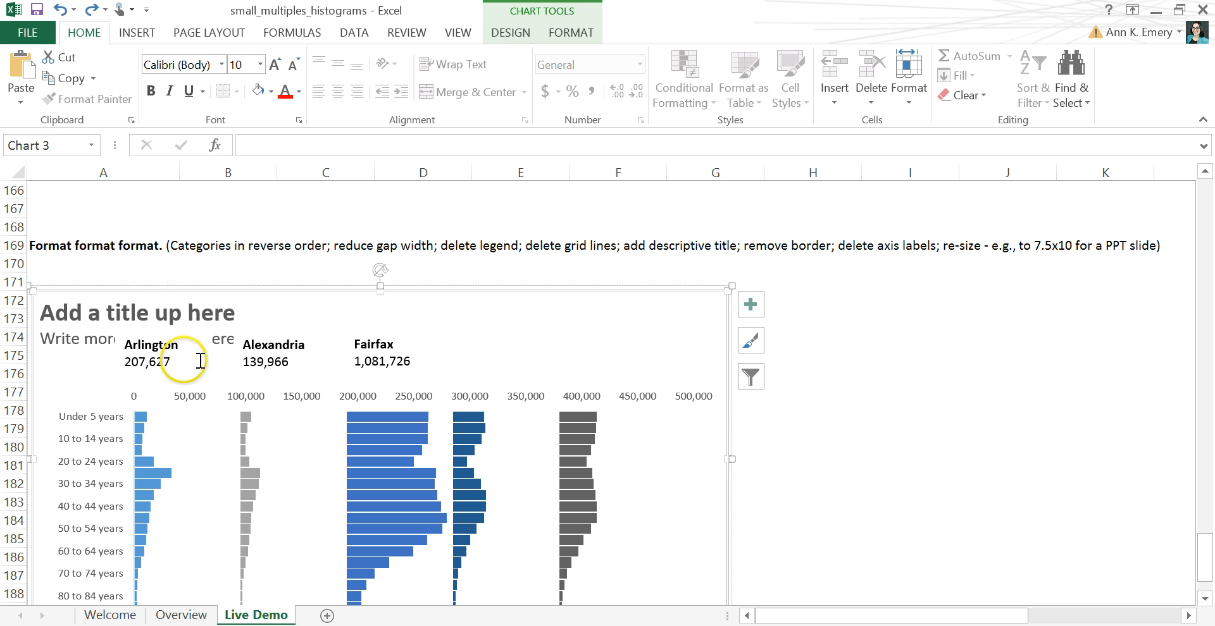
{"action": "left_click", "coordinate": [179, 345]}
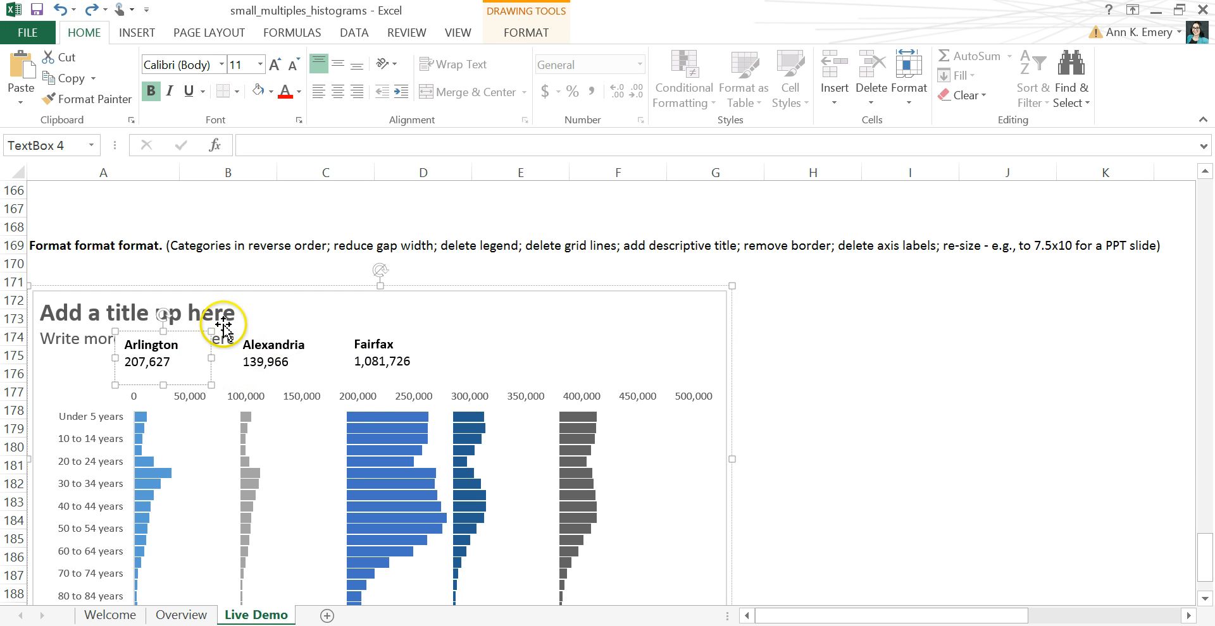
Lower the top edge of the chart's plot area to leave more room above the histograms
{"action": "left_click", "coordinate": [345, 380]}
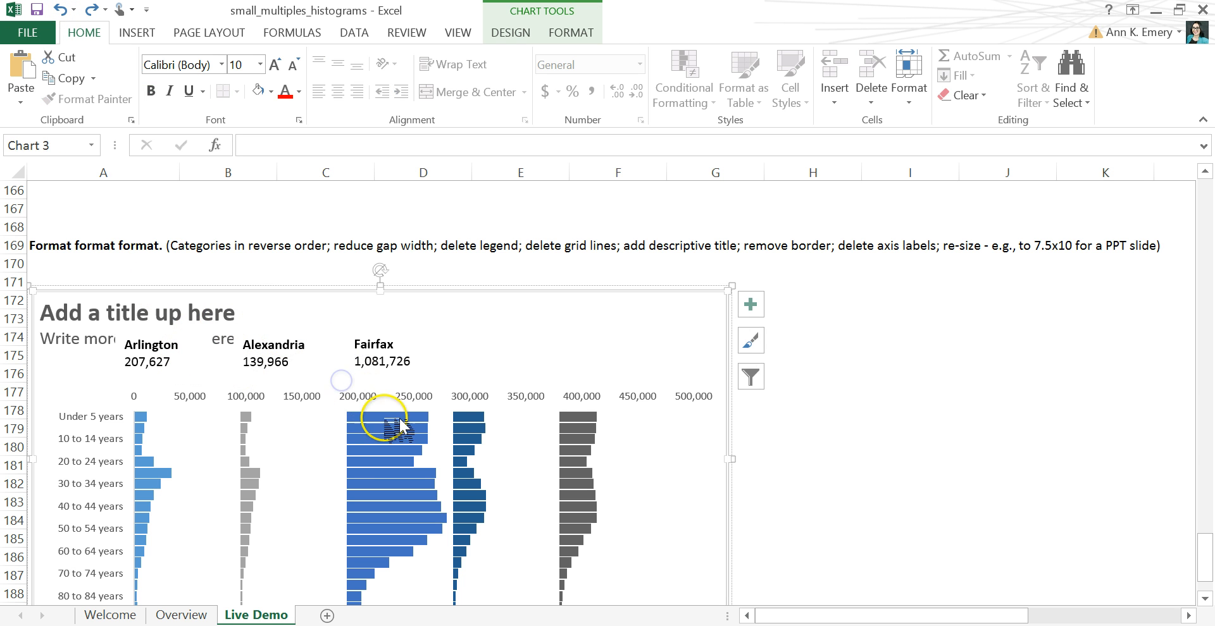
{"action": "left_click", "coordinate": [443, 407]}
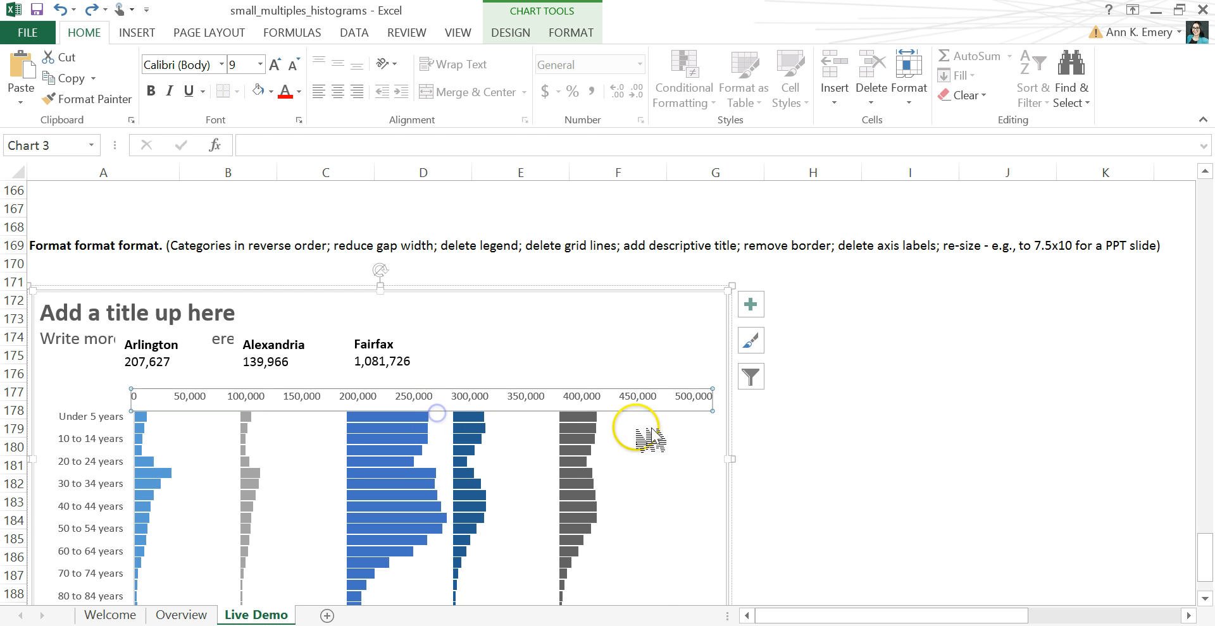
{"action": "left_click", "coordinate": [632, 434]}
{"action": "left_click", "coordinate": [682, 442]}
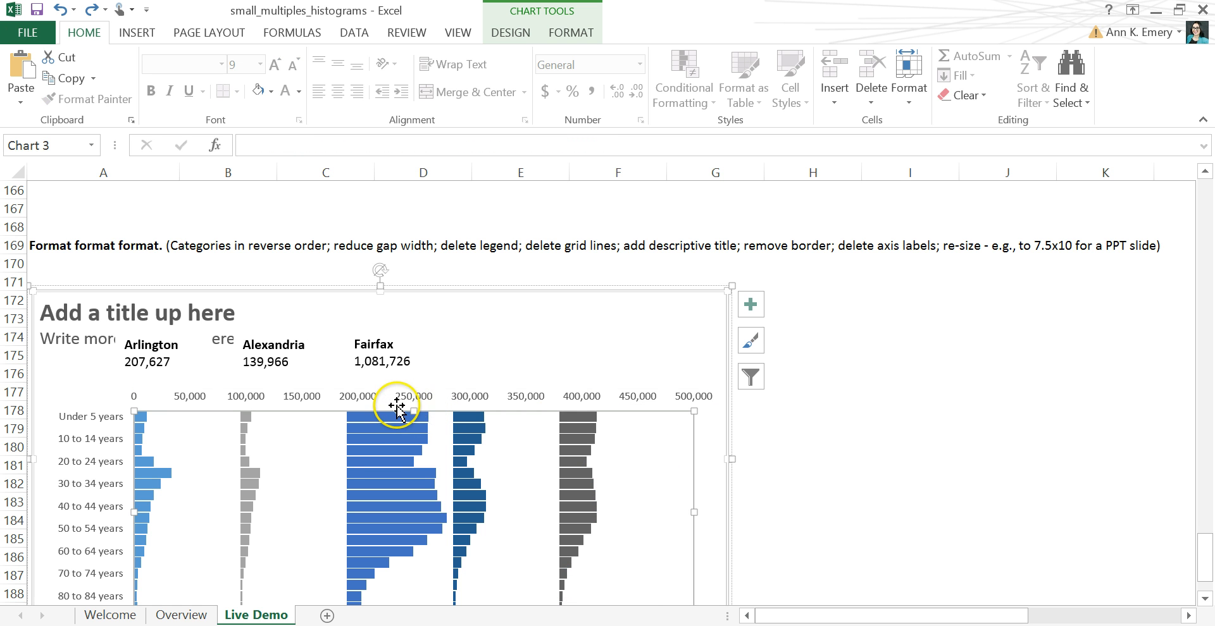
{"action": "left_click_drag", "start_coordinate": [414, 412], "coordinate": [414, 429]}
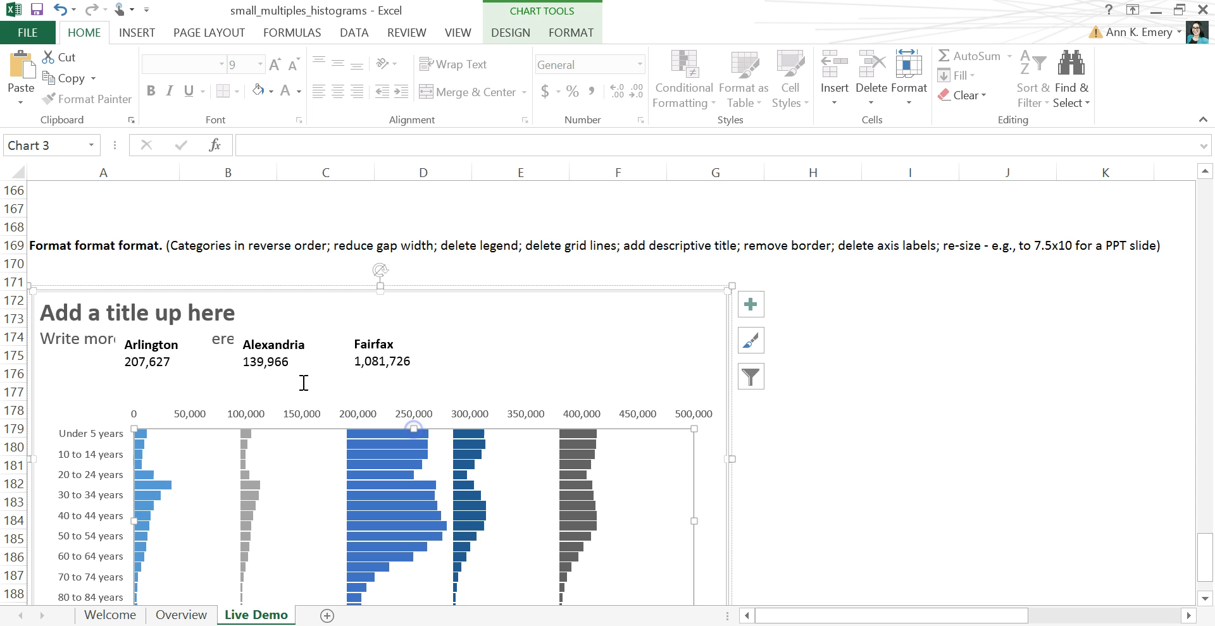
{"action": "left_click", "coordinate": [181, 367]}
{"action": "left_click", "coordinate": [278, 369], "text": "ctrl"}
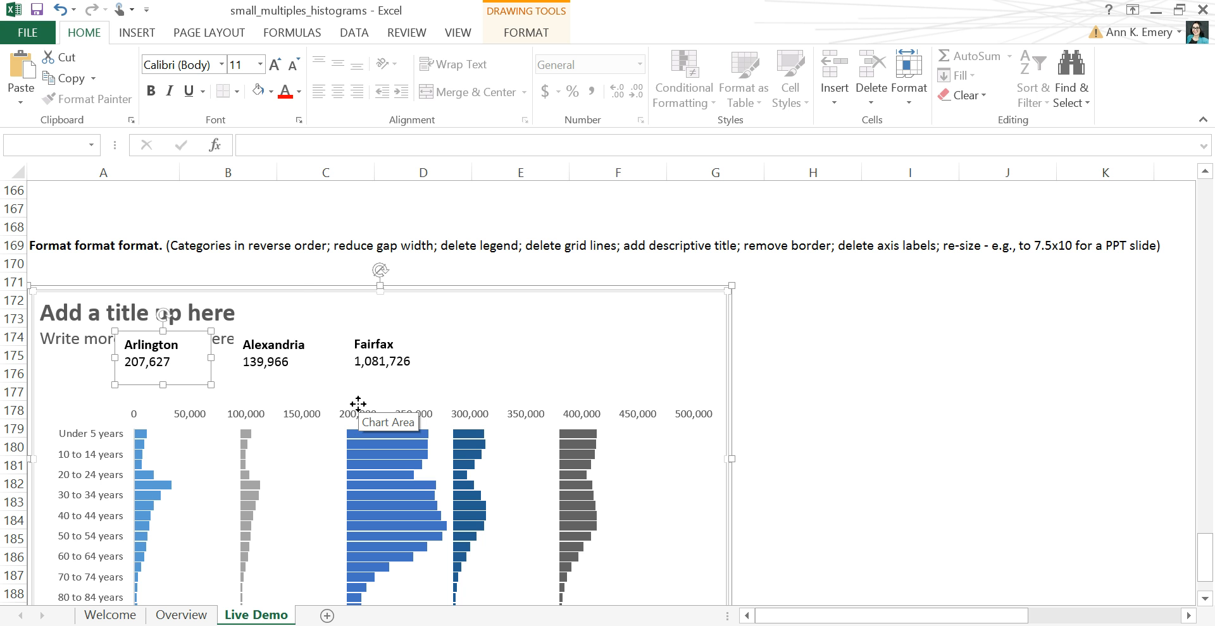
{"action": "left_click", "coordinate": [283, 266]}
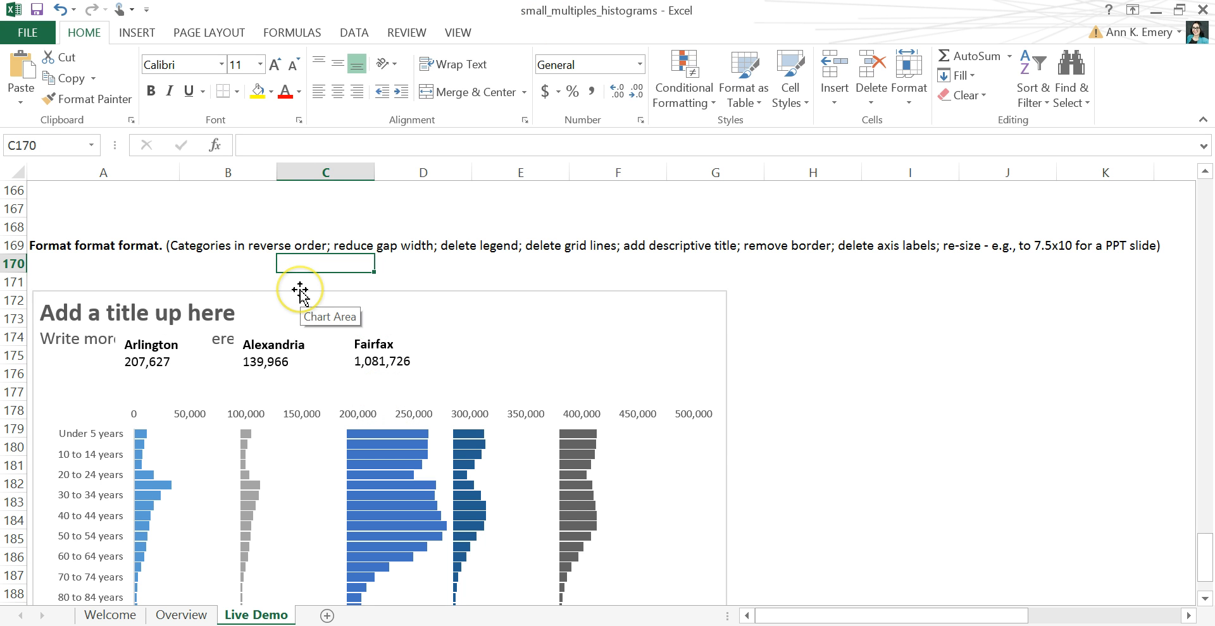
Remove the outline around the chart area
{"action": "left_click", "coordinate": [300, 292]}
{"action": "left_click", "coordinate": [300, 293]}
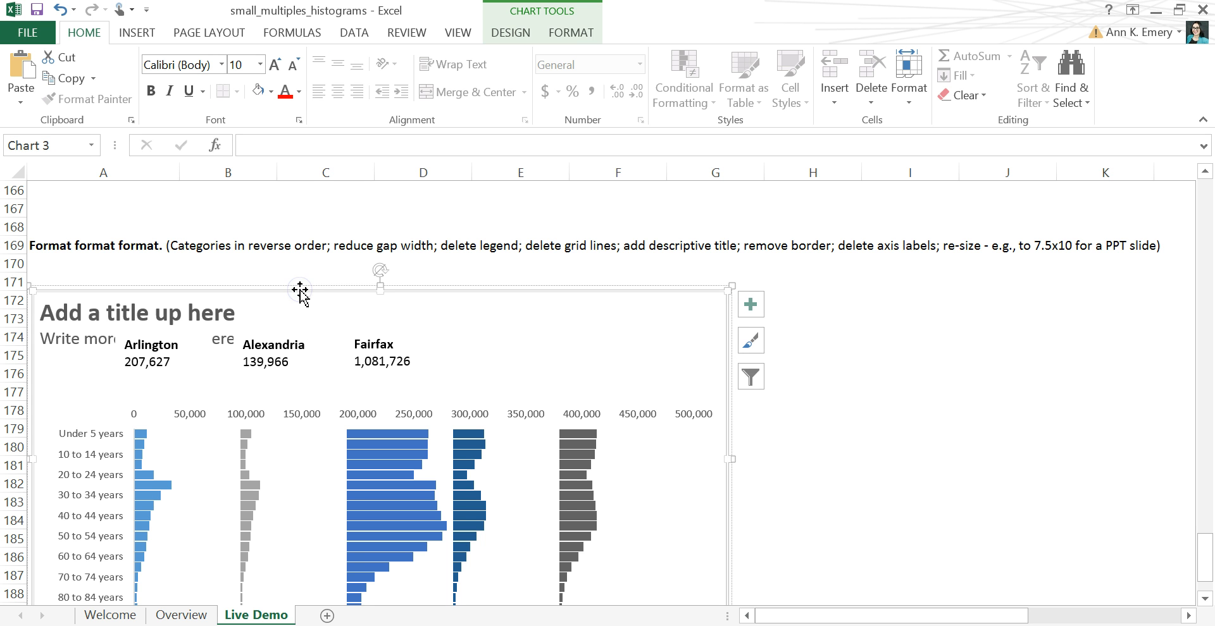
{"action": "left_click", "coordinate": [572, 34]}
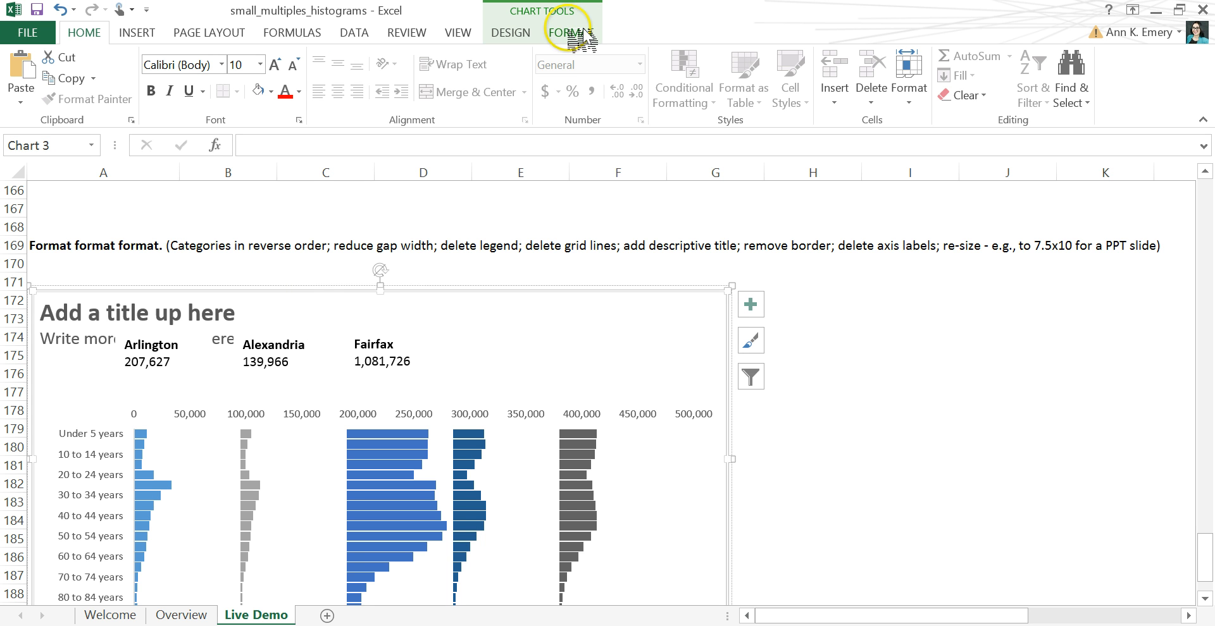
{"action": "left_click", "coordinate": [533, 77]}
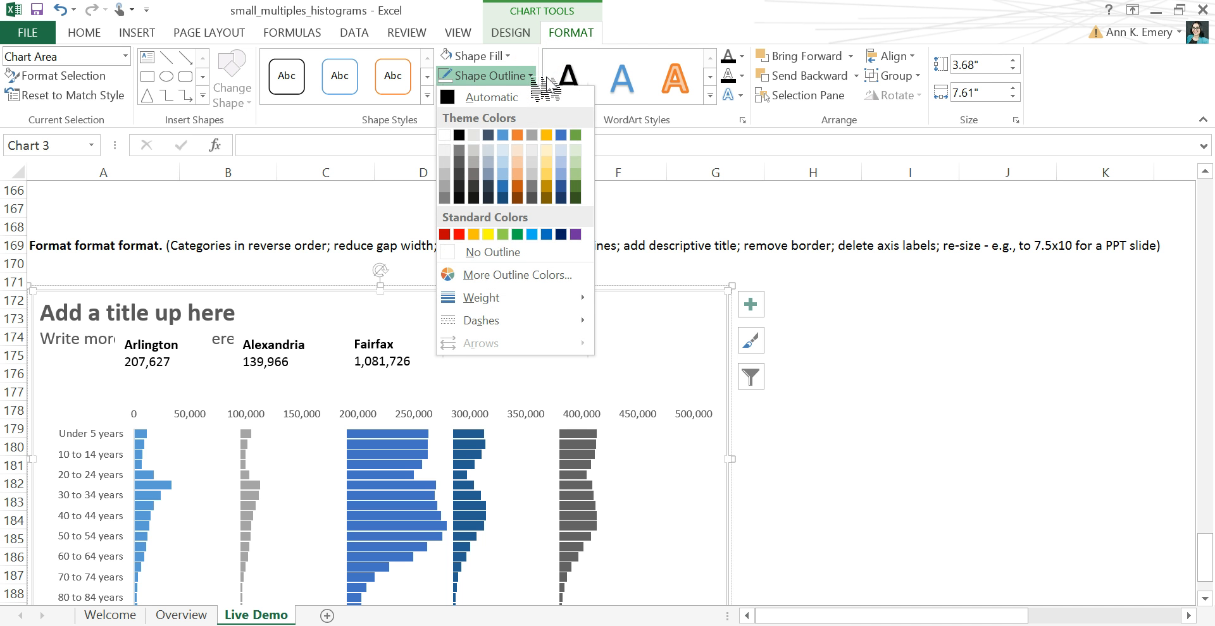
{"action": "left_click", "coordinate": [459, 234]}
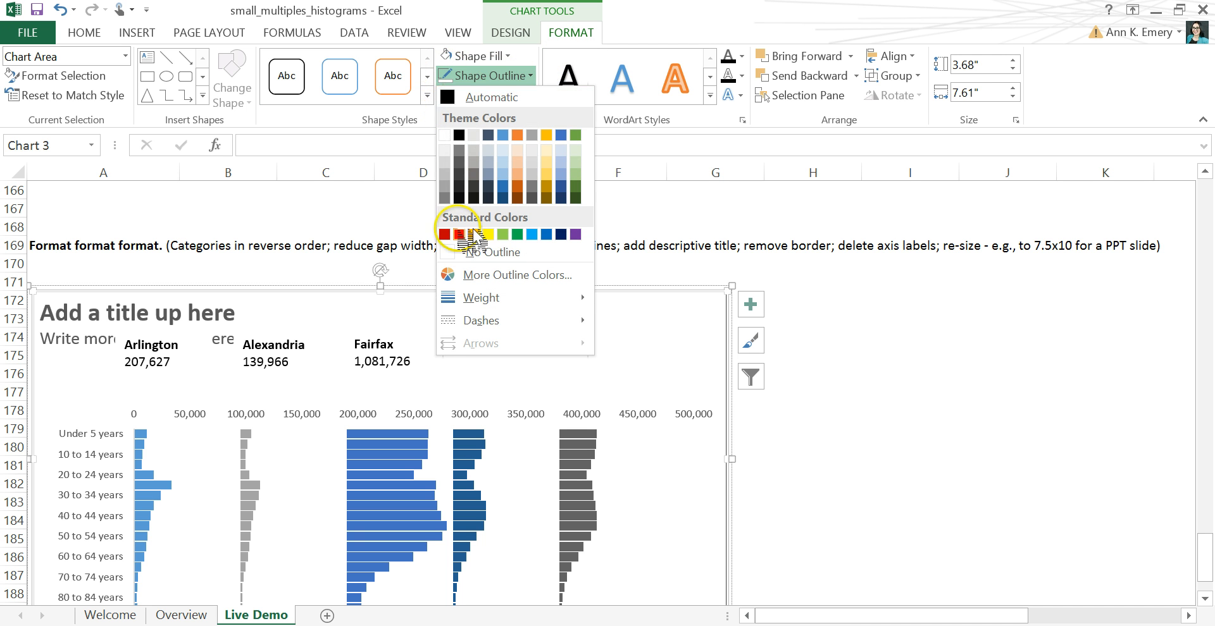
{"action": "left_click", "coordinate": [464, 251]}
{"action": "left_click", "coordinate": [463, 259]}
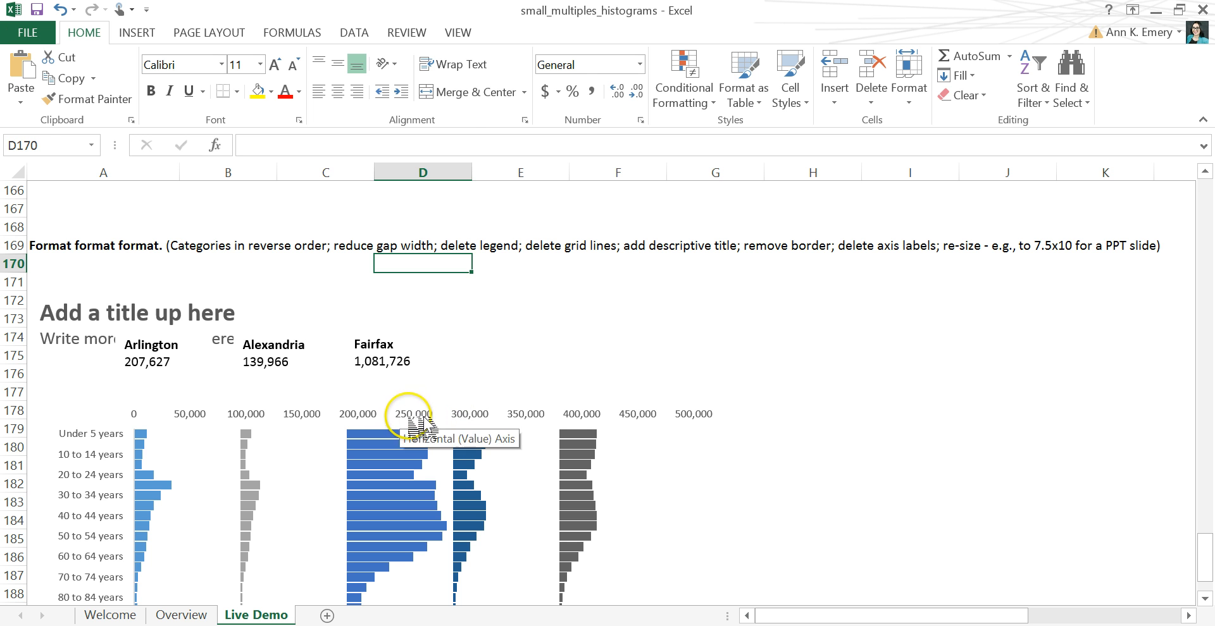
Delete the horizontal value axis labels above the histograms
{"action": "left_click", "coordinate": [412, 418]}
{"action": "left_click", "coordinate": [410, 417]}
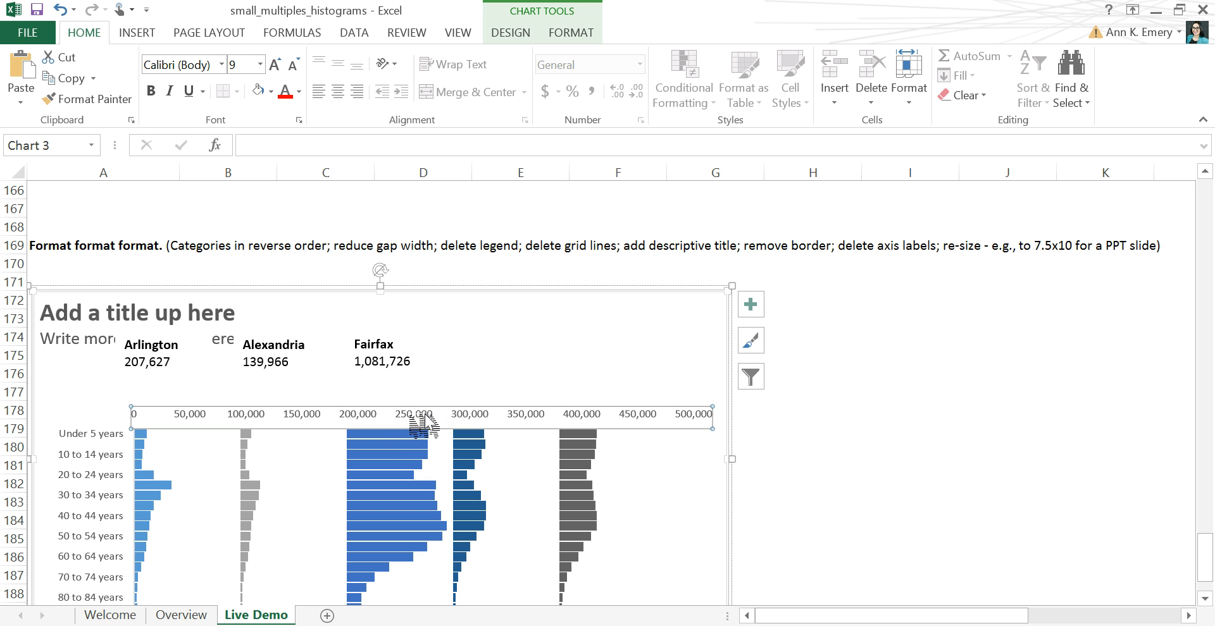
{"action": "key", "text": "Delete"}
Reposition the chart just below the formatting note in row 169 and delete the detached Arlington label
{"action": "left_click_drag", "start_coordinate": [173, 386], "coordinate": [179, 337]}
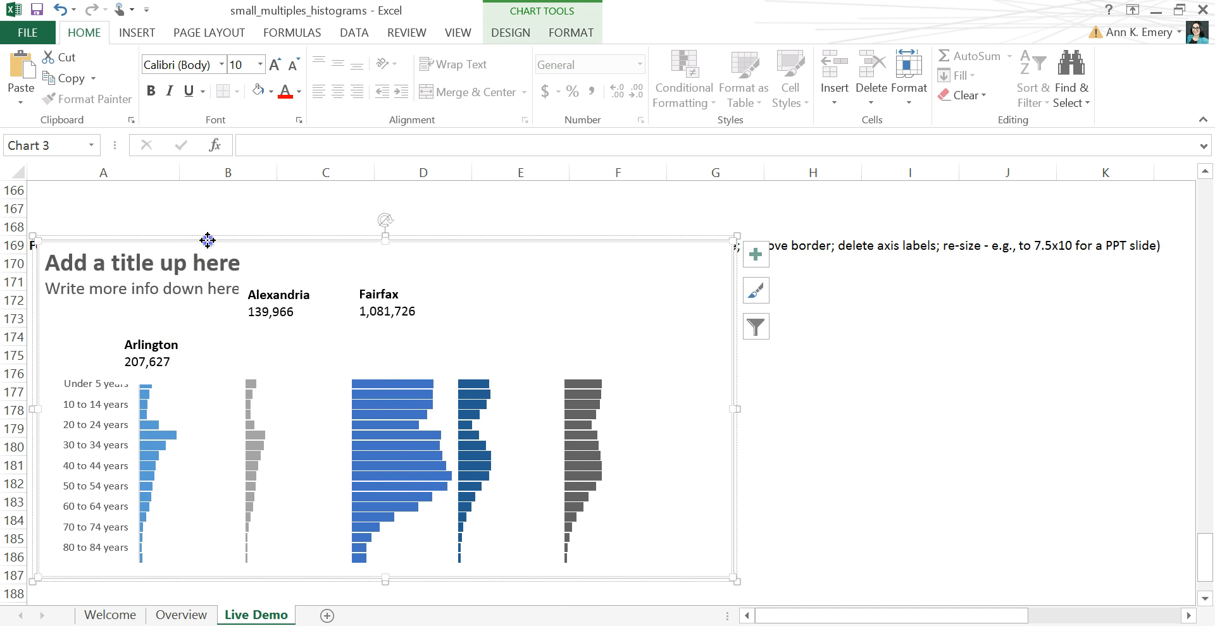
{"action": "left_click_drag", "start_coordinate": [209, 245], "coordinate": [213, 272]}
Copy the Alexandria label and paste the duplicate inside the chart
{"action": "left_click", "coordinate": [265, 319]}
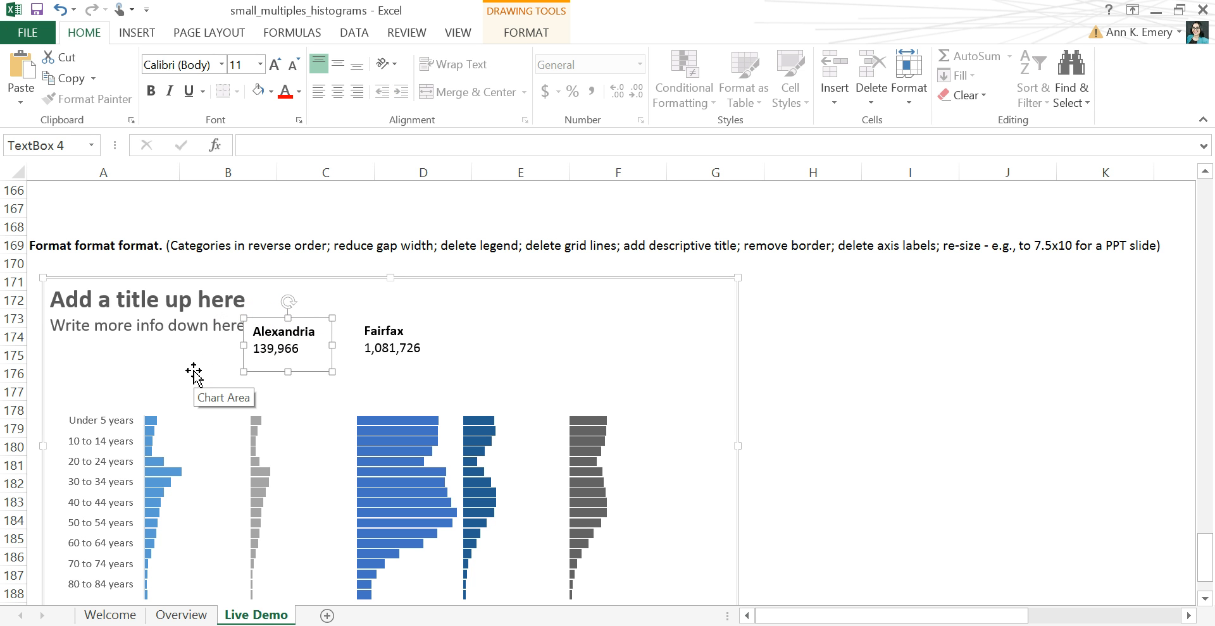
{"action": "left_click", "coordinate": [152, 278]}
{"action": "left_click", "coordinate": [154, 351]}
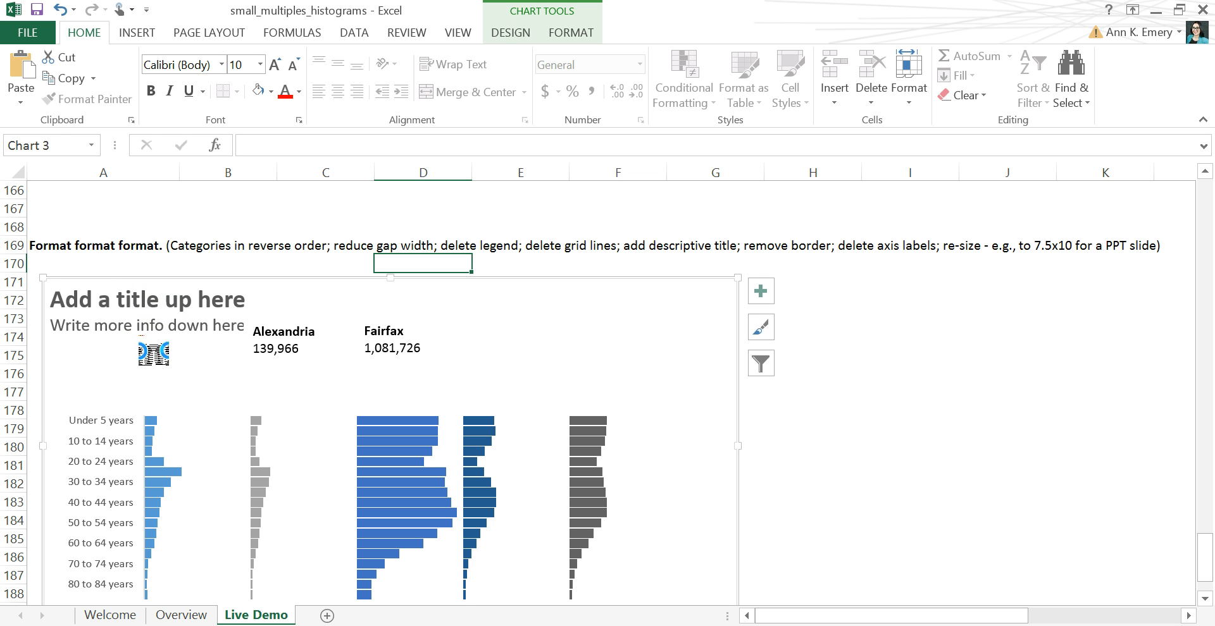
{"action": "left_click", "coordinate": [154, 352]}
{"action": "mouse_move", "coordinate": [154, 352]}
{"action": "left_mouse_down"}
{"action": "mouse_move", "coordinate": [88, 307]}
{"action": "mouse_move", "coordinate": [49, 329]}
{"action": "left_mouse_up"}
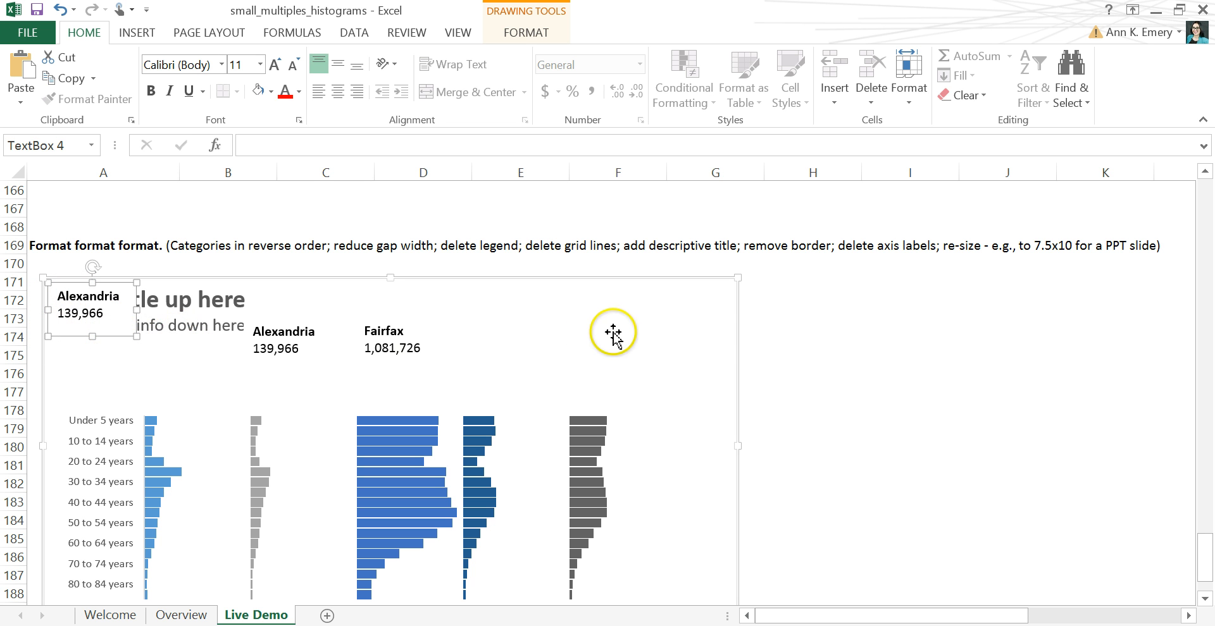
Try placing a worksheet-level copy of the Alexandria label over the chart, and delete that copy
{"action": "left_click", "coordinate": [785, 298]}
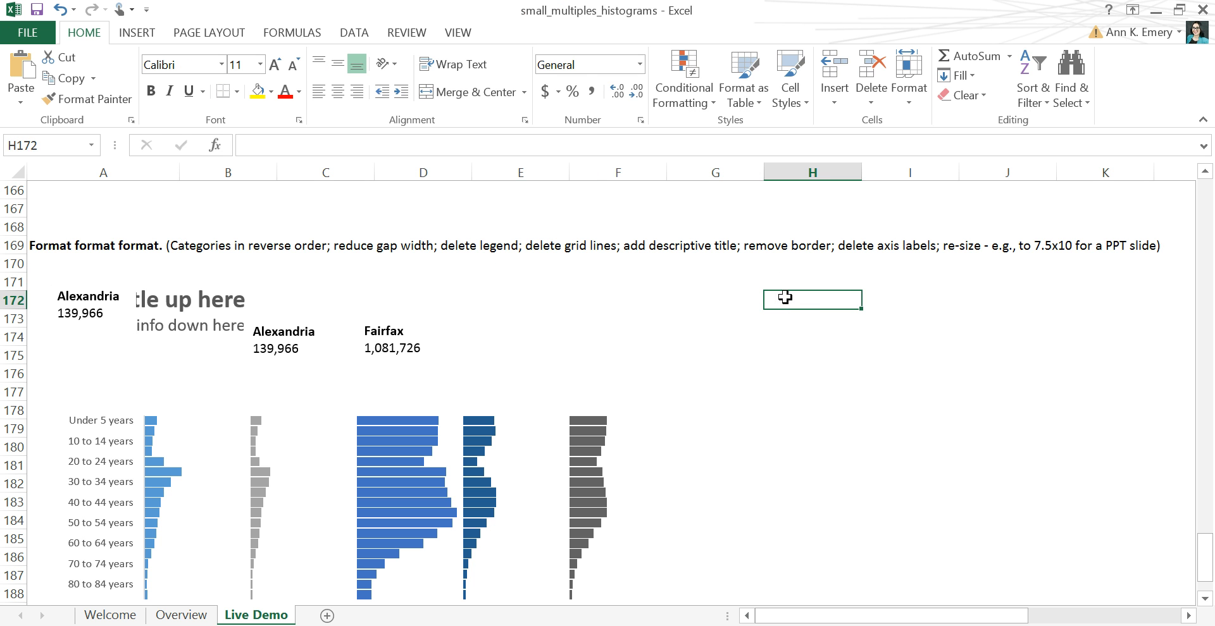
{"action": "key", "text": "ctrl+v"}
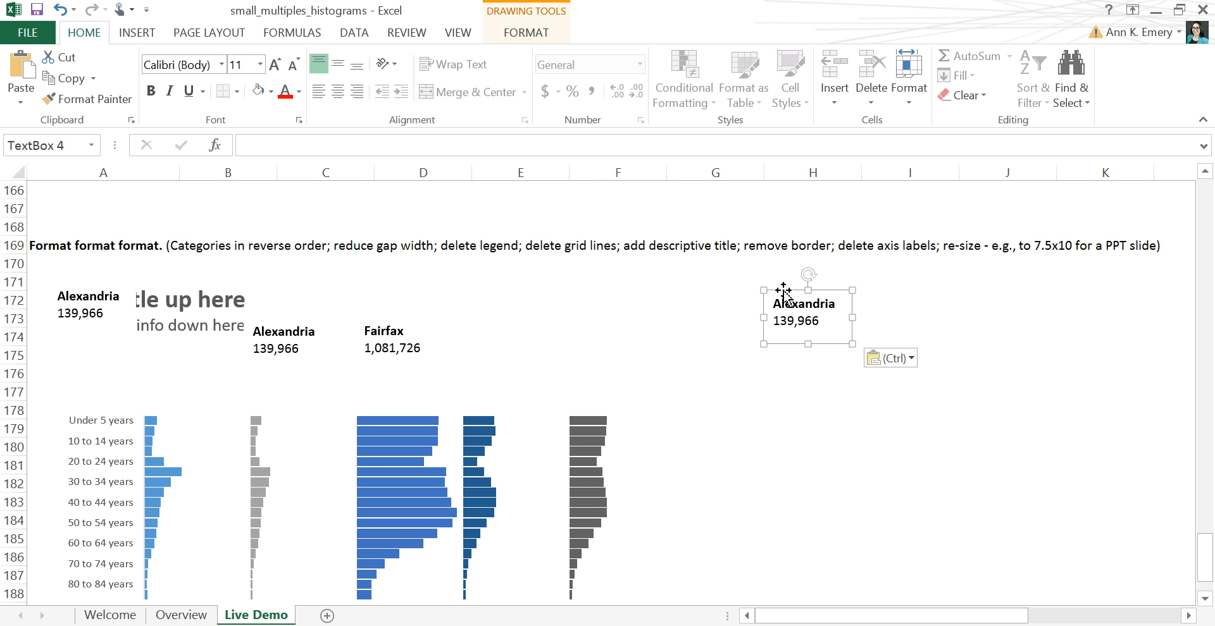
{"action": "left_click_drag", "start_coordinate": [783, 291], "coordinate": [505, 308]}
{"action": "left_click", "coordinate": [461, 280]}
{"action": "left_click", "coordinate": [487, 319]}
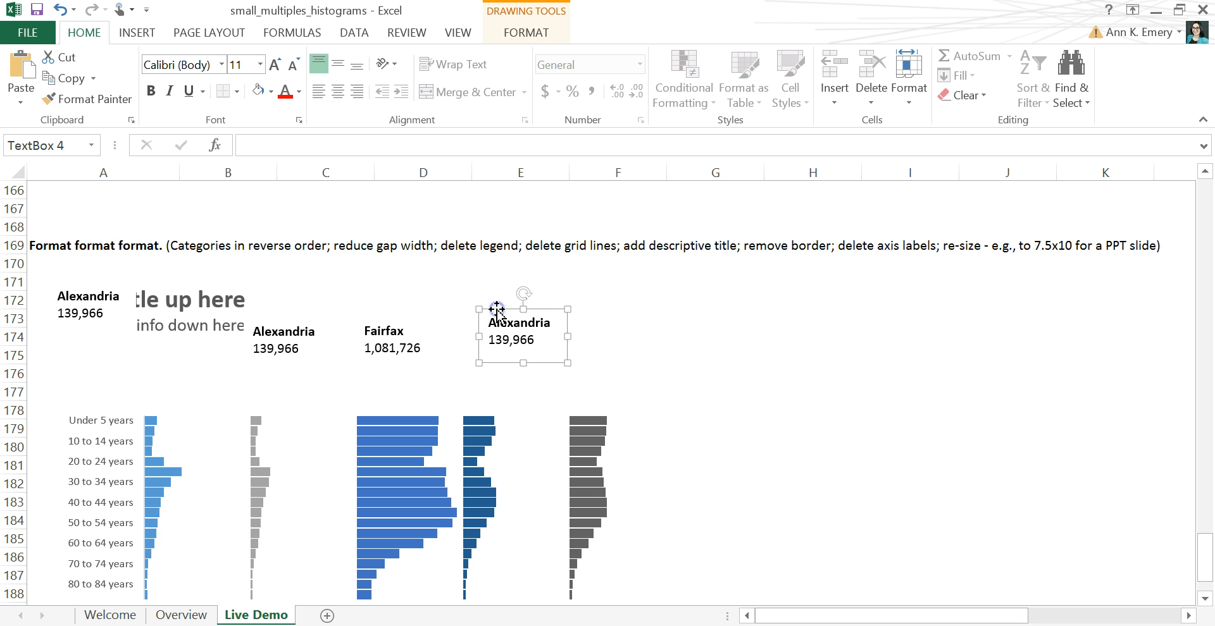
{"action": "key", "text": "Delete"}
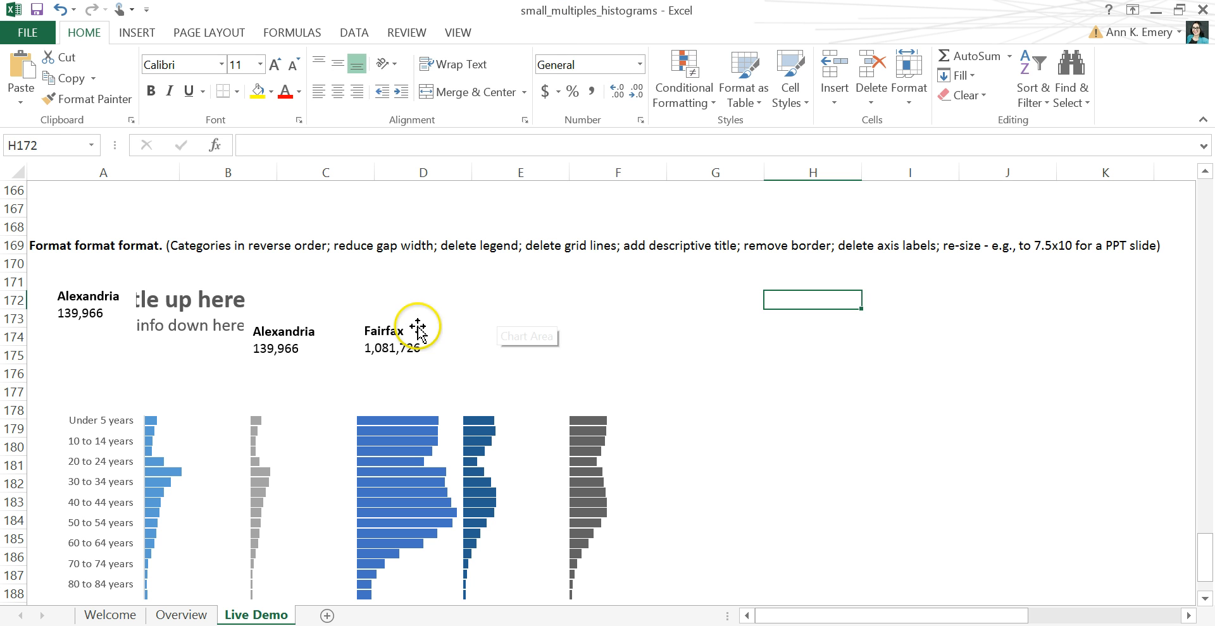
Align the duplicated label above the first histogram and the Alexandria label above the second, both at the same height
{"action": "left_click", "coordinate": [127, 320]}
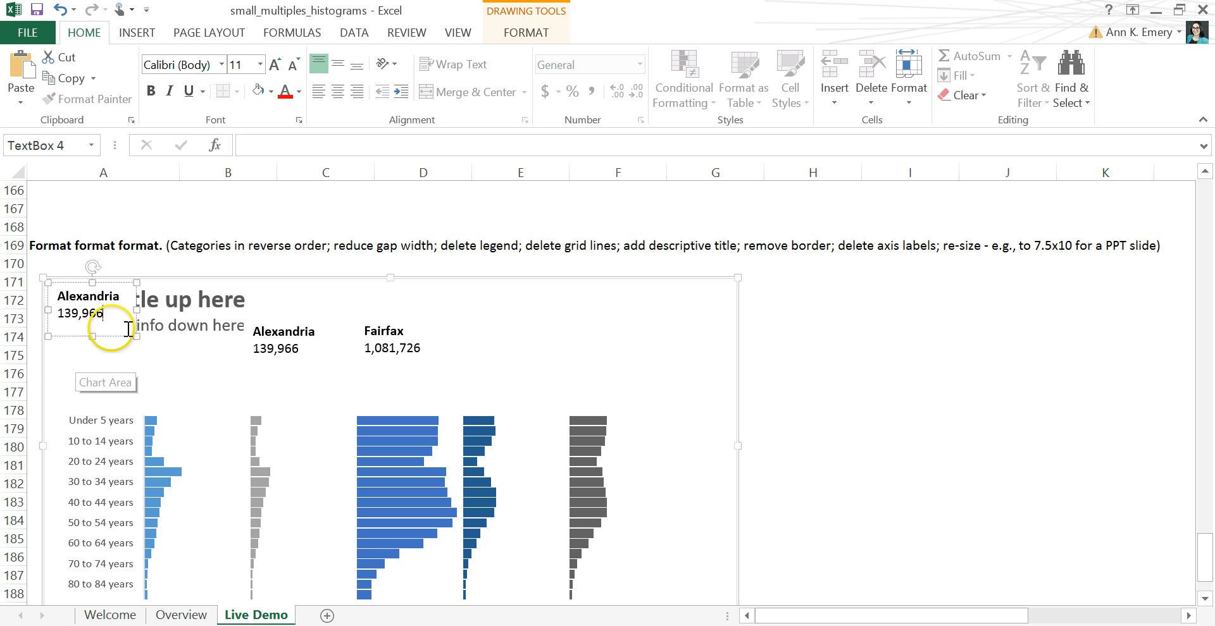
{"action": "left_click_drag", "start_coordinate": [106, 332], "coordinate": [201, 416]}
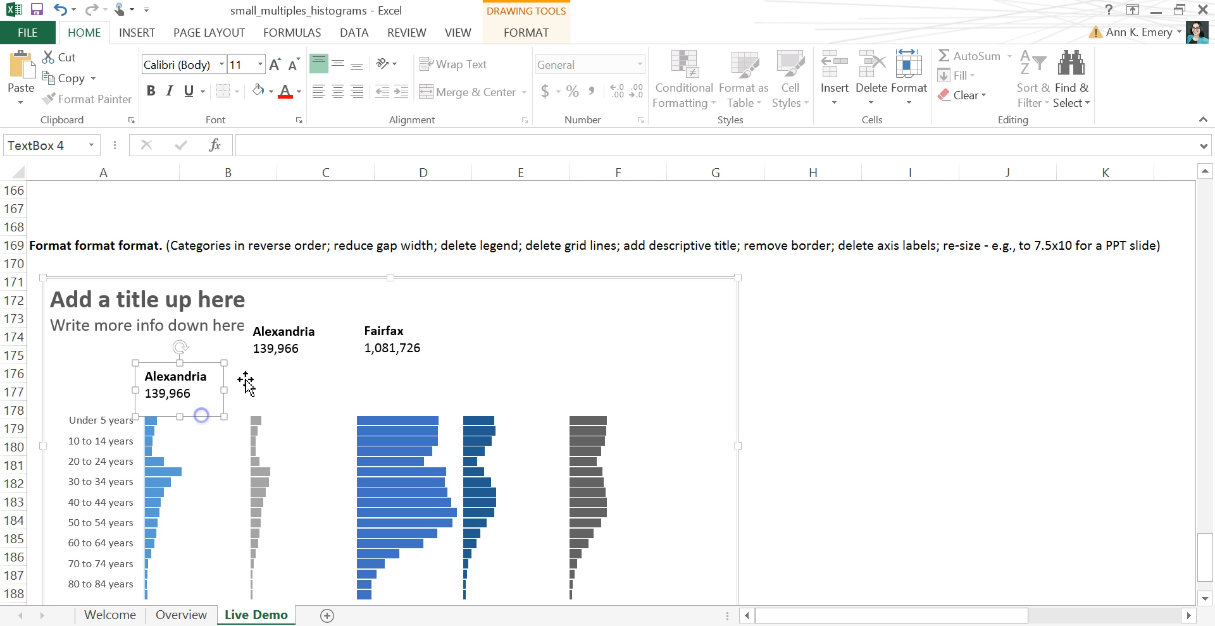
{"action": "left_click", "coordinate": [270, 353]}
{"action": "left_click_drag", "start_coordinate": [273, 374], "coordinate": [269, 412]}
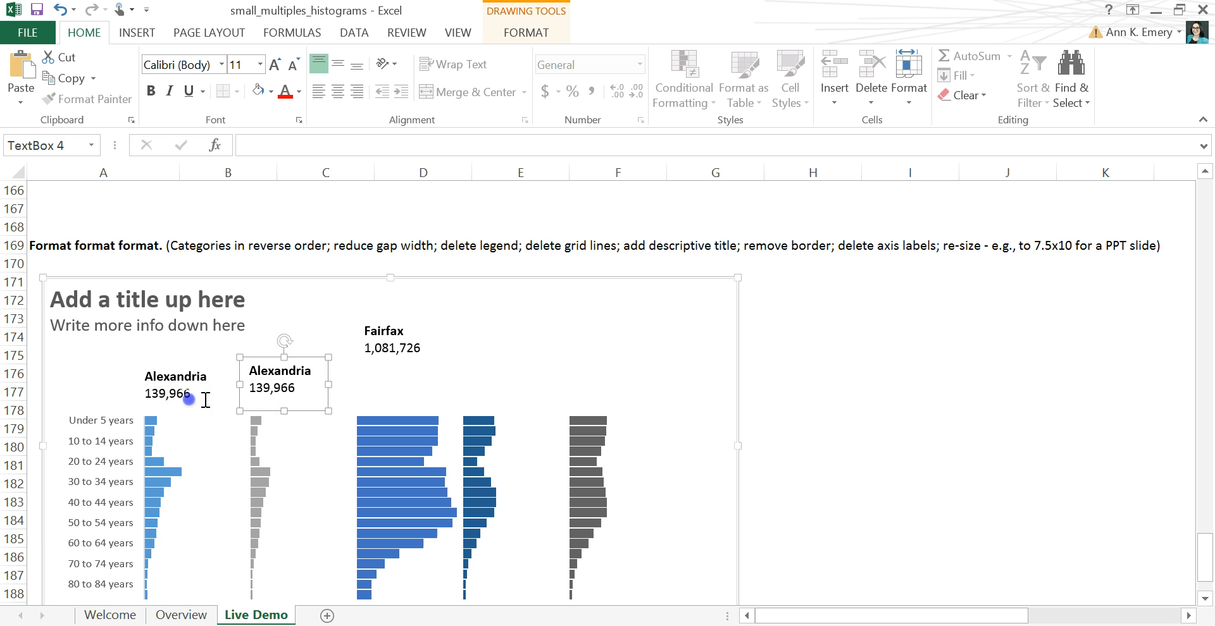
{"action": "left_click", "coordinate": [200, 401]}
{"action": "left_click_drag", "start_coordinate": [193, 416], "coordinate": [193, 410]}
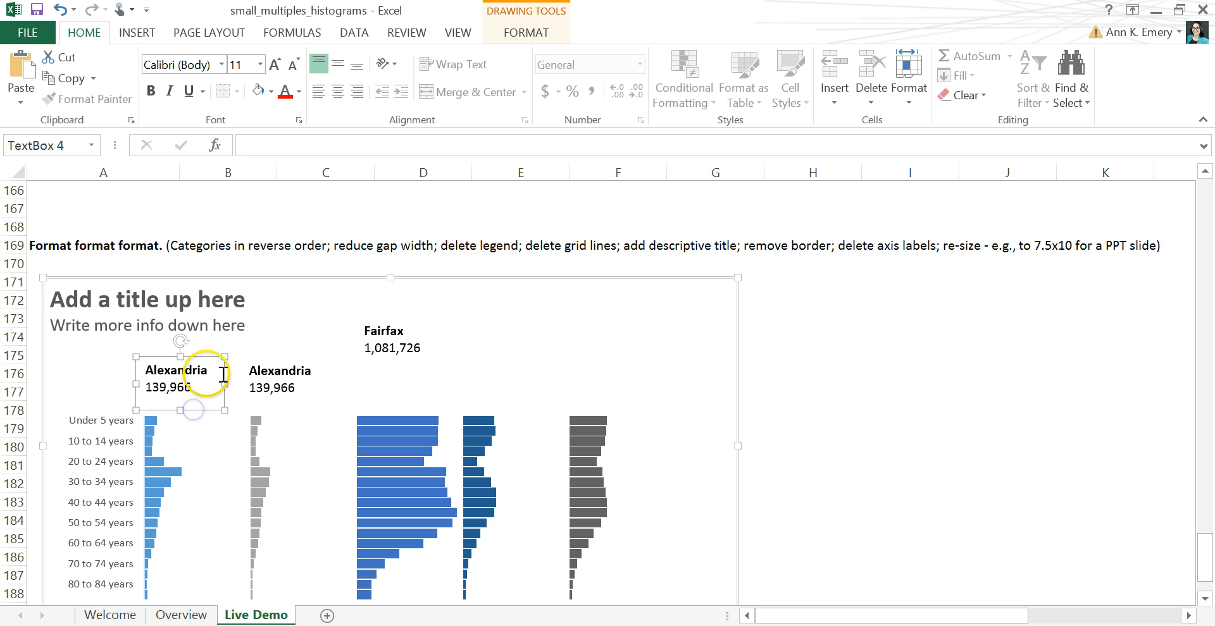
Change the first histogram's label to Arlington with a population of 207,627
{"action": "double_click", "coordinate": [176, 372]}
{"action": "type", "text": "Arlingt"}
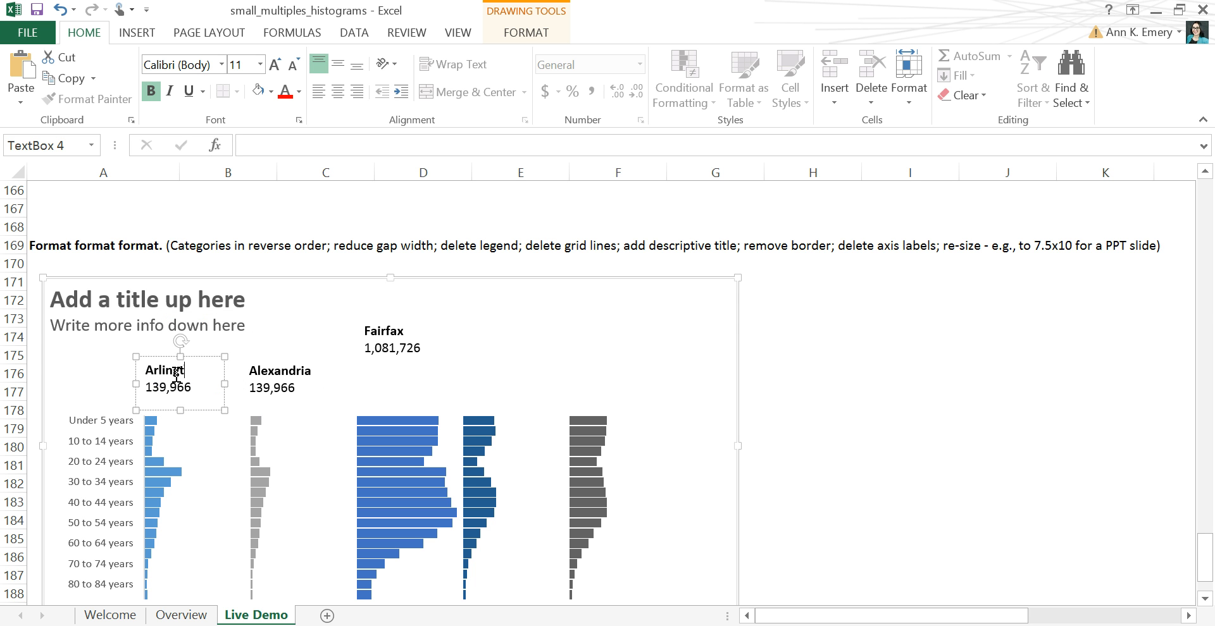
{"action": "type", "text": "on"}
{"action": "scroll", "coordinate": [240, 354], "scroll_direction": "down", "scroll_amount": 2}
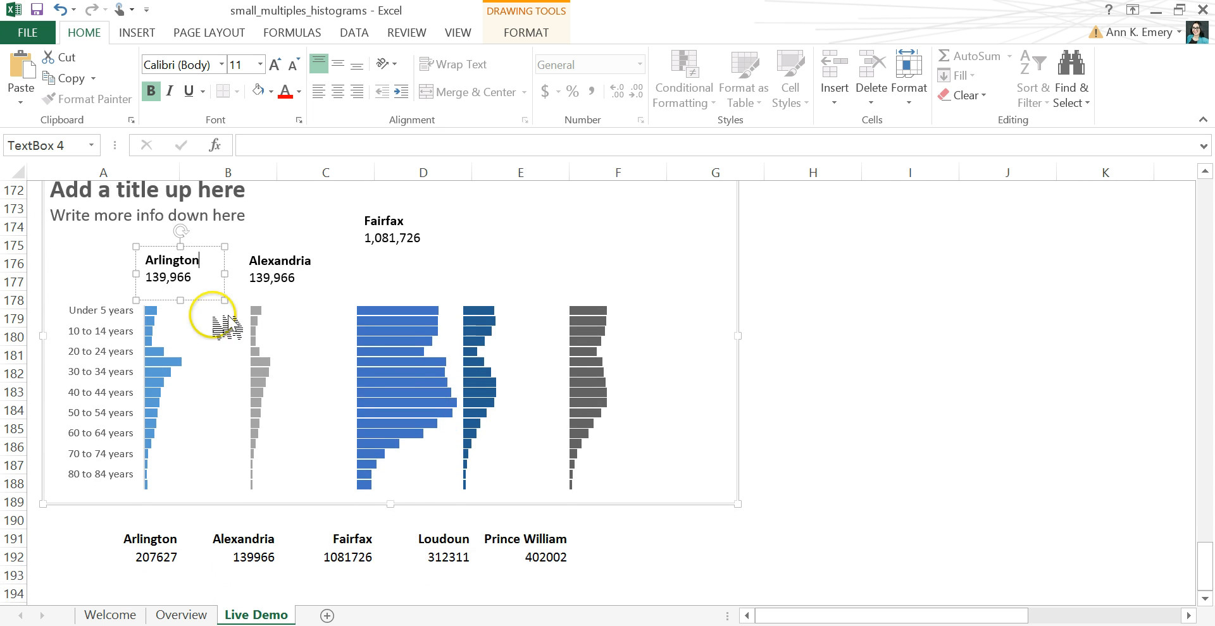
{"action": "left_click", "coordinate": [198, 277]}
{"action": "left_click_drag", "start_coordinate": [215, 278], "coordinate": [145, 278]}
{"action": "type", "text": "207"}
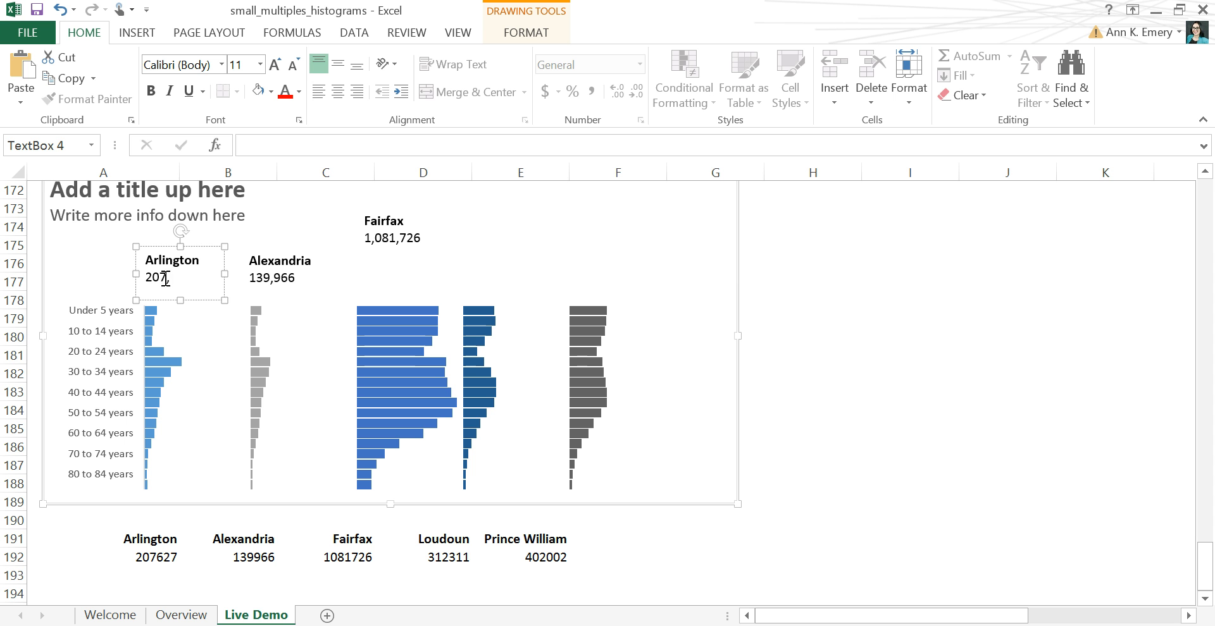
{"action": "type", "text": ",627"}
Move the Fairfax label down above its histogram, level with the other two labels
{"action": "left_click", "coordinate": [387, 218]}
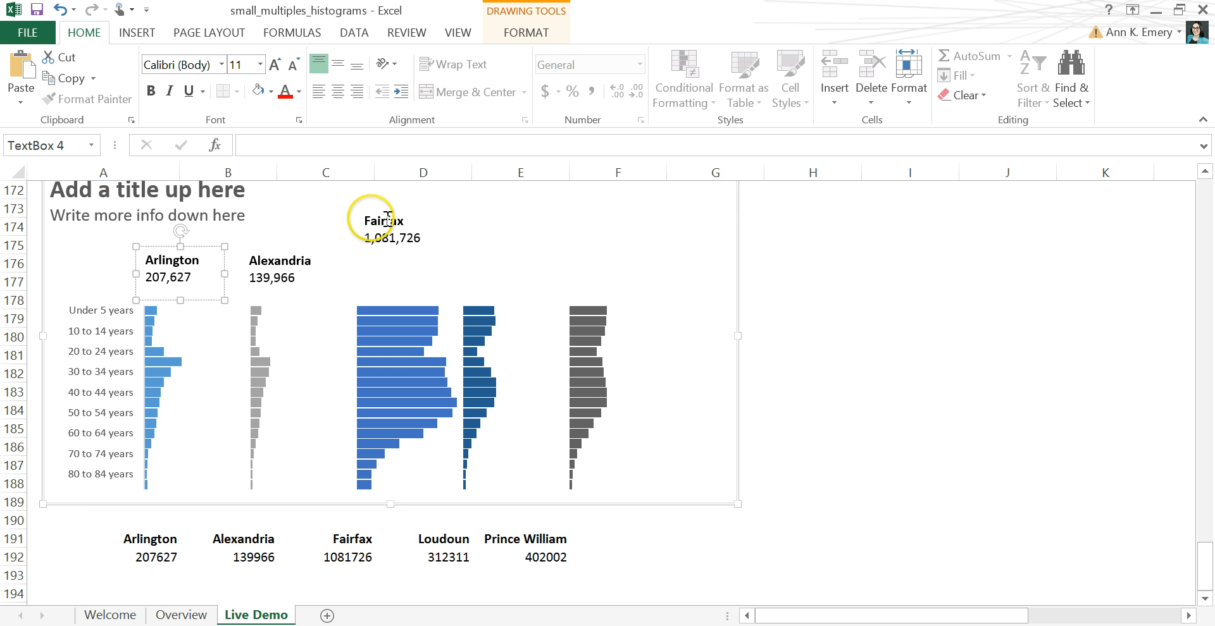
{"action": "left_click_drag", "start_coordinate": [385, 204], "coordinate": [379, 243]}
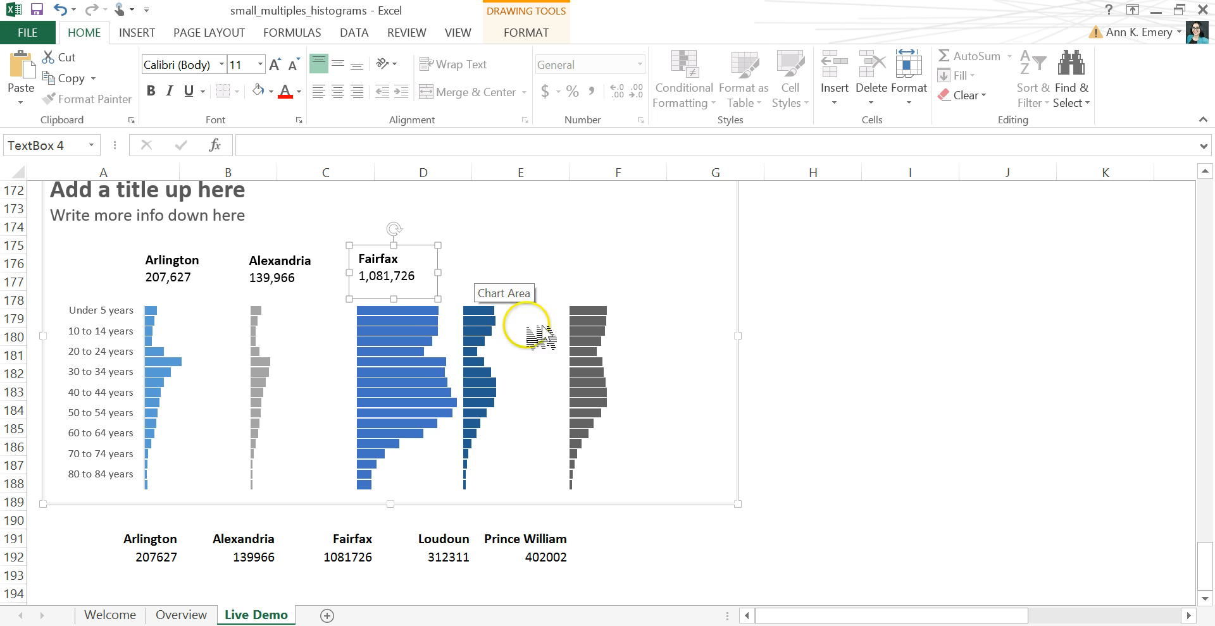
Add value data labels to the Fairfax histogram and set their position to Inside End
{"action": "right_click", "coordinate": [436, 313]}
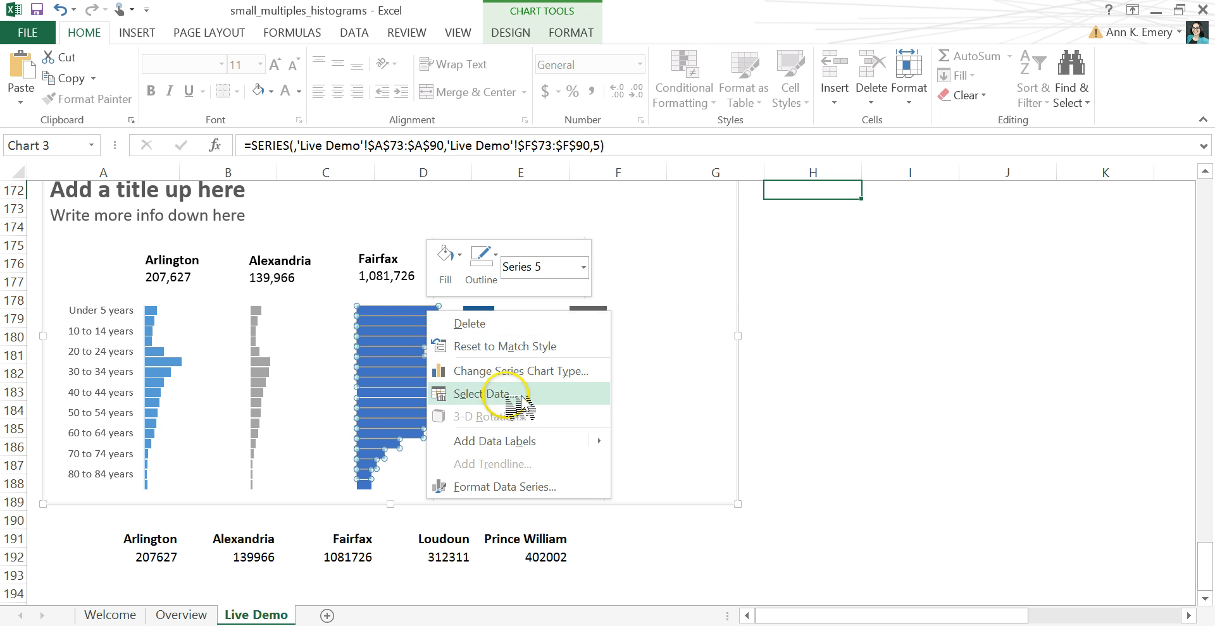
{"action": "left_click", "coordinate": [514, 436]}
{"action": "left_click", "coordinate": [402, 391]}
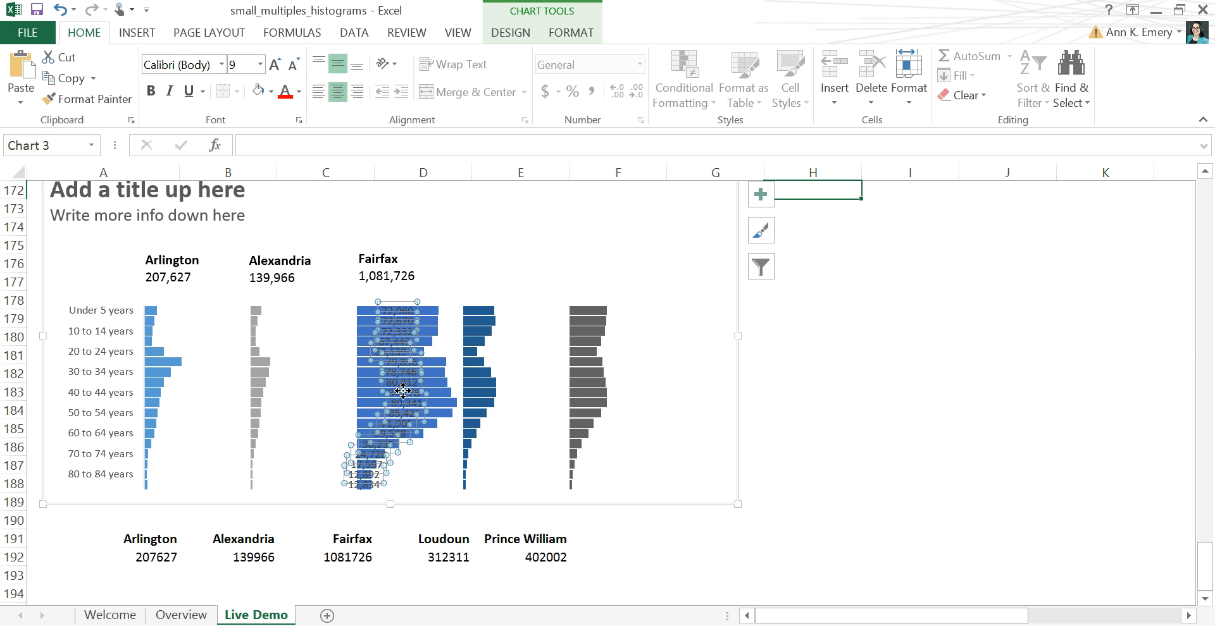
{"action": "right_click", "coordinate": [403, 391]}
{"action": "left_click", "coordinate": [498, 593]}
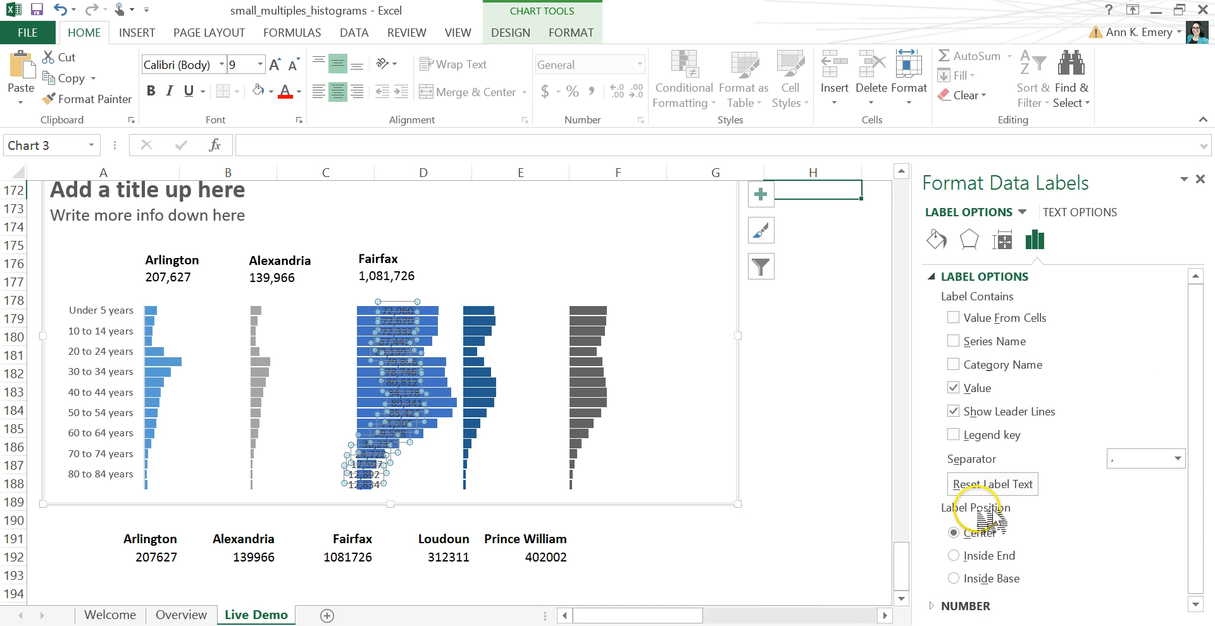
{"action": "left_click", "coordinate": [955, 556]}
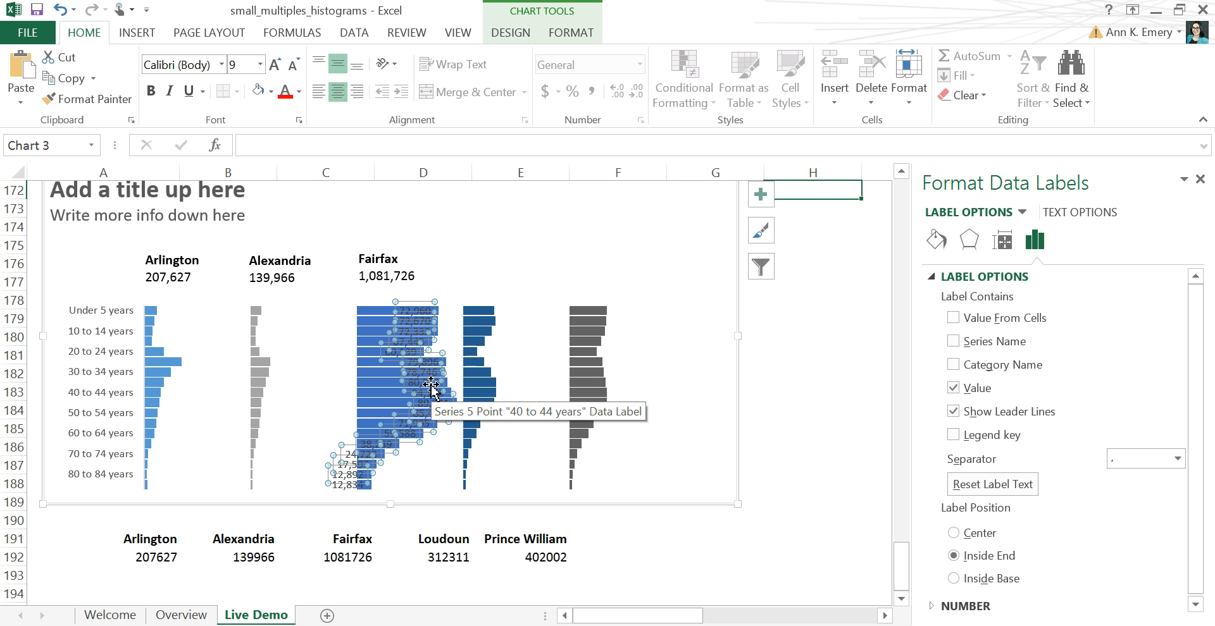
{"action": "left_click", "coordinate": [1200, 180]}
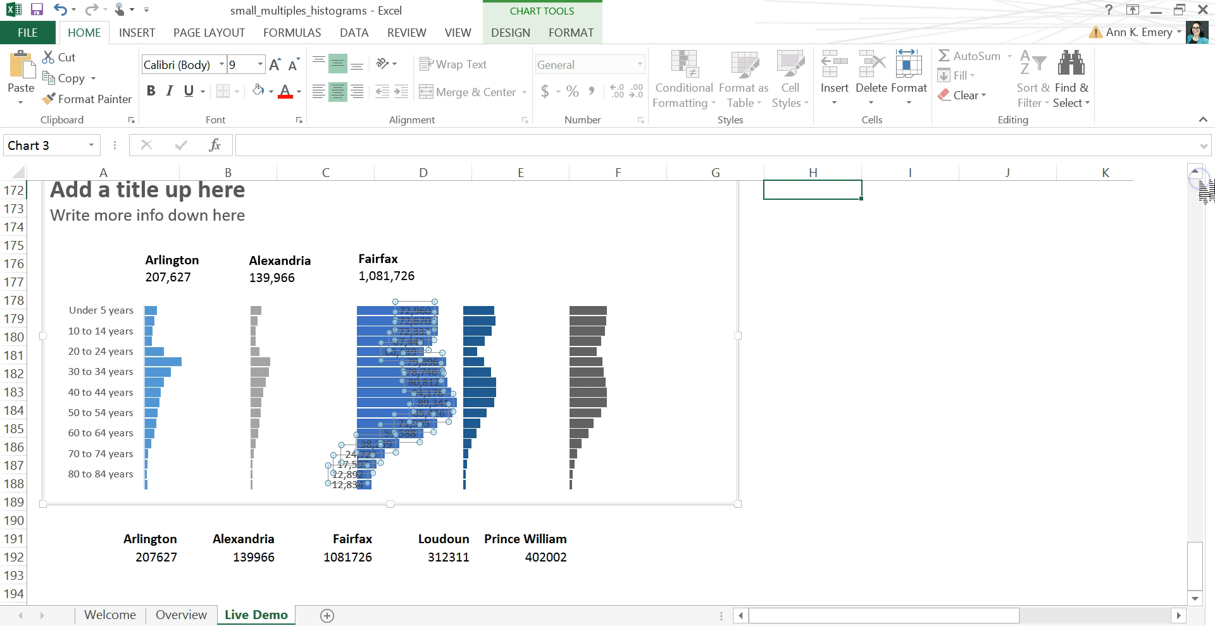
Delete all the data labels from the Fairfax histogram
{"action": "left_click", "coordinate": [418, 307]}
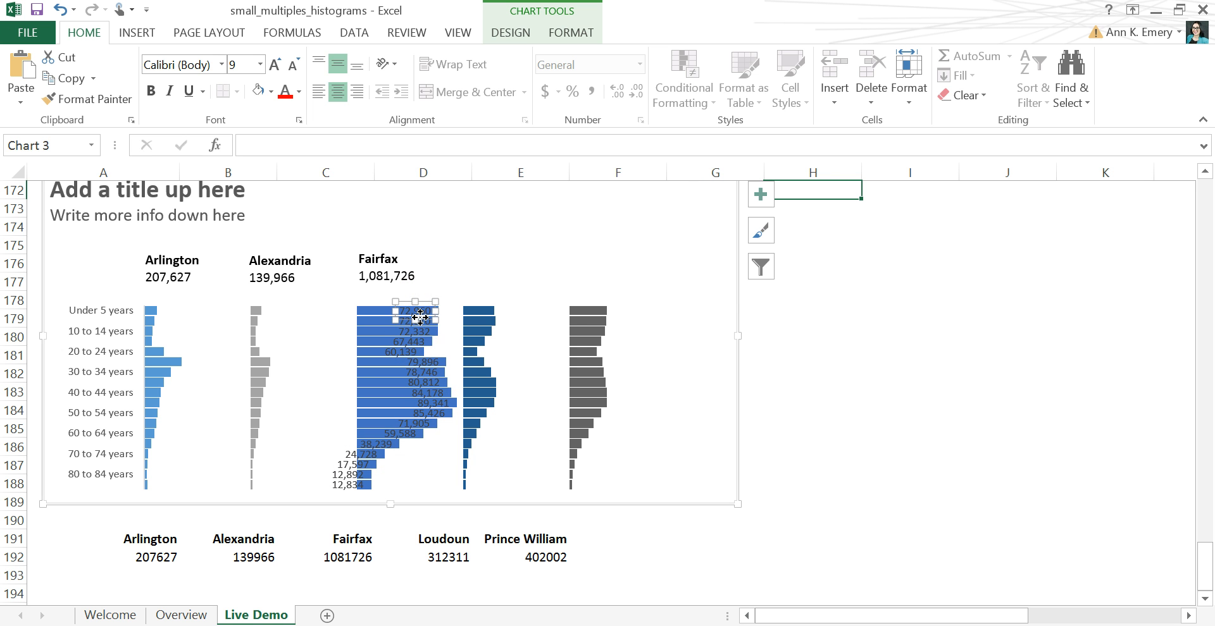
{"action": "left_click", "coordinate": [834, 317]}
{"action": "left_click", "coordinate": [418, 316]}
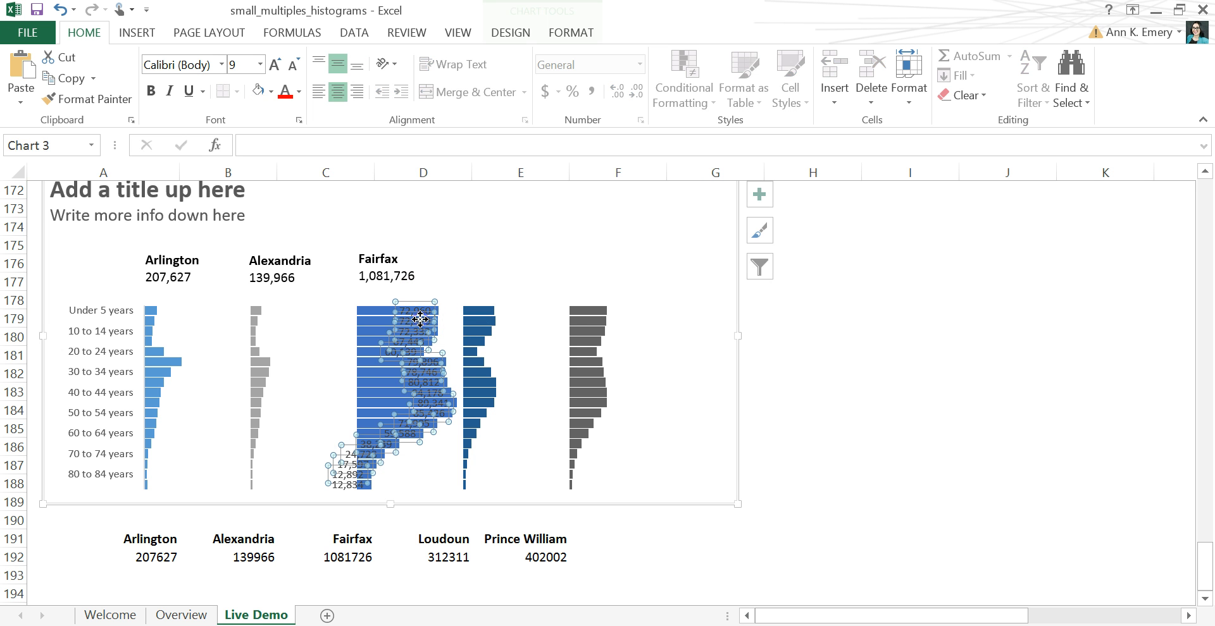
{"action": "key", "text": "Delete"}
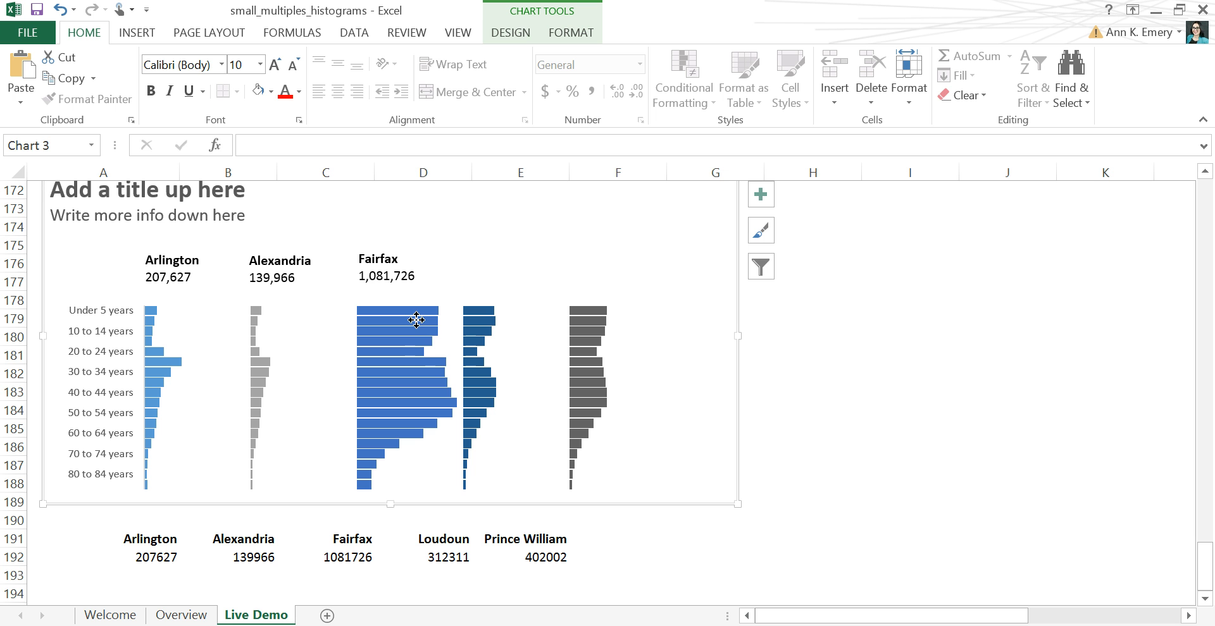
Inspect the unfilled spacer series between the histograms, and compare them with the shaded example chart on the Welcome sheet
{"action": "left_click_drag", "start_coordinate": [416, 320], "coordinate": [432, 328]}
{"action": "left_click_drag", "start_coordinate": [432, 329], "coordinate": [430, 320]}
{"action": "scroll", "coordinate": [430, 320], "scroll_direction": "up", "scroll_amount": 1}
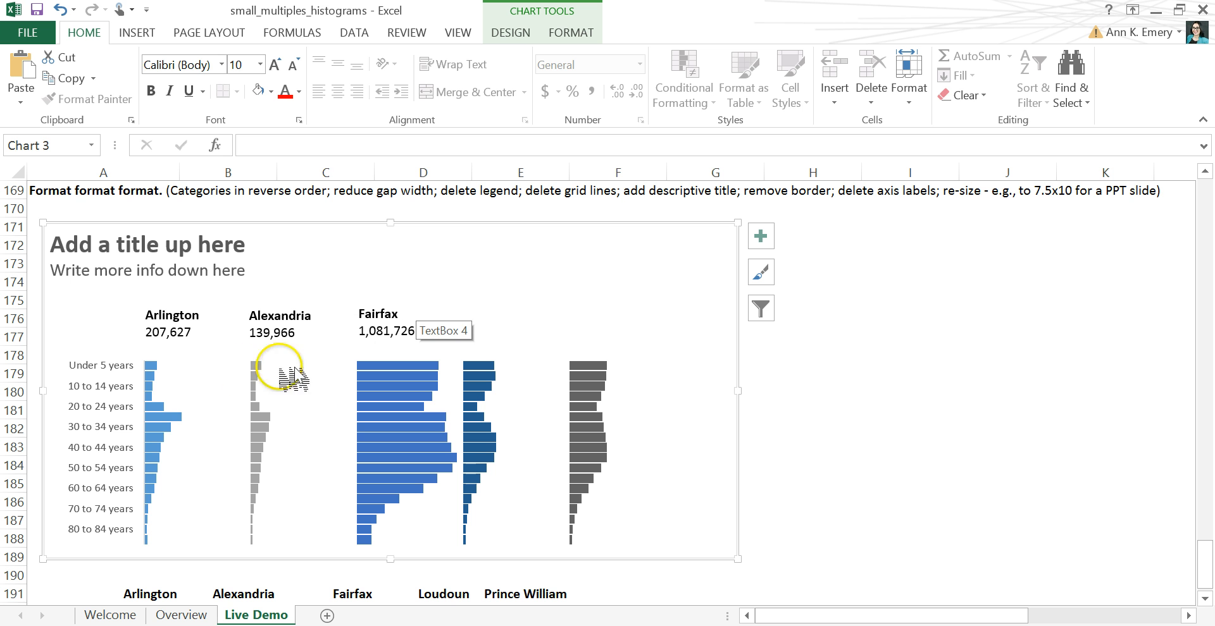
{"action": "left_click", "coordinate": [238, 373]}
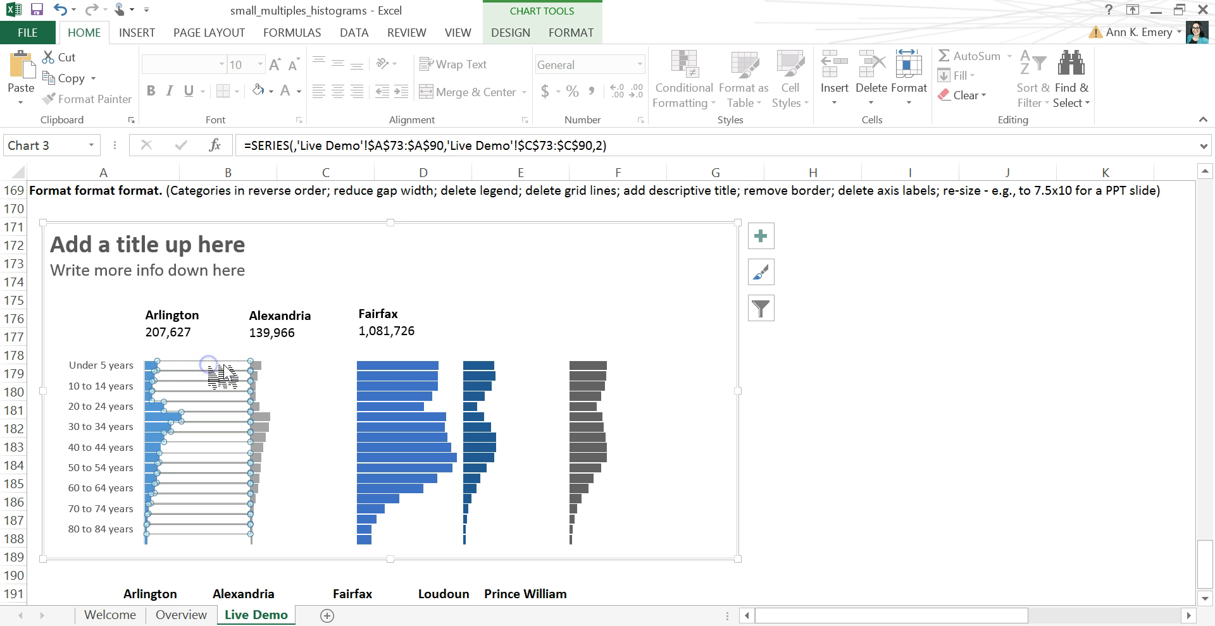
{"action": "left_click", "coordinate": [296, 370]}
{"action": "left_click", "coordinate": [467, 372]}
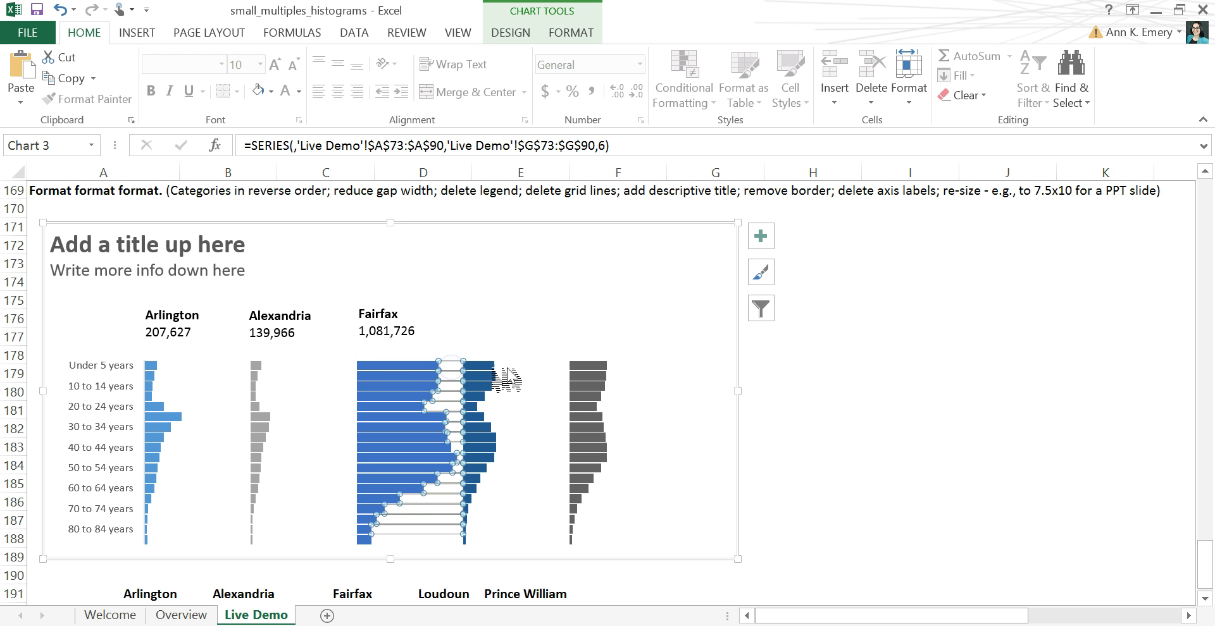
{"action": "left_click", "coordinate": [512, 374]}
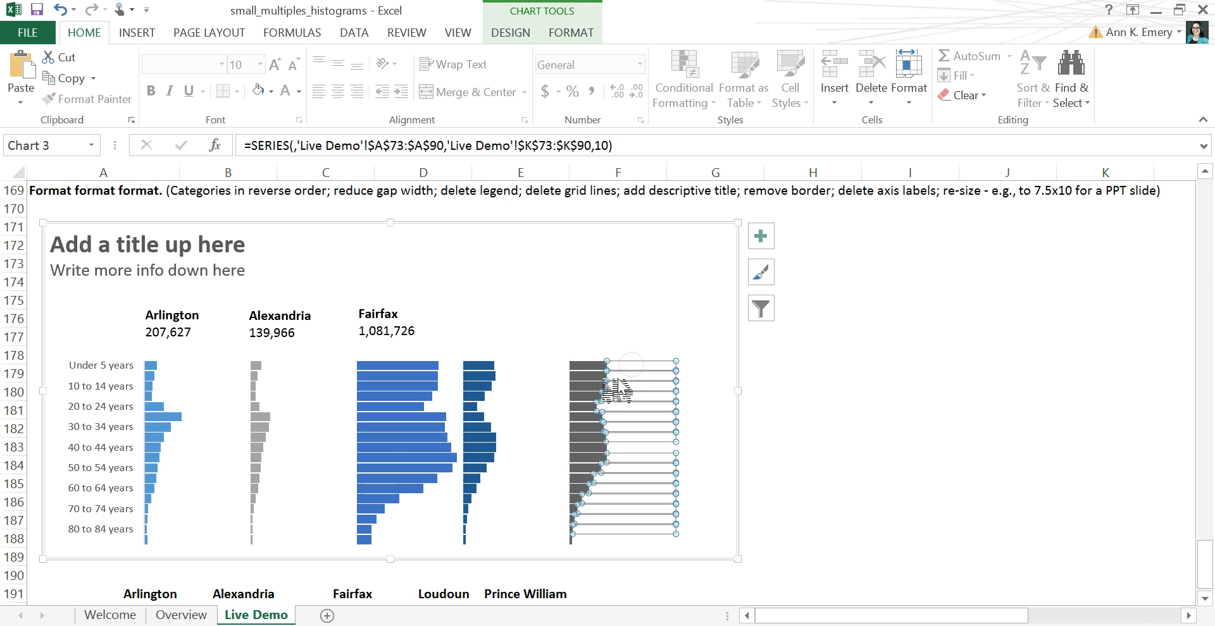
{"action": "left_click", "coordinate": [109, 614]}
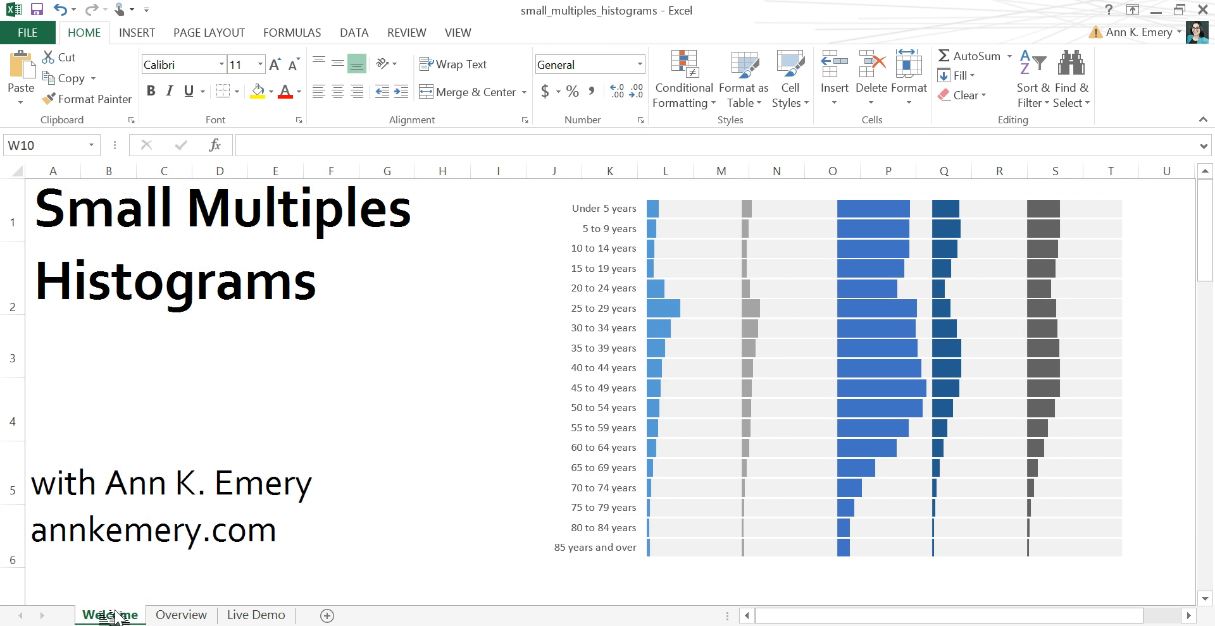